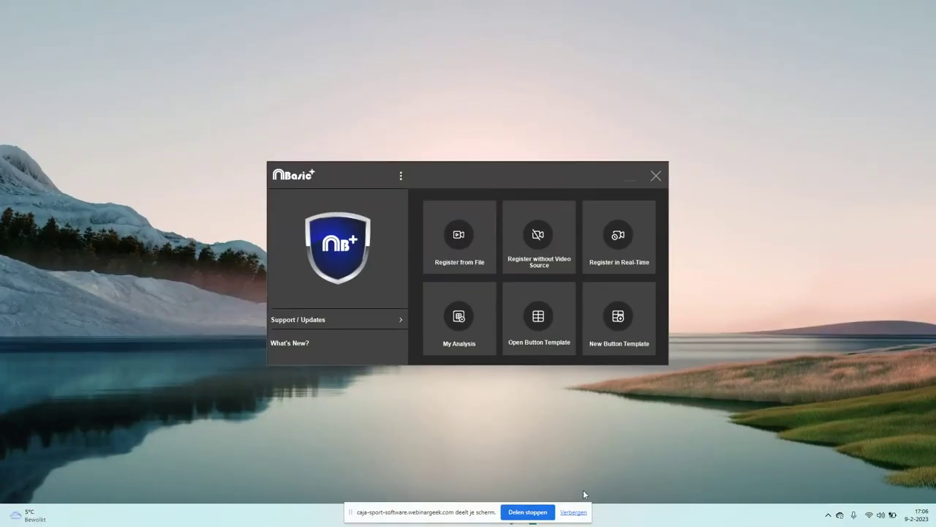
pyautogui.click(574, 513)
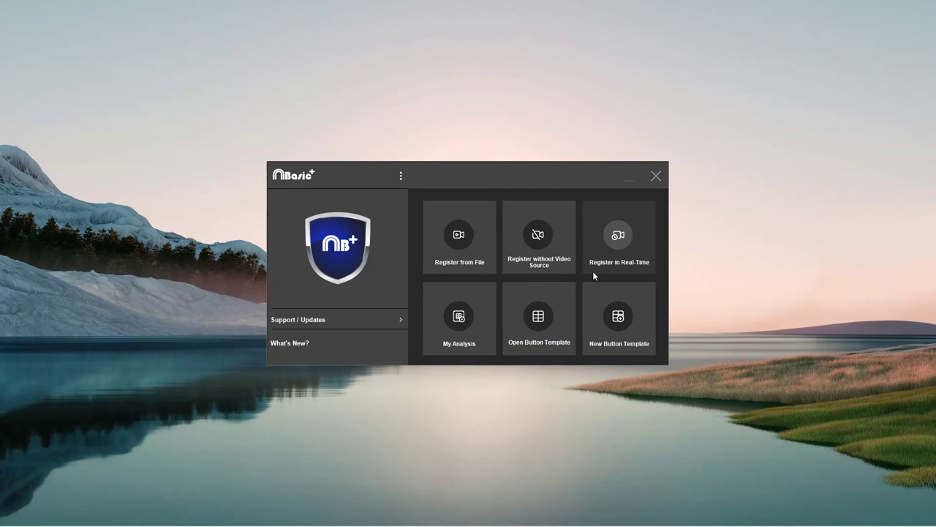
pyautogui.moveTo(382, 252)
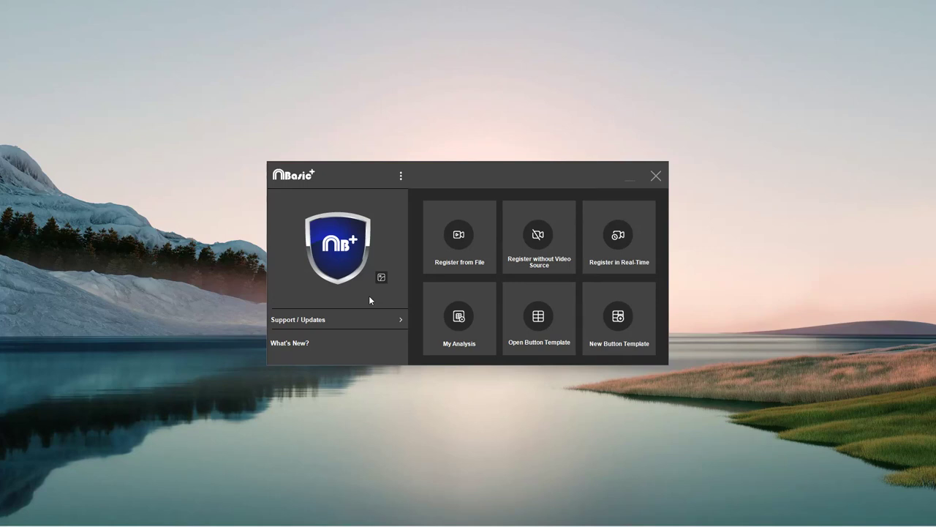
# Step: Remove the Register from File, Register in Real-Time, My Analysis, New Button Template and Open Button Template shortcuts from the start screen
pyautogui.moveTo(367, 318)
pyautogui.click(402, 176)
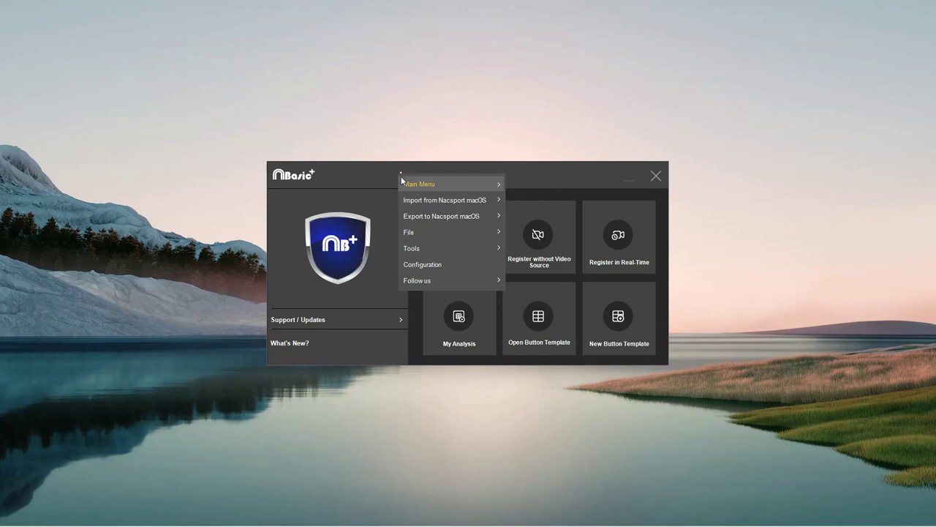
pyautogui.moveTo(401, 178)
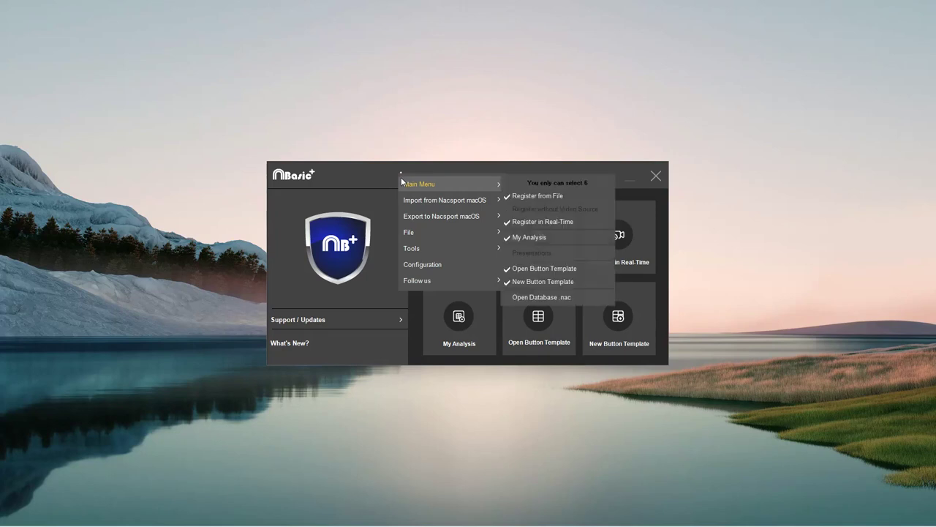
pyautogui.click(549, 195)
pyautogui.click(548, 221)
pyautogui.click(544, 236)
pyautogui.click(551, 281)
pyautogui.click(551, 268)
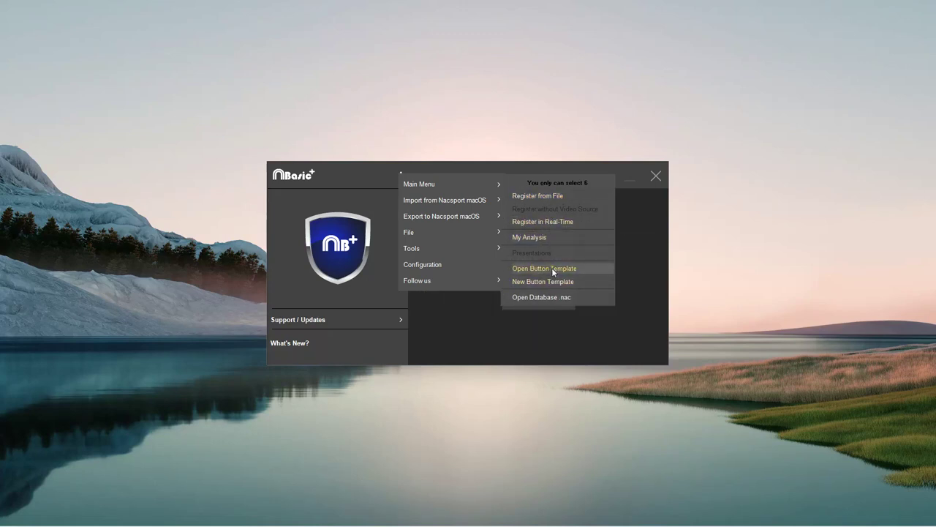
# Step: Add Register from File, Register in Real-Time, My Analysis, Open Button Template and New Button Template to the start screen
pyautogui.click(534, 196)
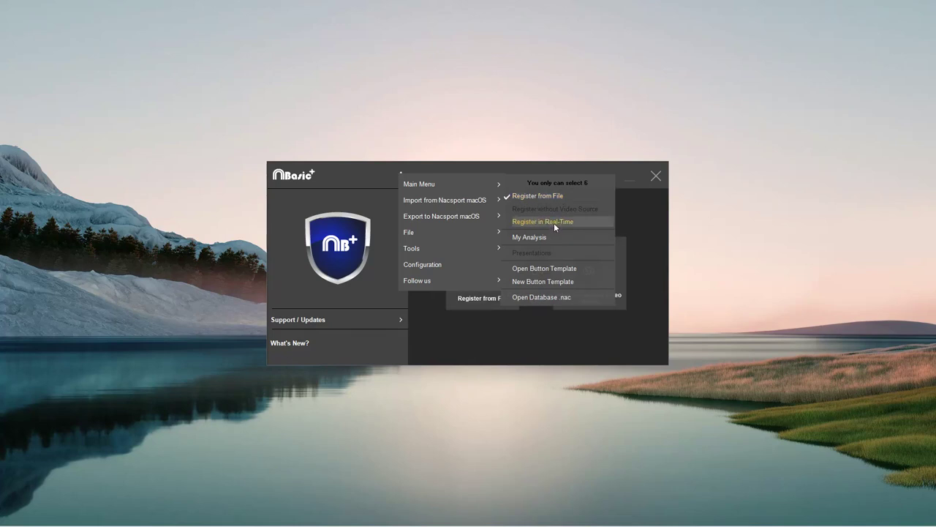
pyautogui.click(554, 222)
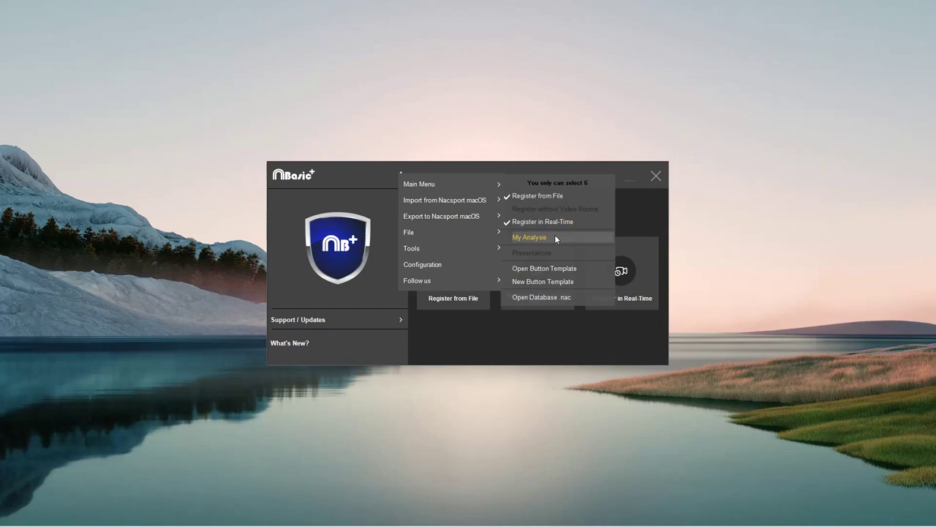
pyautogui.click(556, 238)
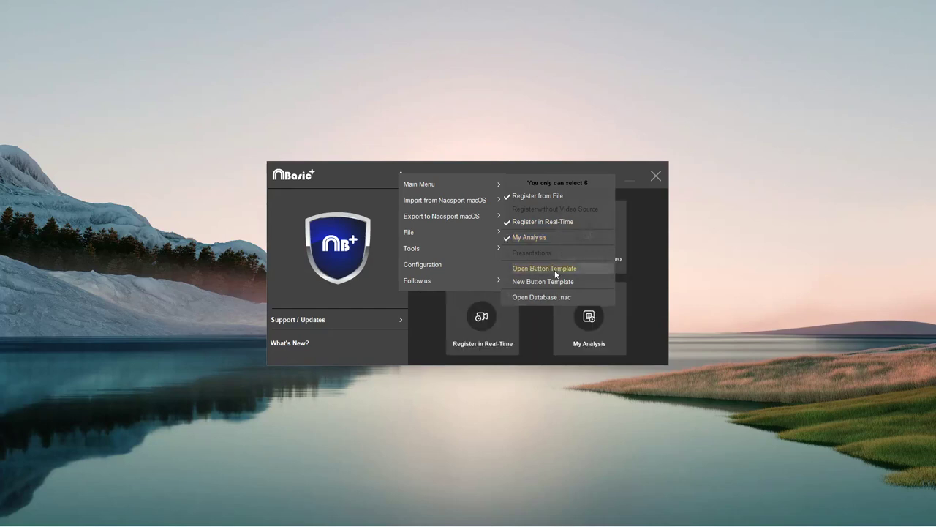
pyautogui.click(555, 269)
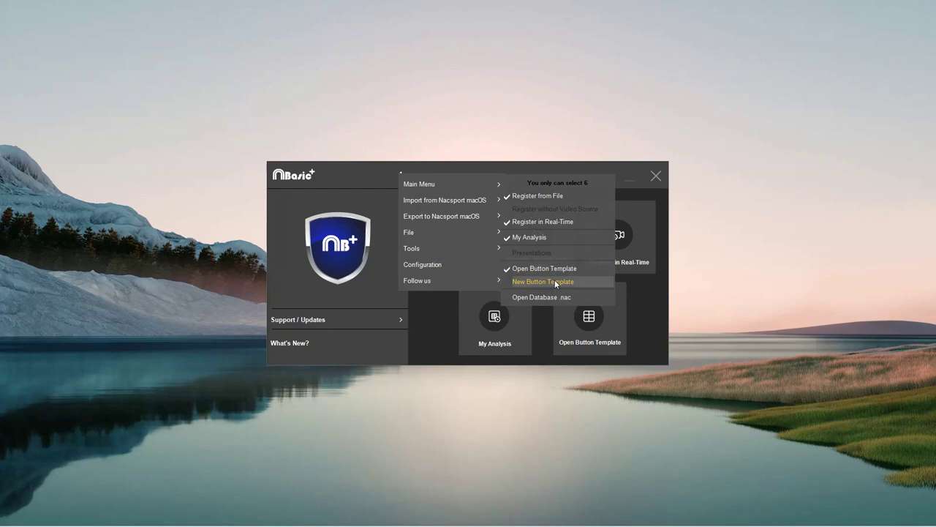
pyautogui.press('Escape')
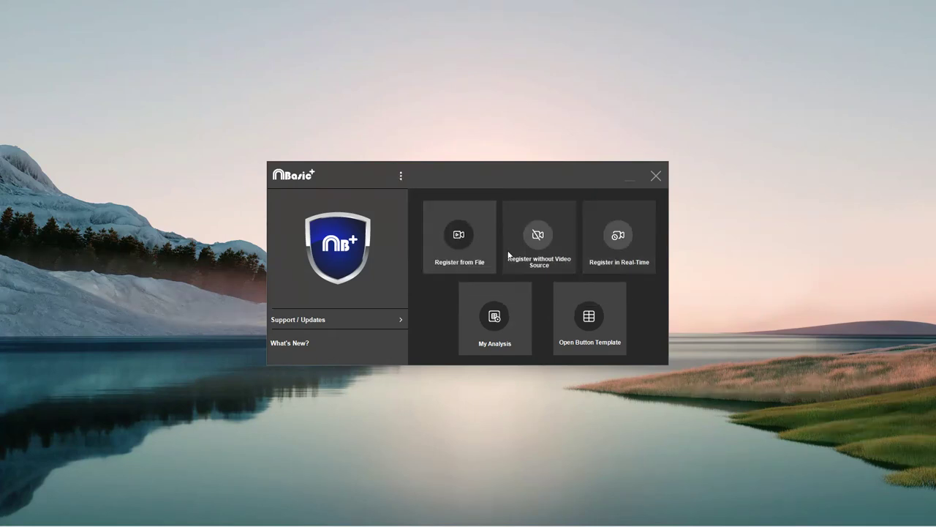
pyautogui.click(400, 175)
pyautogui.moveTo(438, 185)
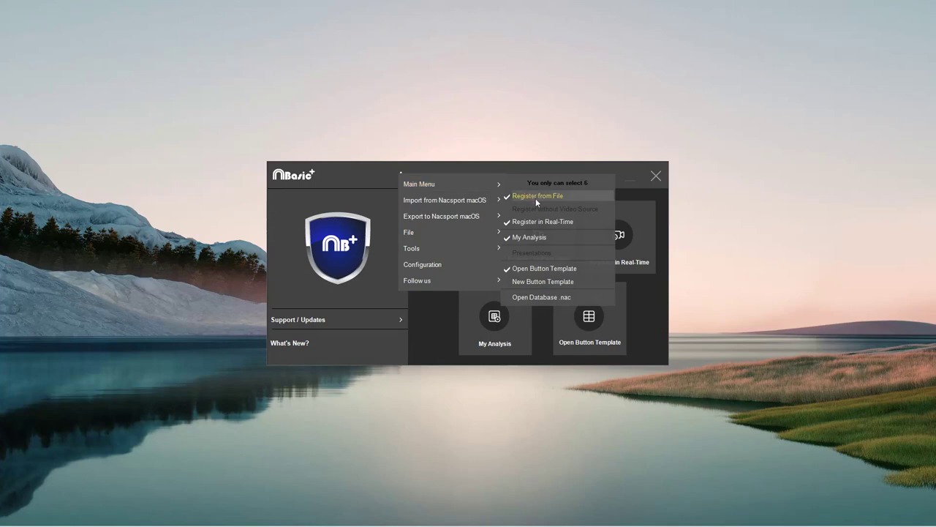
pyautogui.click(538, 279)
pyautogui.click(520, 165)
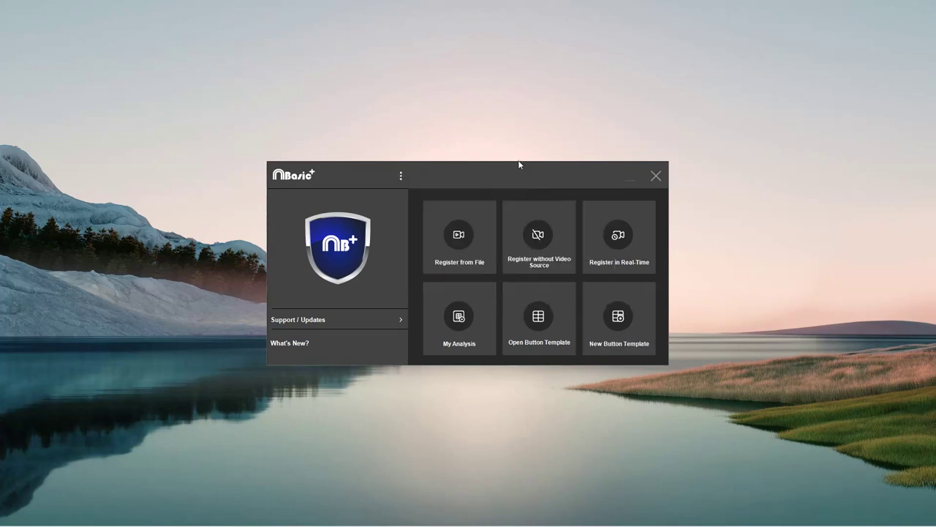
# Step: Examine the start screen's options for Nacsport macOS import and export, files, tools, configuration and Nacsport's online channels
pyautogui.click(399, 176)
pyautogui.click(404, 175)
pyautogui.click(404, 176)
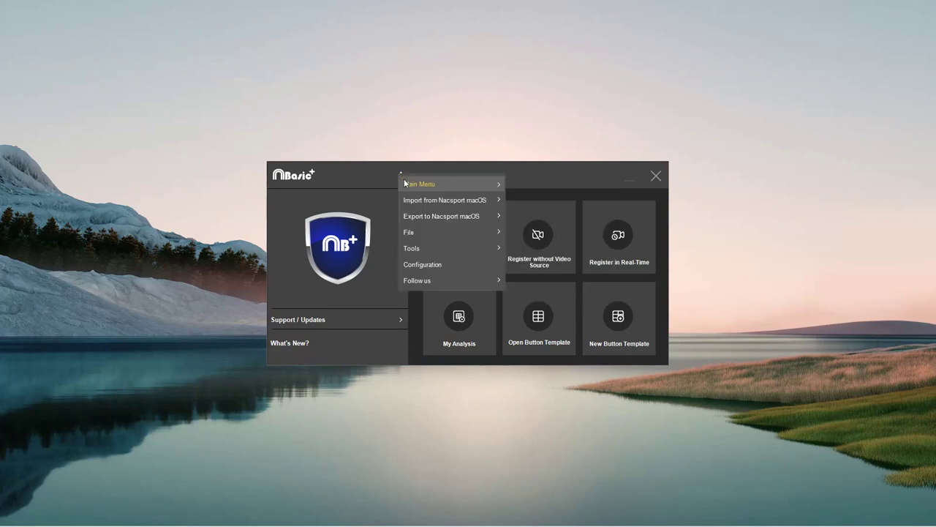
pyautogui.moveTo(449, 202)
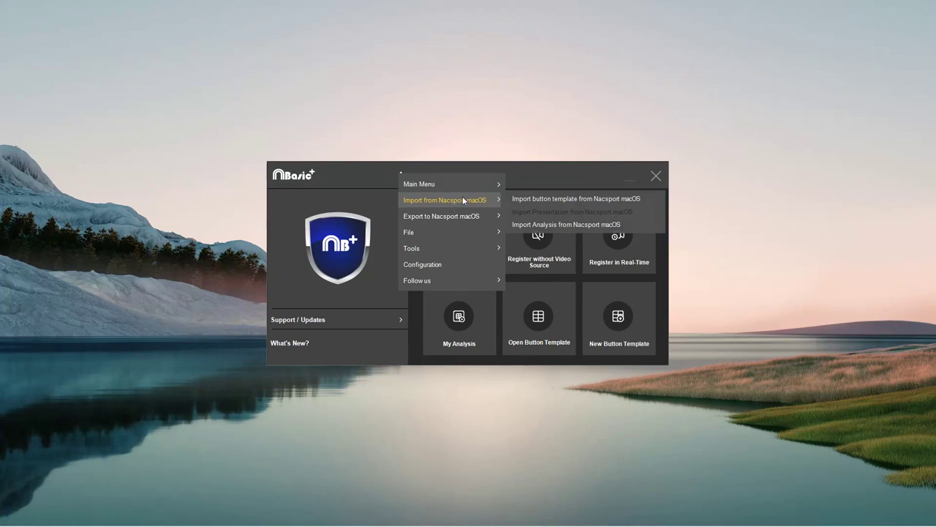
pyautogui.click(543, 198)
pyautogui.click(402, 175)
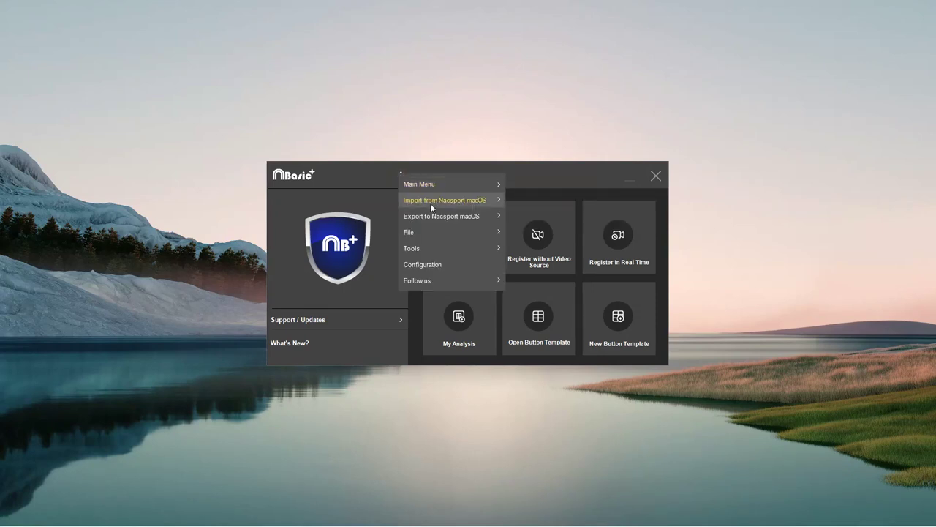
pyautogui.moveTo(443, 216)
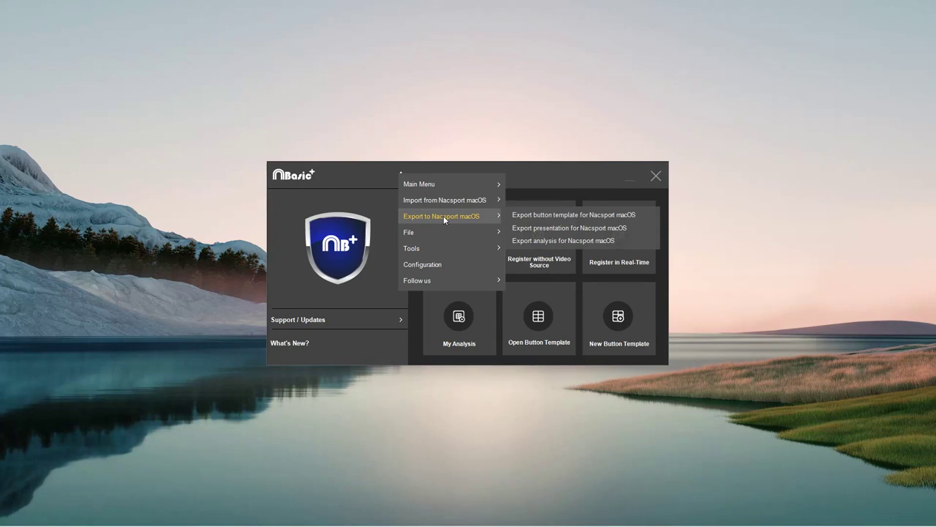
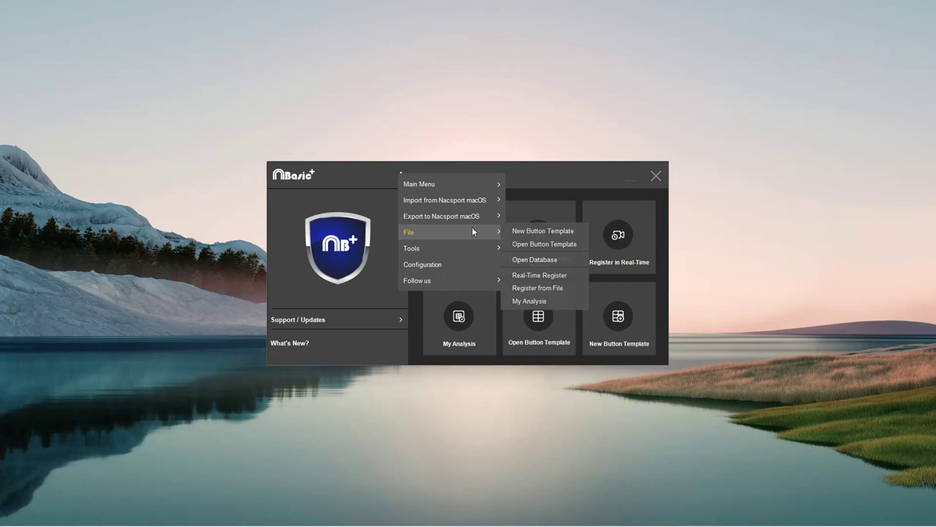
pyautogui.click(401, 173)
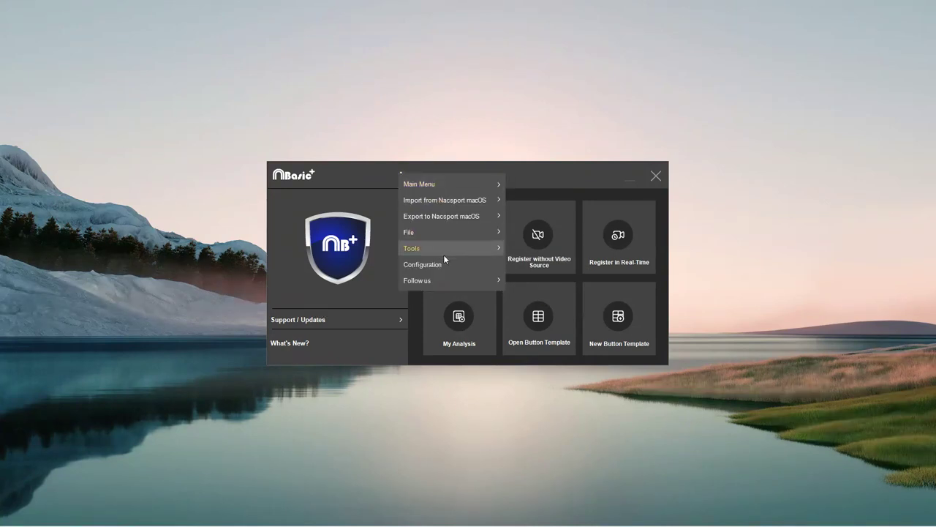
pyautogui.moveTo(445, 251)
pyautogui.moveTo(525, 248)
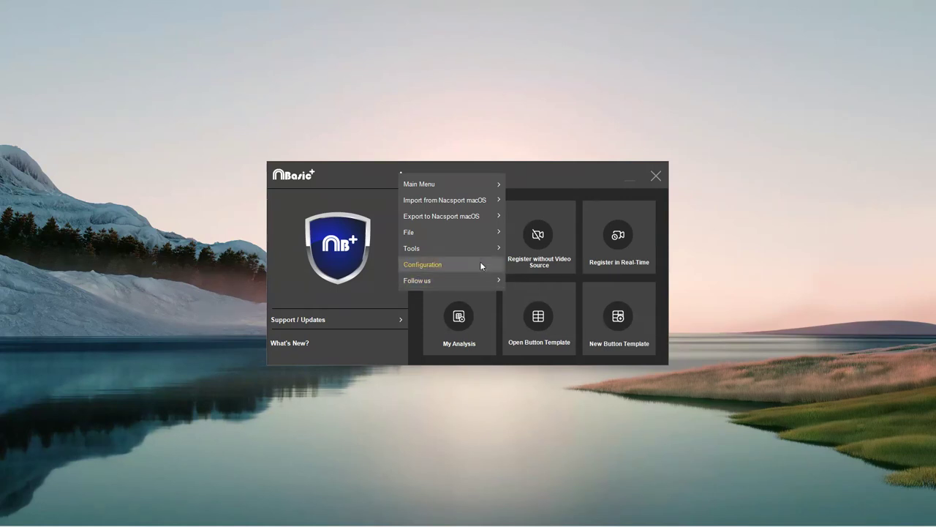
pyautogui.moveTo(463, 286)
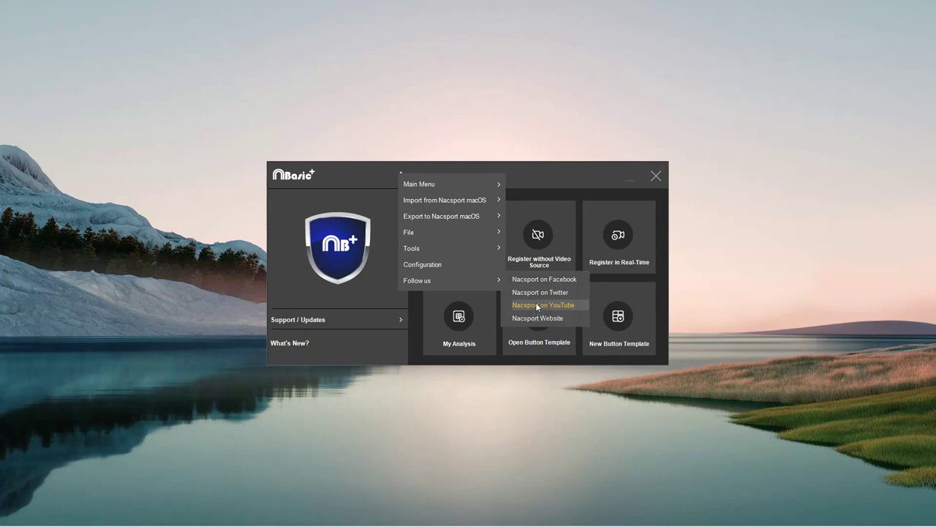
pyautogui.click(417, 313)
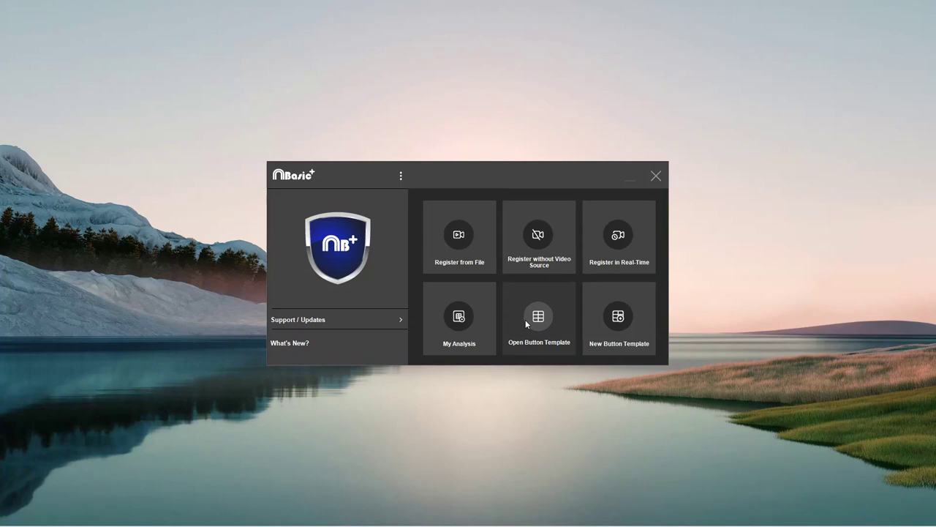
# Step: Open the 20220730_AJAvsPSV_3-1_full.nac database from My Analysis
pyautogui.click(455, 323)
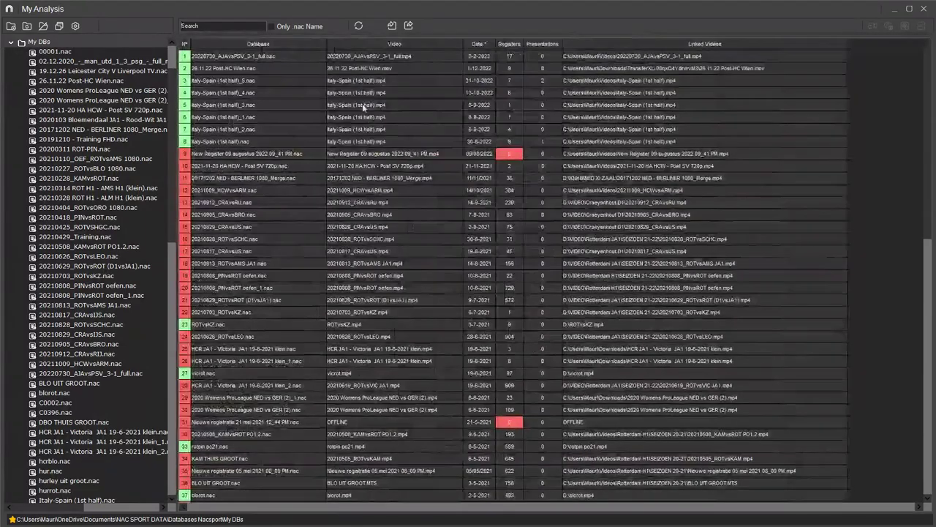
pyautogui.doubleClick(256, 55)
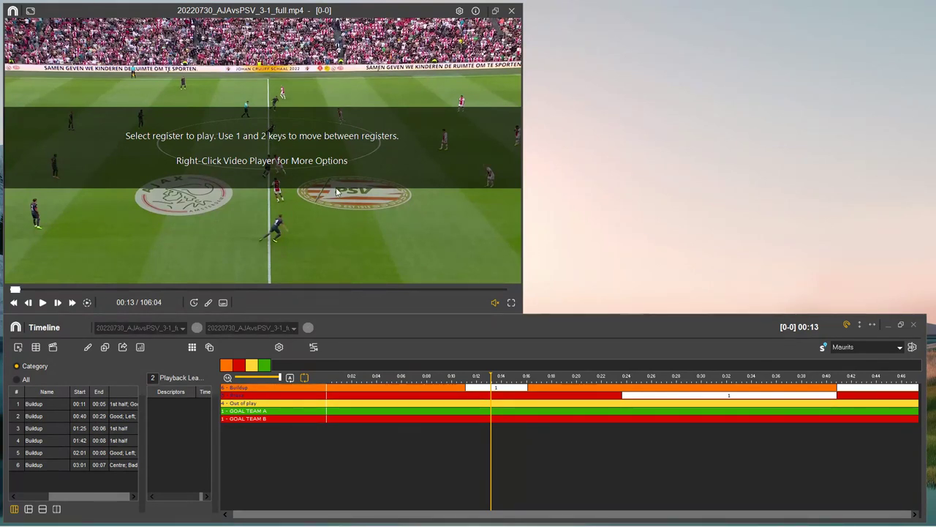
# Step: Play the match video, rewind it at 2x speed and resume forward playback
pyautogui.click(277, 246)
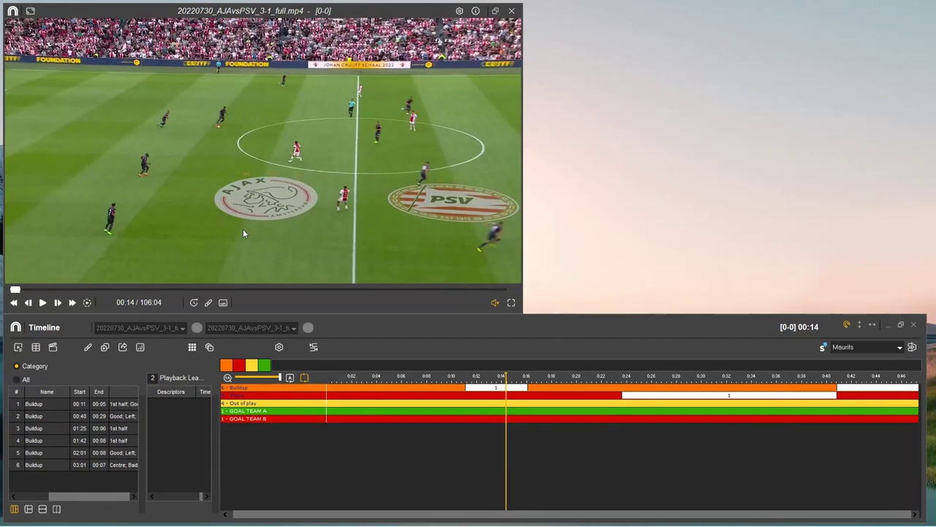
pyautogui.press('j')
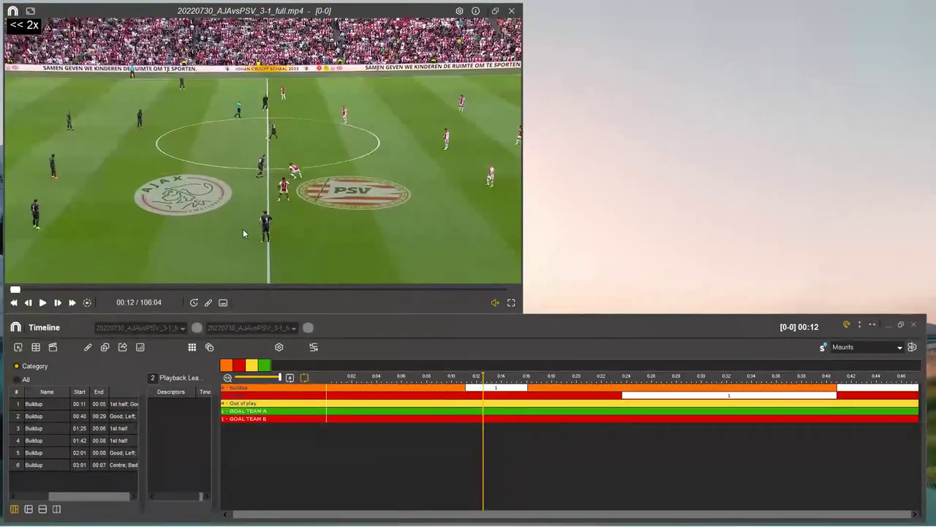
pyautogui.press('l')
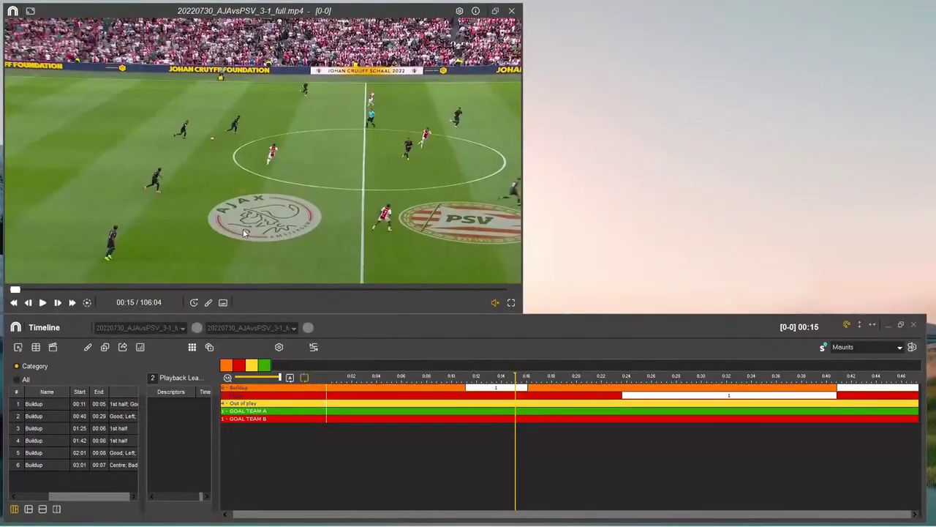
# Step: Move the match video backward in small increments and make one short skip forward and one back
pyautogui.press('Left')
pyautogui.press('Left')
pyautogui.press('Left')
pyautogui.press('Left')
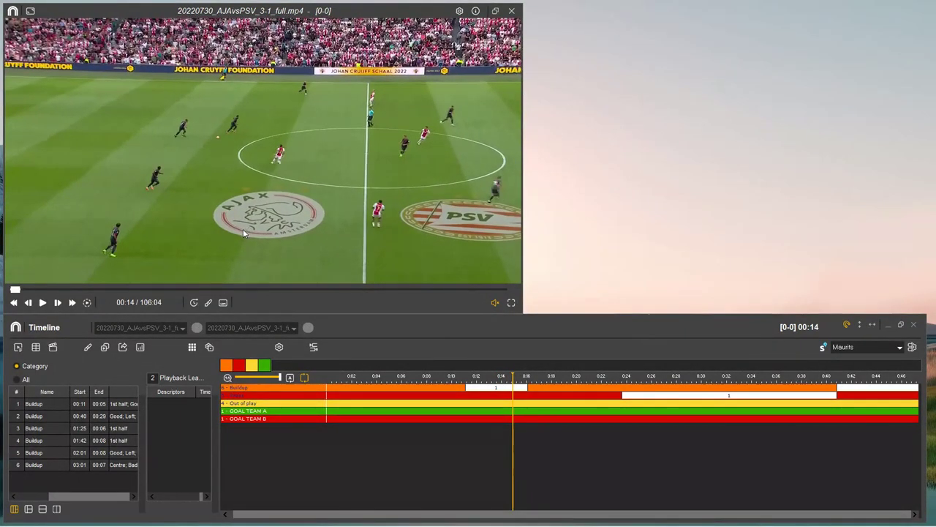
pyautogui.press('Left')
pyautogui.press('Left')
pyautogui.press('Left')
pyautogui.press('Left')
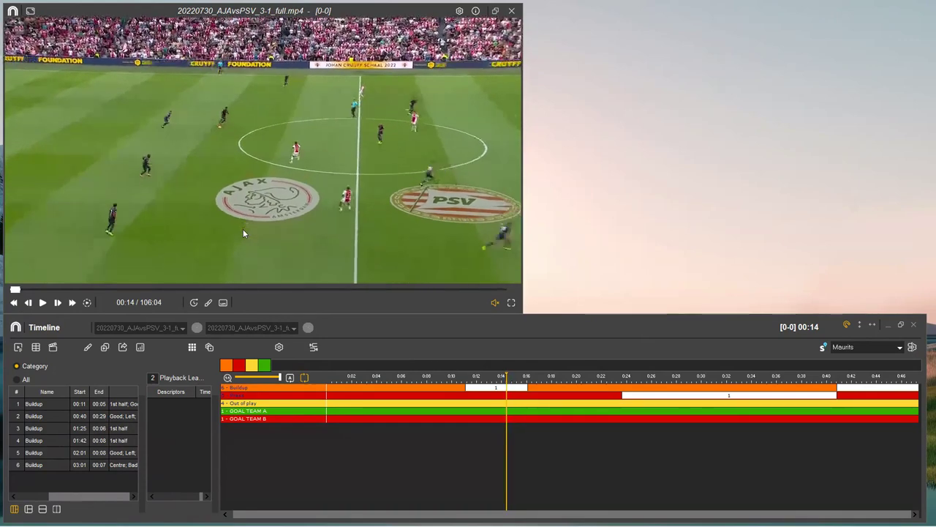
pyautogui.press('Left')
pyautogui.press('Left')
pyautogui.press('Left')
pyautogui.press('Left')
pyautogui.press('Left')
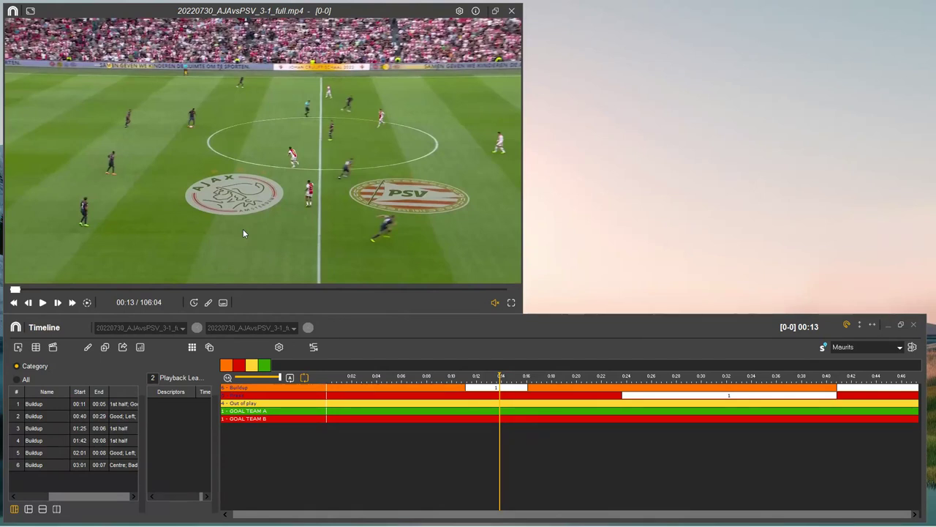
pyautogui.press('Right')
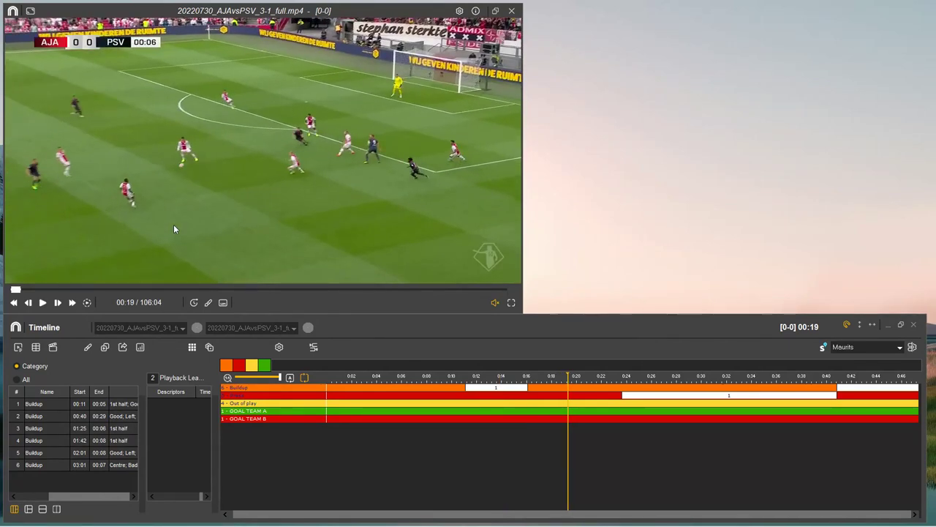
pyautogui.press('Left')
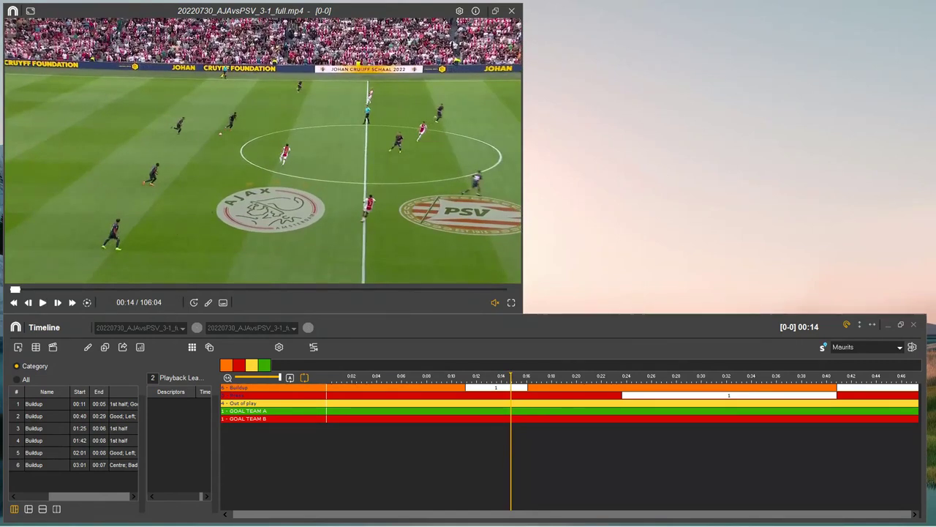
# Step: Review the video player's Keyboard Video Control skip settings and briefly resume playback of the match video
pyautogui.rightClick(220, 167)
pyautogui.click(199, 172)
pyautogui.rightClick(202, 169)
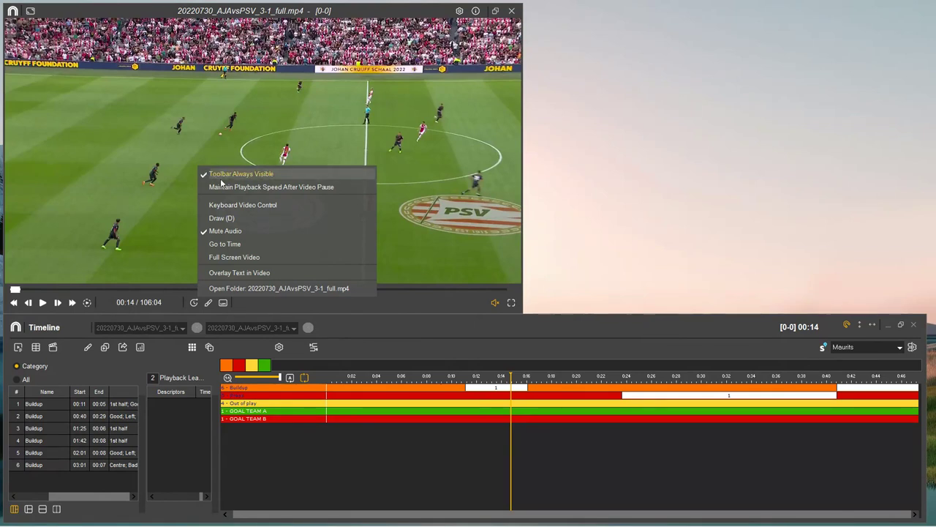
pyautogui.click(276, 207)
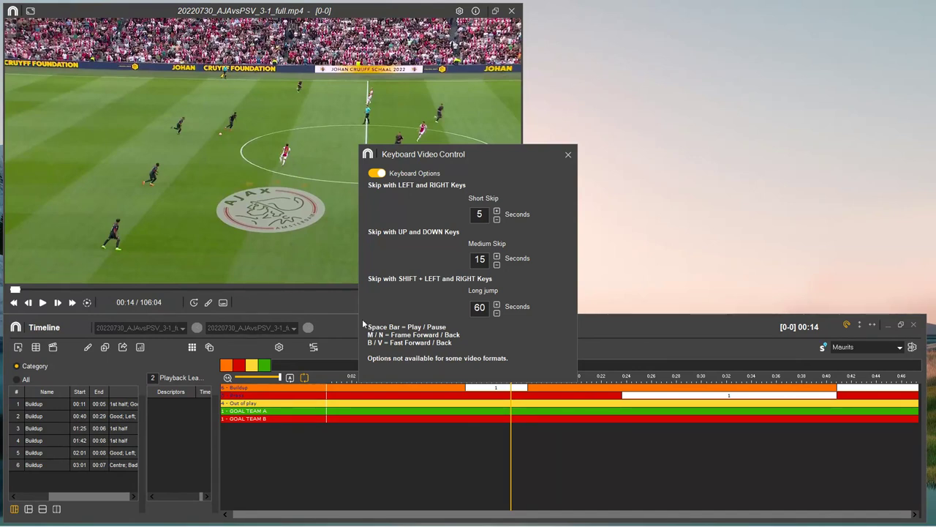
pyautogui.click(569, 155)
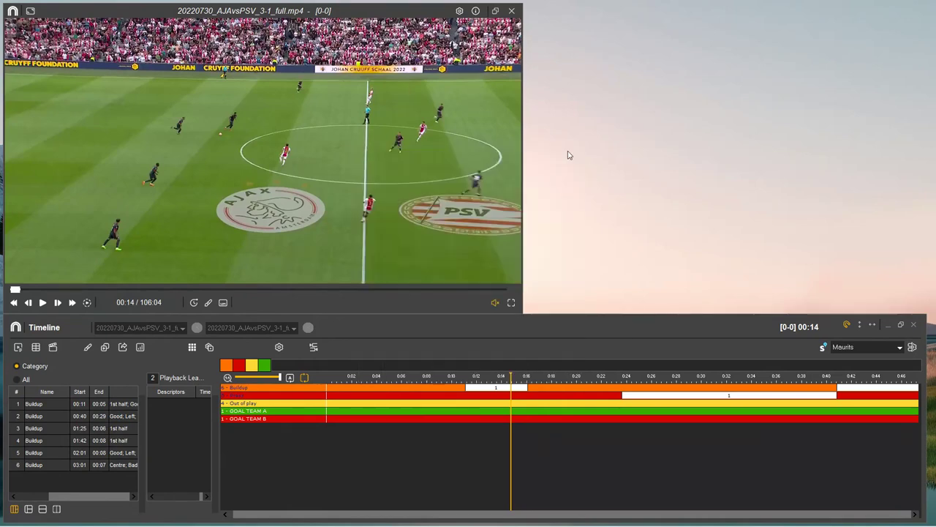
pyautogui.click(272, 184)
pyautogui.click(338, 234)
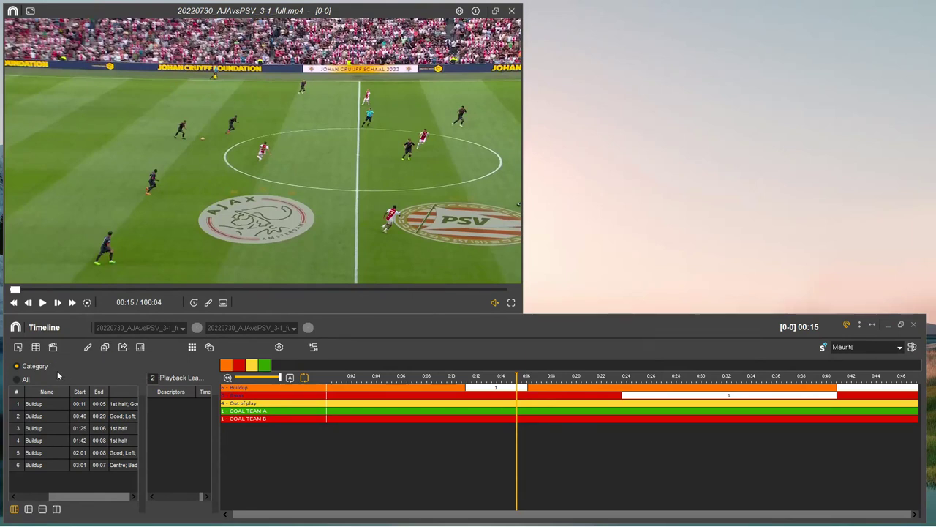
# Step: Play the first Buildup register from its Good descriptor and pause the video
pyautogui.click(61, 418)
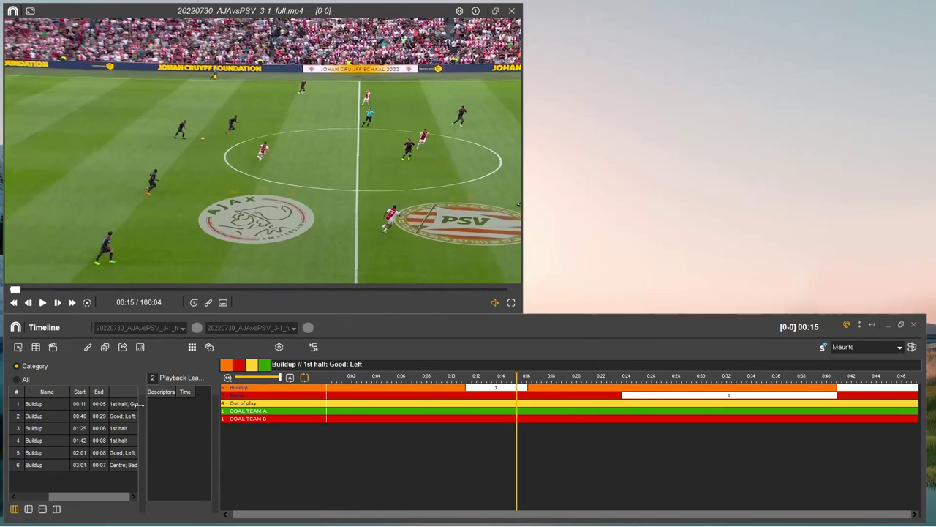
pyautogui.click(33, 404)
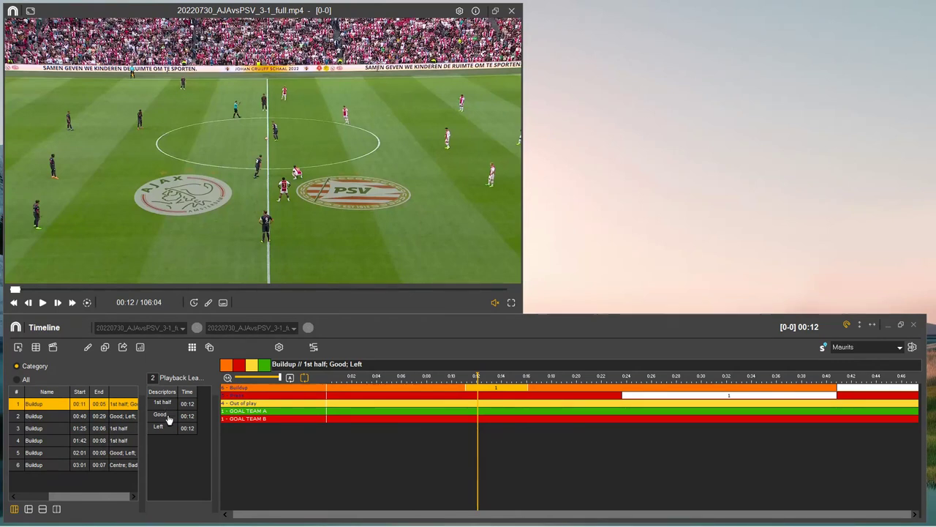
pyautogui.click(168, 418)
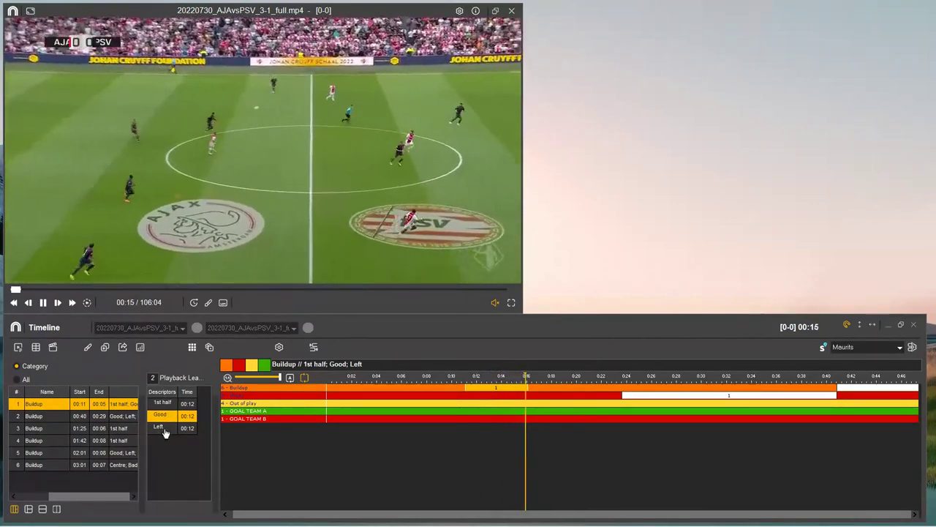
pyautogui.press('l')
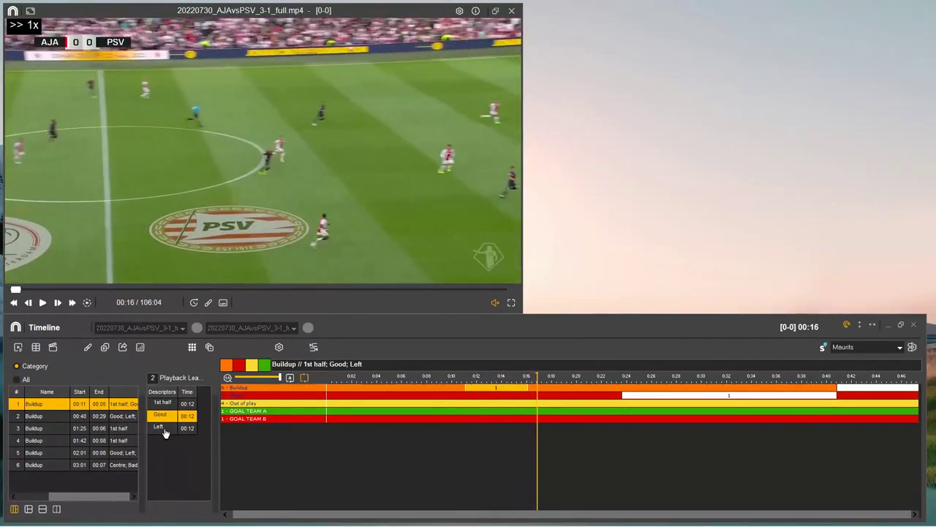
# Step: Play the second Buildup register and jump the video to its Good and Left descriptors
pyautogui.click(65, 416)
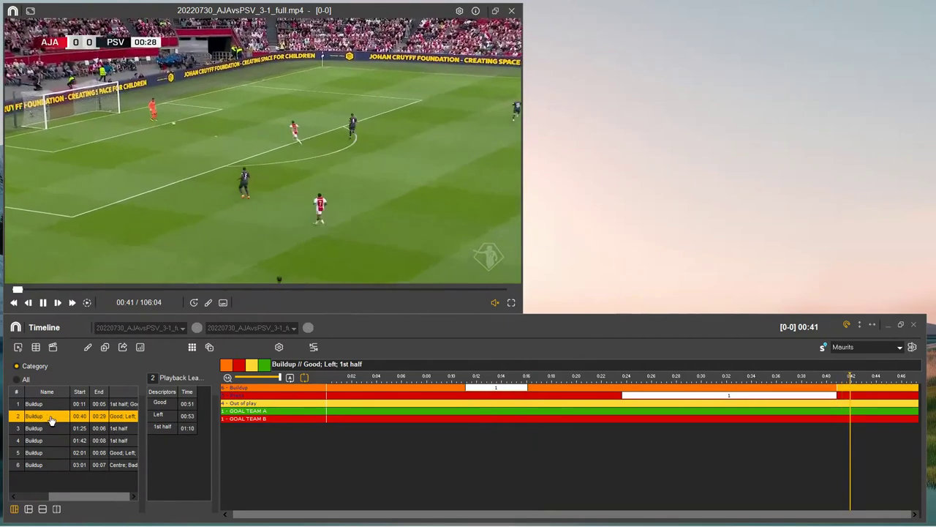
pyautogui.press('space')
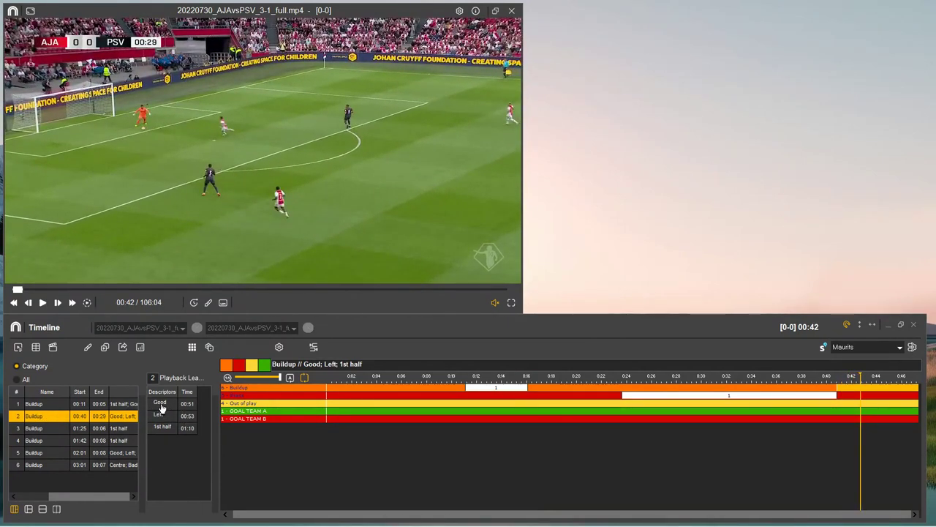
pyautogui.click(162, 407)
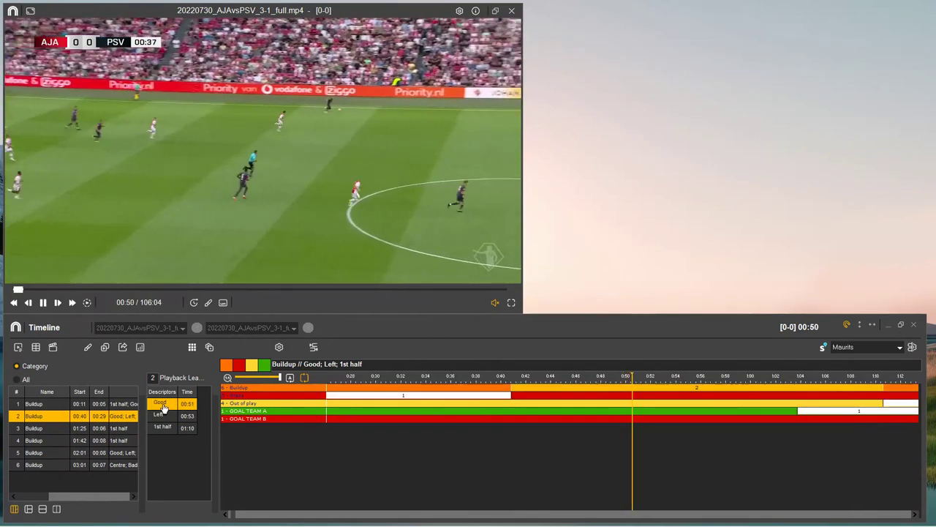
pyautogui.press('space')
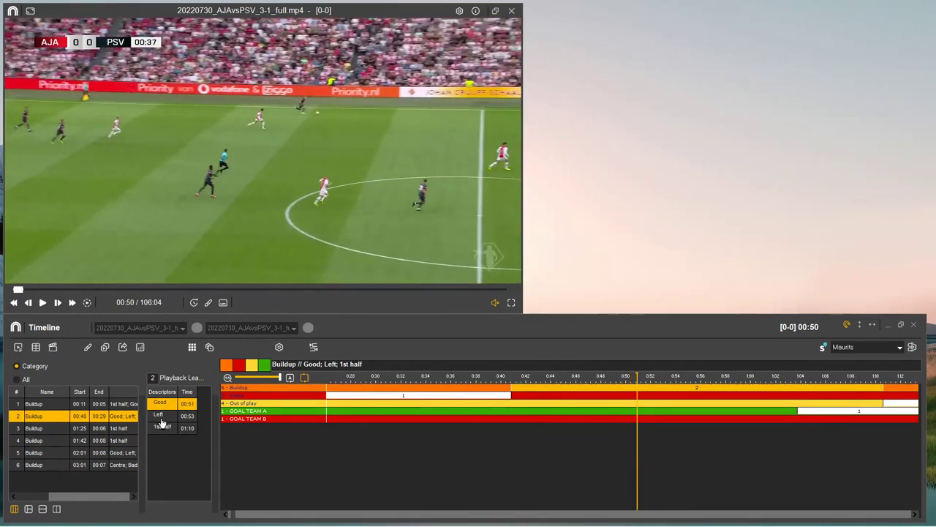
pyautogui.click(161, 420)
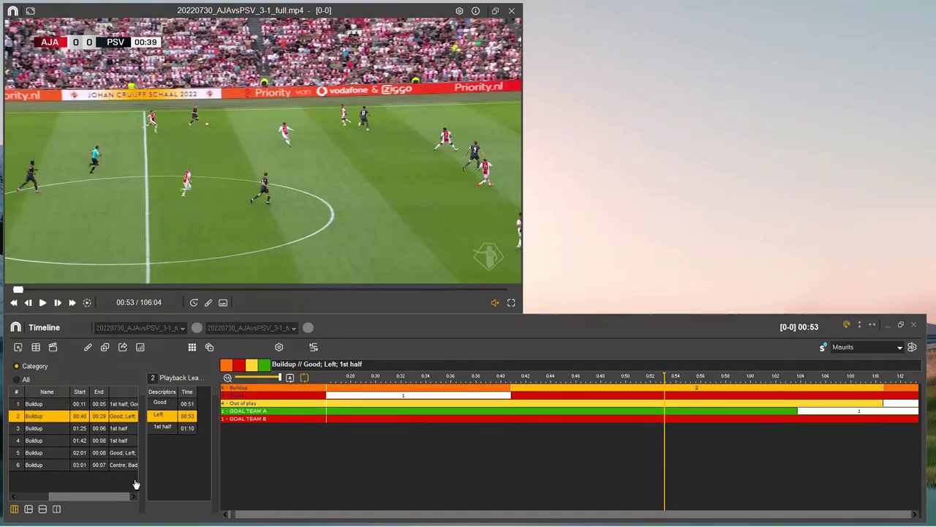
# Step: Hide the descriptors list and widen the register list so each register's full descriptor text fits
pyautogui.click(29, 510)
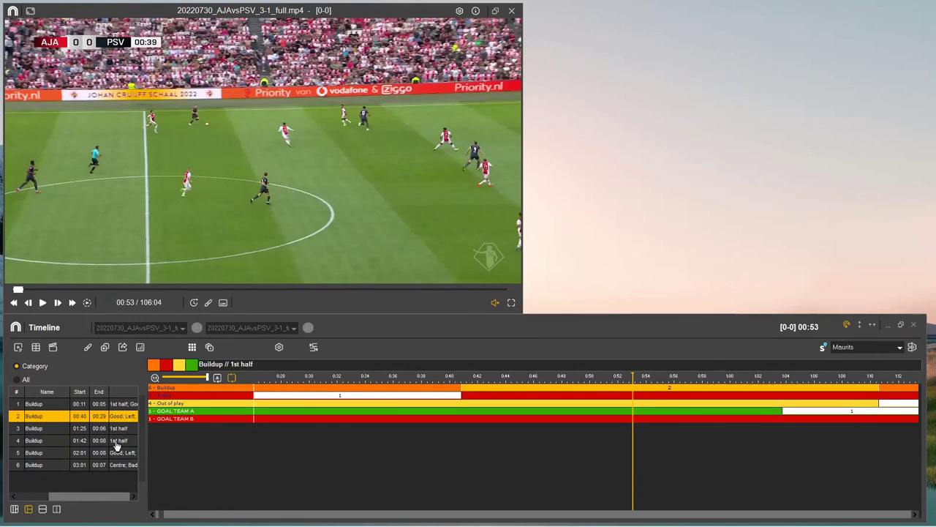
pyautogui.moveTo(141, 453); pyautogui.dragTo(177, 453)
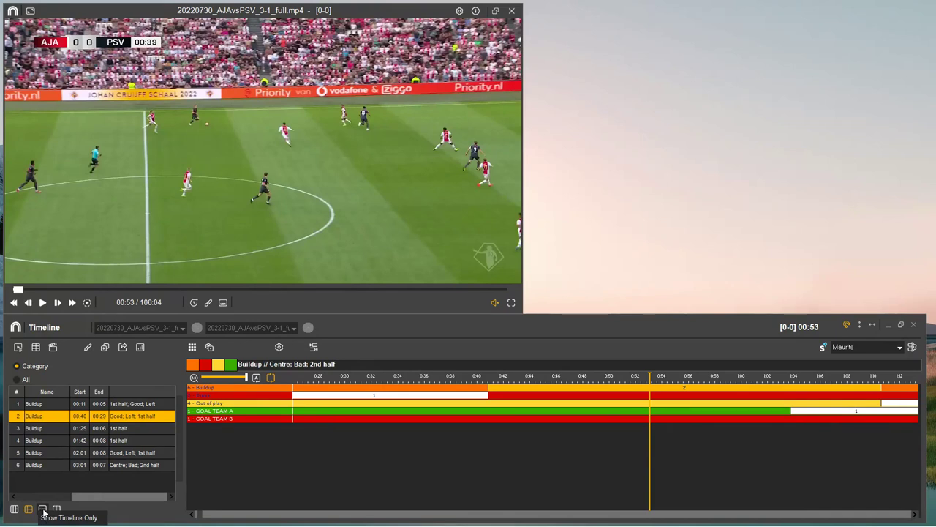
# Step: Try the timeline-only and categories-and-descriptors-only layouts, restore the layout with categories, descriptors and timeline, and pause the video
pyautogui.click(42, 509)
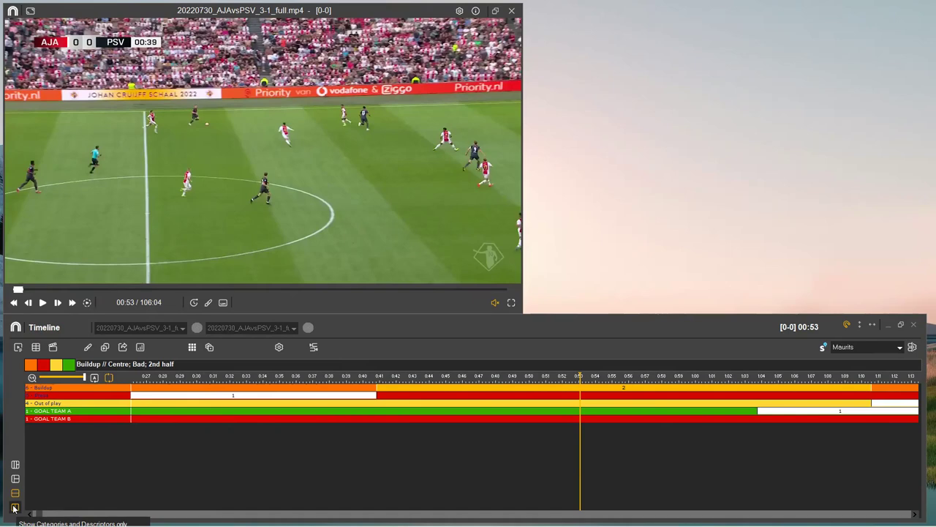
pyautogui.click(15, 507)
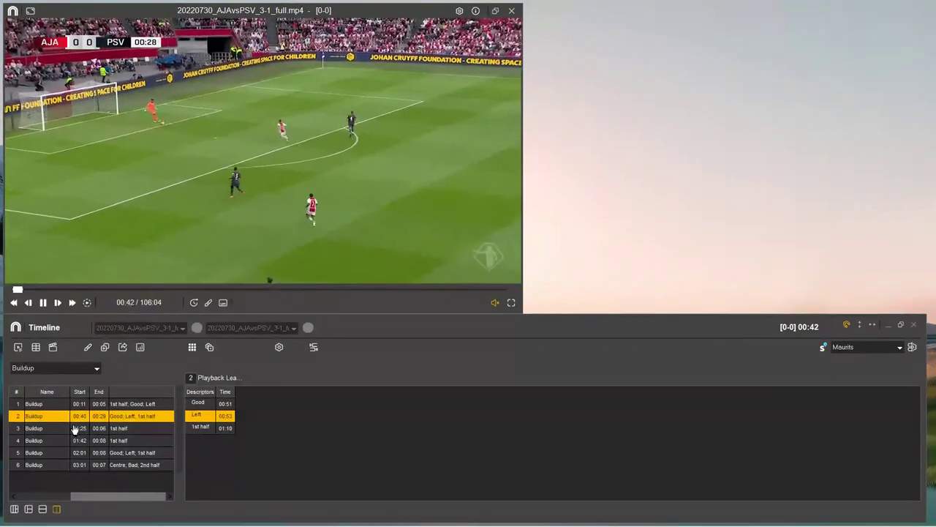
pyautogui.click(63, 369)
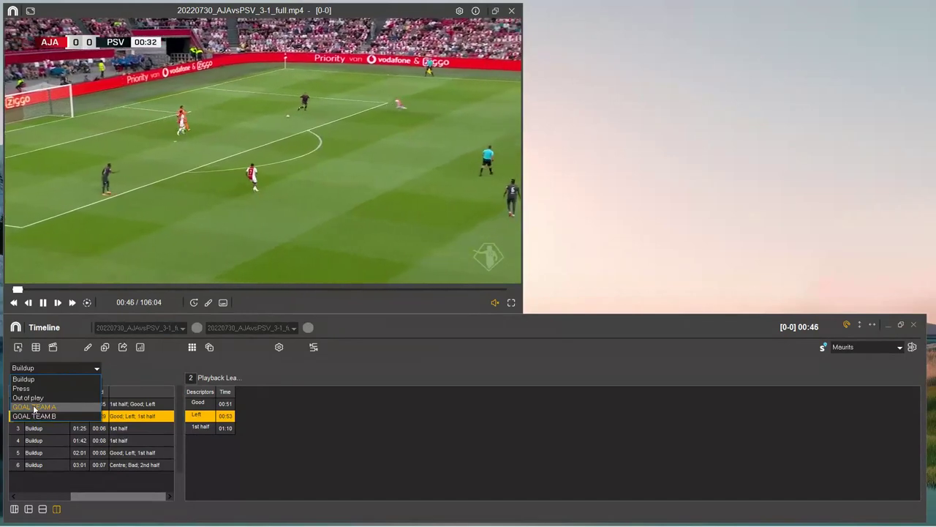
pyautogui.click(124, 381)
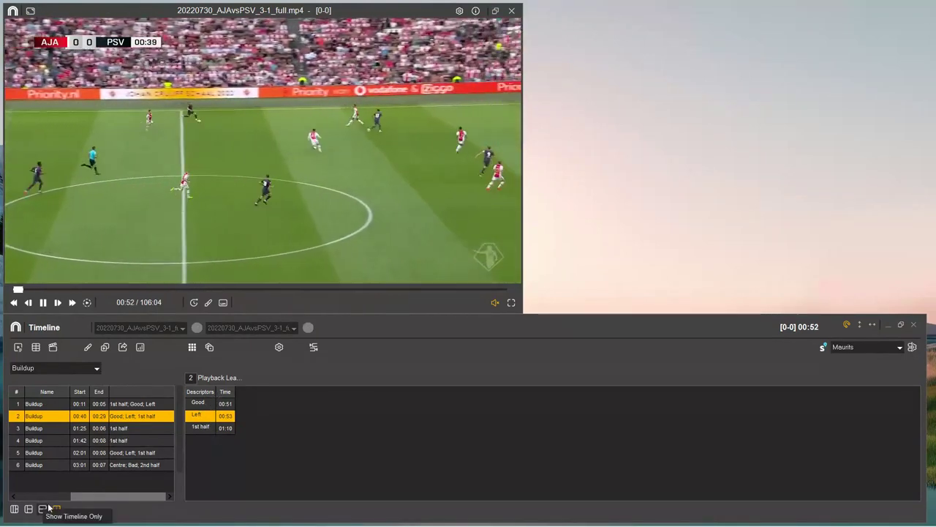
pyautogui.click(15, 510)
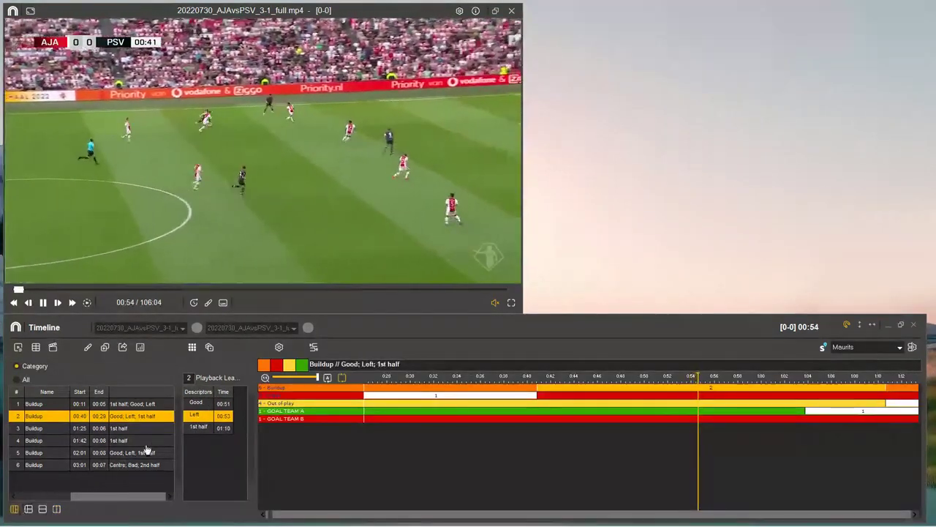
pyautogui.press('space')
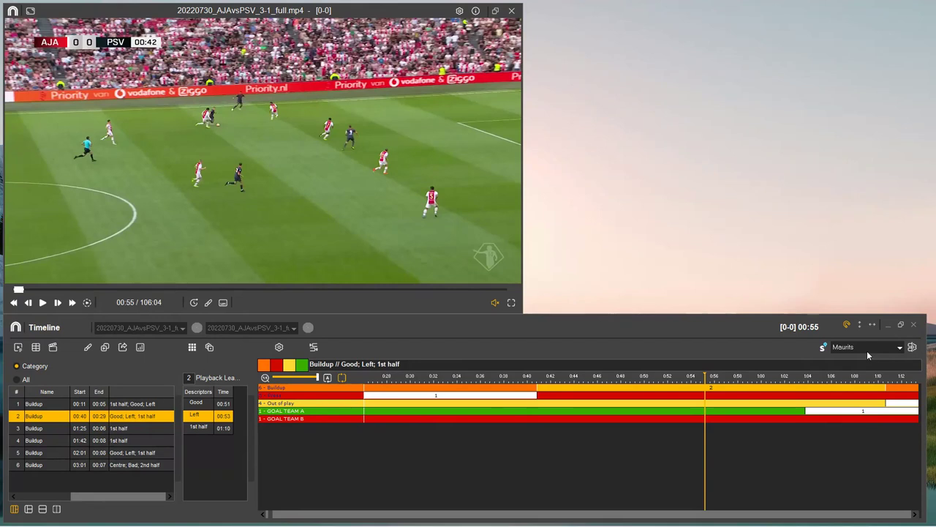
# Step: Compare the timeline profiles by switching to Timeline Profile and the other personal profile, and return to the original profile
pyautogui.click(892, 349)
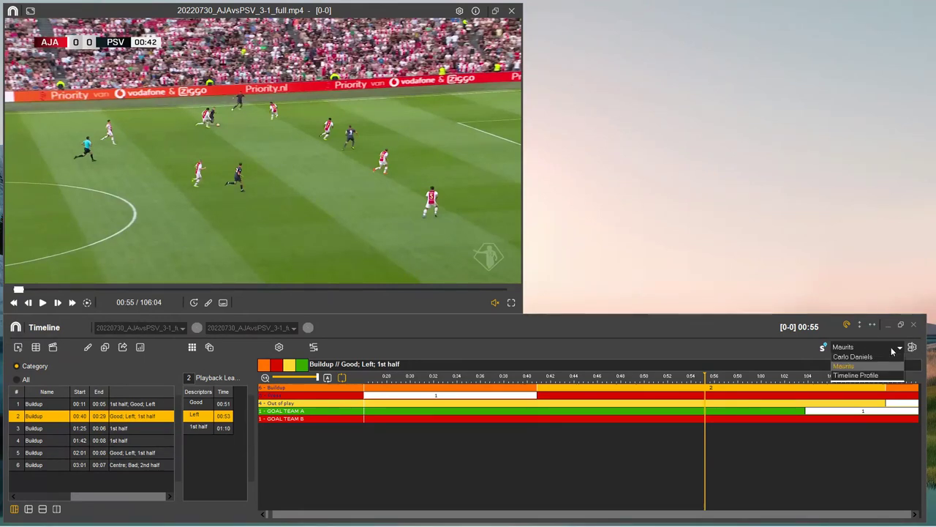
pyautogui.click(854, 377)
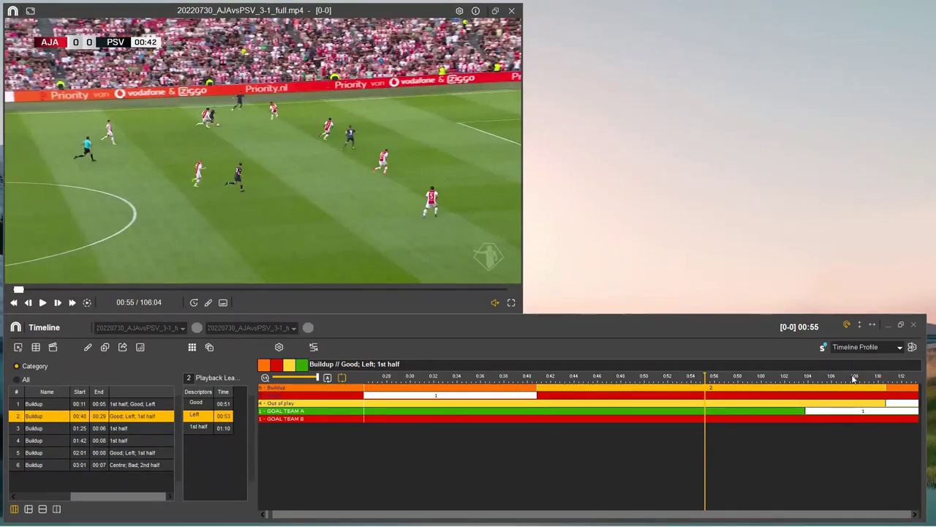
pyautogui.click(855, 346)
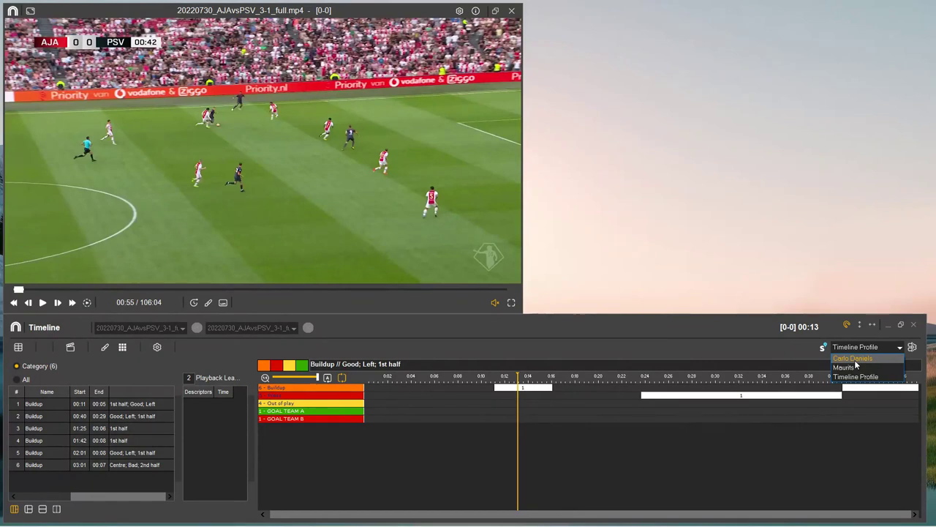
pyautogui.click(854, 360)
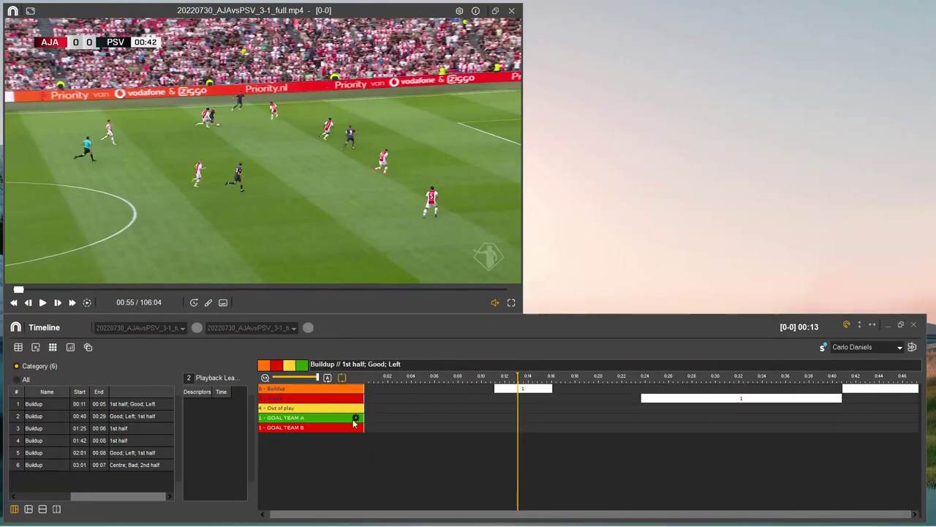
pyautogui.click(849, 350)
pyautogui.click(850, 370)
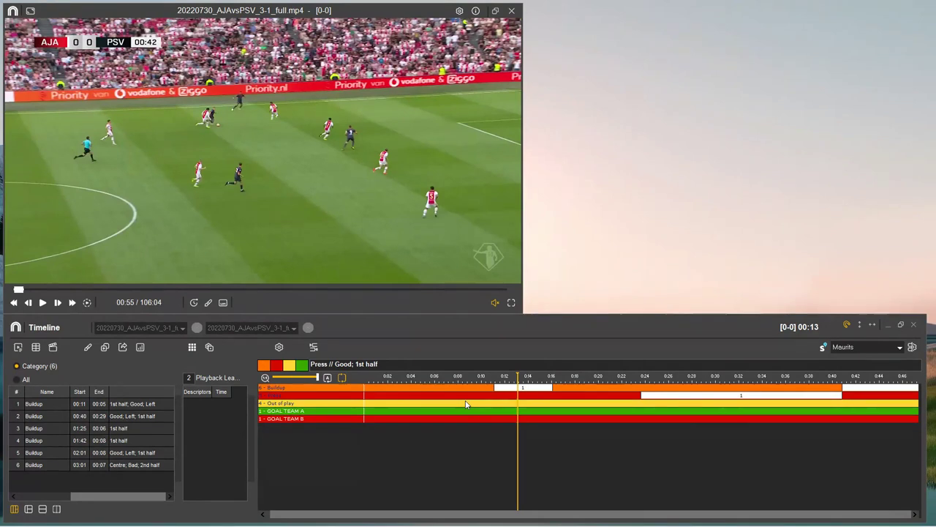
# Step: Open the profile editor and review the active profile's Tool Bar and Timeline Style settings
pyautogui.click(862, 348)
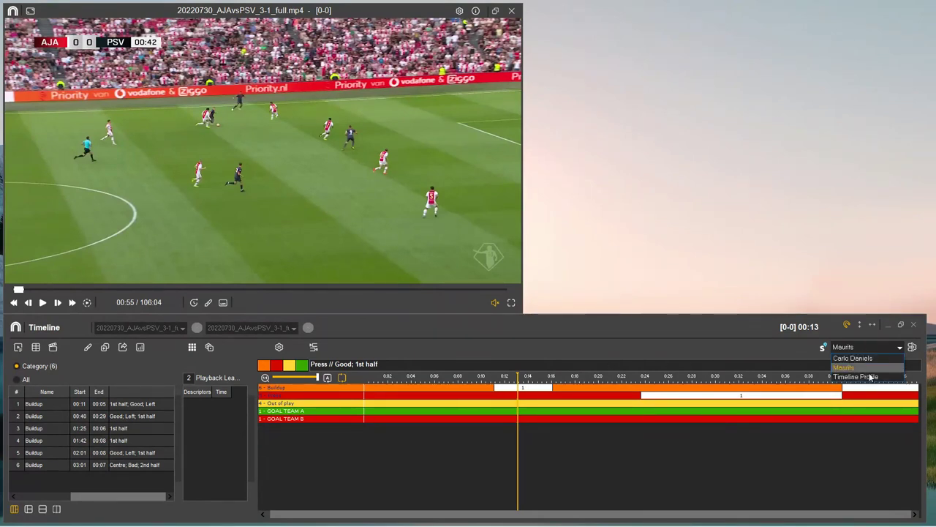
pyautogui.click(806, 353)
pyautogui.click(912, 347)
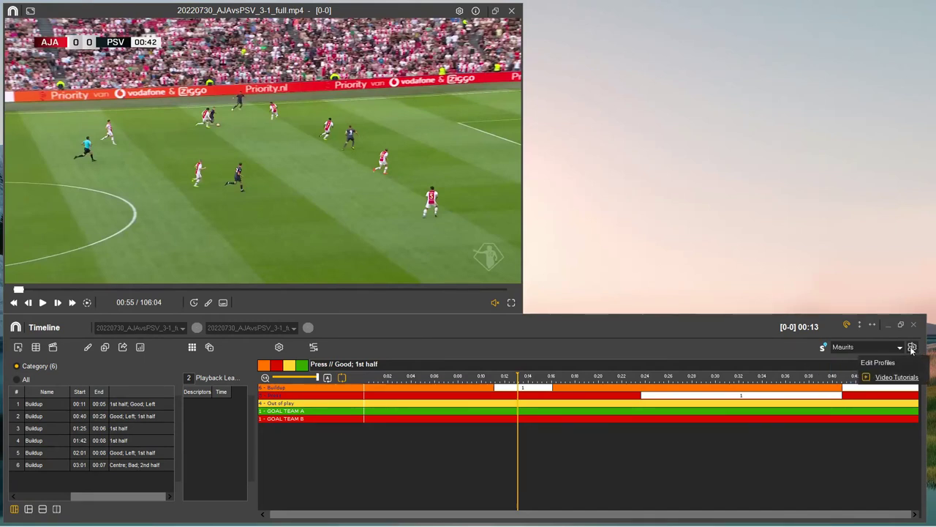
pyautogui.click(913, 349)
pyautogui.click(912, 349)
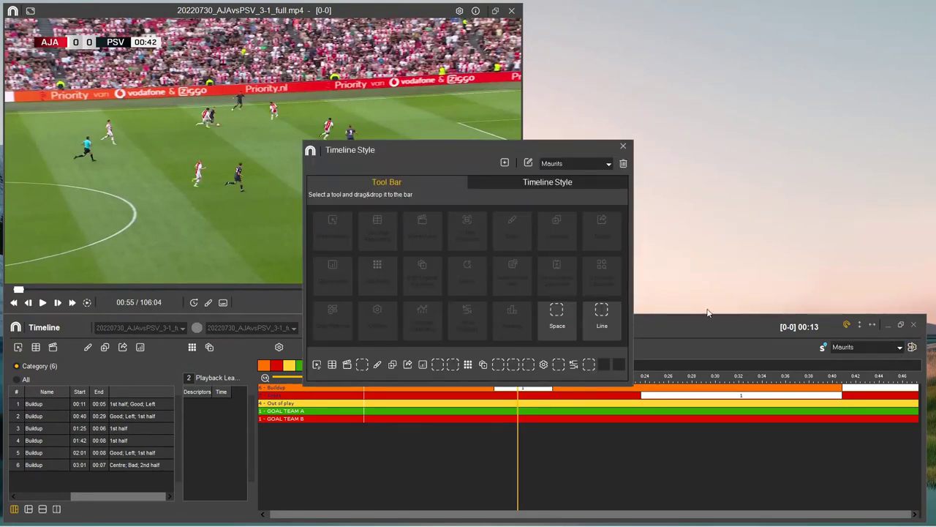
pyautogui.click(373, 183)
pyautogui.moveTo(364, 368)
pyautogui.click(539, 186)
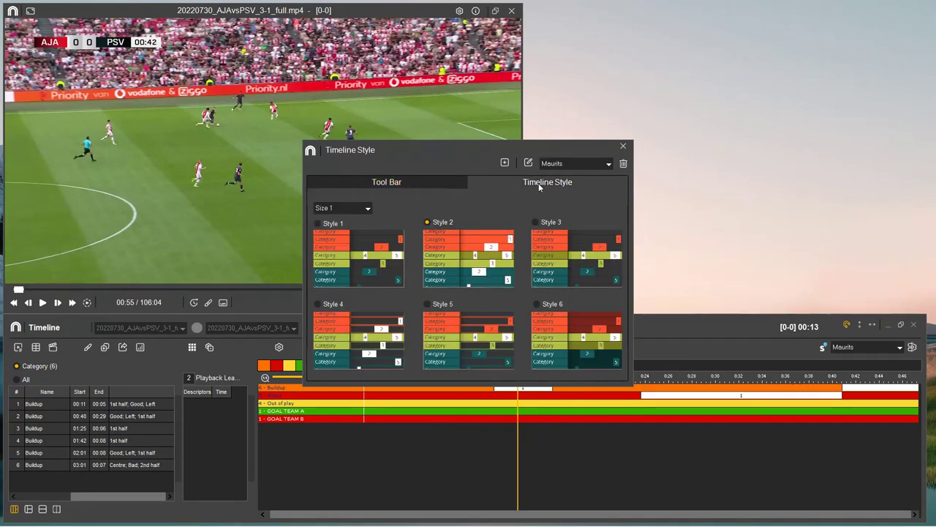
pyautogui.click(393, 182)
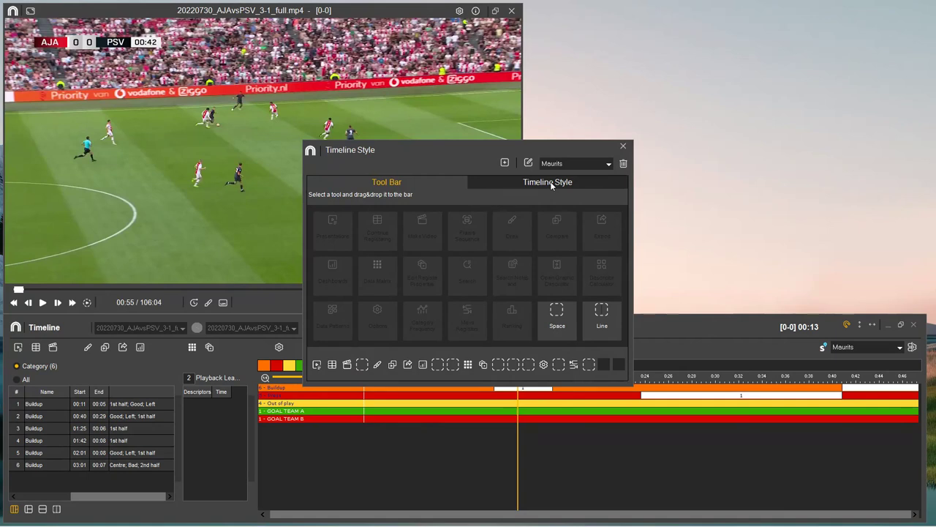
# Step: Select the other personal profile in the editor, remove all tools from its toolbar and add the Presentations tool
pyautogui.click(571, 163)
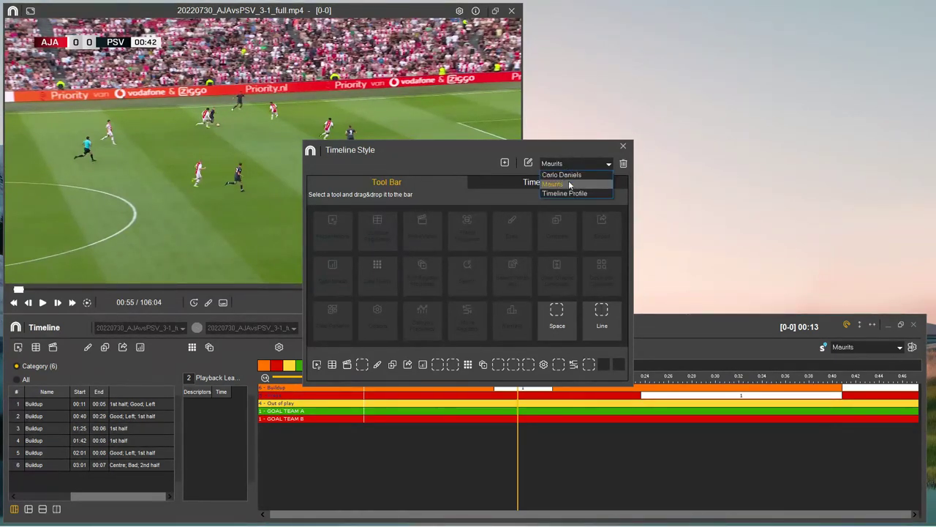
pyautogui.click(571, 176)
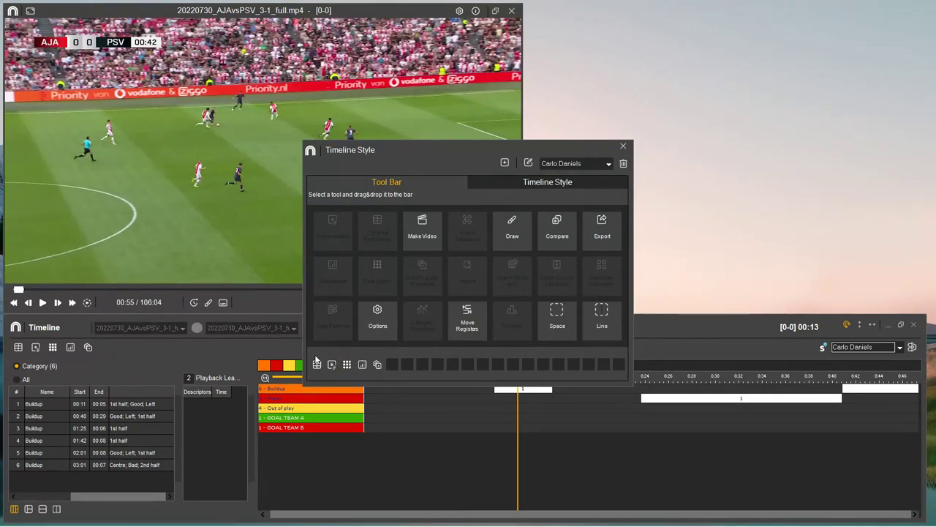
pyautogui.moveTo(319, 358)
pyautogui.click(320, 357)
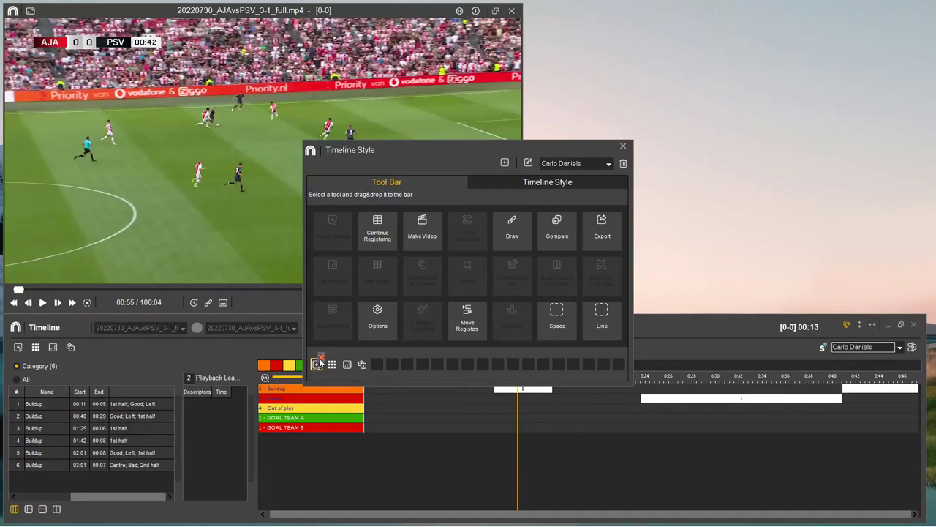
pyautogui.click(321, 360)
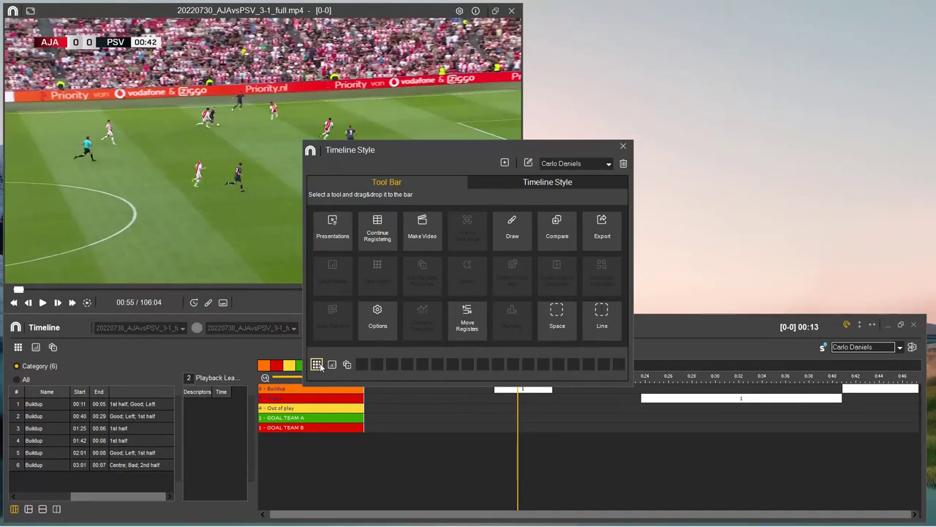
pyautogui.click(320, 366)
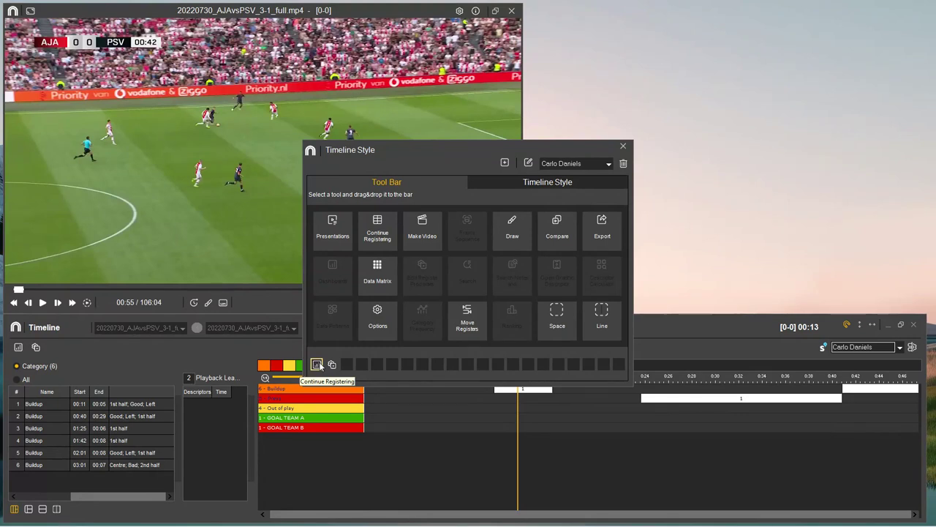
pyautogui.click(320, 358)
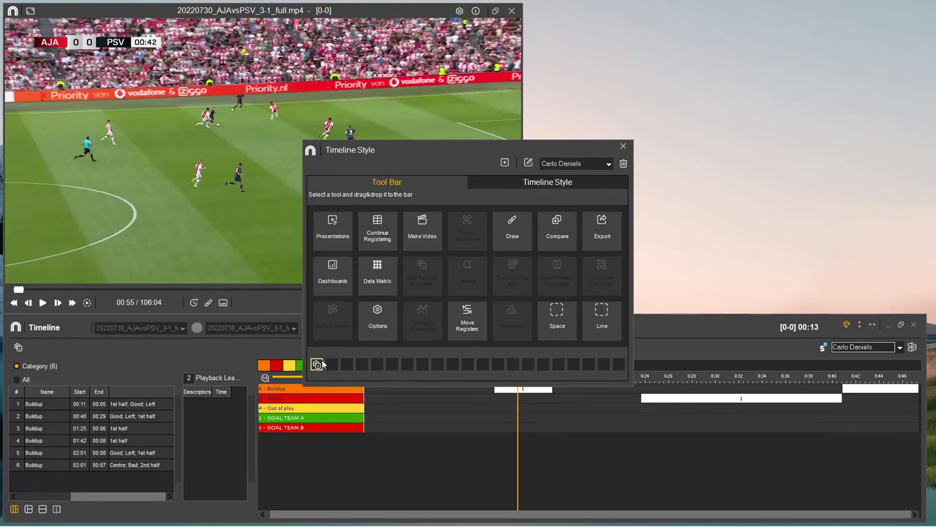
pyautogui.click(322, 359)
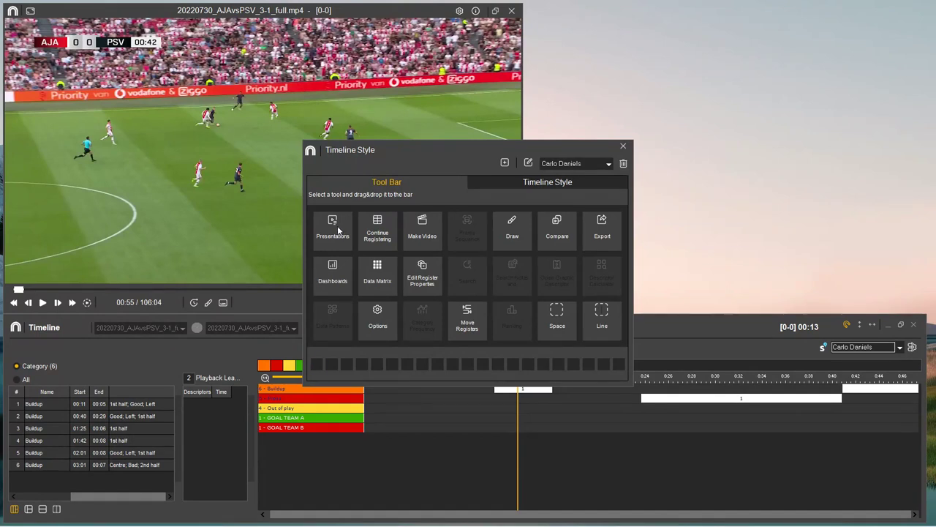
pyautogui.moveTo(337, 226); pyautogui.dragTo(318, 365)
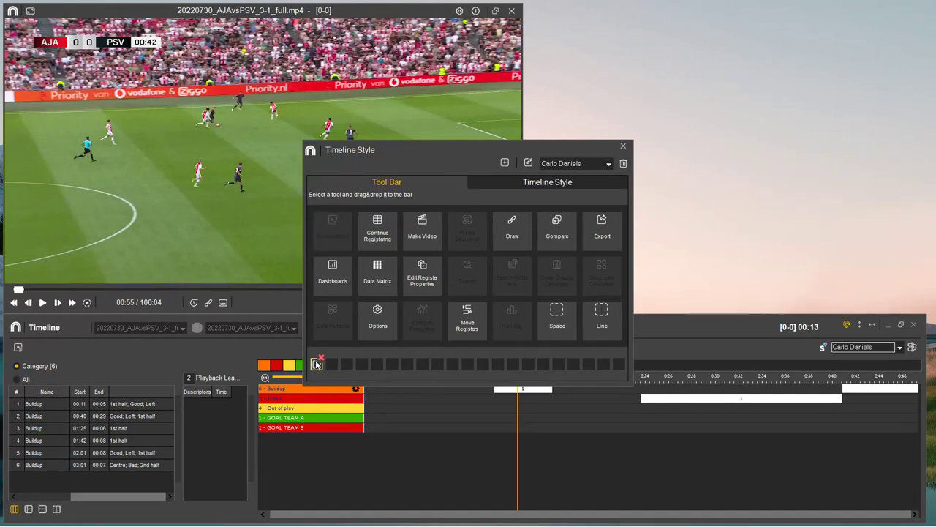
# Step: Add the Dashboards tool, a space and the Data Matrix tool to the selected profile's toolbar
pyautogui.doubleClick(334, 272)
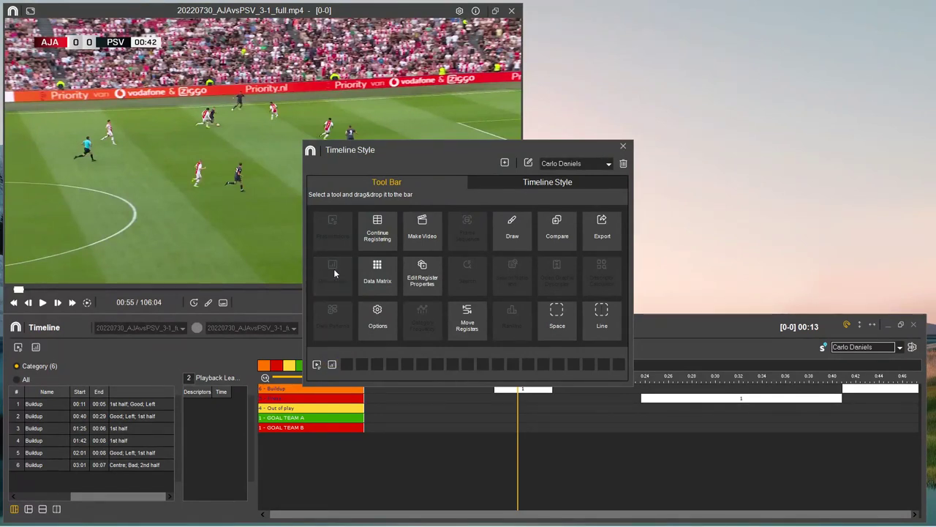
pyautogui.doubleClick(557, 315)
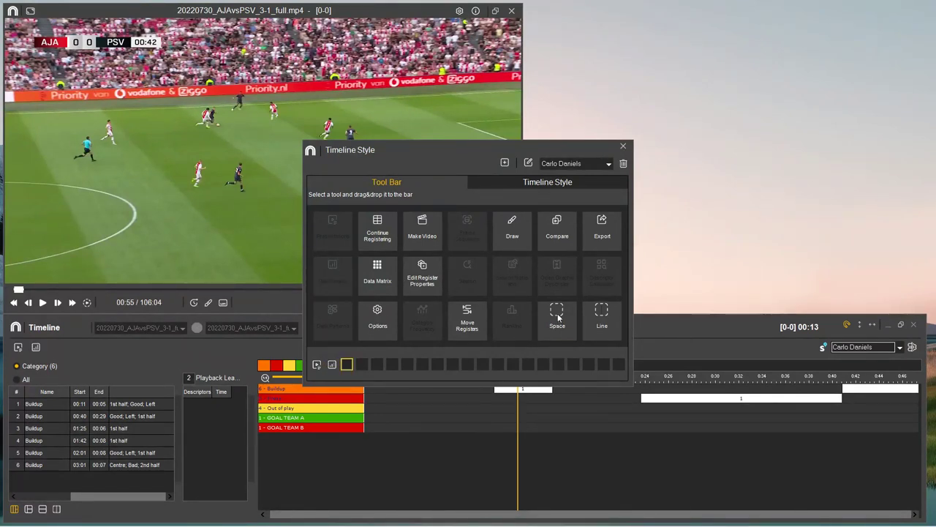
pyautogui.doubleClick(378, 269)
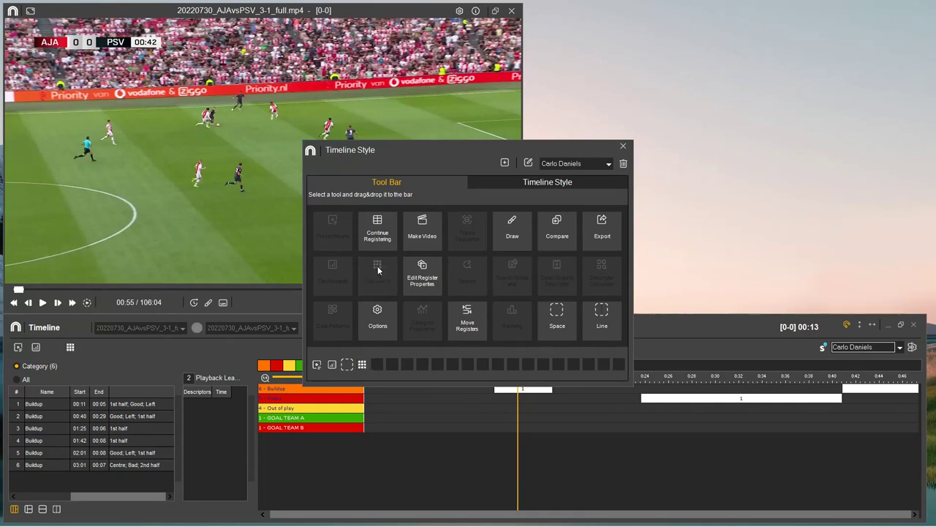
# Step: Set the profile's timeline style to Style 3 and close the profile editor
pyautogui.click(533, 185)
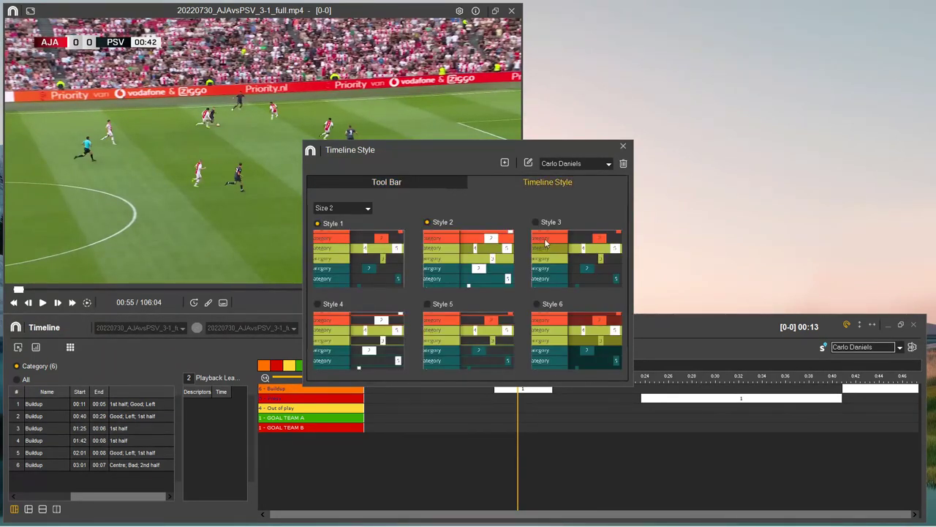
pyautogui.click(543, 235)
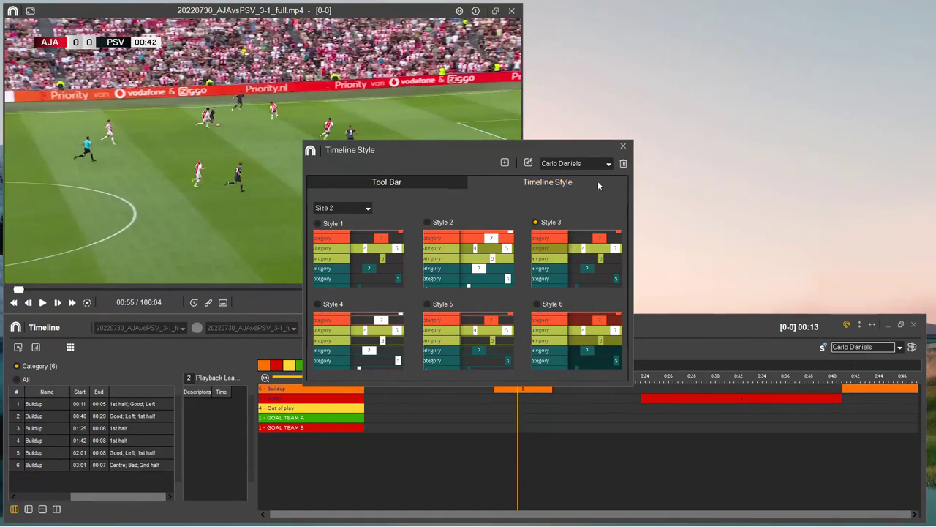
pyautogui.click(622, 147)
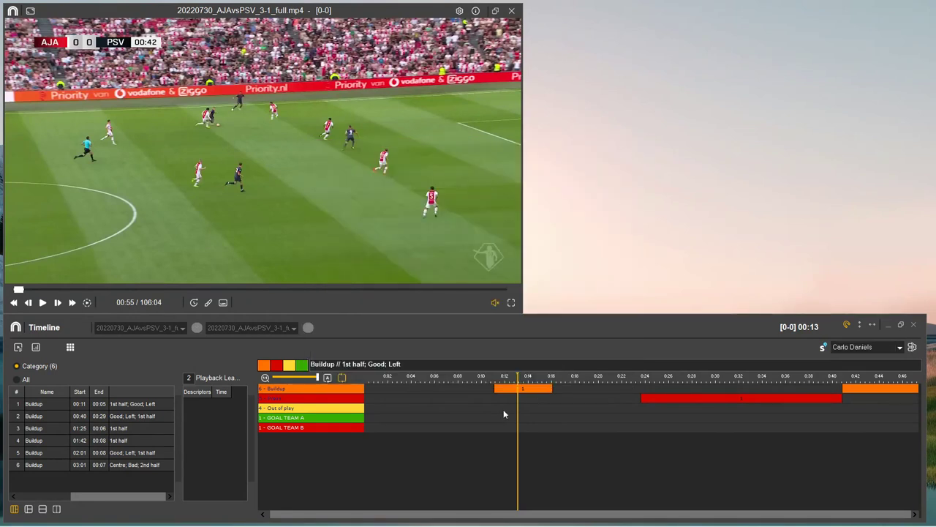
# Step: Review the customized toolbar in the Timeline, switch back to the original personal profile and inspect its tools and timeline style
pyautogui.click(19, 348)
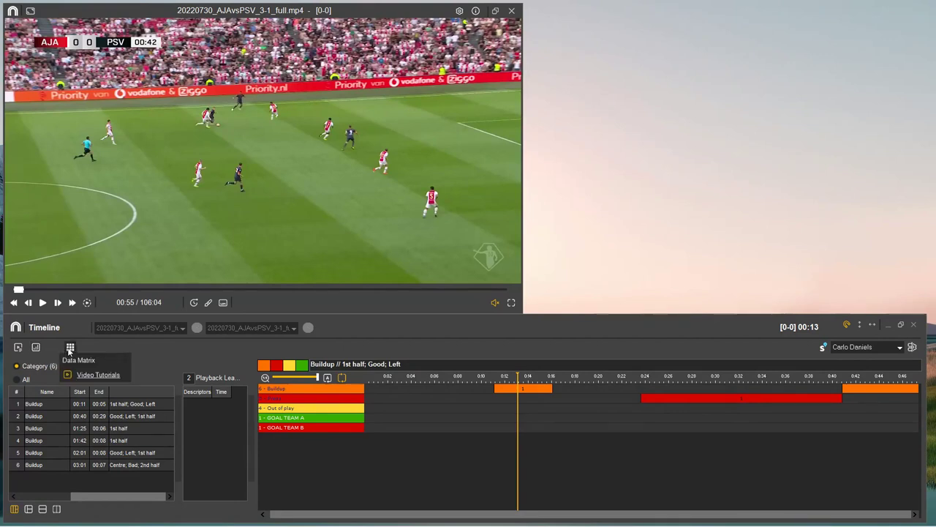
pyautogui.click(882, 347)
pyautogui.click(874, 367)
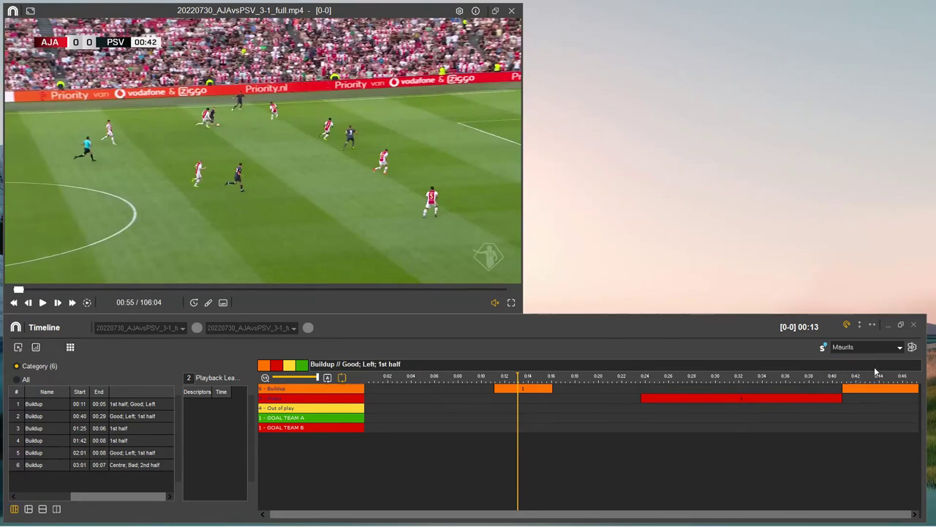
pyautogui.click(30, 365)
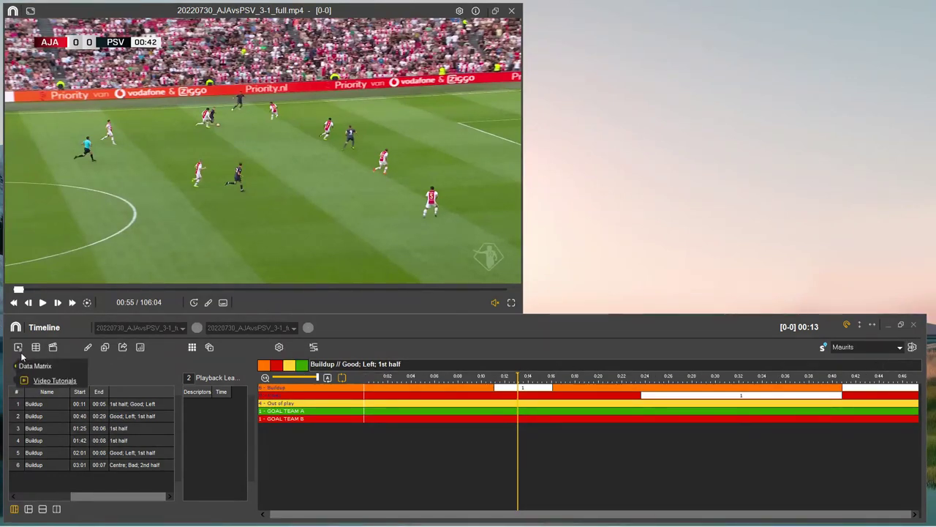
pyautogui.click(363, 442)
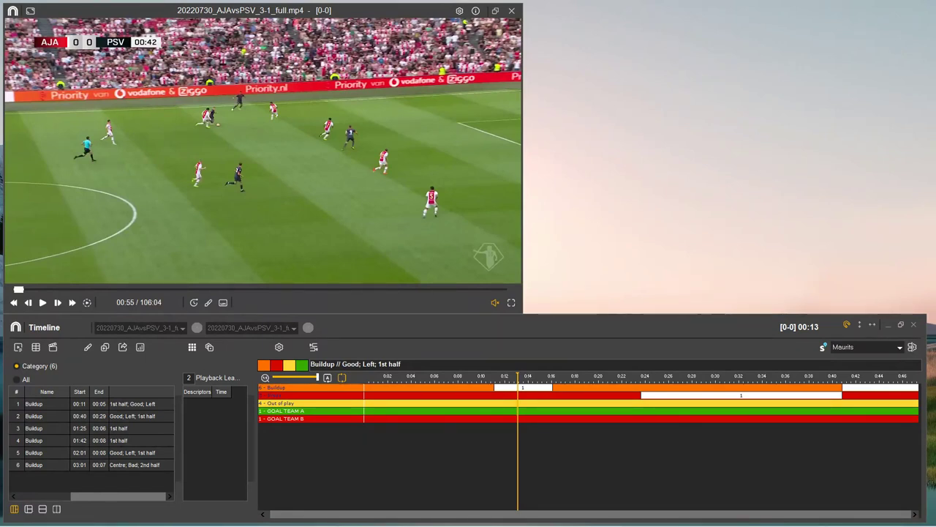
pyautogui.click(763, 395)
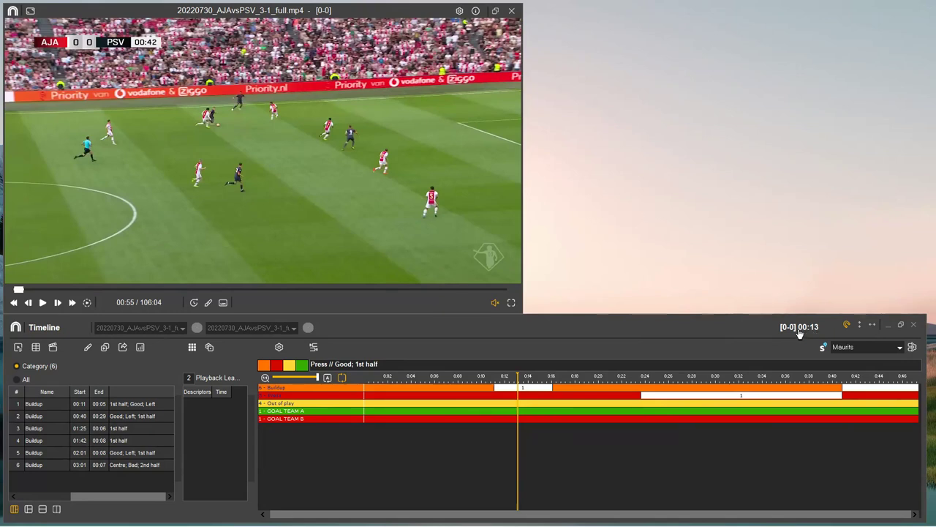
# Step: Unlink the Timeline from the video window, move it on its own, relink the windows and move it back
pyautogui.click(846, 326)
pyautogui.moveTo(540, 317); pyautogui.dragTo(563, 325)
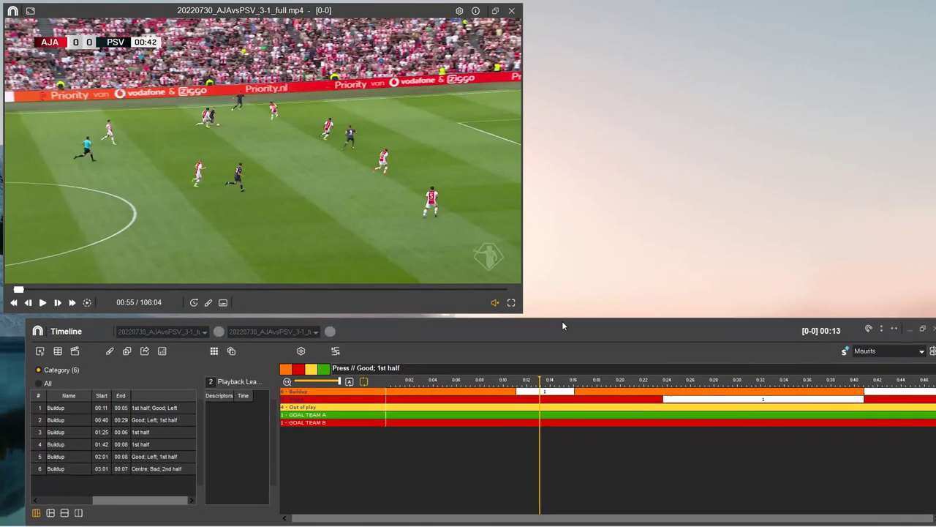
pyautogui.click(867, 329)
pyautogui.moveTo(733, 329); pyautogui.dragTo(711, 329)
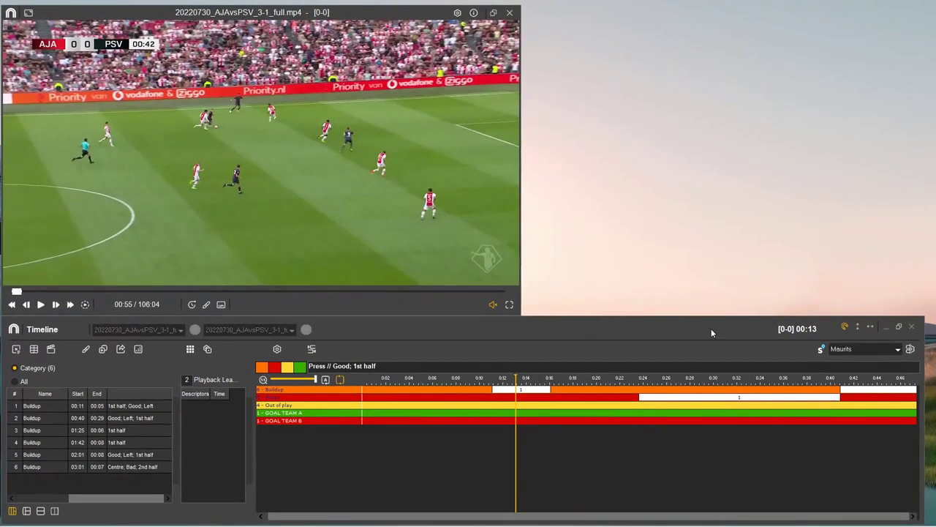
# Step: Reduce the Timeline window's height to fit its rows and reposition the linked Timeline and video windows together lower on the screen
pyautogui.click(860, 329)
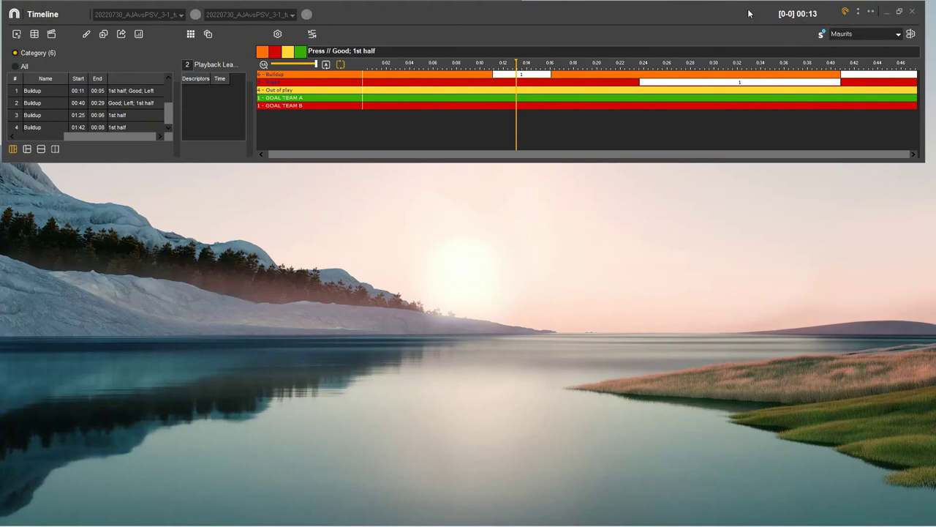
pyautogui.moveTo(749, 13); pyautogui.dragTo(714, 377)
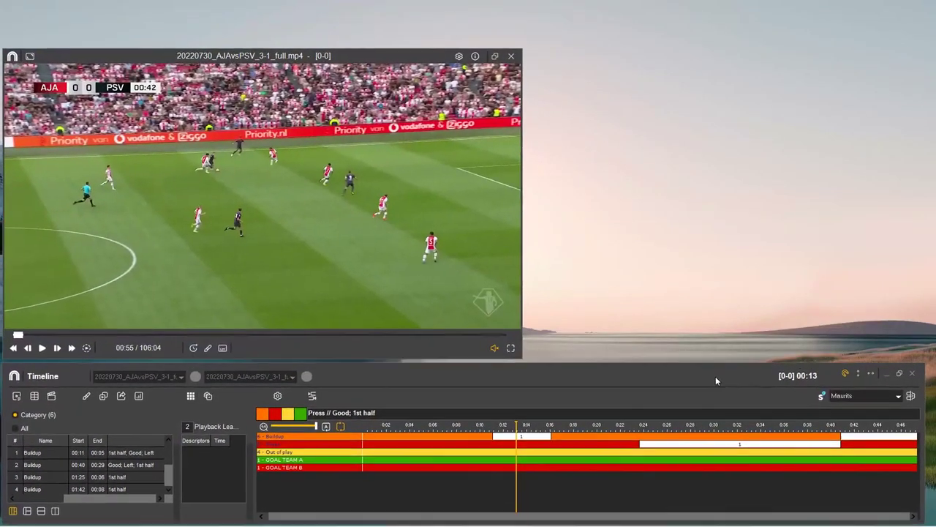
pyautogui.moveTo(716, 376); pyautogui.dragTo(718, 369)
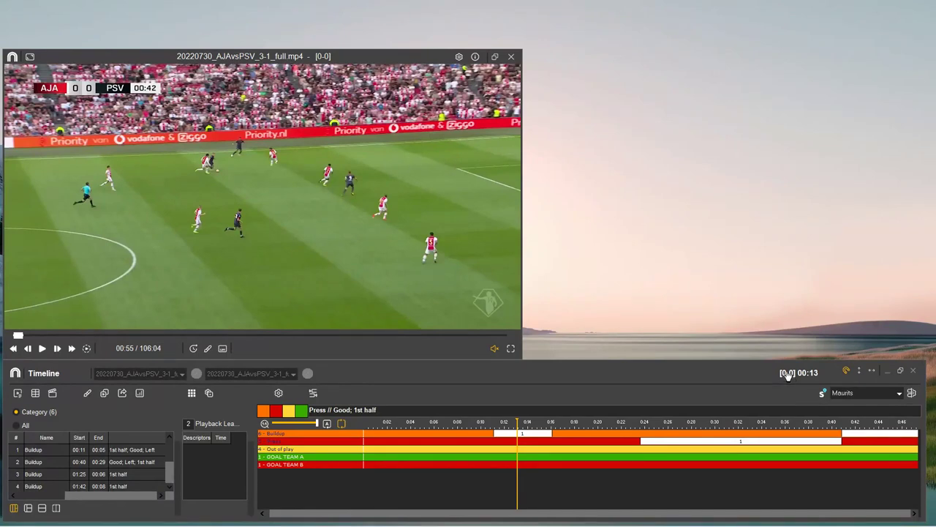
# Step: Jump the video to 00:41 from the time ruler, zoom the timeline out, and jump to 01:16
pyautogui.click(688, 424)
pyautogui.click(854, 425)
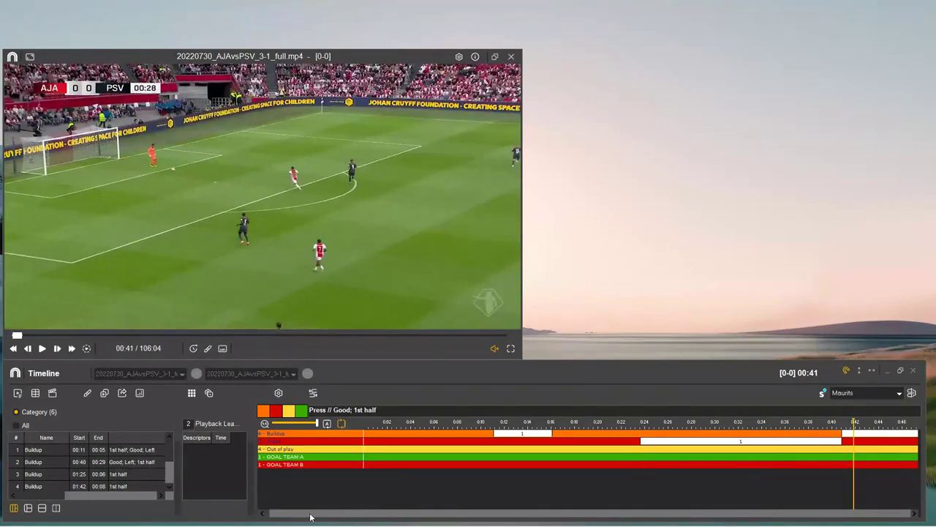
pyautogui.scroll(-3, 362, 477)
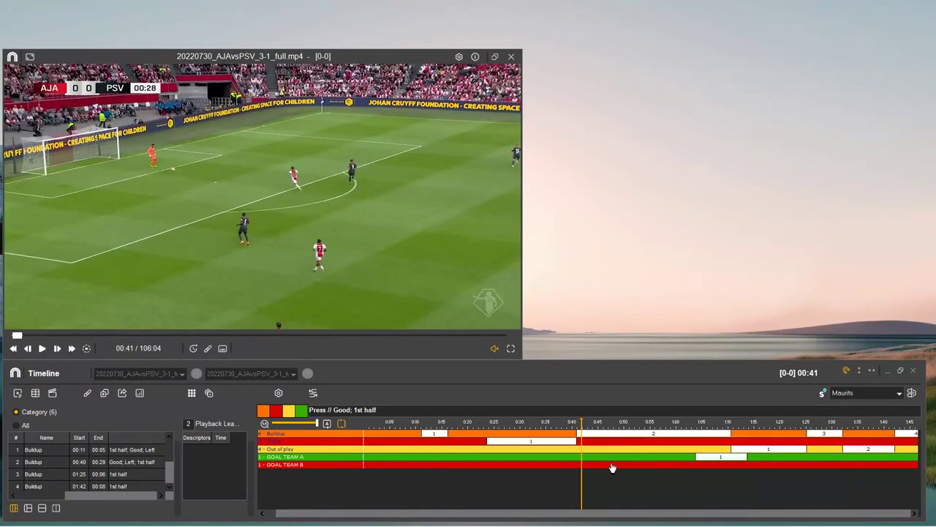
pyautogui.click(762, 433)
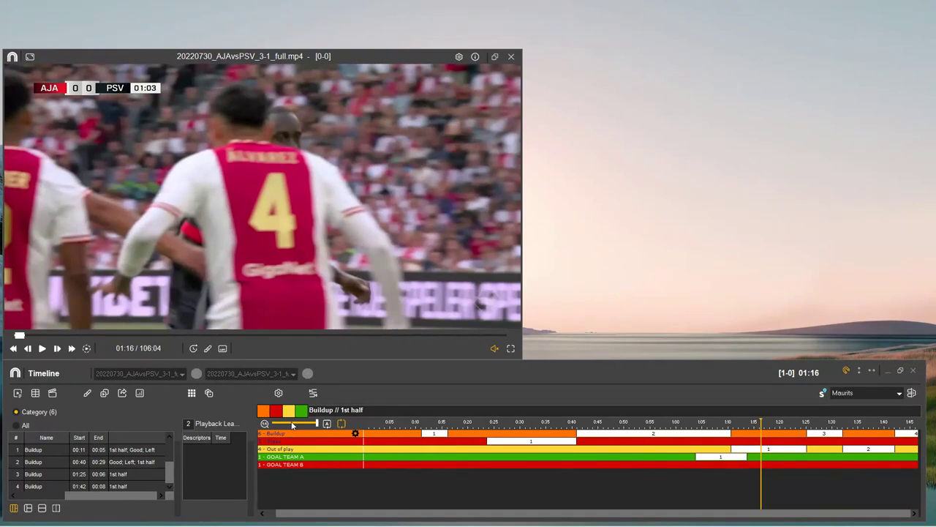
# Step: Compare timeline zoom levels, including the full-match view, and zoom back in to roughly the first two minutes
pyautogui.moveTo(318, 426)
pyautogui.mouseDown()
pyautogui.moveTo(272, 424)
pyautogui.moveTo(309, 424)
pyautogui.mouseUp()
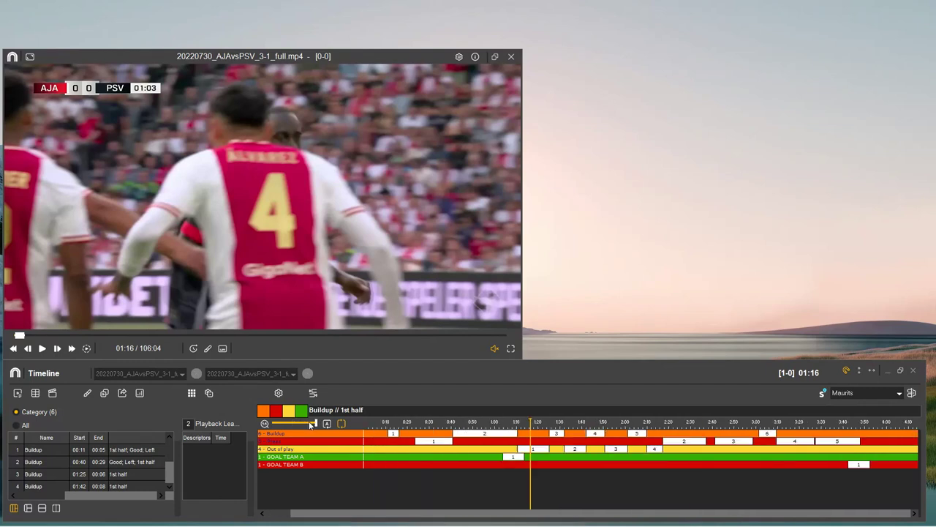
pyautogui.click(264, 425)
pyautogui.moveTo(281, 424); pyautogui.dragTo(322, 423)
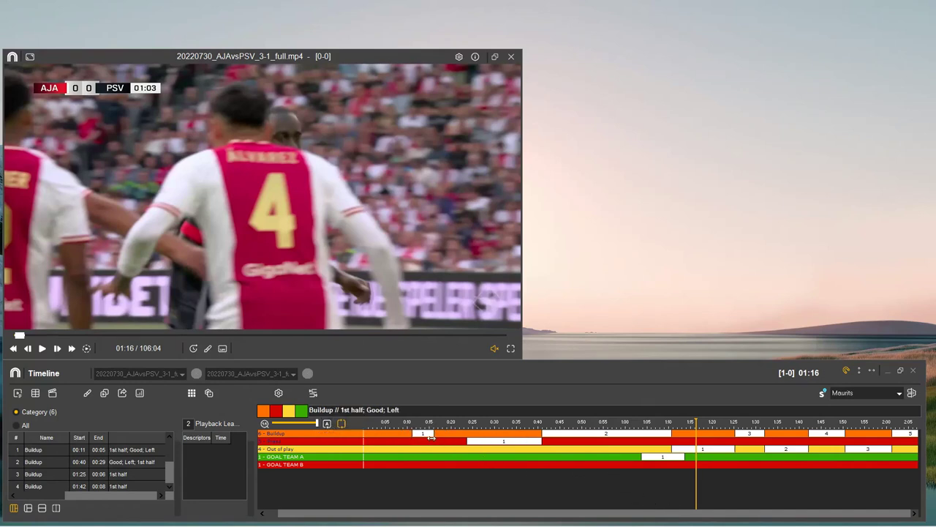
# Step: Select all Buildup registers, step back and forth through registers 1 to 3 in the video, and return to register 2
pyautogui.click(325, 433)
pyautogui.press('space')
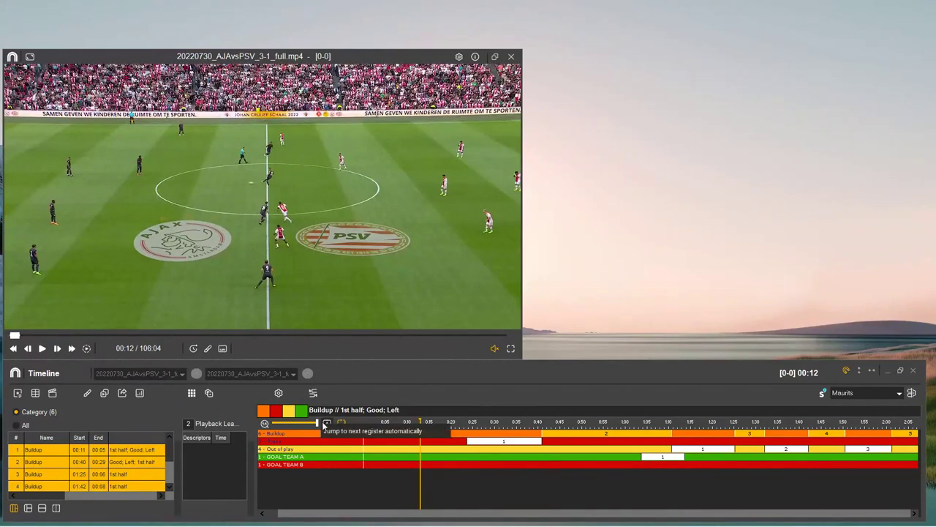
pyautogui.press('Down')
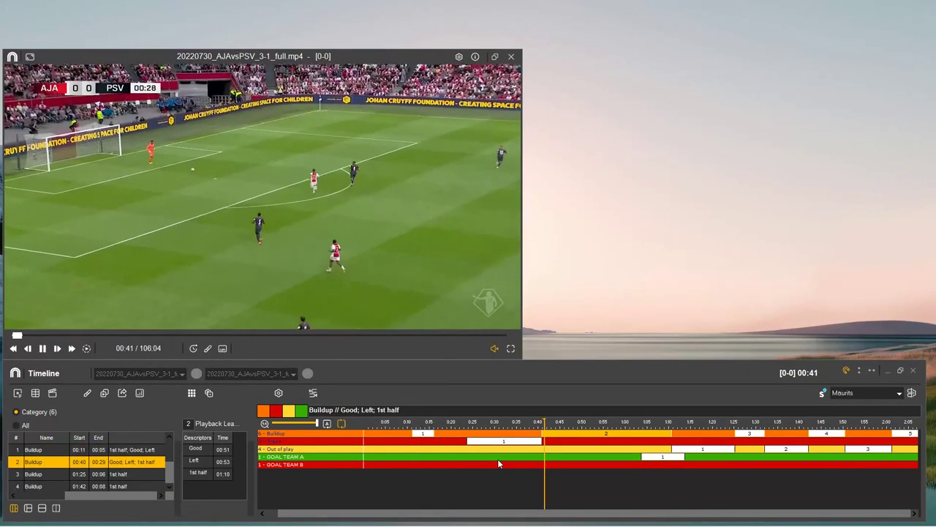
pyautogui.press('Up')
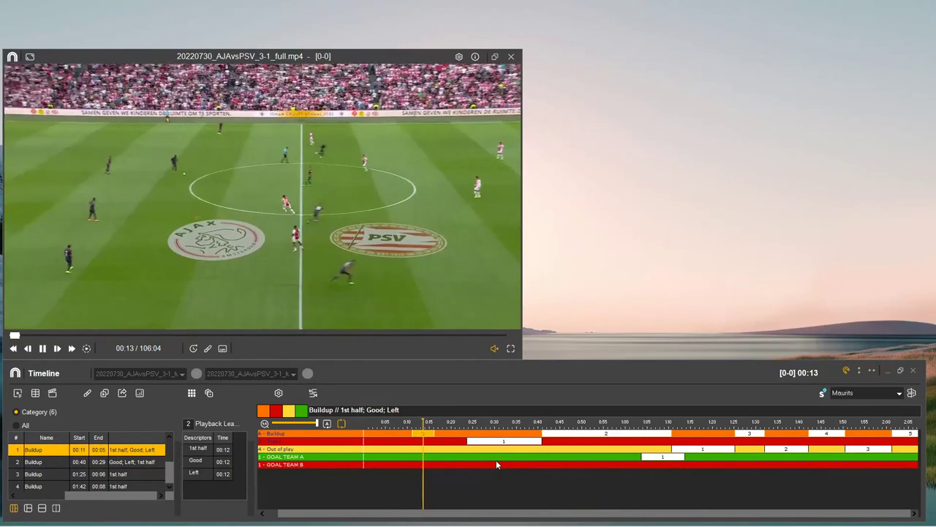
pyautogui.press('Down')
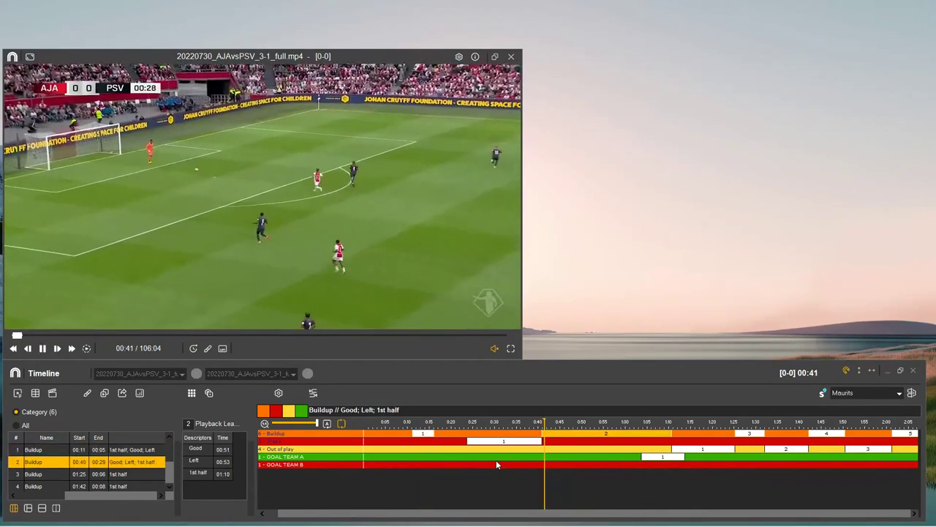
pyautogui.press('Down')
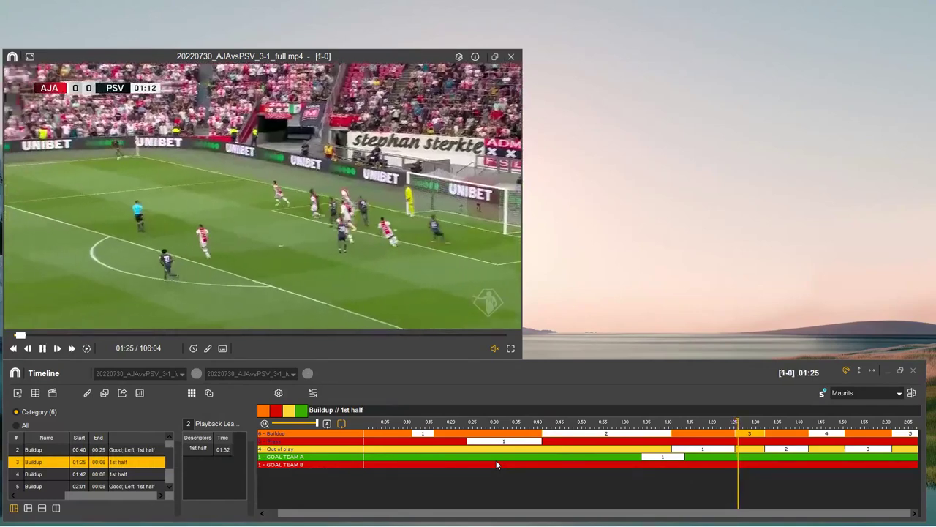
pyautogui.press('space')
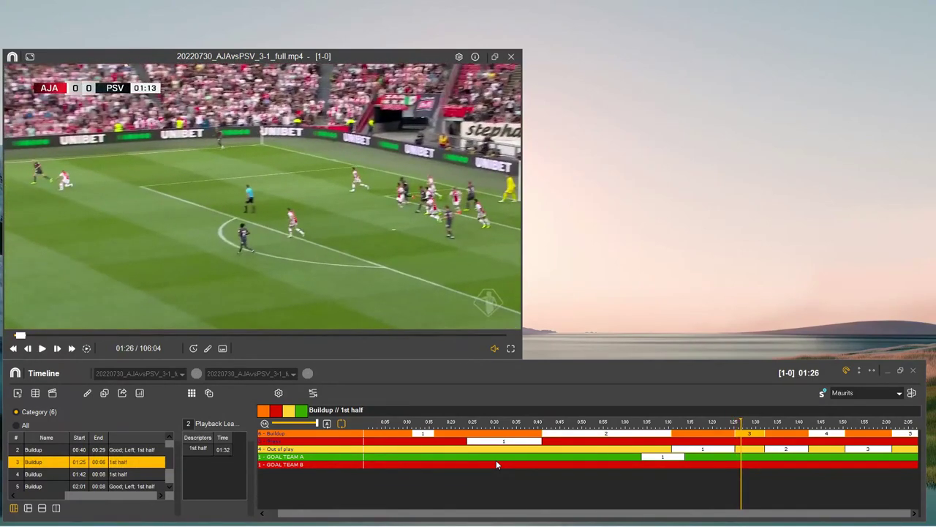
pyautogui.press('Up')
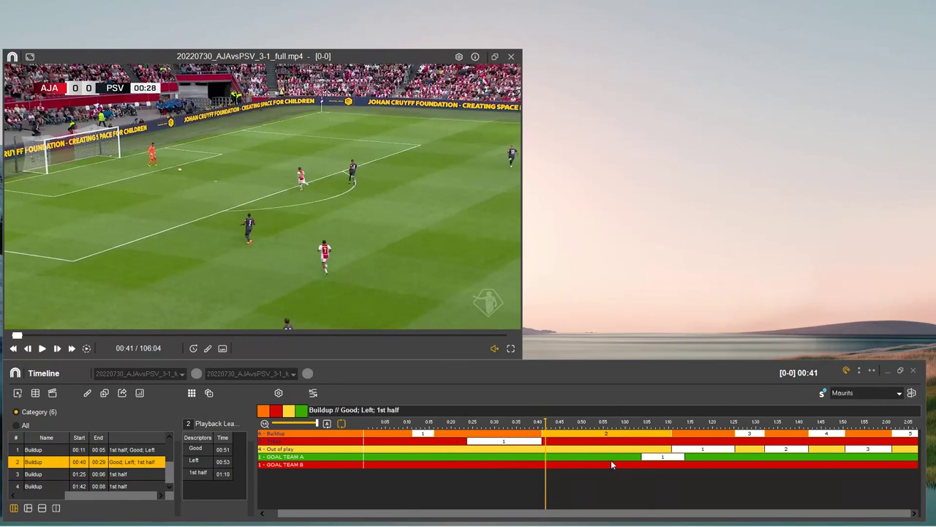
# Step: Select the first Buildup register, try 00:08 as its start, and set the start to 00:10
pyautogui.click(440, 435)
pyautogui.press('space')
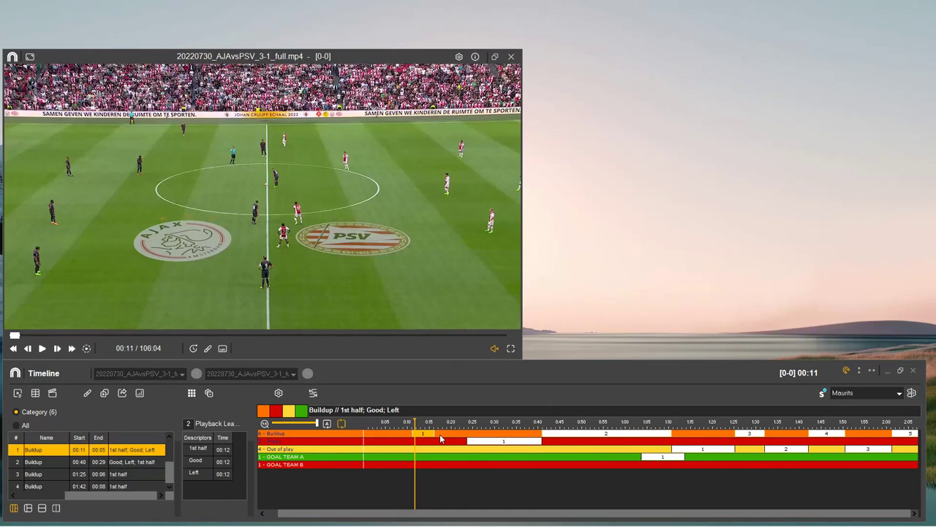
pyautogui.press('Left')
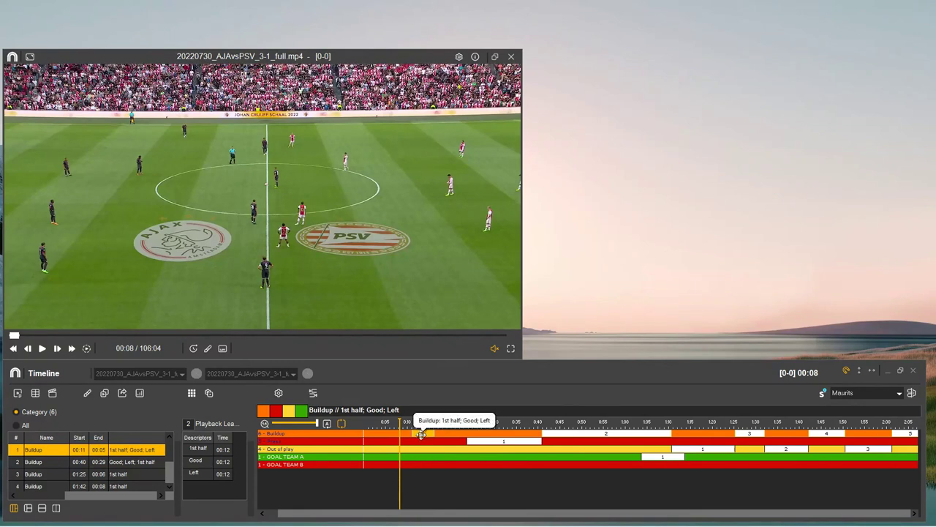
pyautogui.click(422, 435)
pyautogui.press('space')
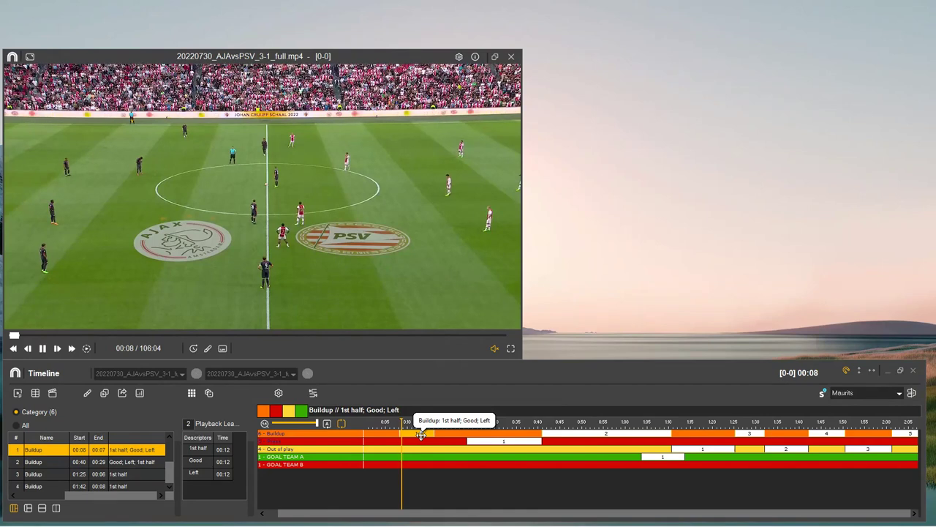
pyautogui.press('space')
pyautogui.click(421, 435)
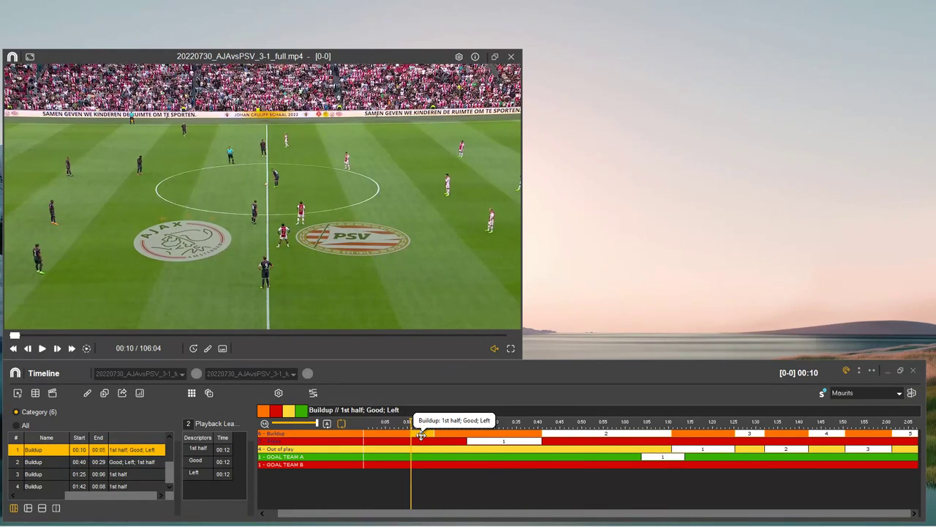
# Step: Play the video to 00:19, pause it, and extend the first Buildup register's end to that point
pyautogui.press('space')
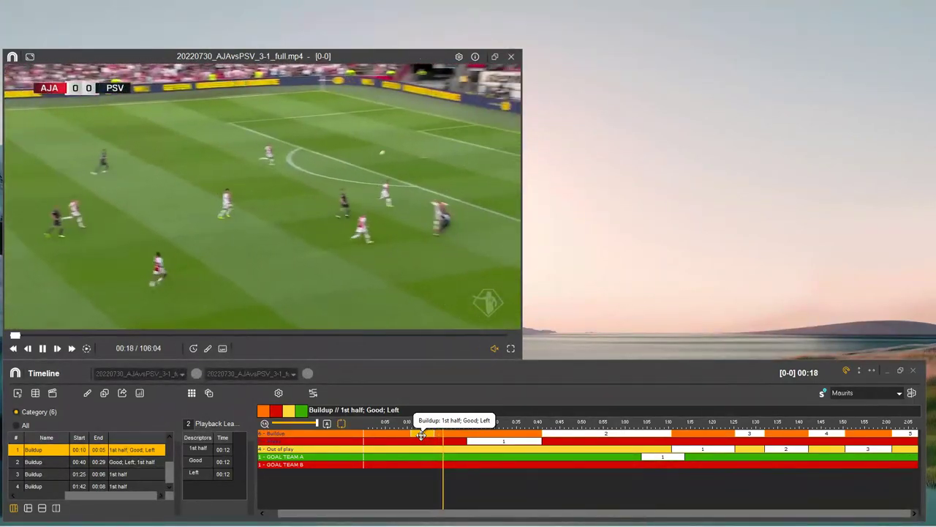
pyautogui.press('space')
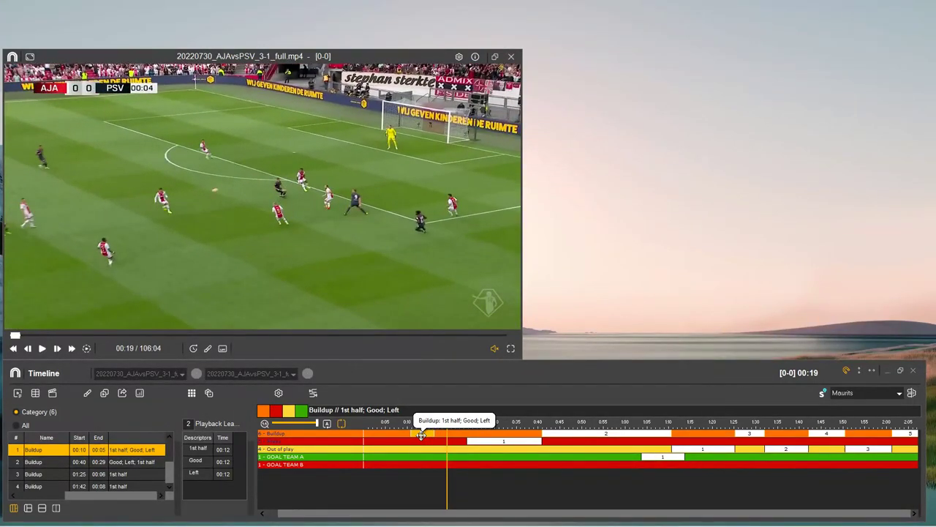
pyautogui.press('o')
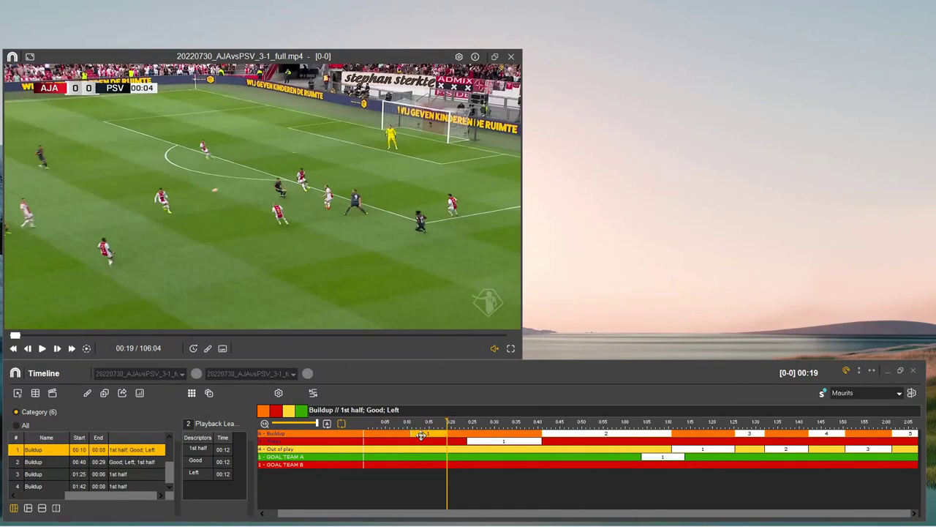
# Step: Go to the second Buildup register, adjust its start to 00:41 on the timeline, and pause the video
pyautogui.press('space')
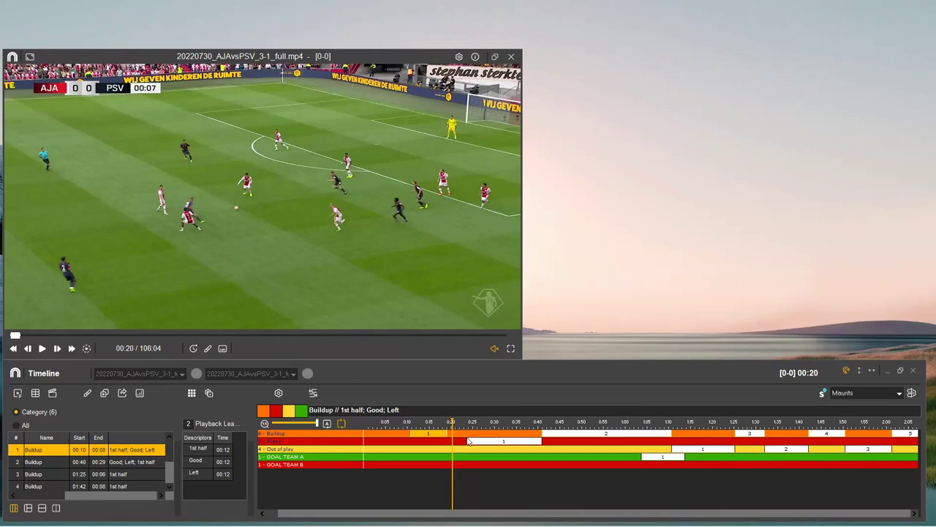
pyautogui.press('Down')
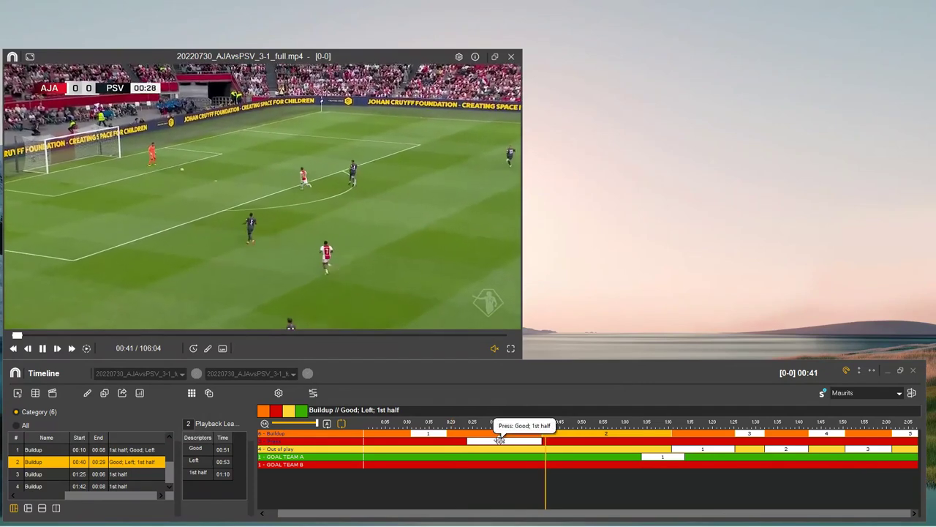
pyautogui.moveTo(542, 433)
pyautogui.mouseDown()
pyautogui.moveTo(523, 431)
pyautogui.moveTo(539, 429)
pyautogui.mouseUp()
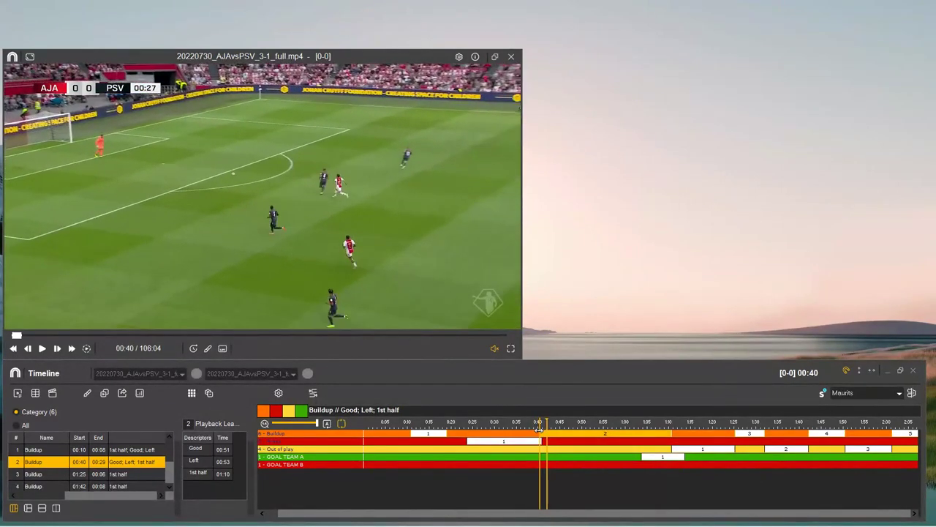
pyautogui.press('space')
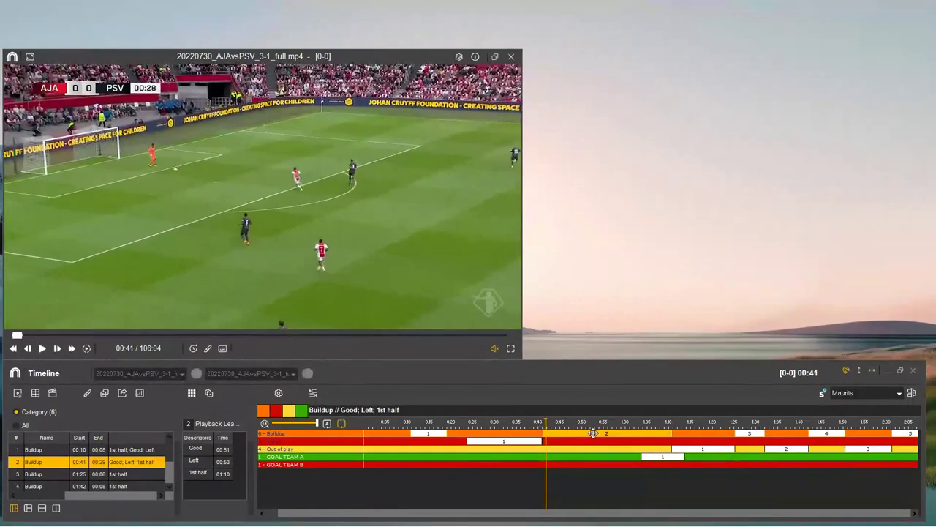
# Step: Move the whole second Buildup register slightly earlier on the timeline so that it starts at 00:39
pyautogui.click(593, 433)
pyautogui.moveTo(593, 433); pyautogui.dragTo(589, 431)
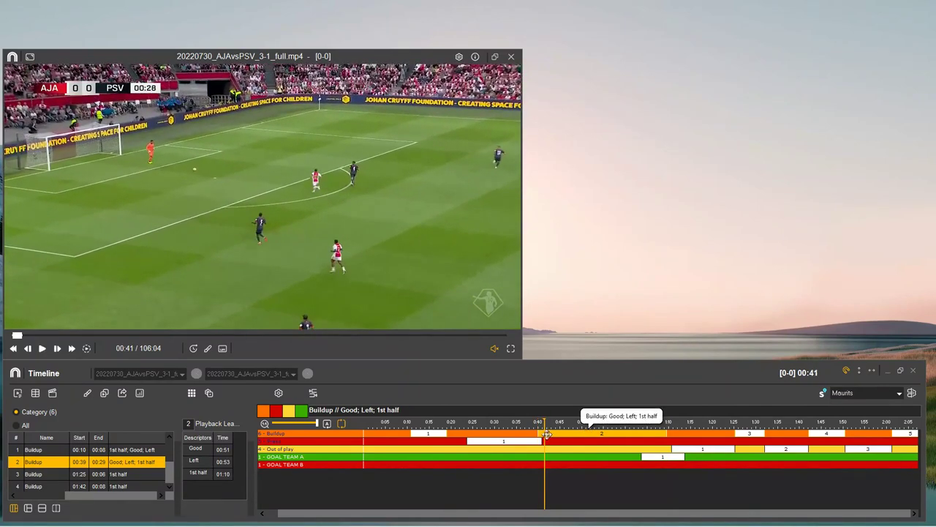
pyautogui.moveTo(560, 434); pyautogui.dragTo(560, 435)
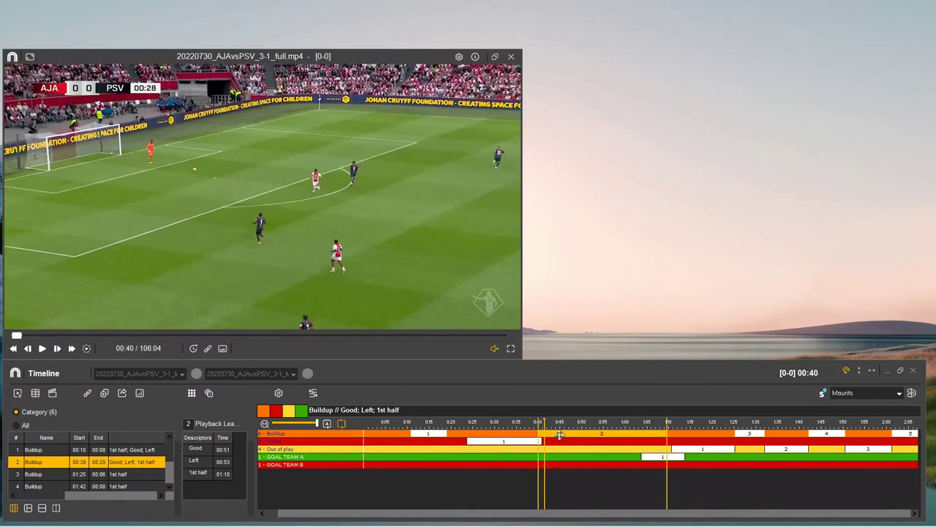
# Step: Open the properties of the second Buildup register, advance to the third register, reposition the properties window beside the video, and close it
pyautogui.rightClick(560, 435)
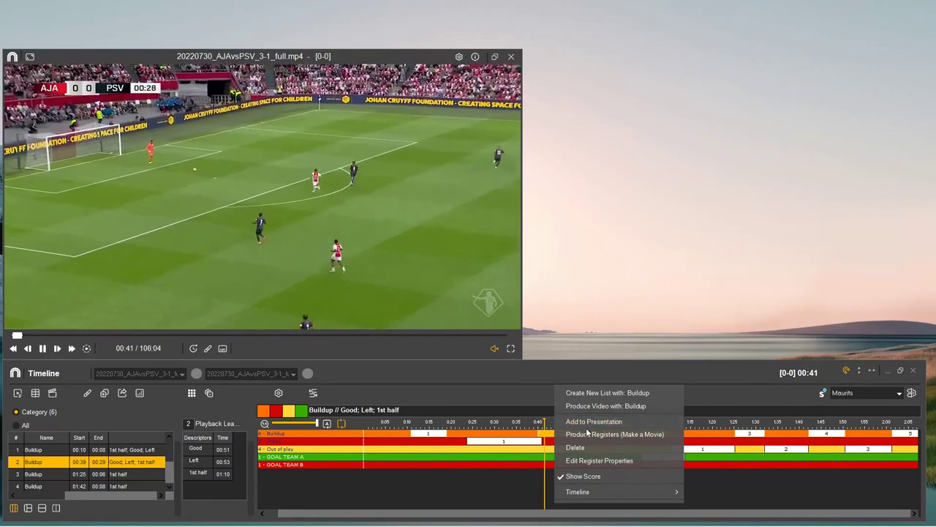
pyautogui.click(612, 460)
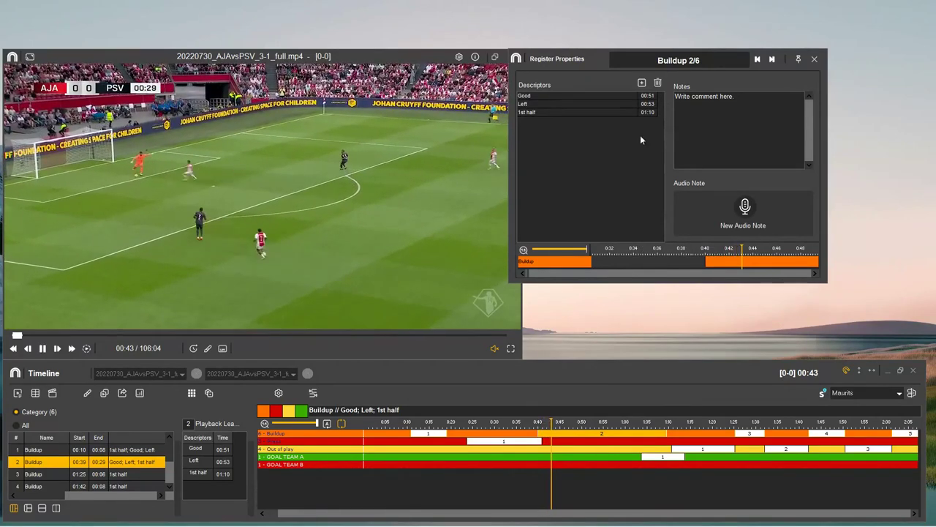
pyautogui.press('space')
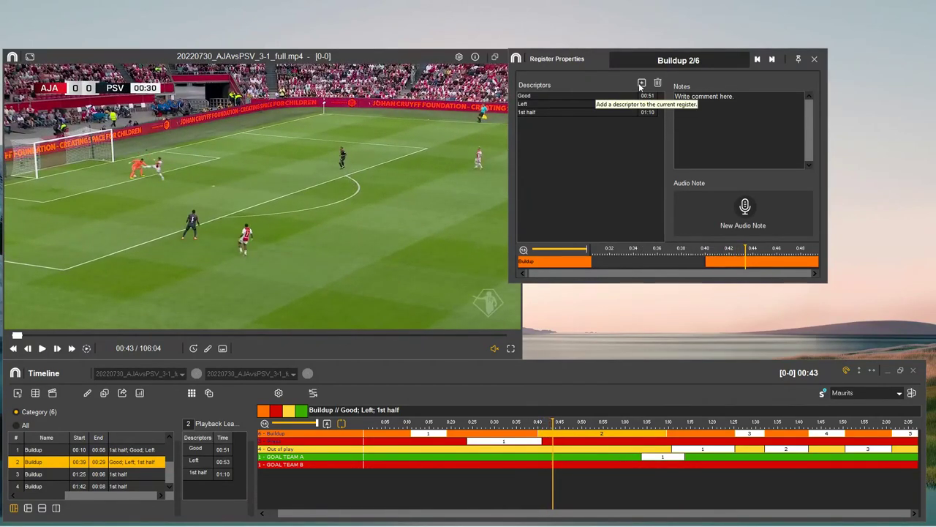
pyautogui.press('j')
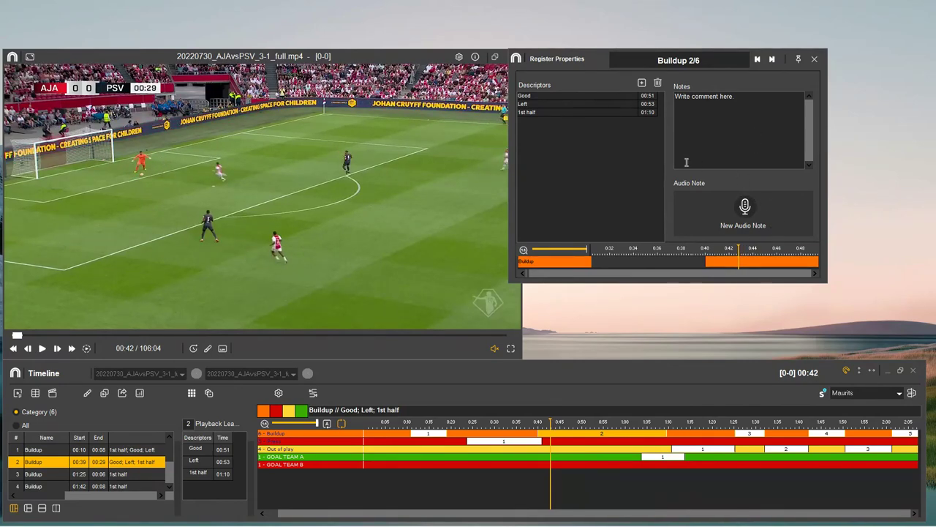
pyautogui.click(773, 60)
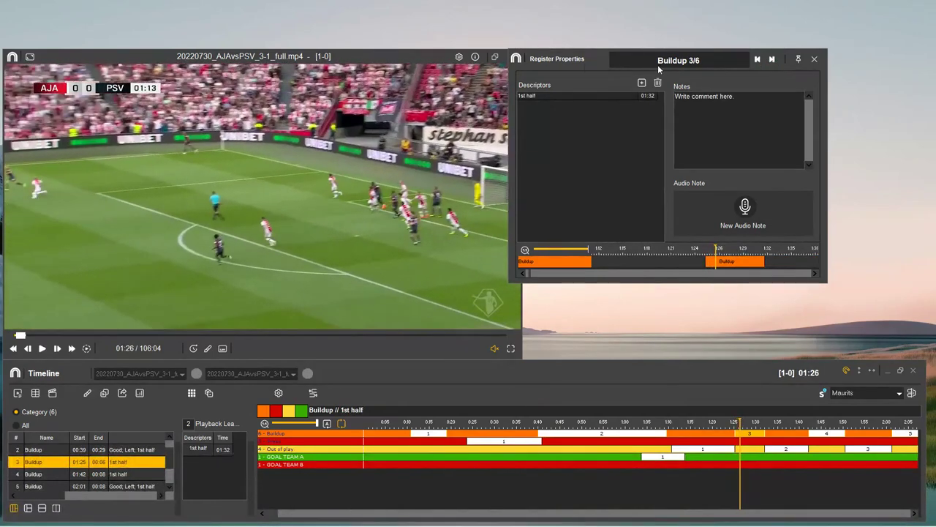
pyautogui.moveTo(584, 61); pyautogui.dragTo(610, 62)
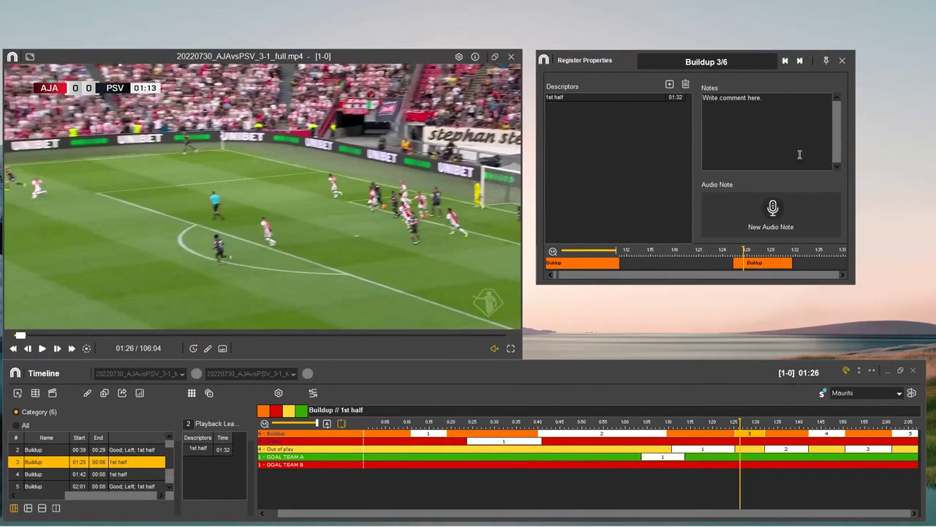
pyautogui.click(843, 60)
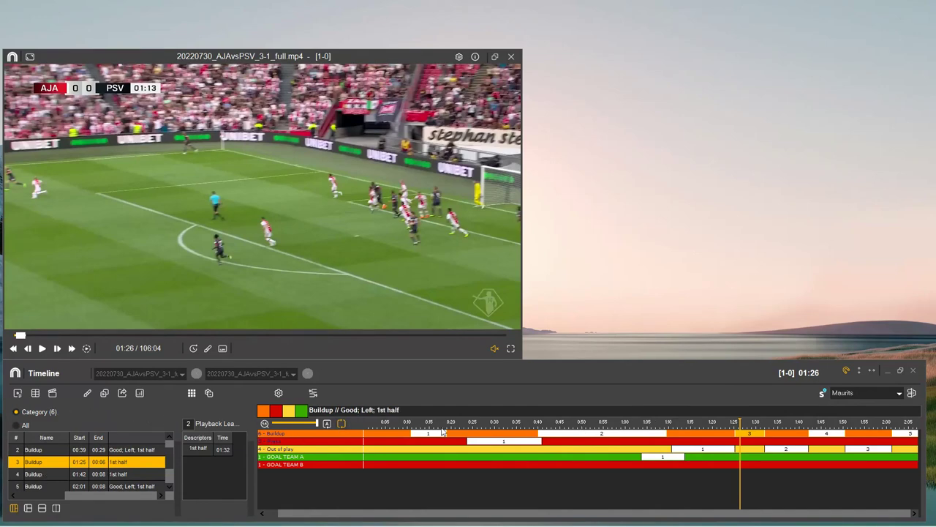
# Step: Add the first Buildup register to a presentation list and move the presentation window clear of the video
pyautogui.click(284, 434)
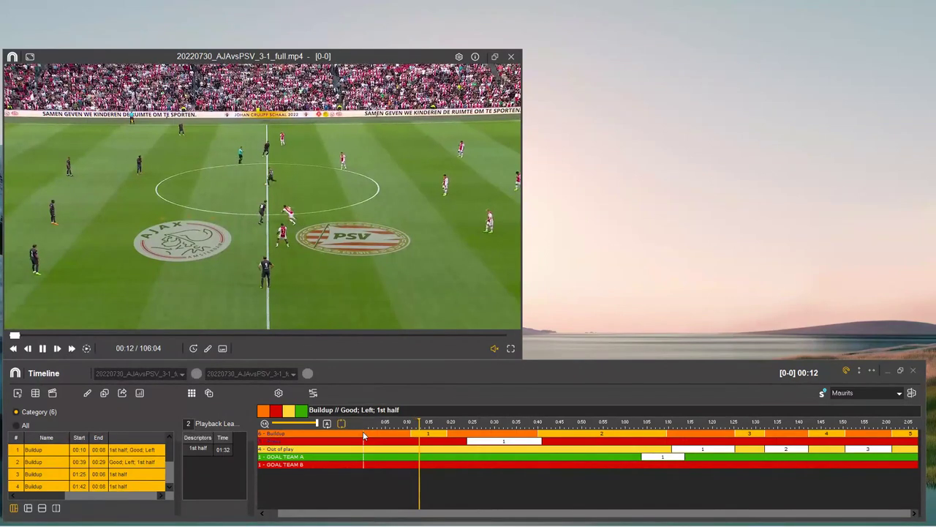
pyautogui.press('space')
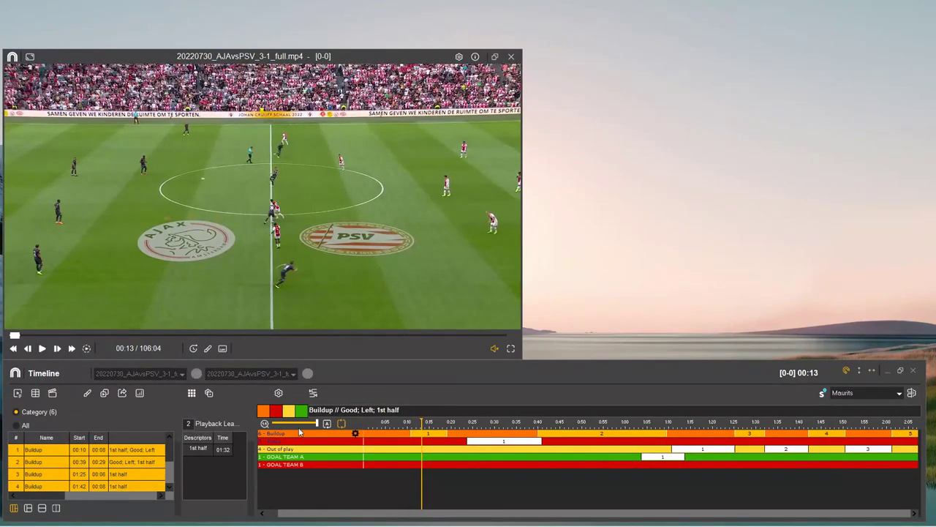
pyautogui.click(330, 436)
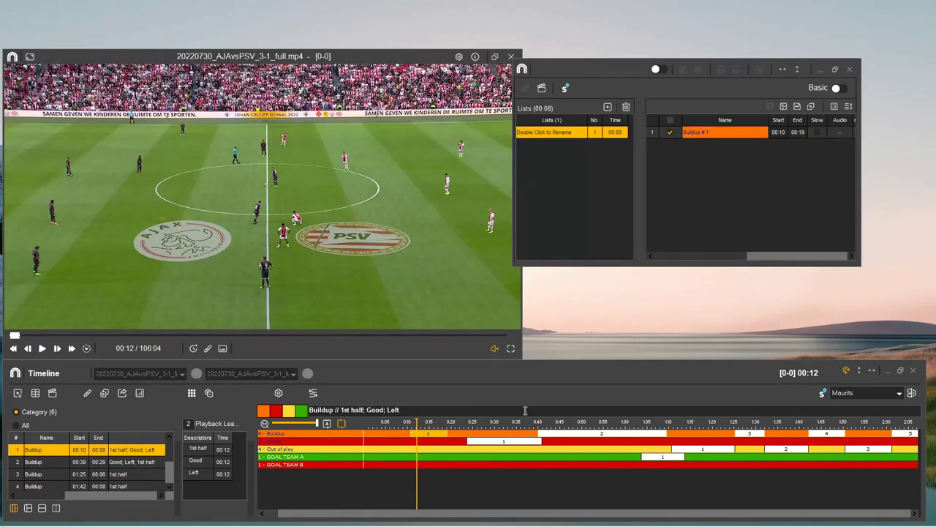
pyautogui.moveTo(588, 70); pyautogui.dragTo(621, 81)
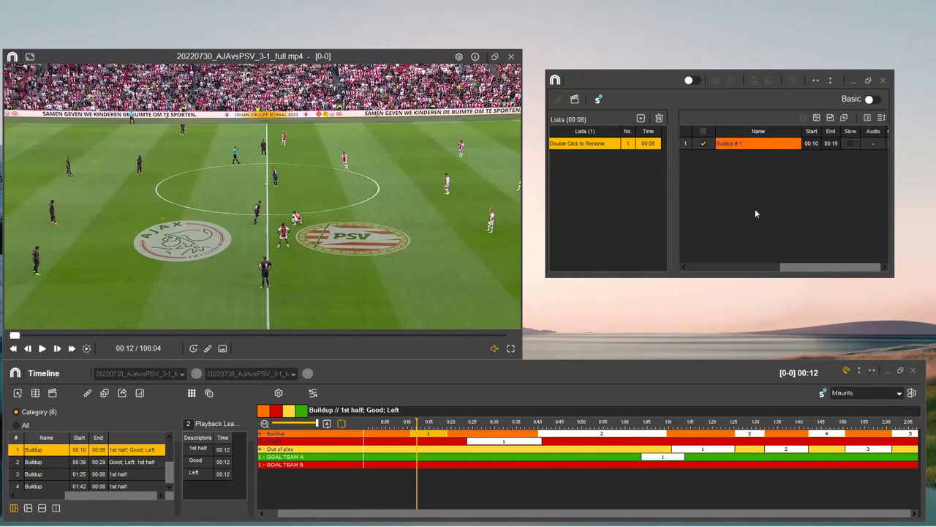
# Step: Rename the presentation list to Buildup Good
pyautogui.doubleClick(597, 143)
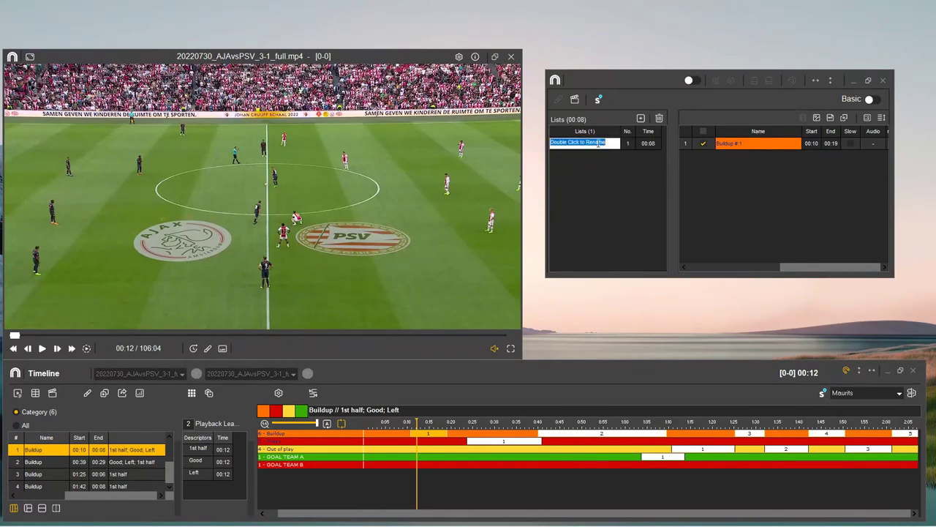
pyautogui.write('Bui')
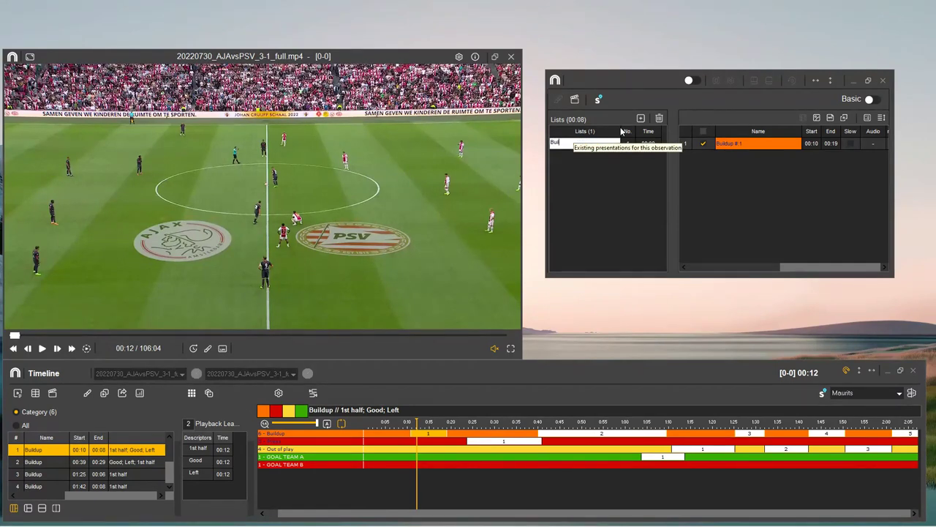
pyautogui.write('ldup Goo')
pyautogui.press('Return')
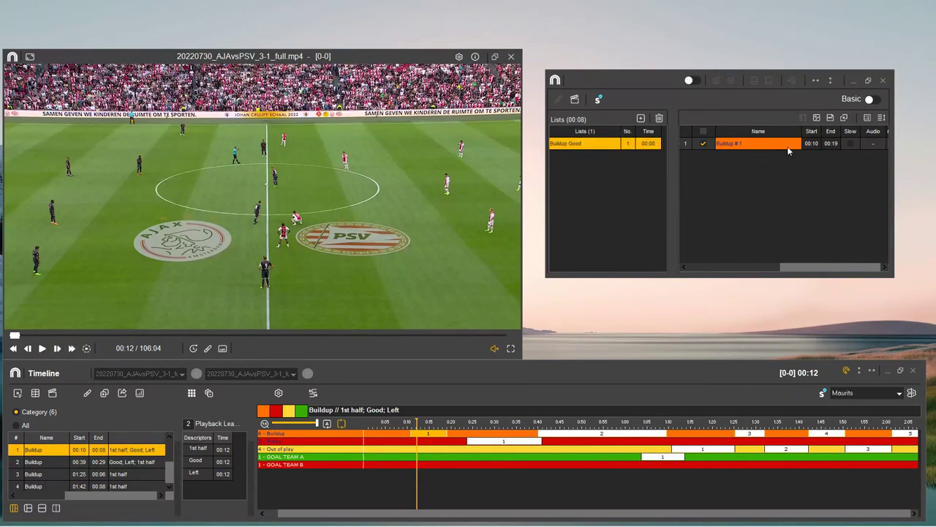
# Step: Step through the Buildup registers to the fourth one and add it to the Buildup Good list
pyautogui.click(297, 433)
pyautogui.click(300, 433)
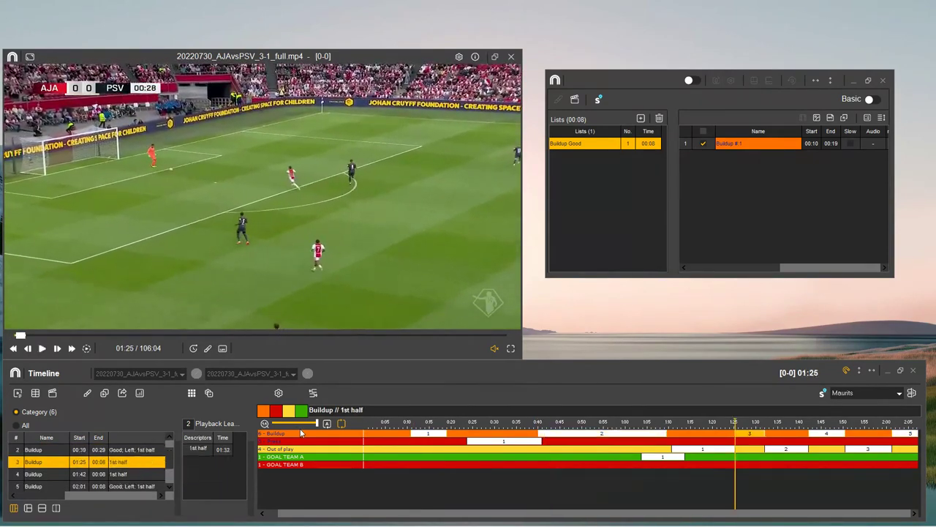
pyautogui.click(300, 433)
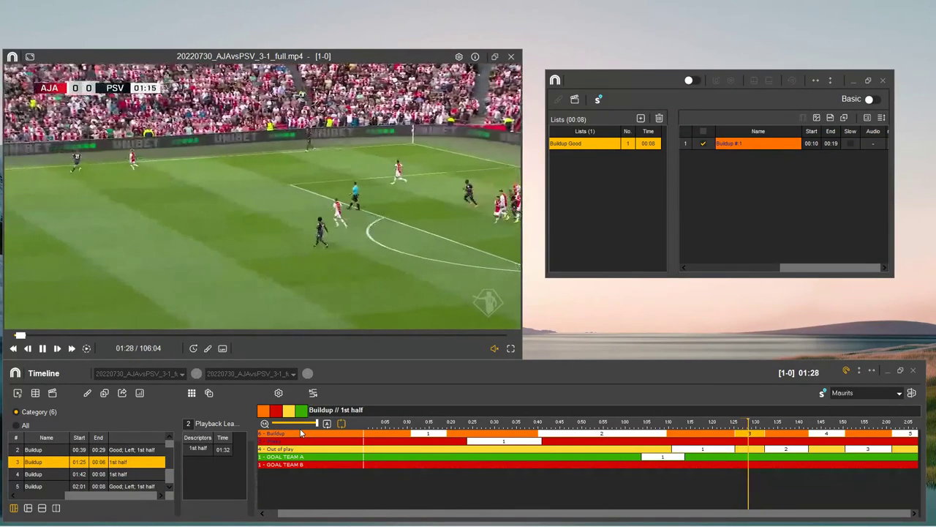
pyautogui.click(300, 433)
pyautogui.press('space')
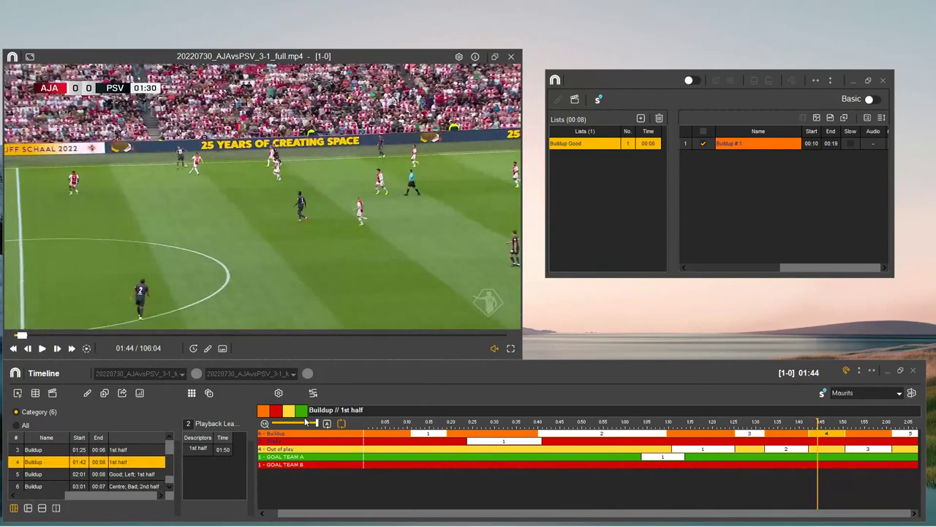
pyautogui.press('a')
# Step: Try to add the fifth Buildup register to the Buildup Good presentation list
pyautogui.press('Down')
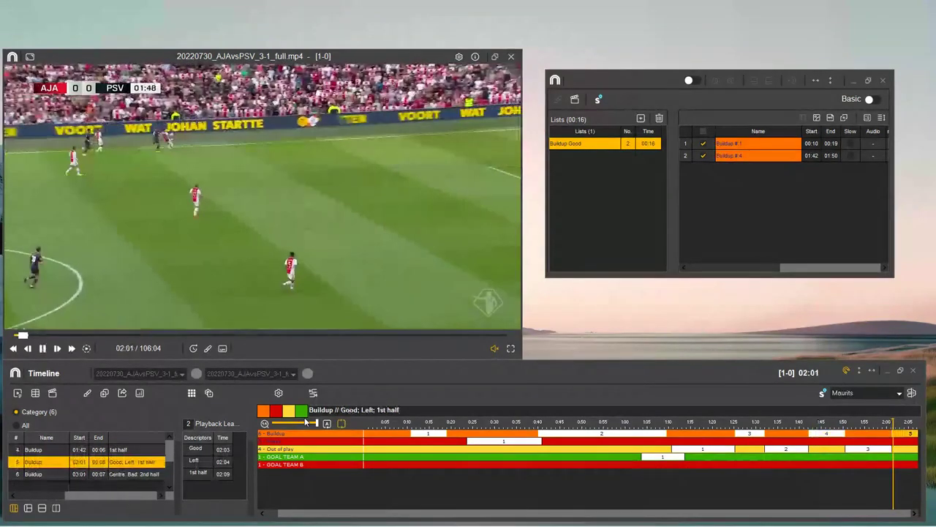
pyautogui.press('space')
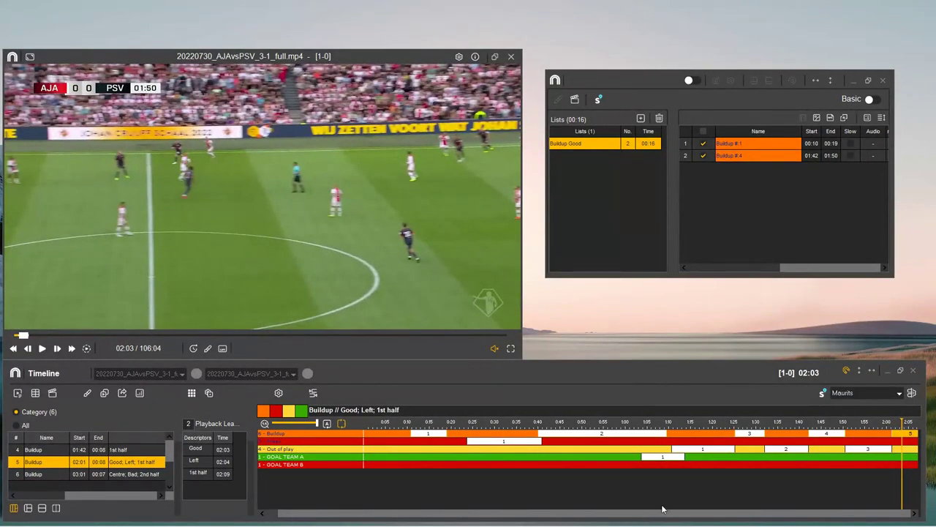
pyautogui.scroll(-2, 600, 471)
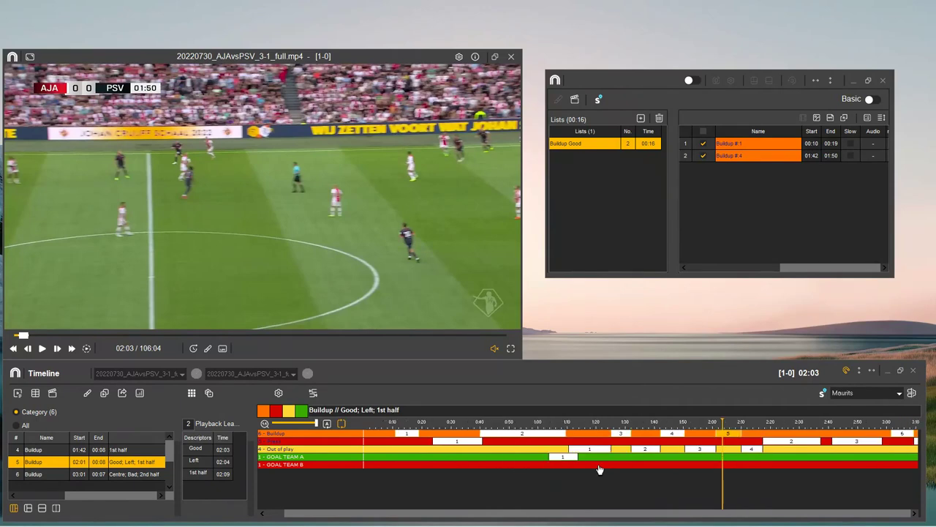
pyautogui.click(730, 435)
pyautogui.rightClick(731, 435)
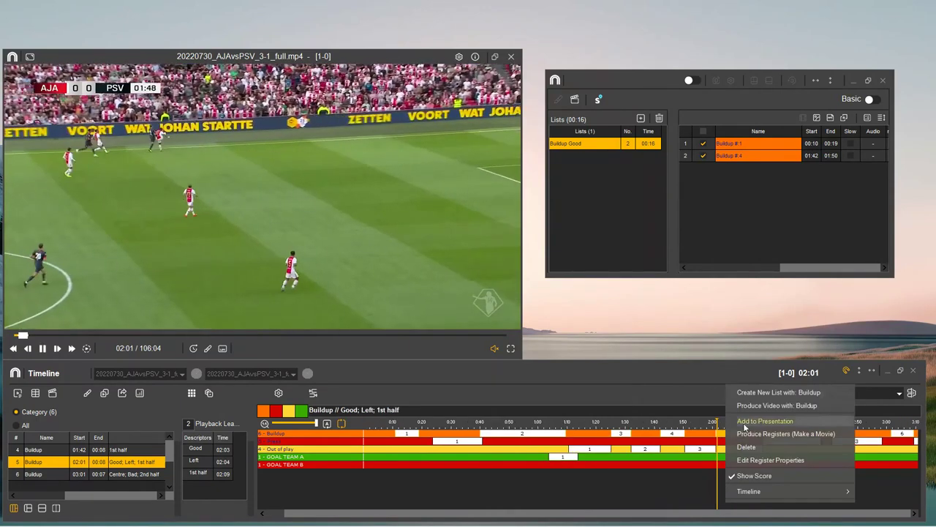
pyautogui.click(786, 420)
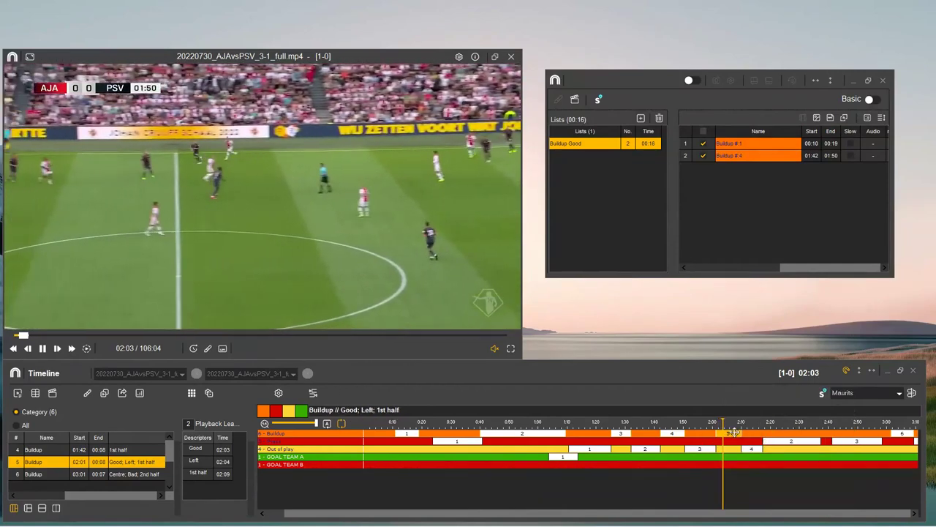
pyautogui.press('space')
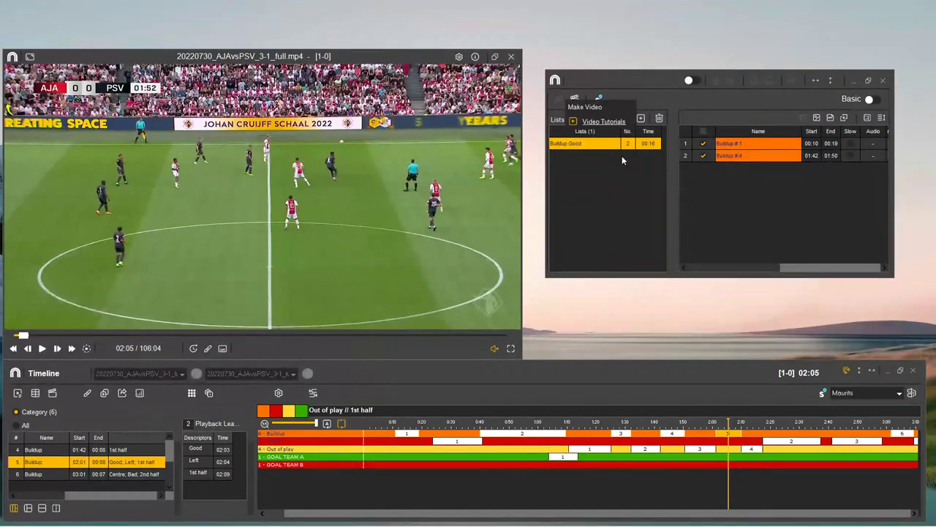
# Step: Create a second presentation list and name it Bad pres
pyautogui.click(642, 119)
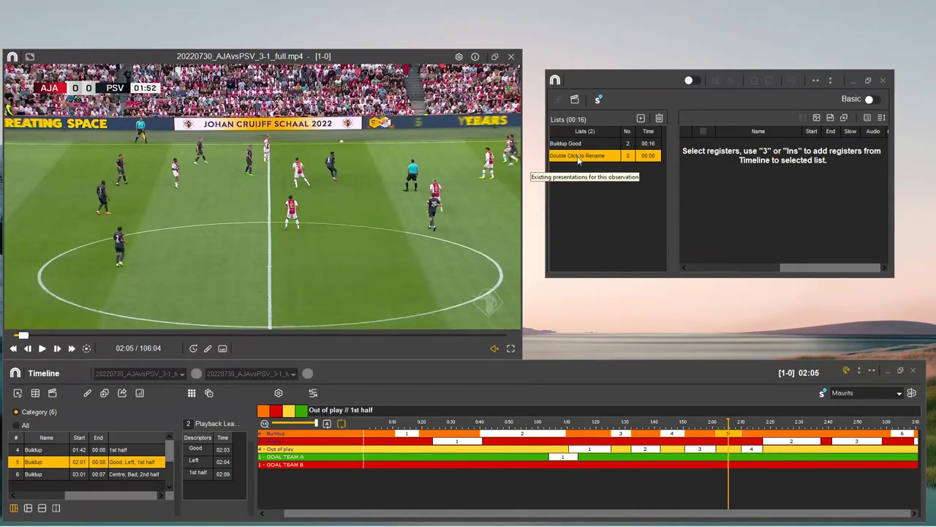
pyautogui.doubleClick(577, 156)
pyautogui.write('P')
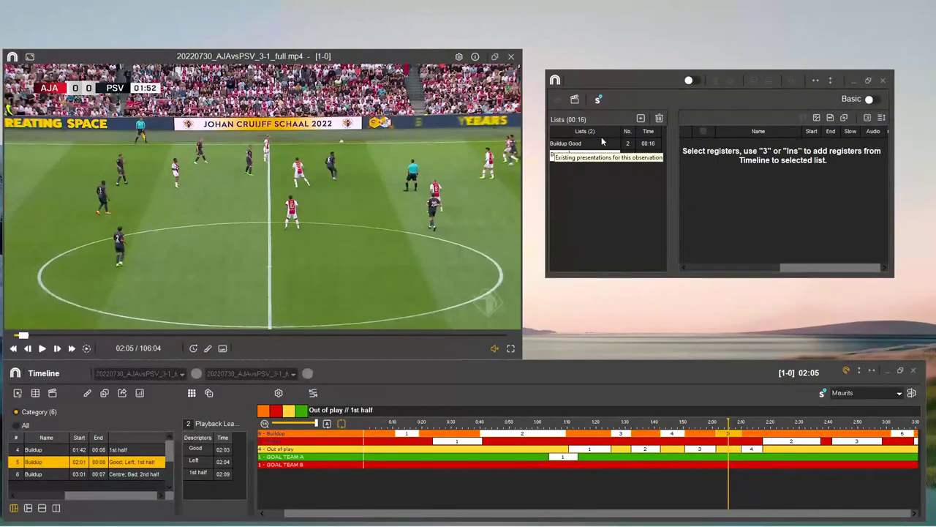
pyautogui.press('Return')
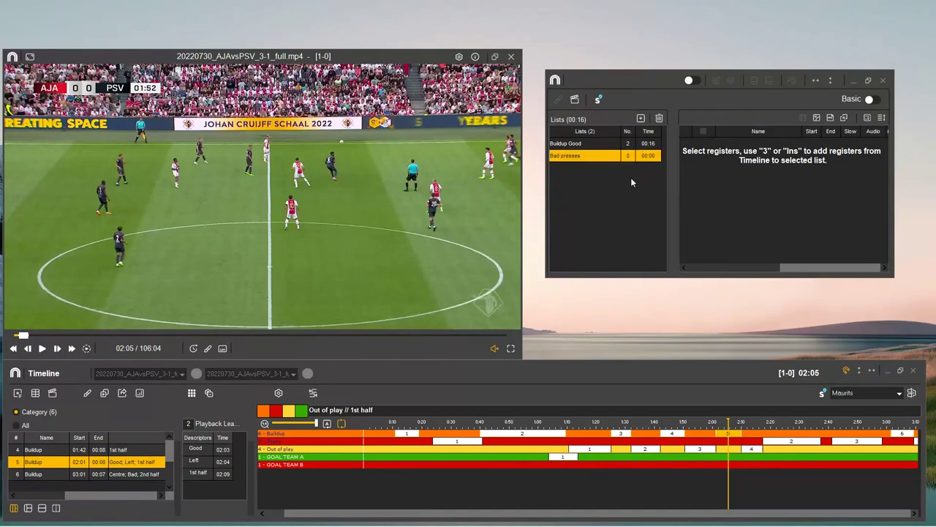
pyautogui.doubleClick(578, 159)
# Step: Select all Press registers, go to the second one, and add it to the Bad pres list
pyautogui.click(288, 446)
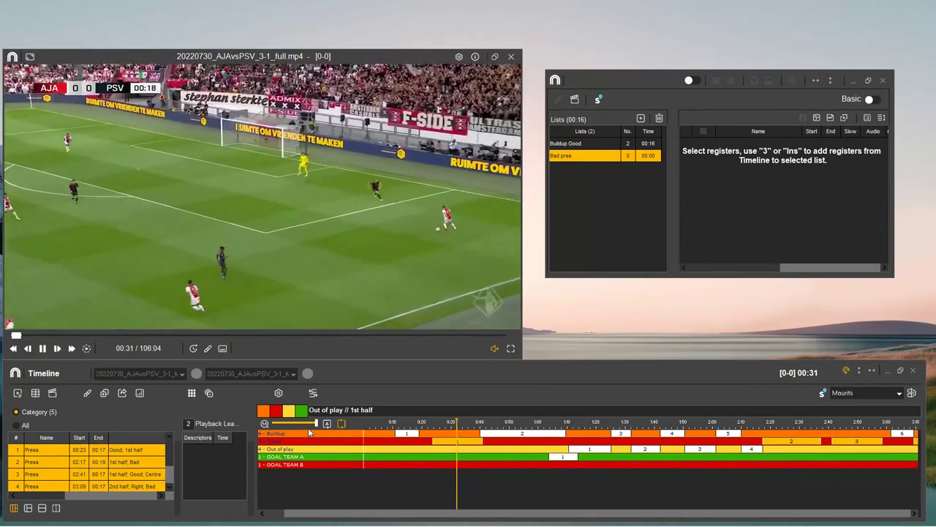
pyautogui.press('Down')
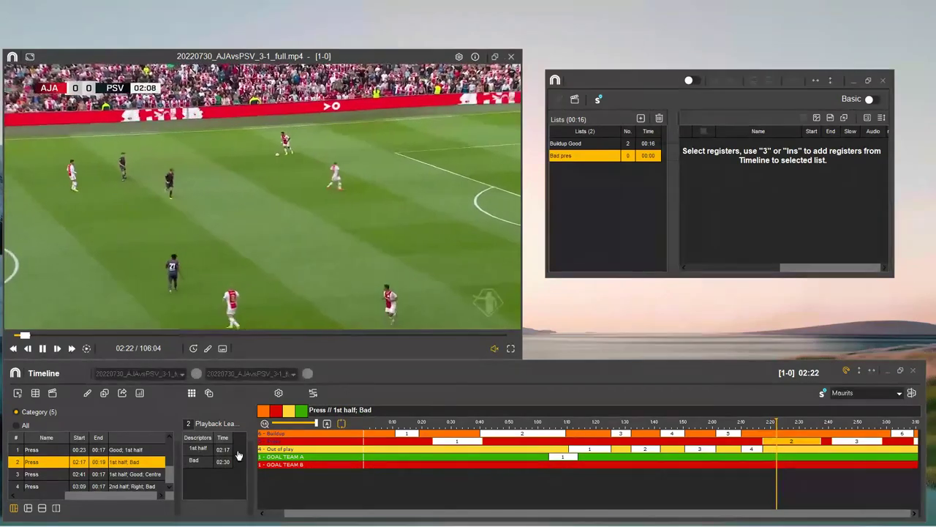
pyautogui.press('3')
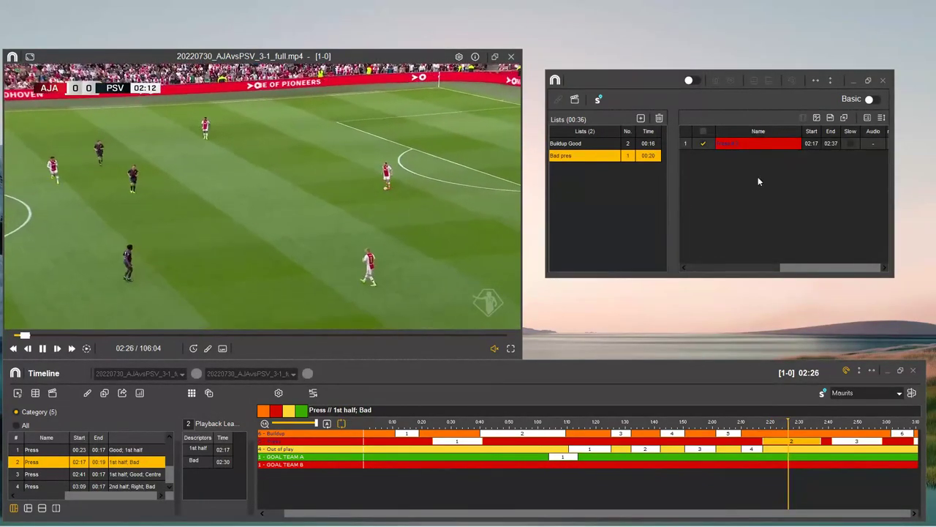
# Step: Add the GOAL TEAM A register twice to the Bad pres list and enable slow motion for the second copy
pyautogui.press('Down')
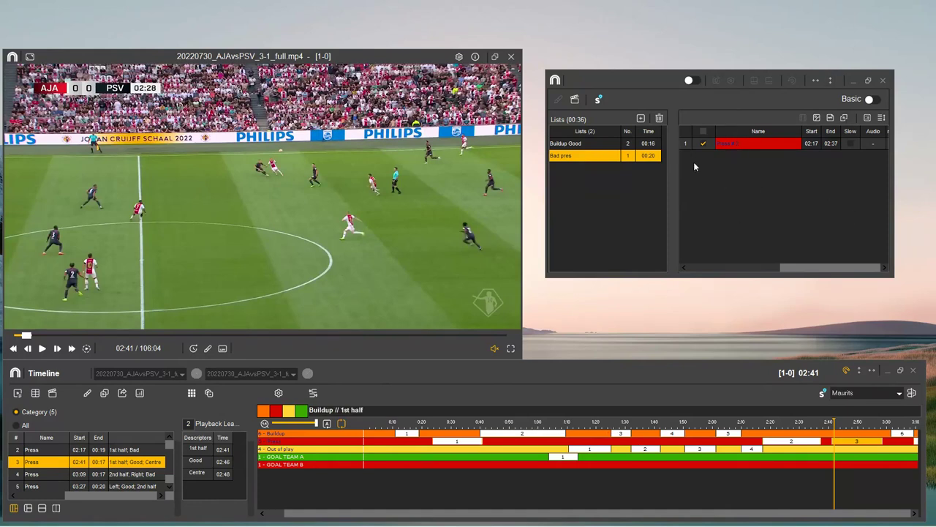
pyautogui.click(287, 457)
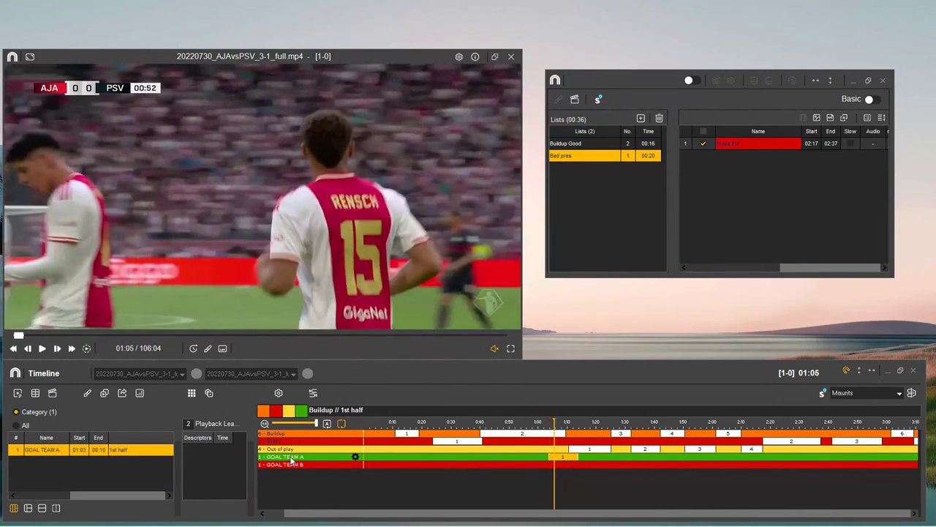
pyautogui.moveTo(290, 459); pyautogui.dragTo(761, 168)
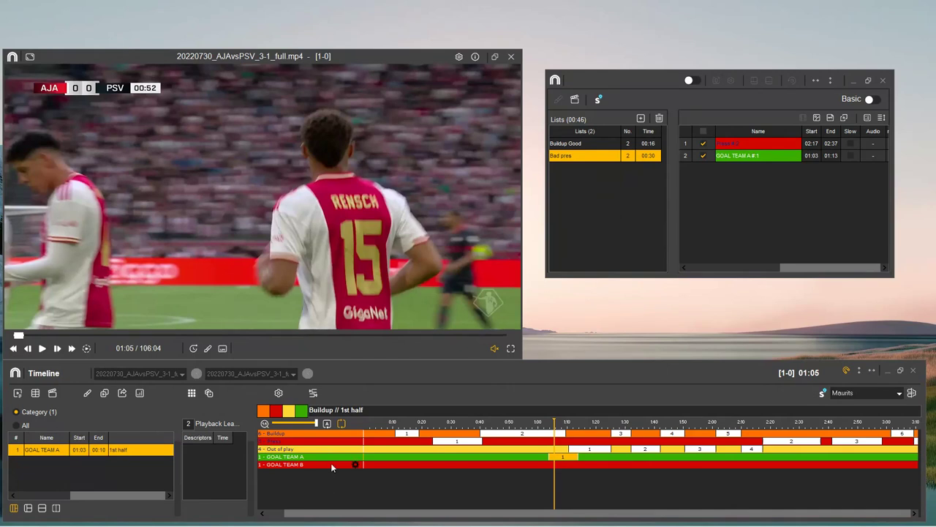
pyautogui.moveTo(417, 441); pyautogui.dragTo(811, 193)
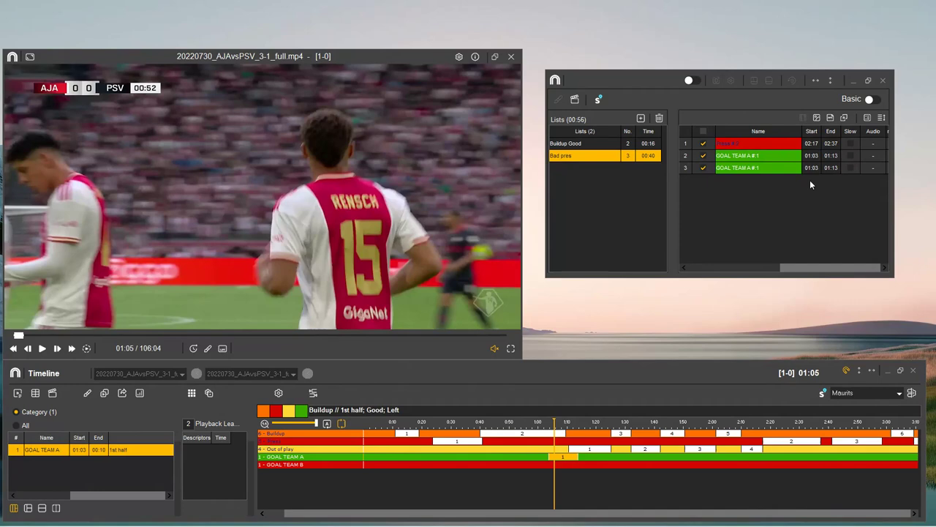
pyautogui.click(849, 167)
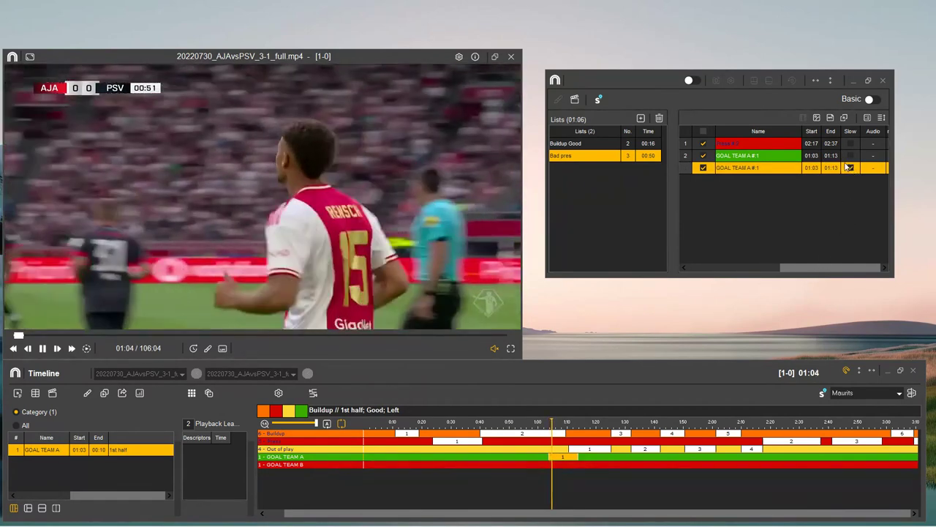
# Step: Preview the Bad pres list in the presentation player, pause it on the first register, and return to the Timeline
pyautogui.press('Return')
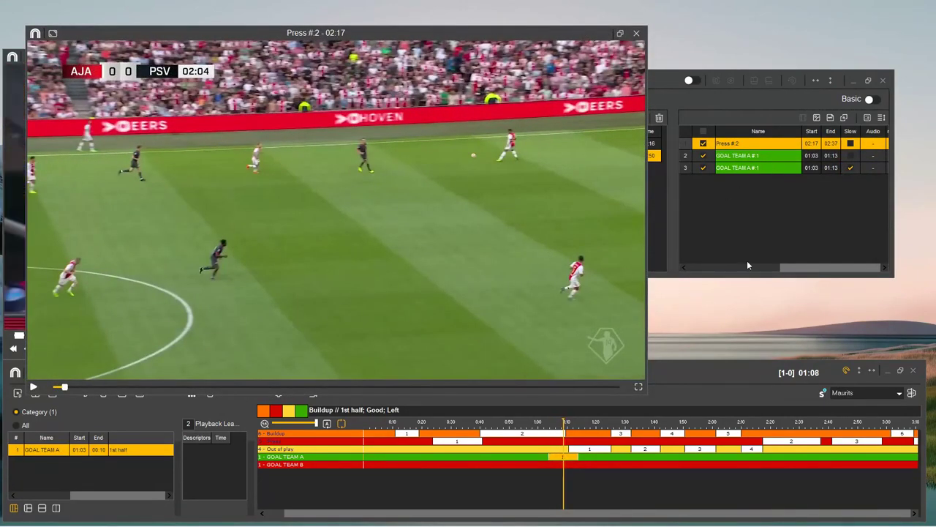
pyautogui.click(726, 180)
pyautogui.click(373, 162)
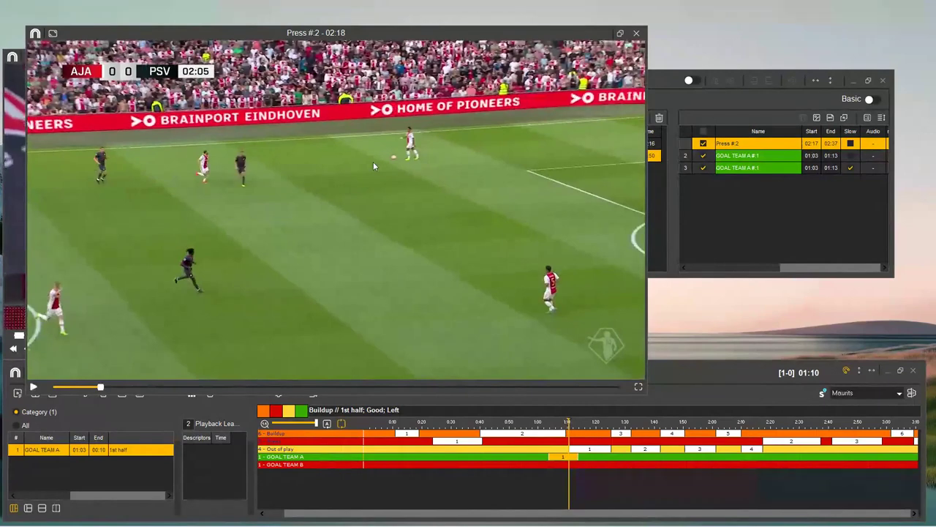
pyautogui.press('Escape')
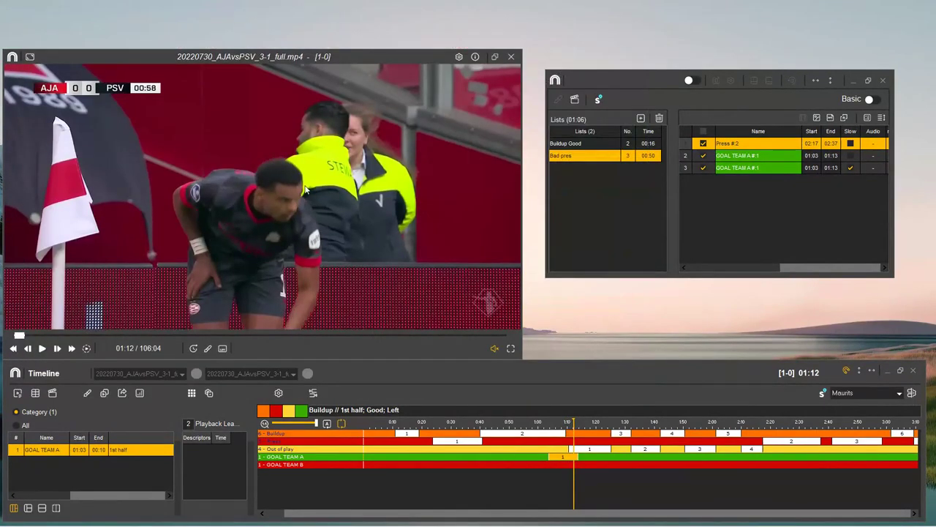
# Step: Open the properties of the third Bad pres register and retime it to start at 01:13 and end at 01:17
pyautogui.moveTo(640, 92); pyautogui.dragTo(618, 68)
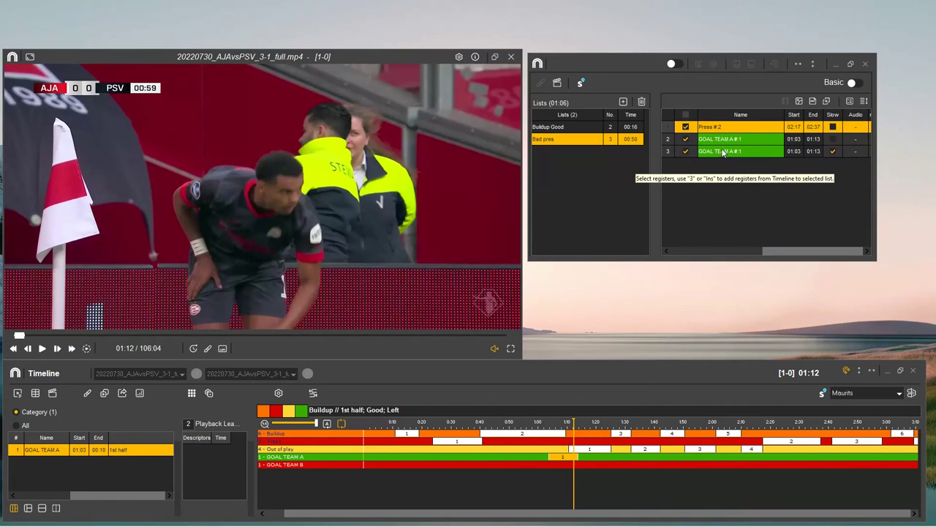
pyautogui.doubleClick(723, 151)
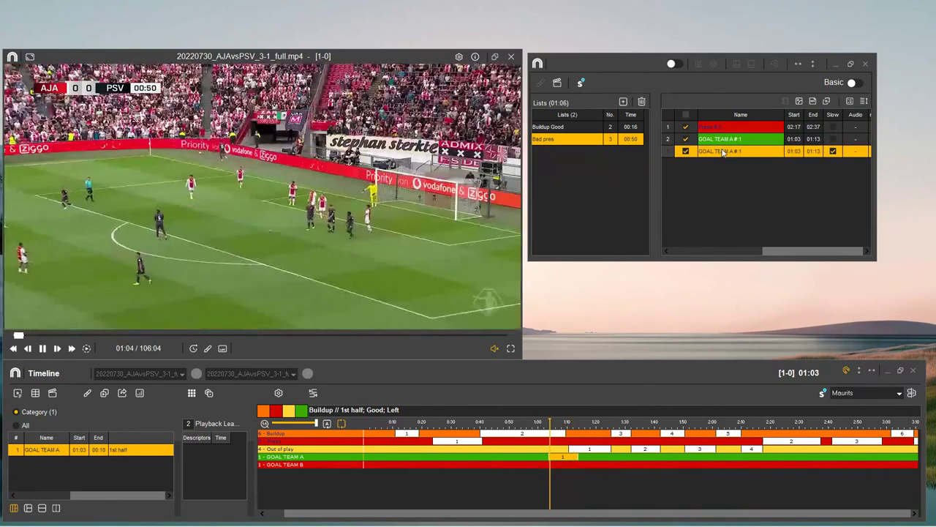
pyautogui.doubleClick(724, 151)
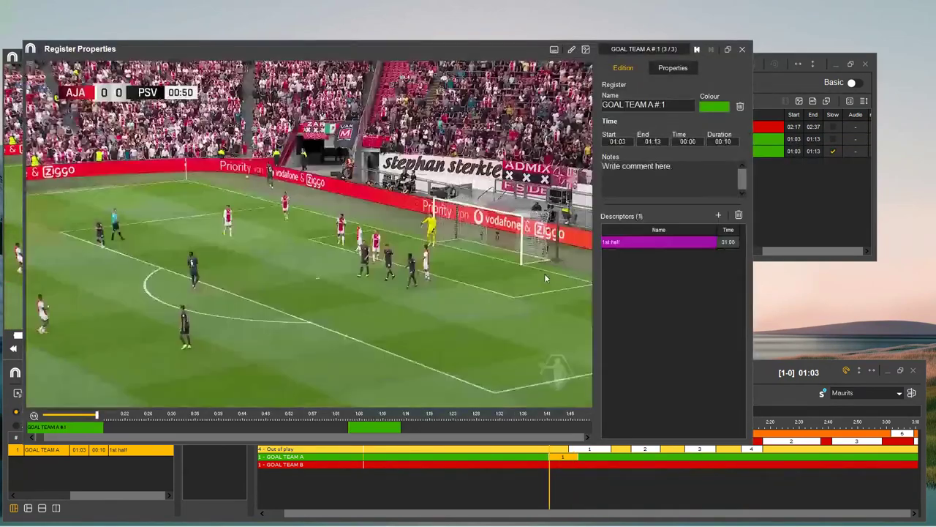
pyautogui.moveTo(349, 427)
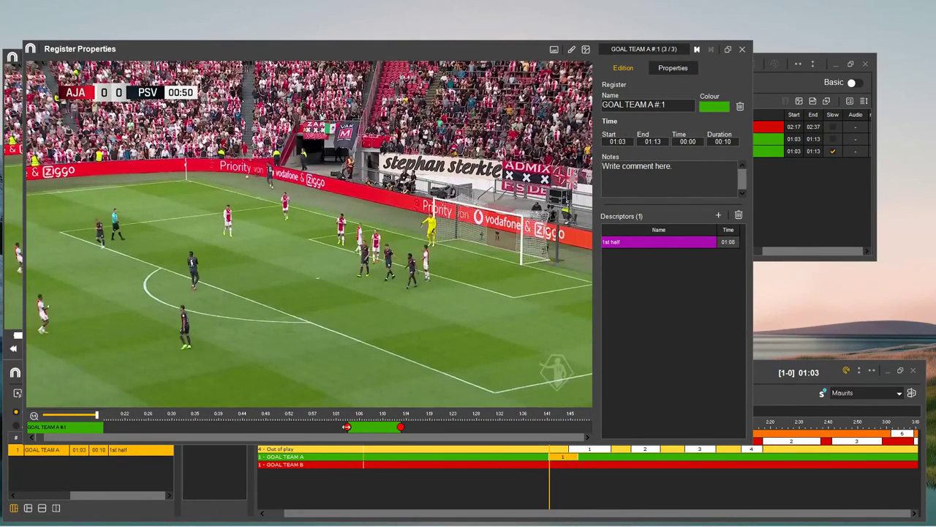
pyautogui.moveTo(352, 426); pyautogui.dragTo(428, 427)
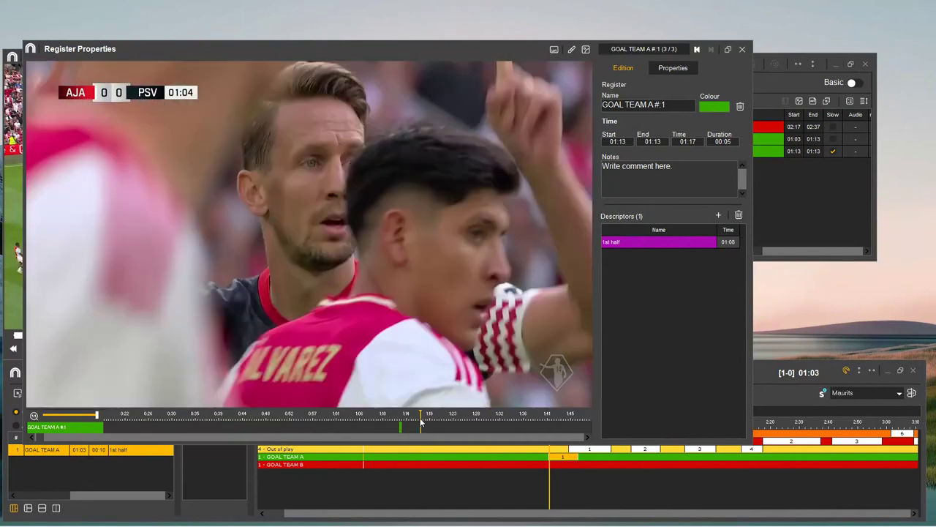
pyautogui.click(420, 422)
pyautogui.click(420, 422)
# Step: Look over the register's playback and audio note properties and replay the clip from near its start
pyautogui.click(674, 70)
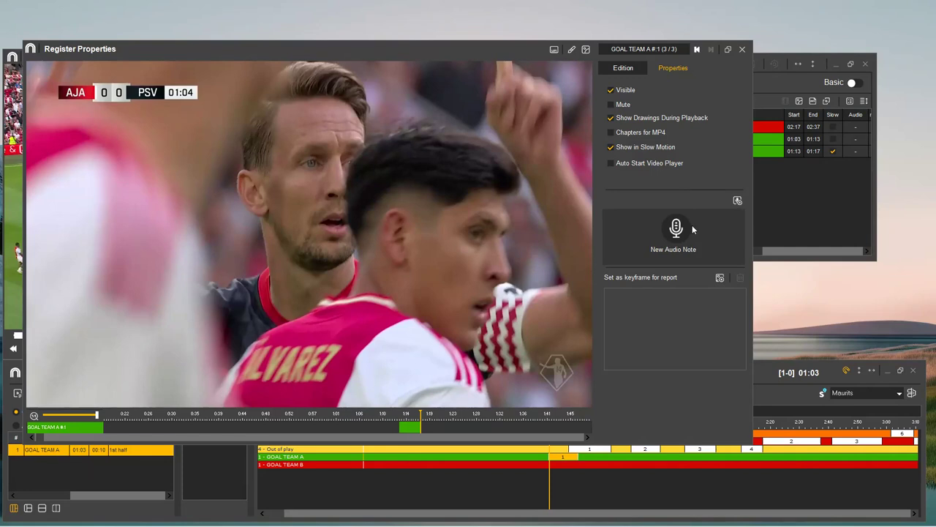
pyautogui.click(637, 70)
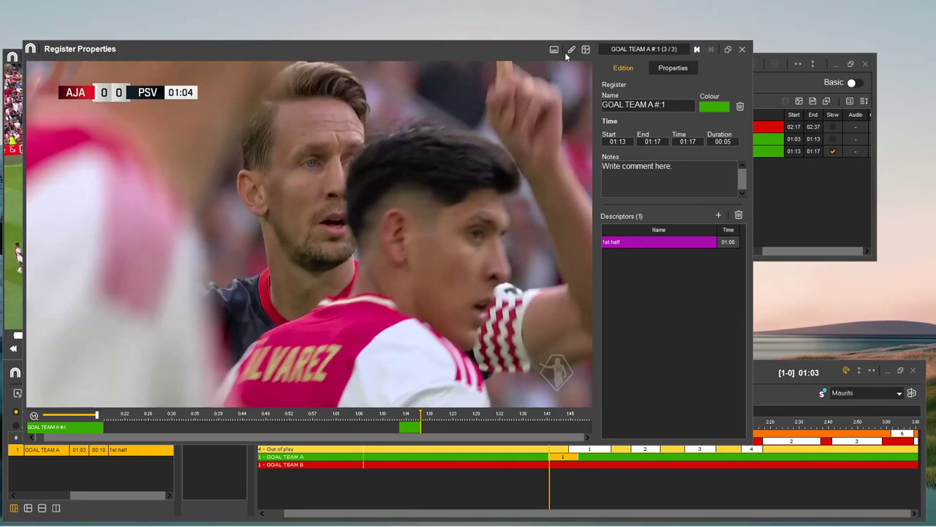
pyautogui.press('space')
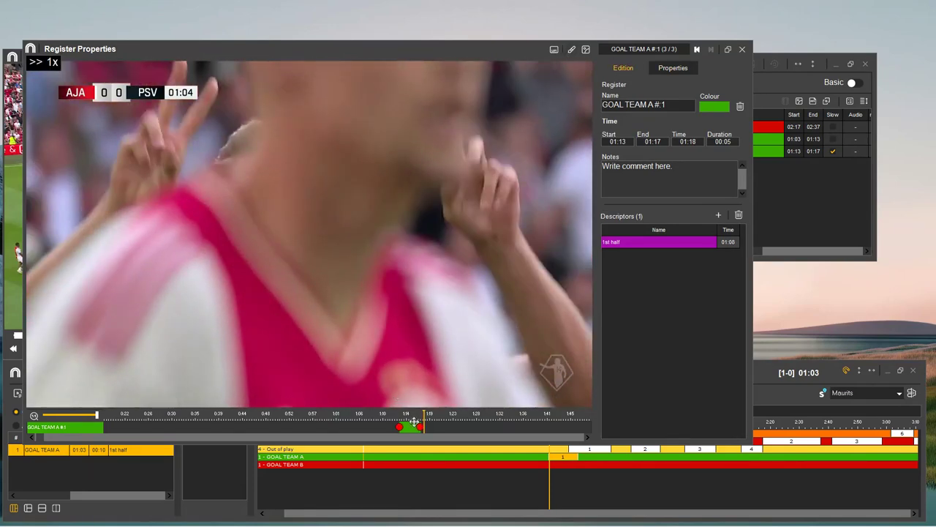
pyautogui.click(407, 416)
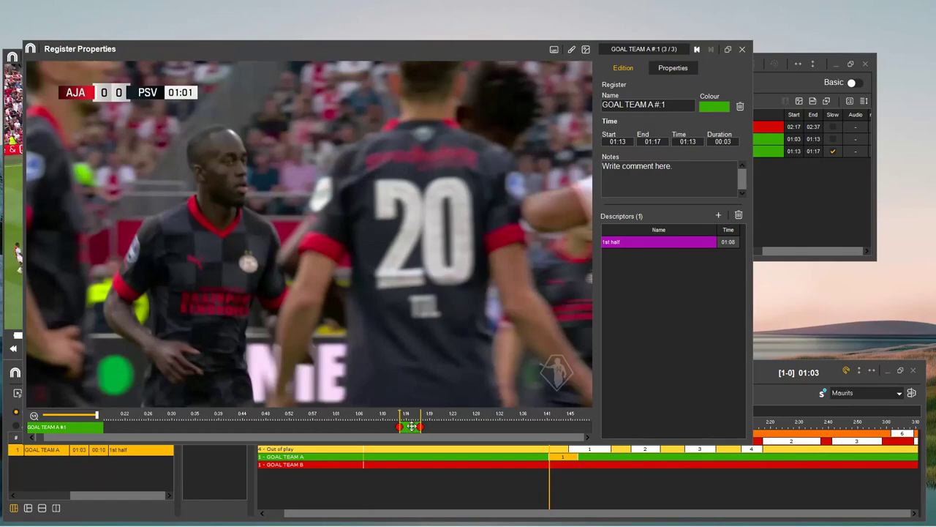
# Step: Shift the GOAL TEAM A register to start at 01:23, shorten its end to 01:26, and close its properties
pyautogui.moveTo(410, 426); pyautogui.dragTo(467, 423)
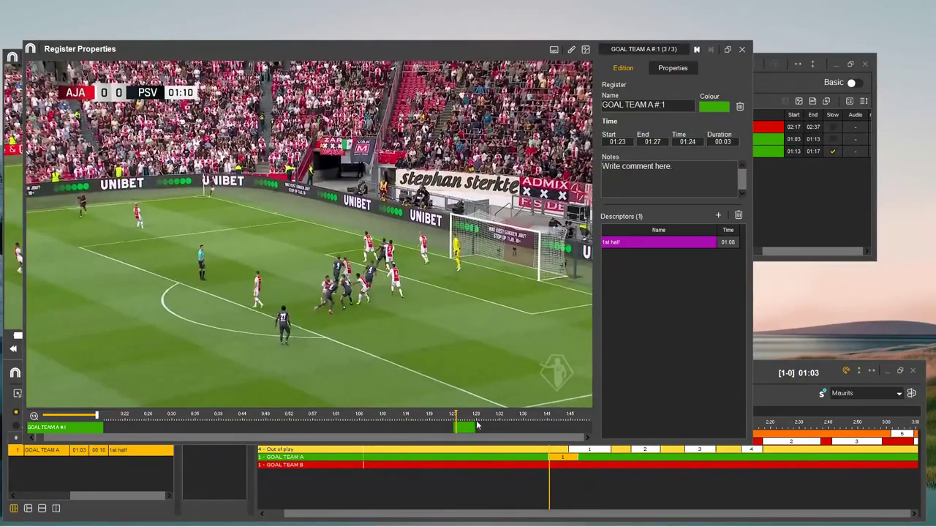
pyautogui.click(474, 426)
pyautogui.moveTo(474, 427); pyautogui.dragTo(468, 427)
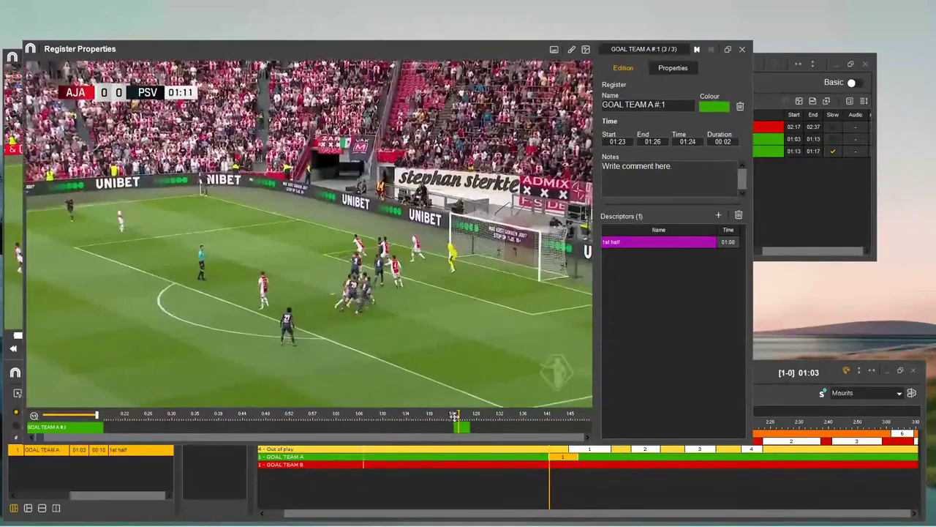
pyautogui.click(459, 415)
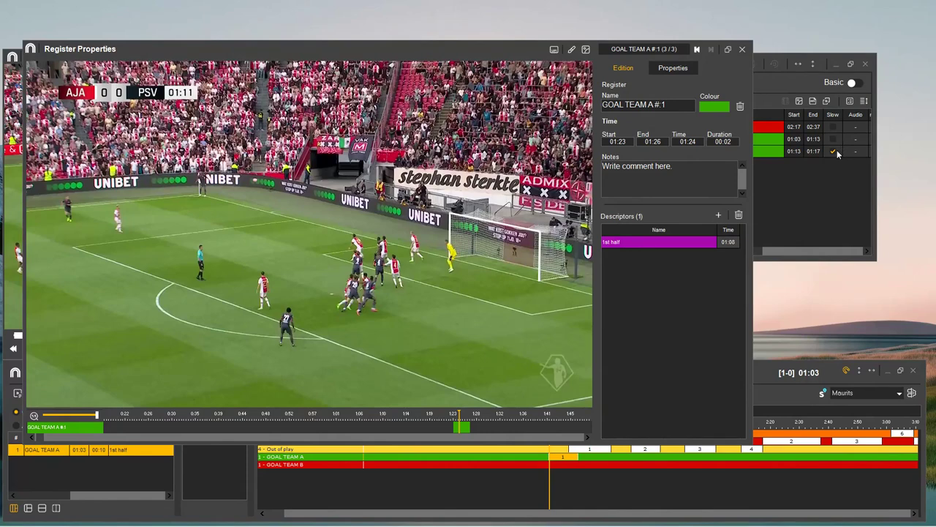
pyautogui.click(741, 49)
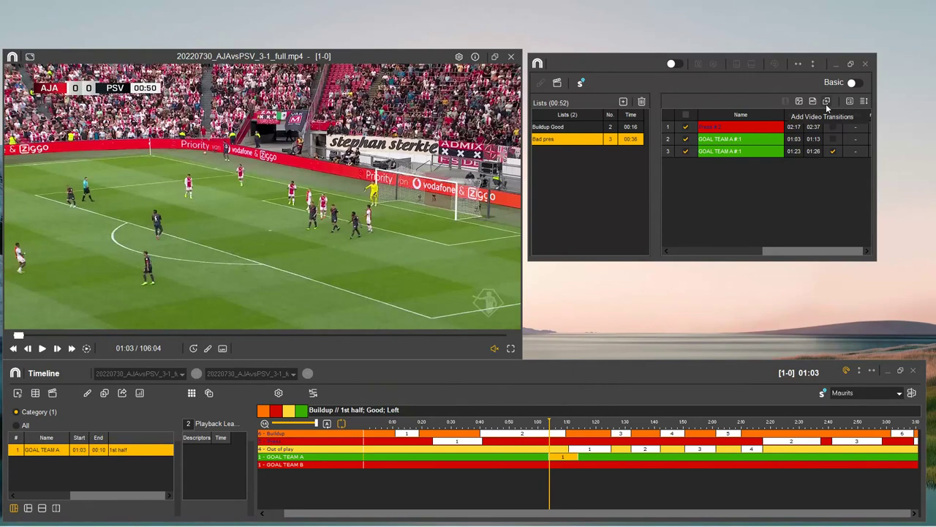
# Step: Check the available sorting options for the registers in the Bad pres list without applying one
pyautogui.click(864, 103)
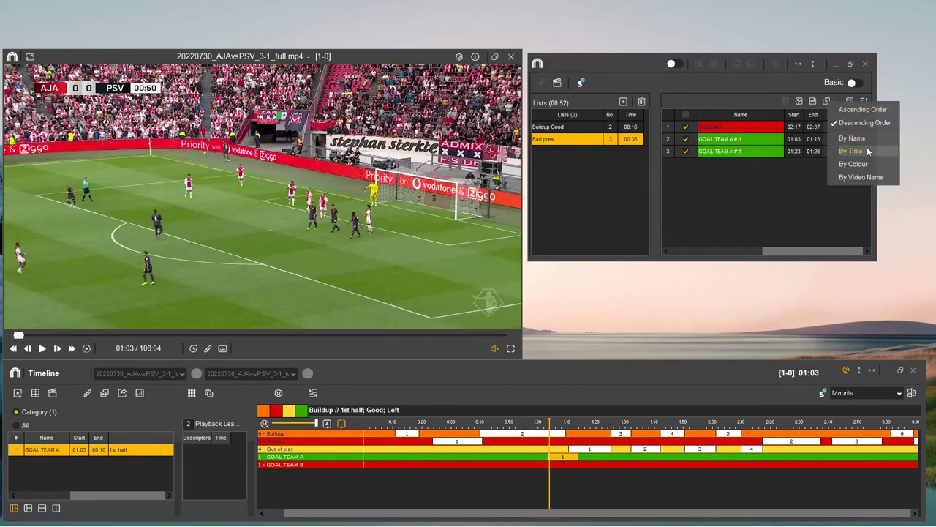
pyautogui.click(788, 171)
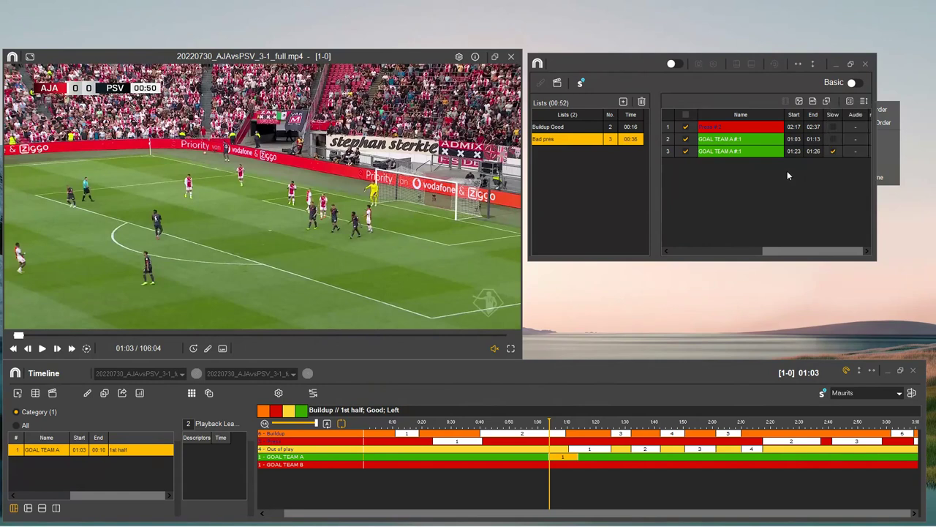
pyautogui.click(583, 83)
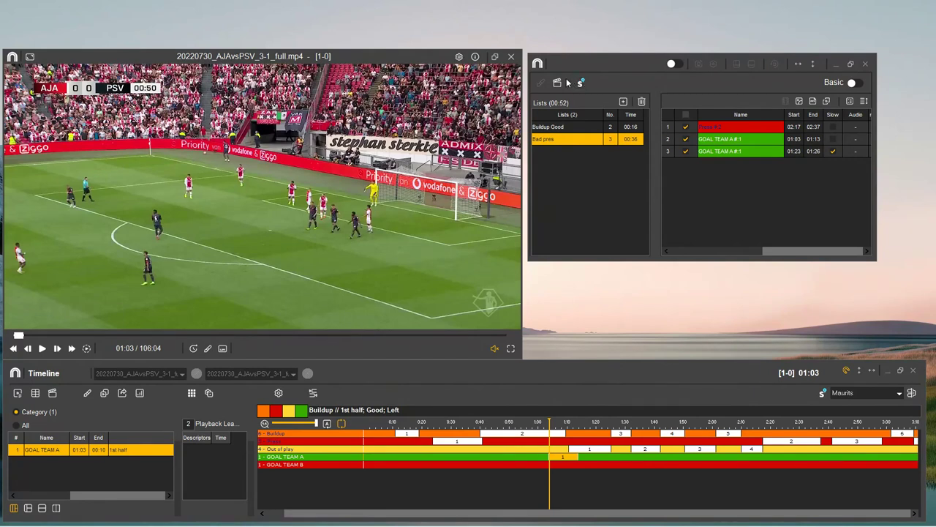
# Step: Review the video creation settings for the Bad pres list, including the advanced General and Sharimg options, and cancel
pyautogui.click(557, 83)
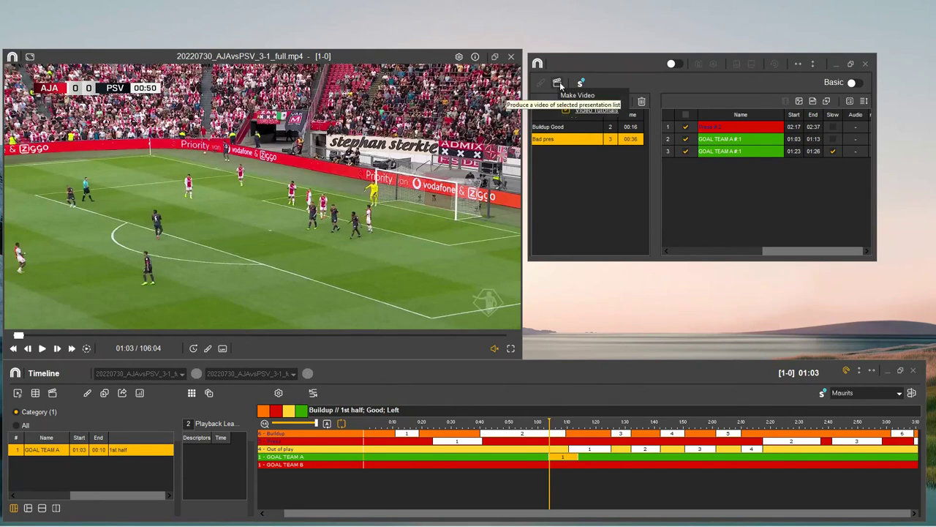
pyautogui.click(560, 83)
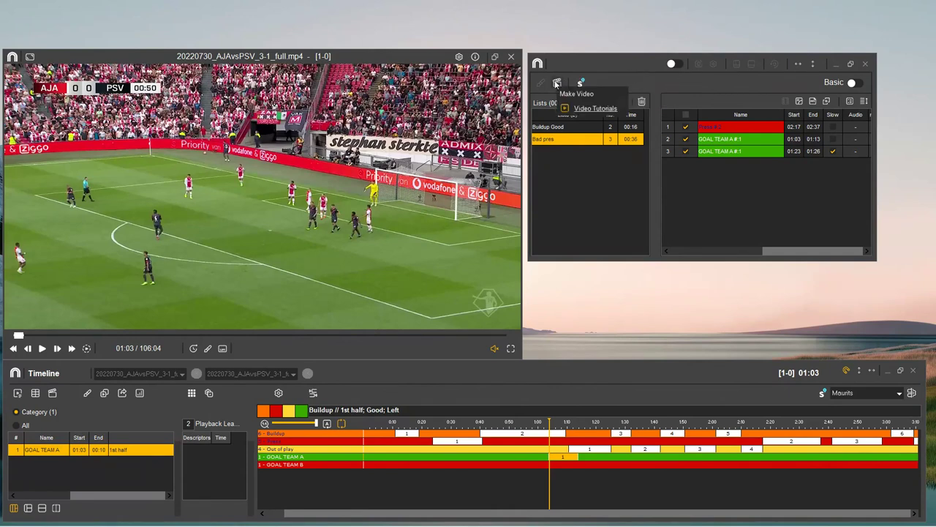
pyautogui.click(559, 84)
pyautogui.click(579, 89)
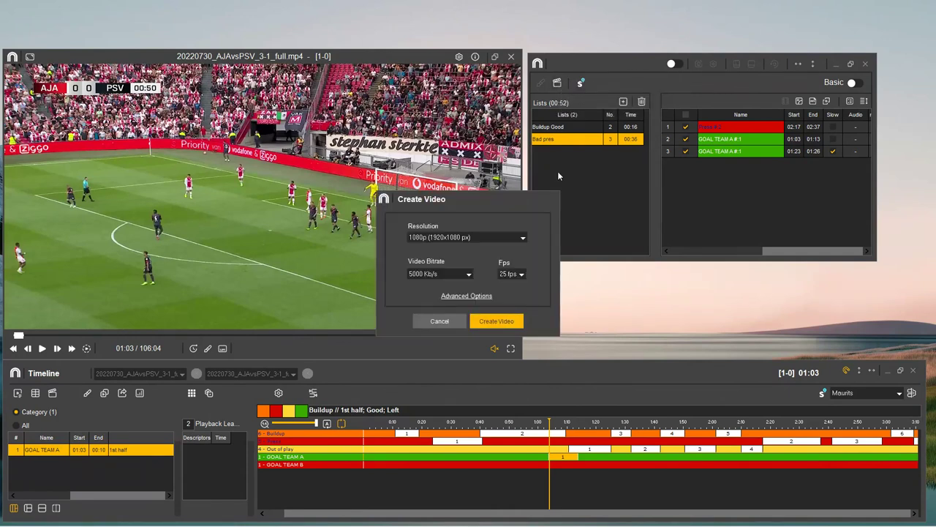
pyautogui.click(469, 296)
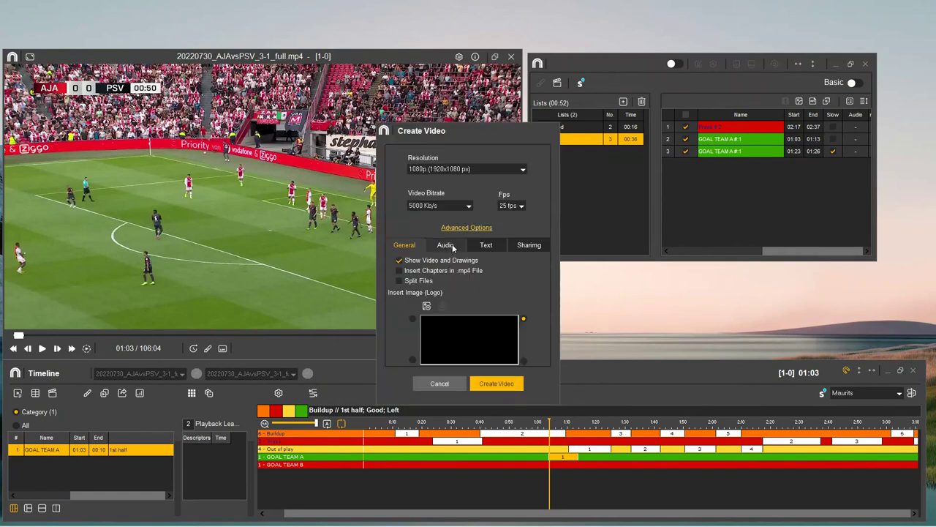
pyautogui.click(528, 245)
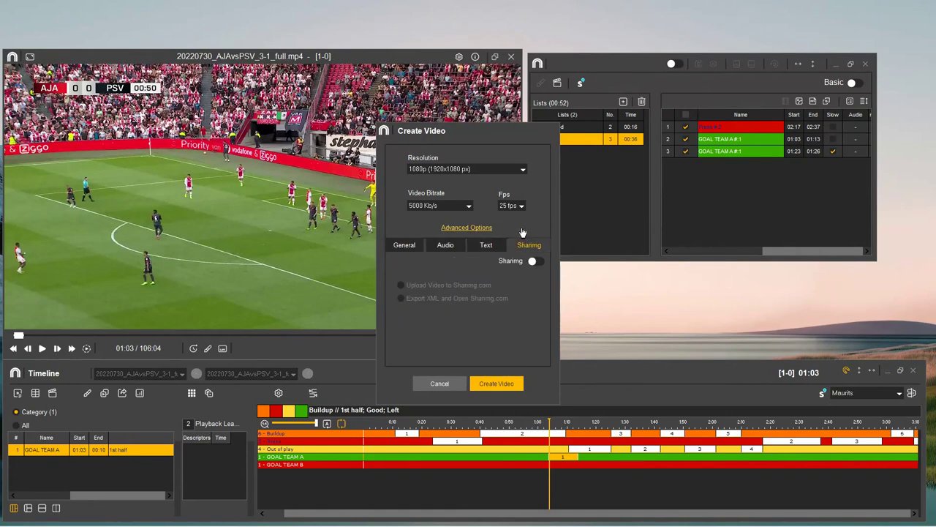
pyautogui.click(437, 381)
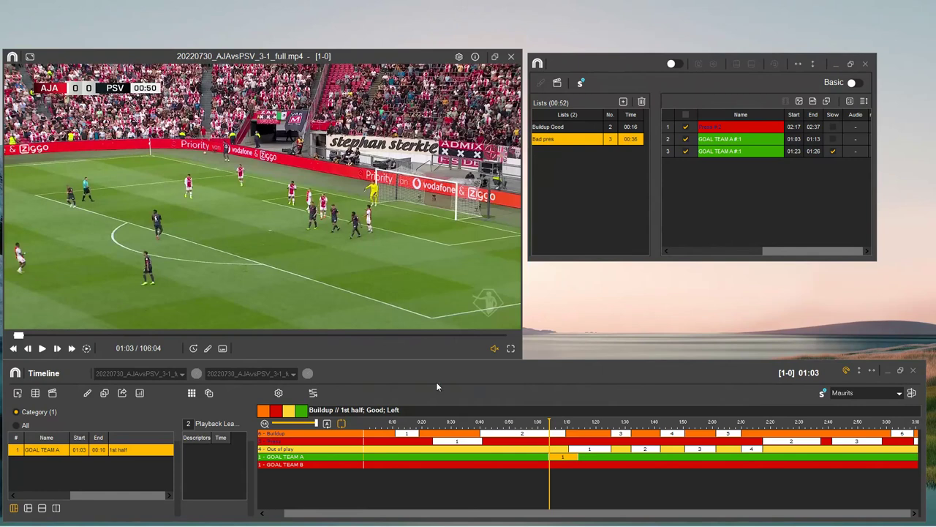
# Step: Switch the Bad pres list to presentation mode, pause playback, and arrange the shrunken video window beside the register list
pyautogui.click(674, 64)
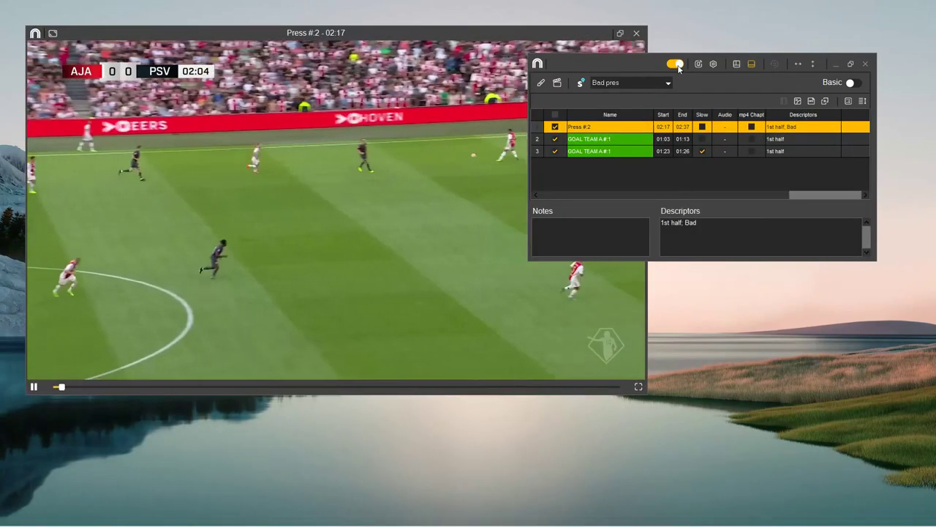
pyautogui.moveTo(619, 68); pyautogui.dragTo(638, 84)
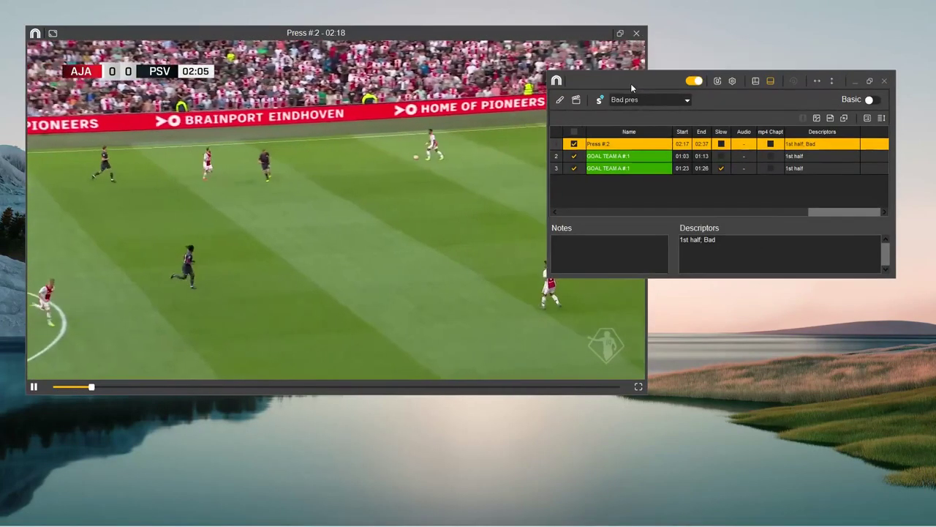
pyautogui.click(273, 86)
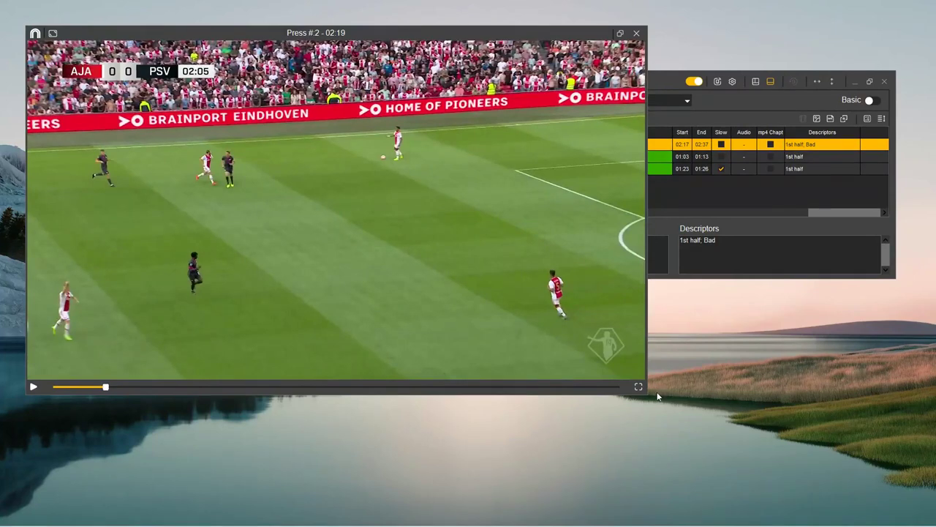
pyautogui.moveTo(647, 392); pyautogui.dragTo(523, 352)
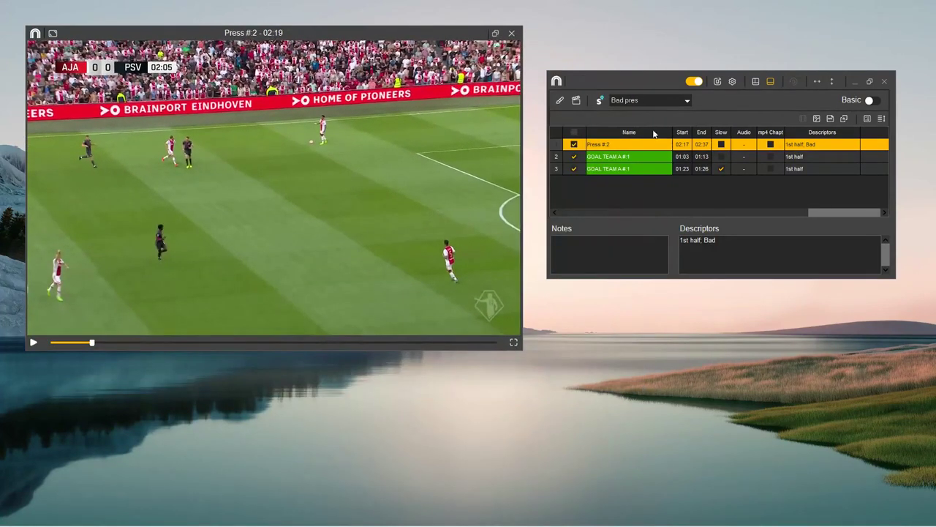
pyautogui.moveTo(626, 80); pyautogui.dragTo(638, 118)
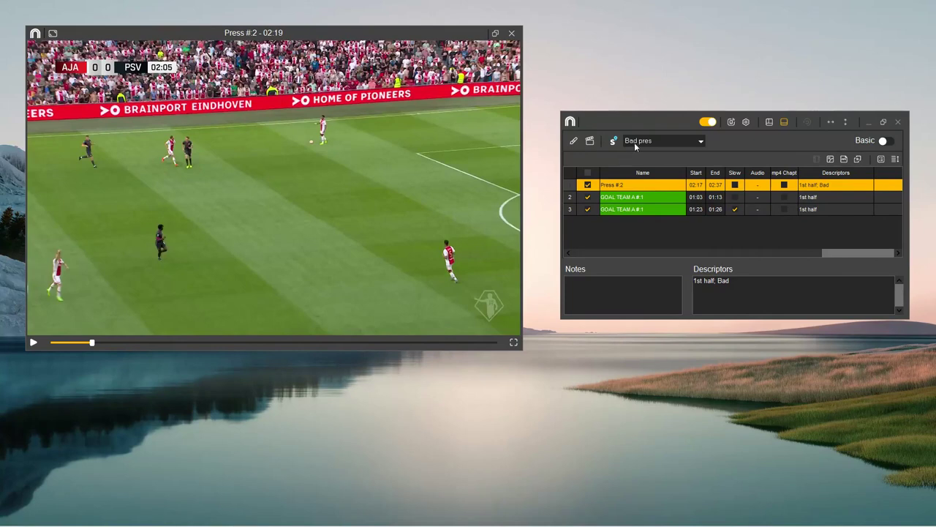
# Step: Switch the presented list to Buildup Good and back to Bad pres, and shift the video window slightly on the desktop
pyautogui.click(636, 142)
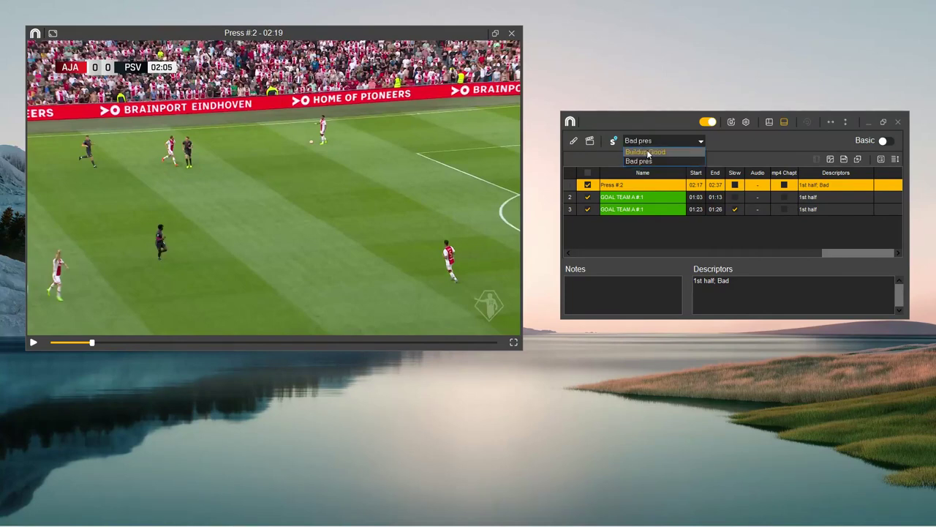
pyautogui.click(649, 155)
pyautogui.click(646, 139)
pyautogui.click(644, 160)
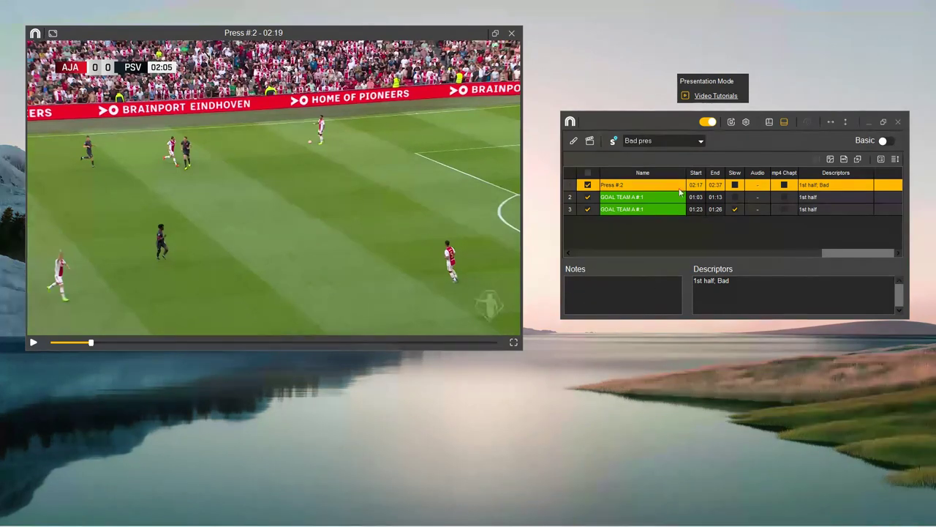
pyautogui.moveTo(386, 33)
pyautogui.mouseDown()
pyautogui.moveTo(404, 39)
pyautogui.moveTo(395, 39)
pyautogui.mouseUp()
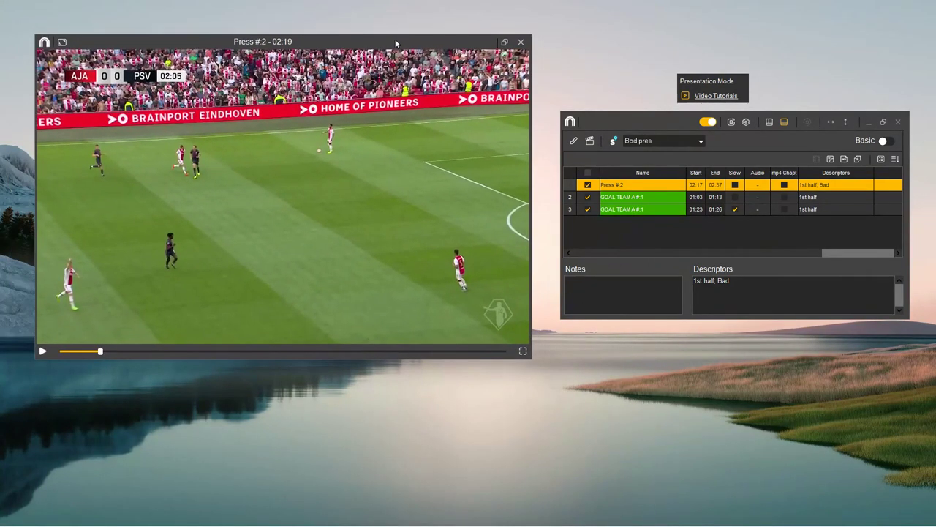
# Step: Examine the Nacsport Remote option and its Apple Store link for controlling the presentation
pyautogui.click(732, 124)
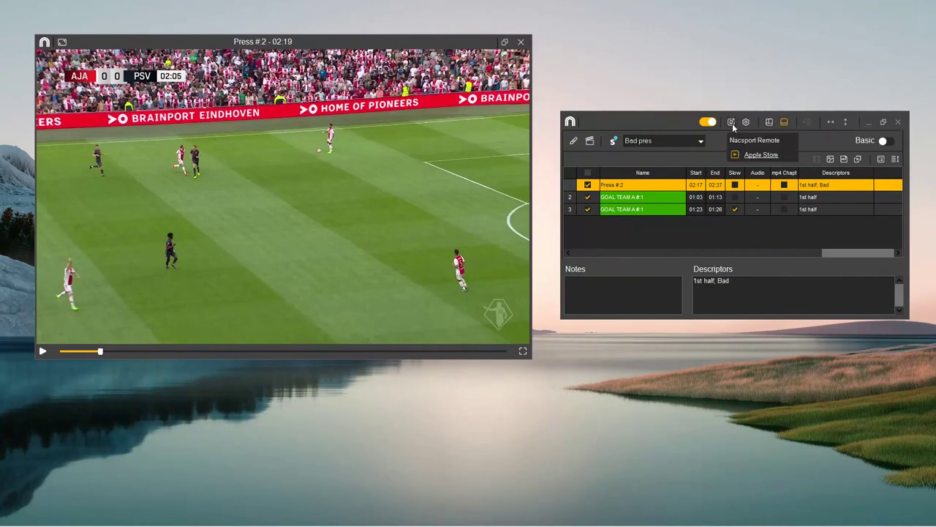
pyautogui.click(734, 127)
pyautogui.click(731, 126)
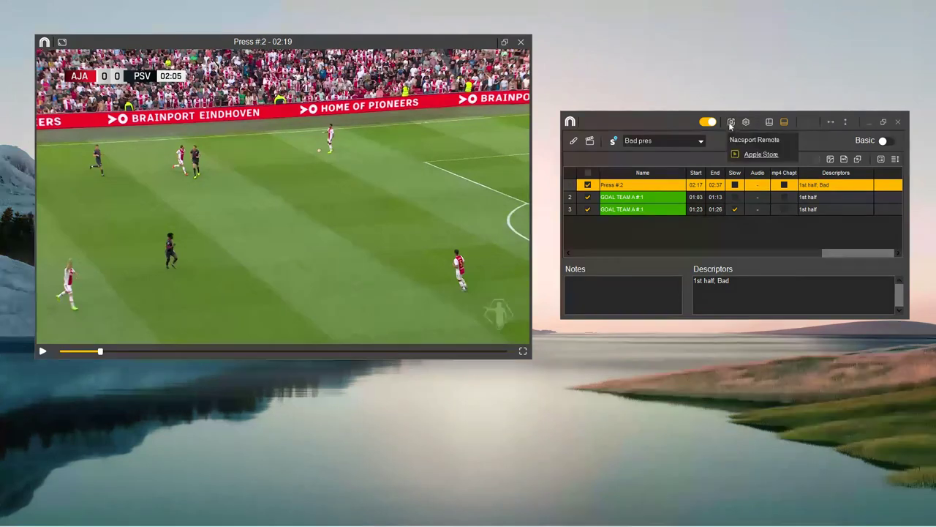
pyautogui.click(730, 125)
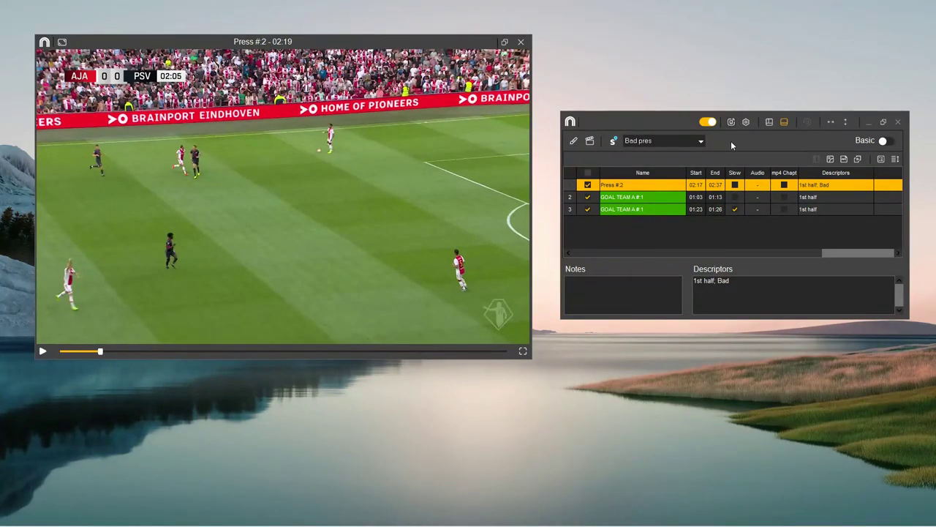
pyautogui.click(730, 125)
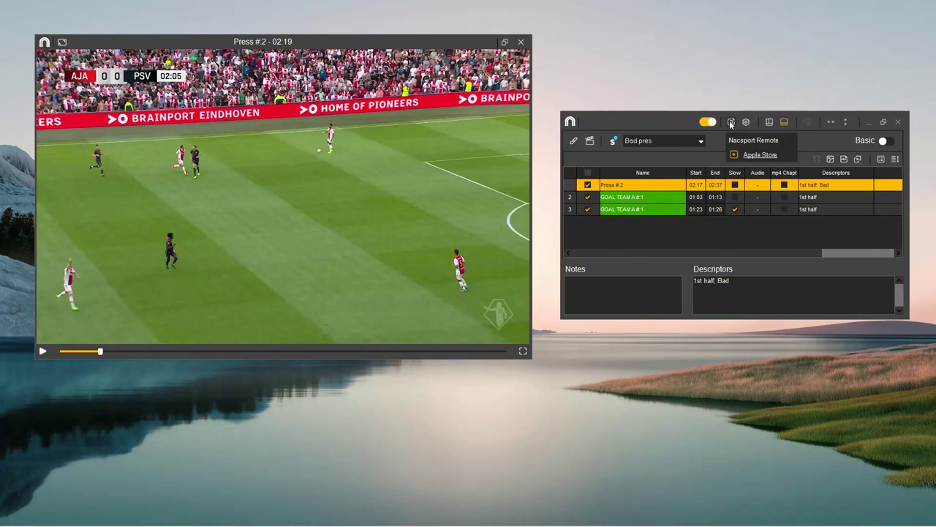
pyautogui.click(730, 125)
pyautogui.click(731, 125)
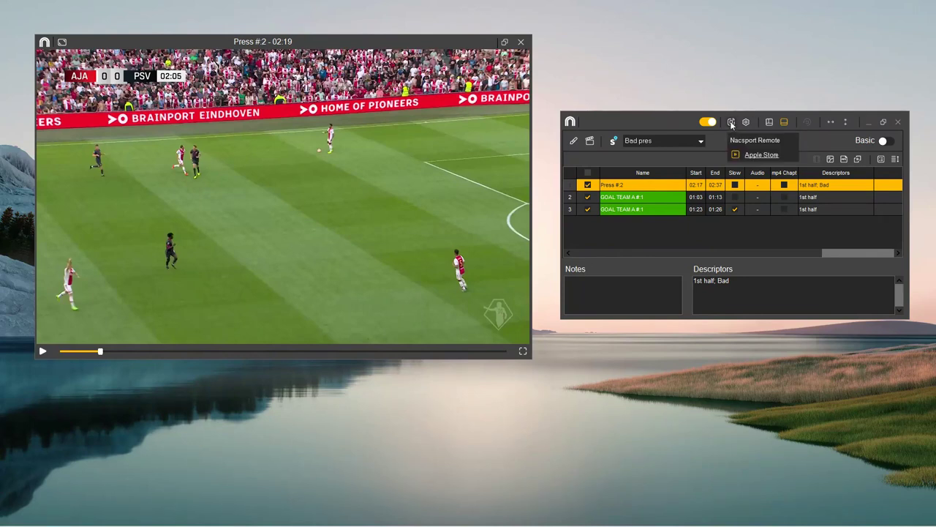
pyautogui.click(731, 124)
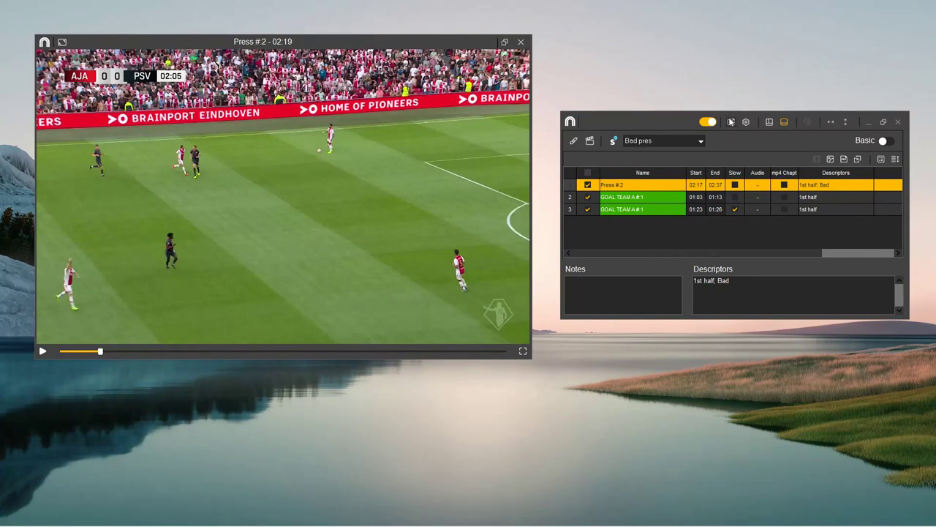
pyautogui.click(731, 122)
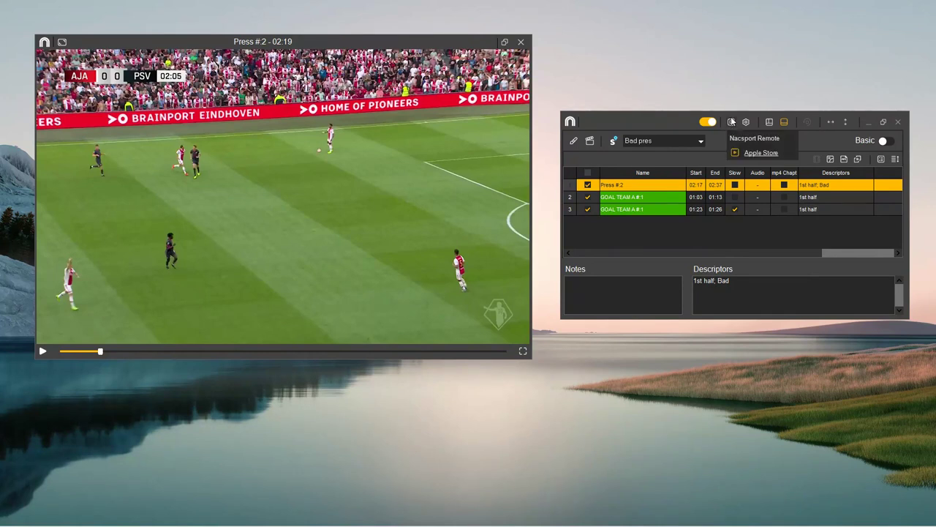
pyautogui.click(731, 122)
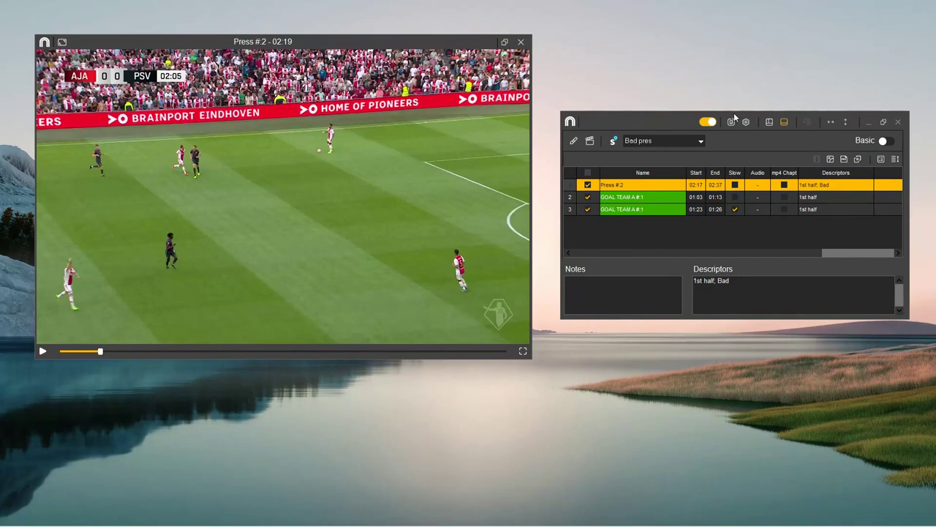
pyautogui.click(731, 122)
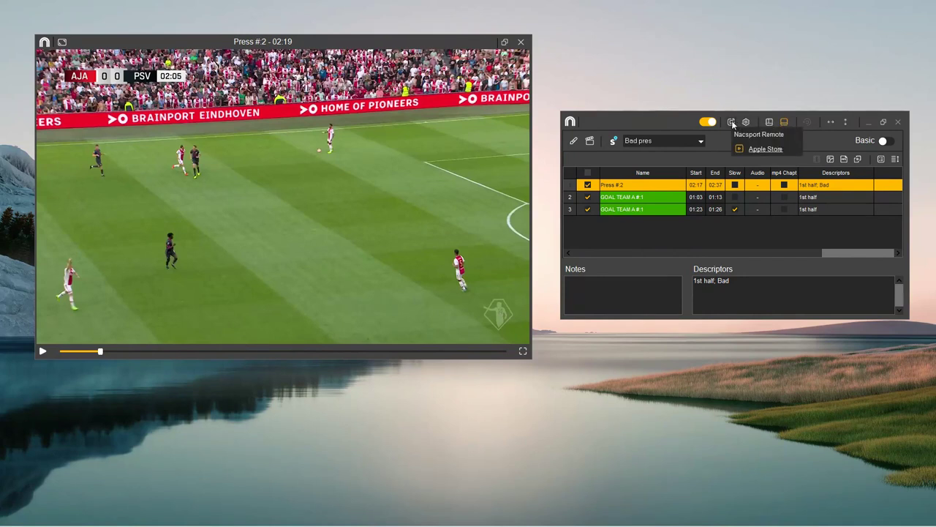
pyautogui.click(732, 122)
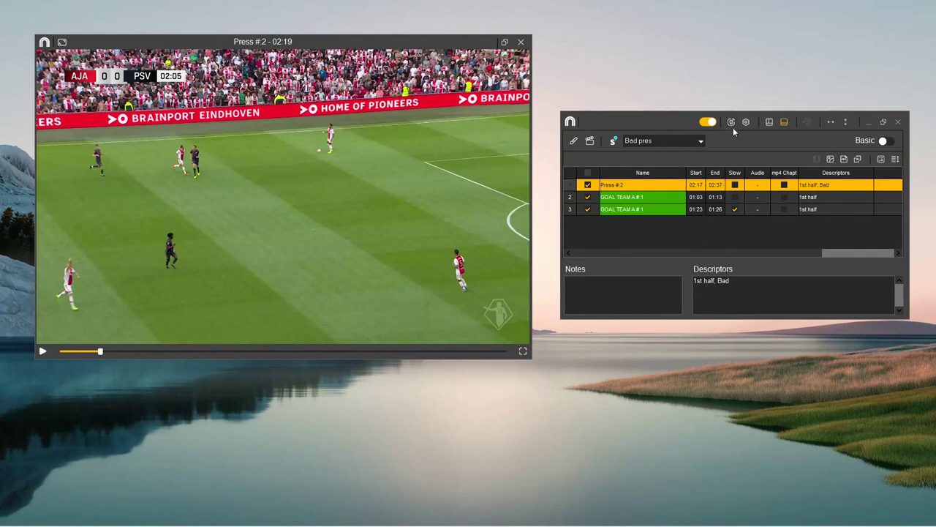
pyautogui.click(732, 123)
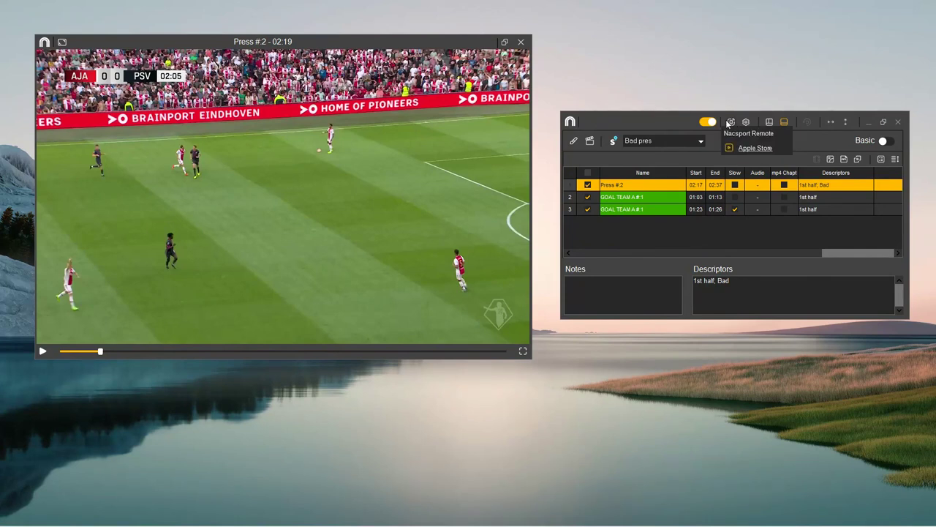
pyautogui.click(730, 124)
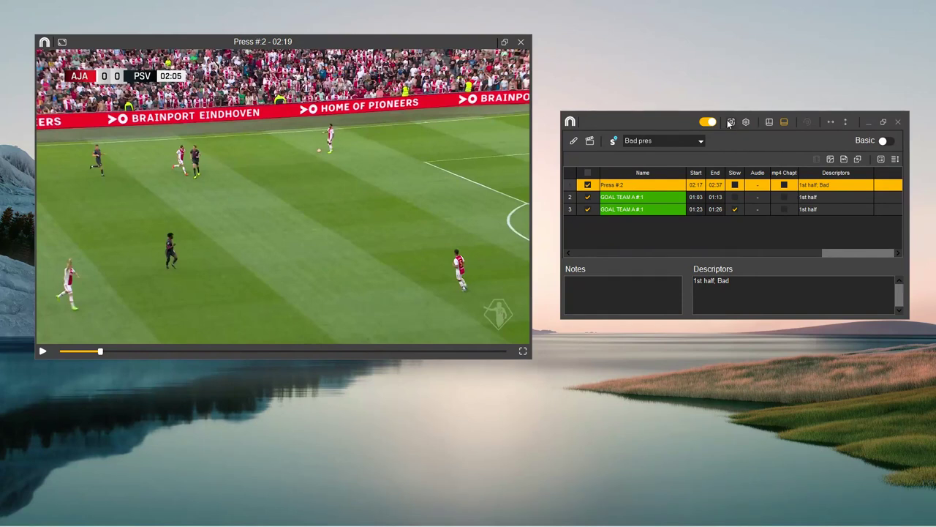
# Step: Play the Press #:2 clip in presentation mode, pause it at 02:22, and advance it frame by frame
pyautogui.click(590, 142)
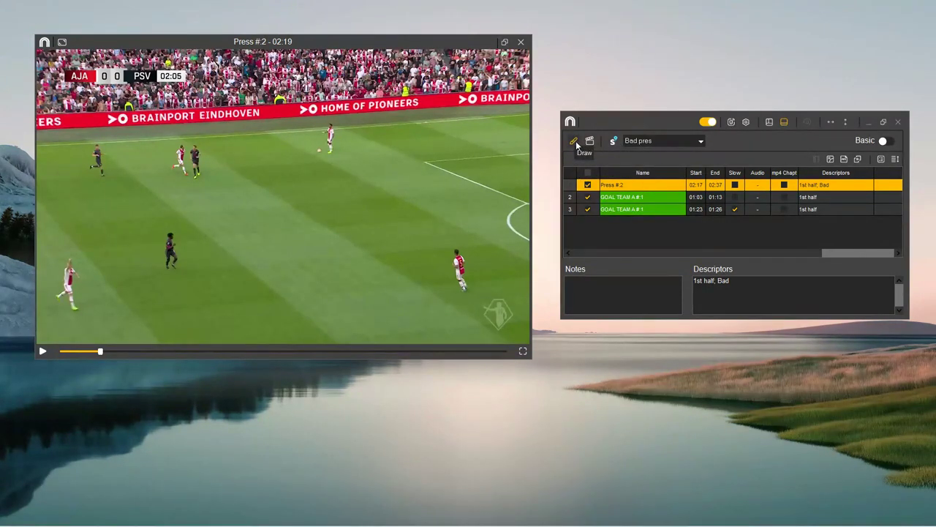
pyautogui.press('space')
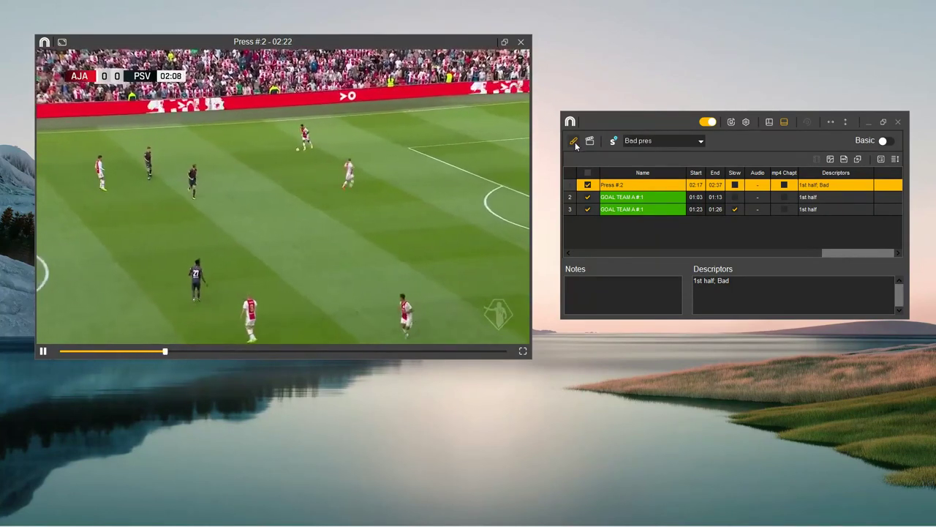
pyautogui.press('space')
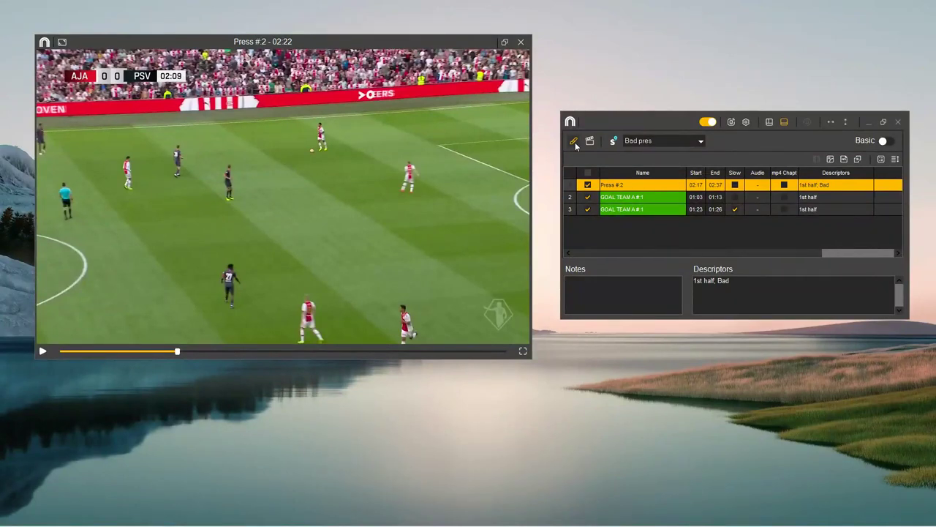
pyautogui.press('Right')
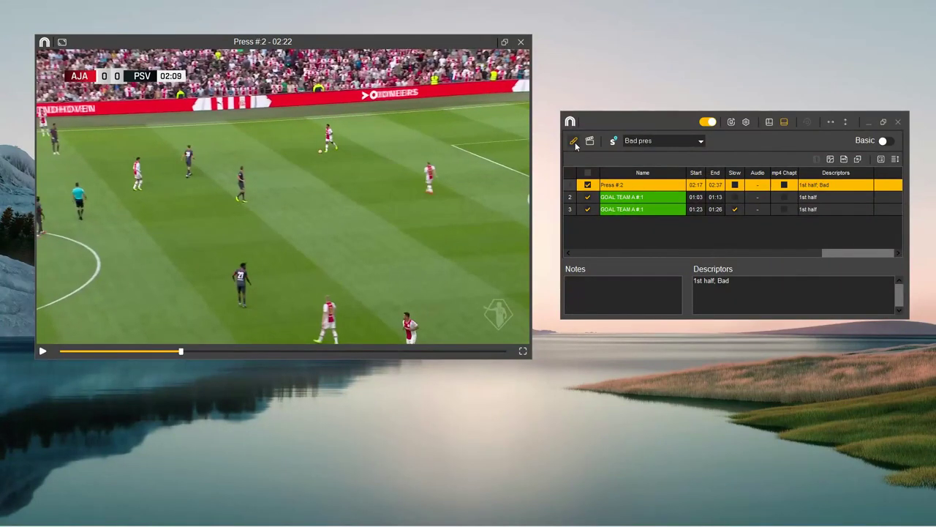
pyautogui.press('Right')
pyautogui.press('Right')
pyautogui.press('Right')
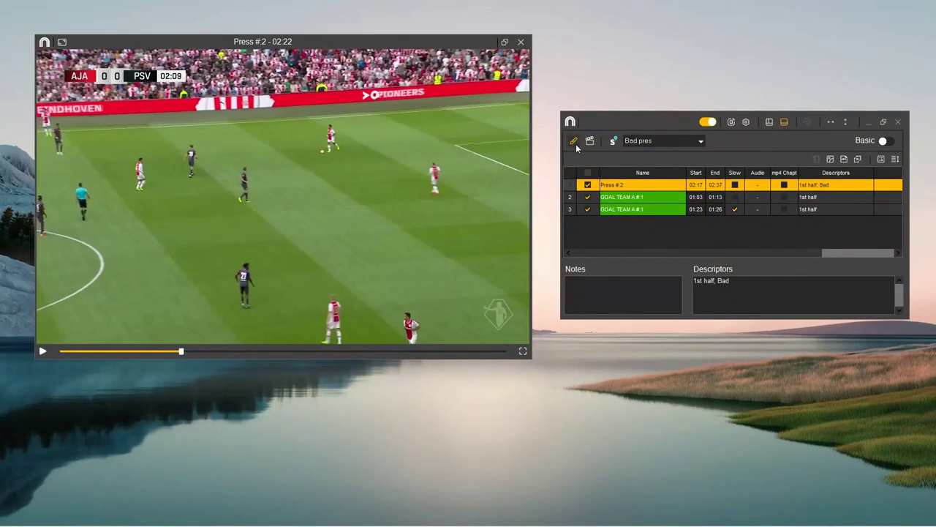
pyautogui.press('Right')
pyautogui.press('Right')
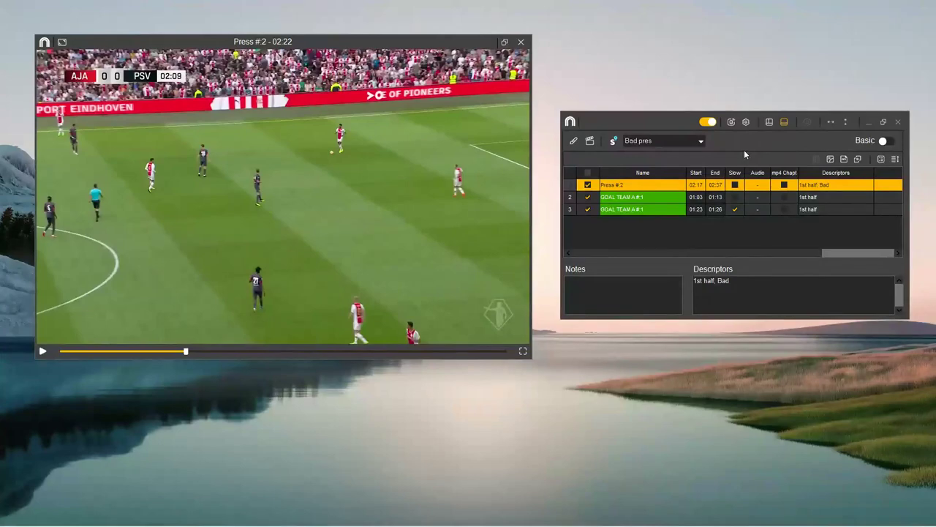
# Step: Play the GOAL TEAM A register that starts at 01:03, and leave presentation mode
pyautogui.doubleClick(651, 197)
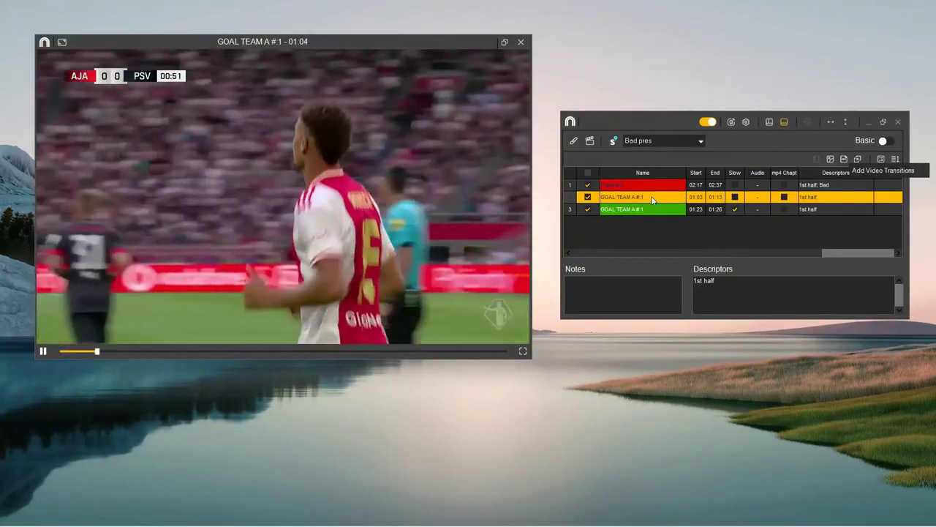
pyautogui.click(707, 122)
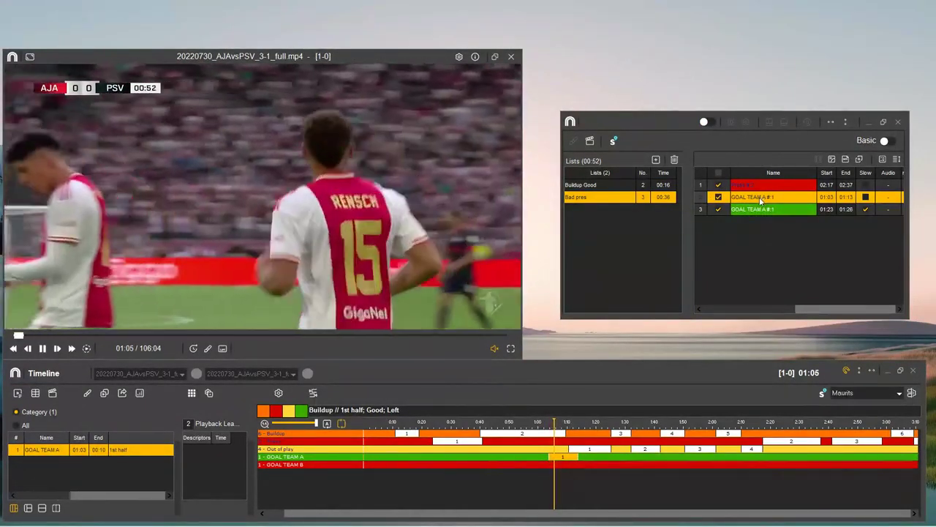
# Step: Play the third register in Bad pres, open its properties, and move playback back and forth around its start at 01:23
pyautogui.click(761, 210)
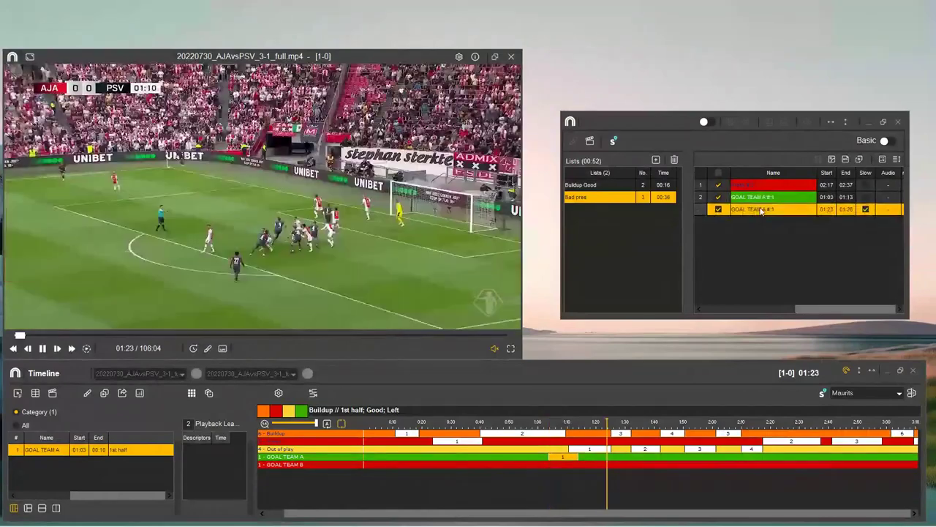
pyautogui.doubleClick(760, 210)
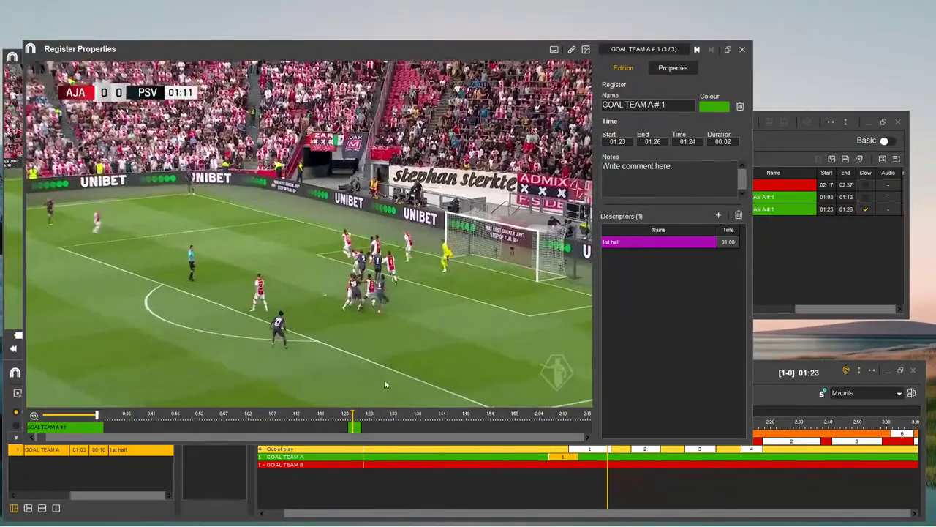
pyautogui.press('Left')
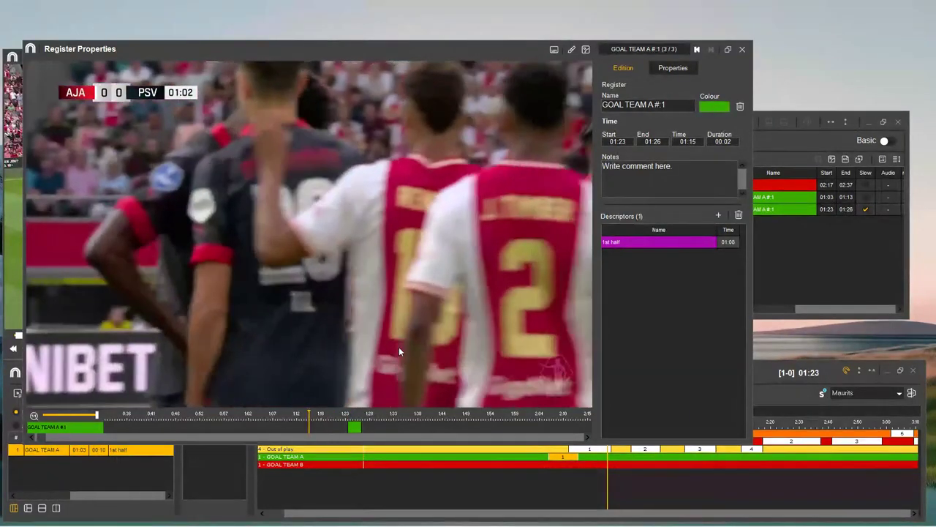
pyautogui.press('Right')
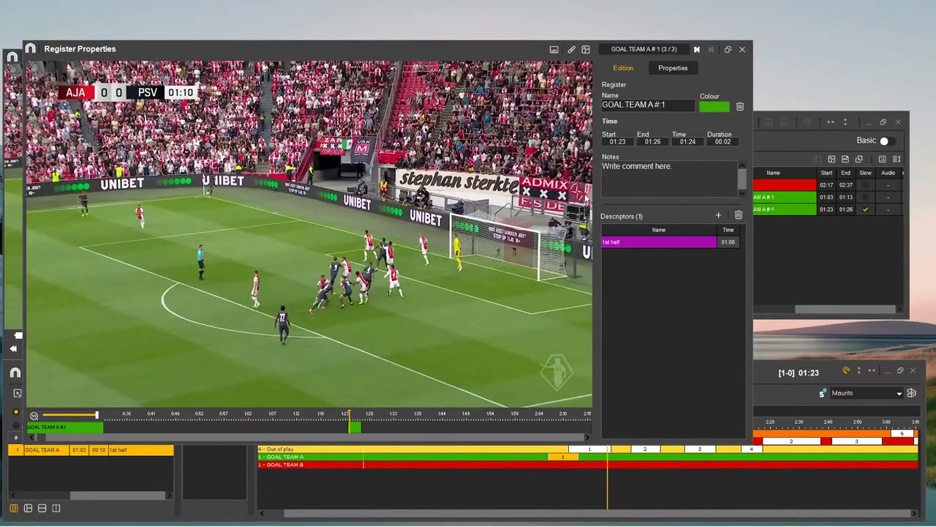
# Step: Open the register in the KlipDraw Motion editor, preview its clip, and close both the editor and the register properties
pyautogui.click(572, 50)
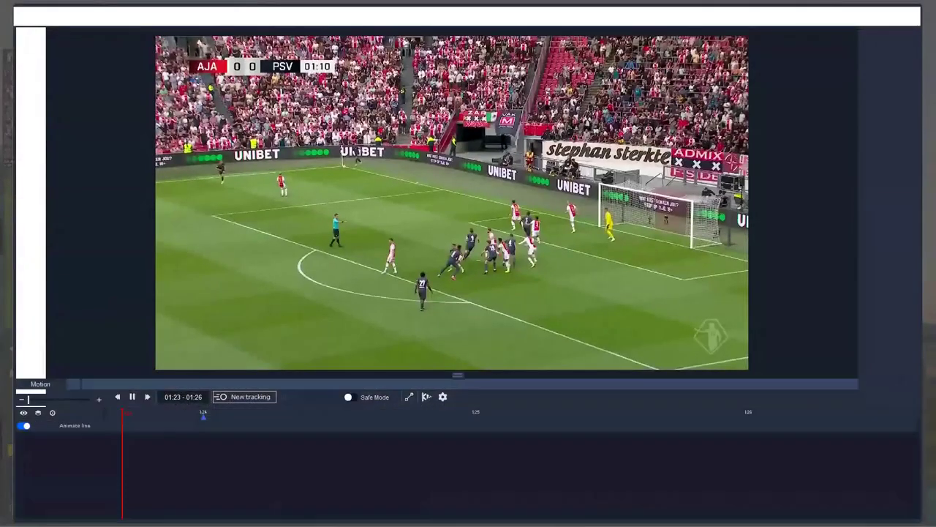
pyautogui.moveTo(464, 16); pyautogui.dragTo(454, 20)
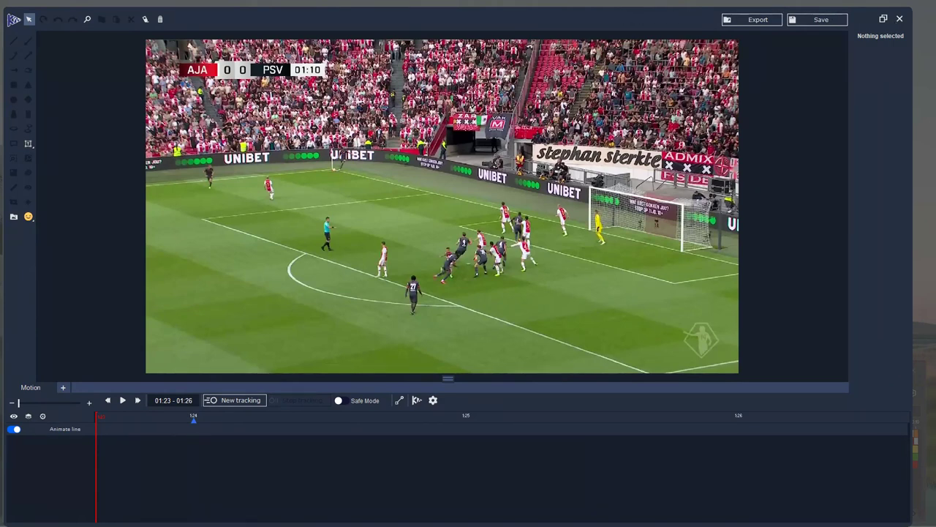
pyautogui.press('space')
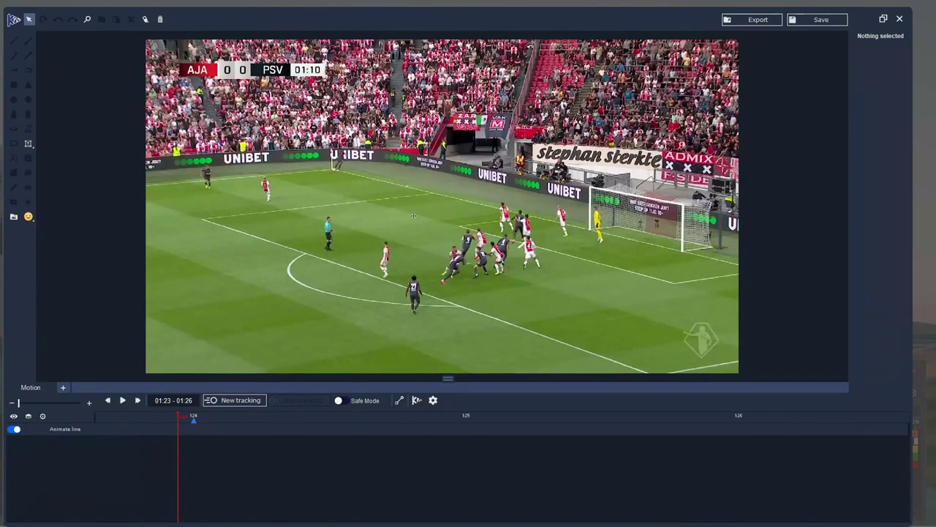
pyautogui.click(899, 20)
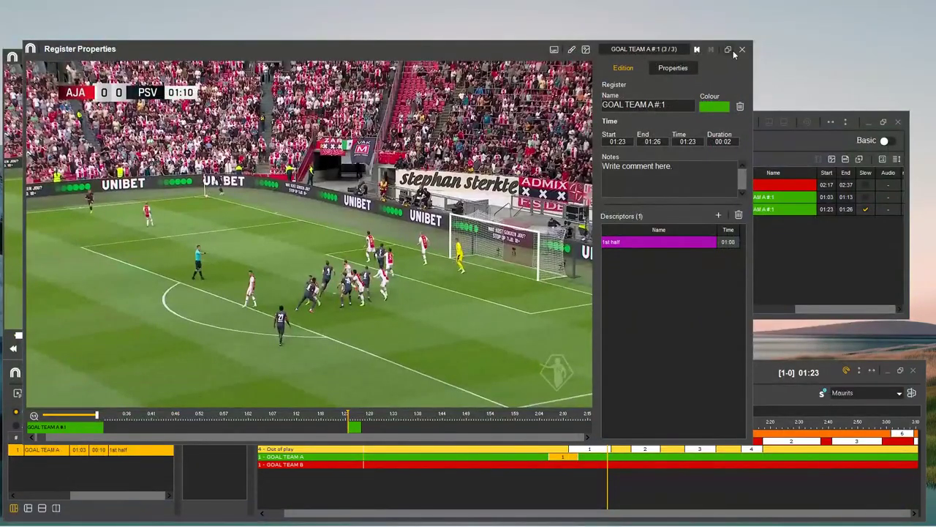
pyautogui.click(742, 49)
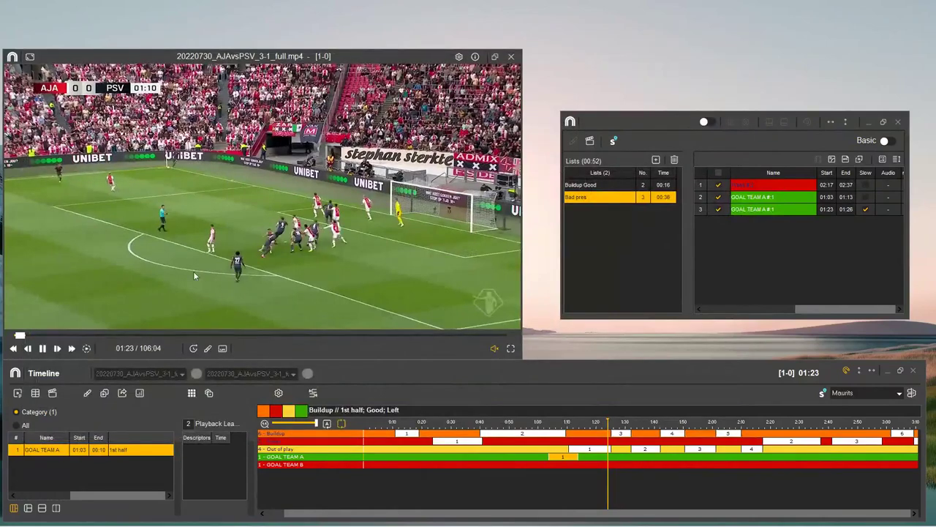
# Step: Open the main video's current frame in the KlipDraw Basic drawing editor and close it without saving changes
pyautogui.click(207, 349)
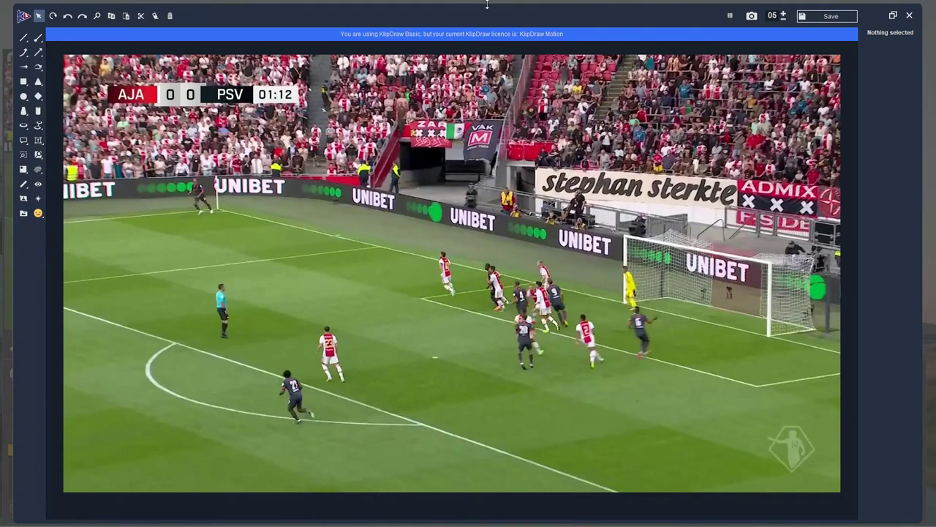
pyautogui.click(910, 16)
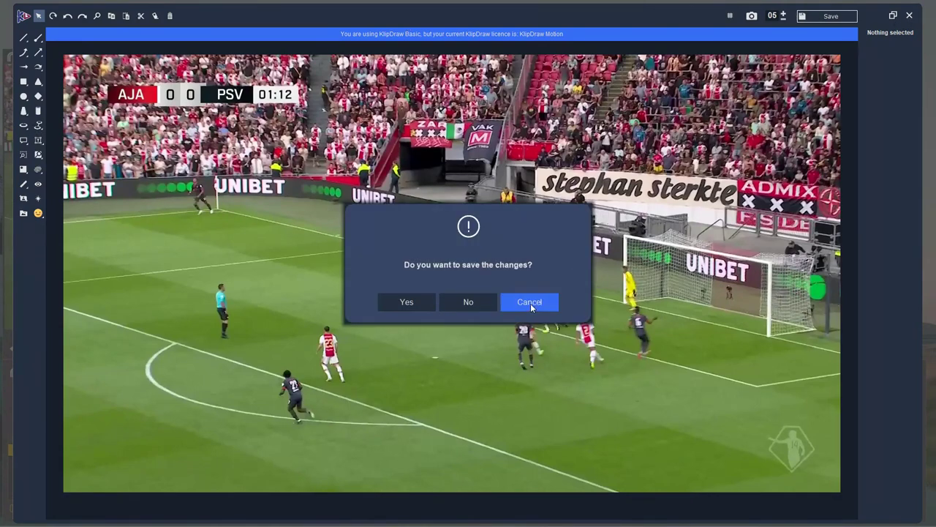
pyautogui.click(468, 305)
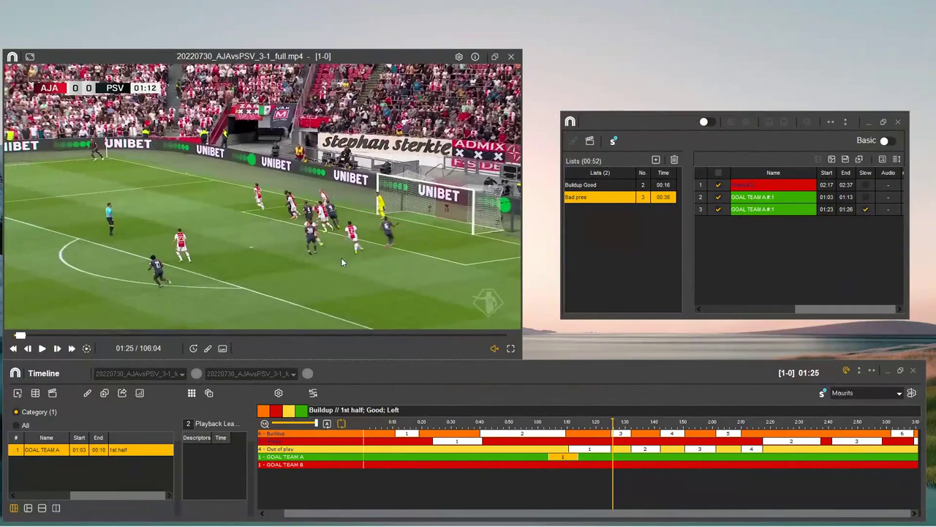
# Step: Cue the main video to the corner kick at 01:23, pause there, and open that frame in the KlipDraw drawing editor
pyautogui.press('Left')
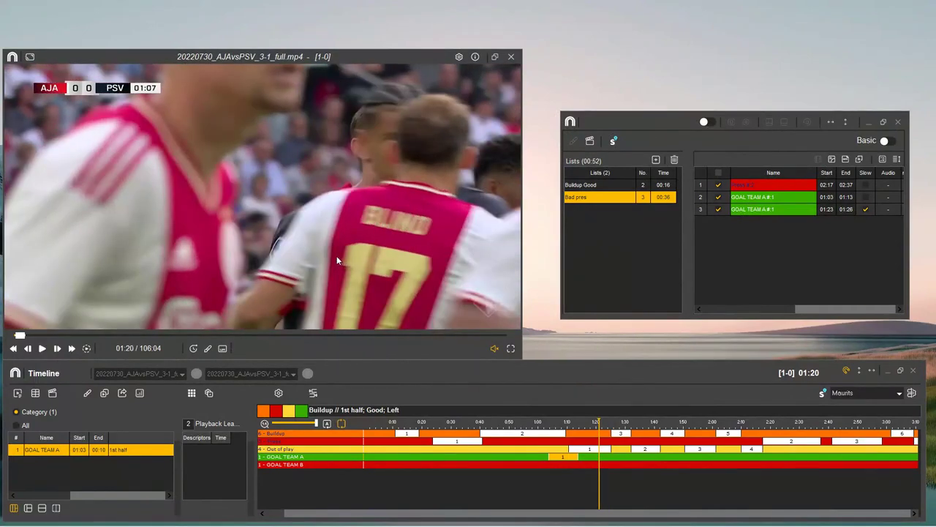
pyautogui.press('space')
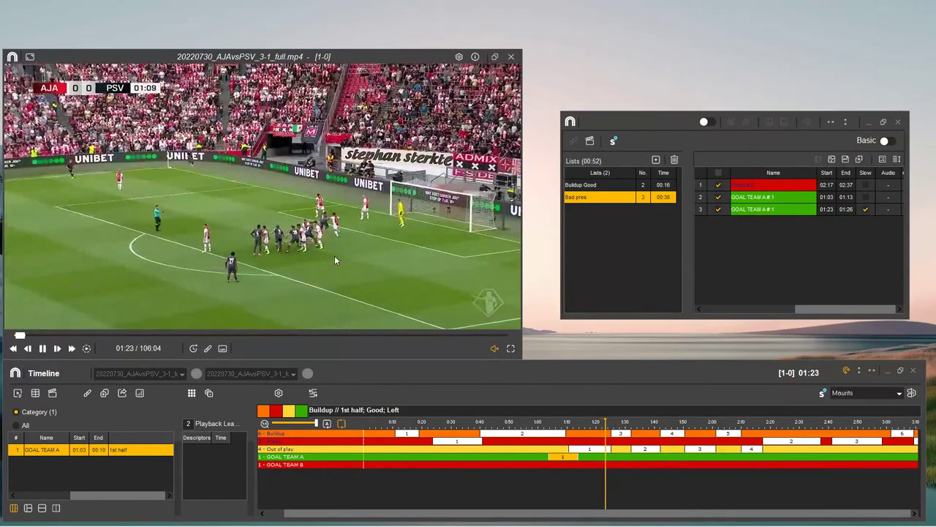
pyautogui.press('space')
pyautogui.press('.')
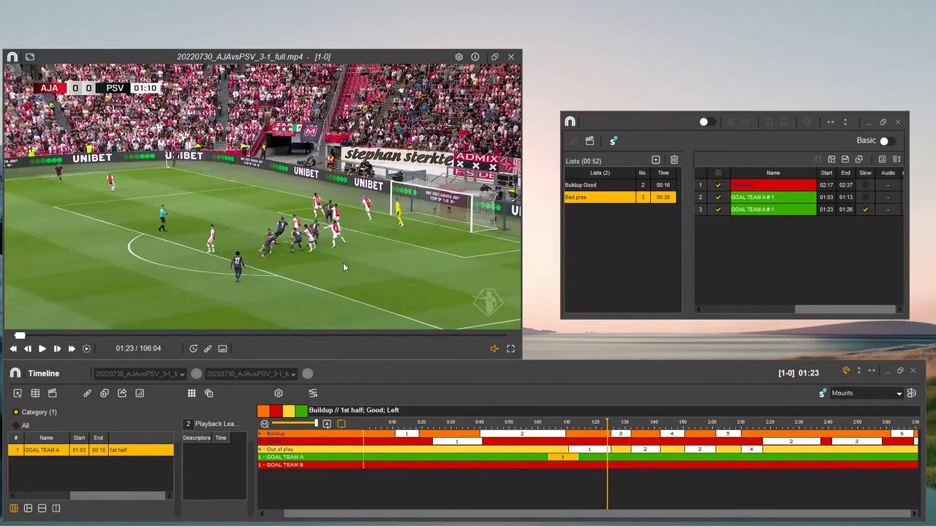
pyautogui.press('.')
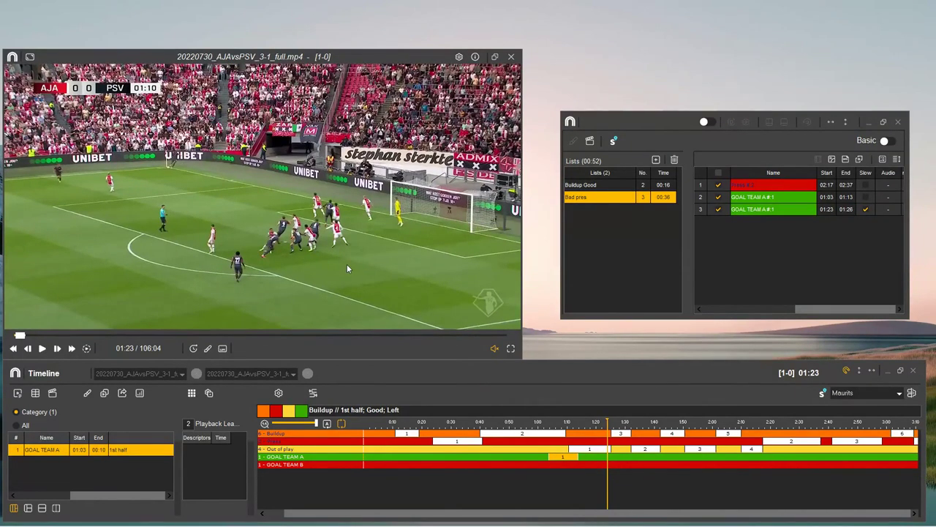
pyautogui.click(208, 348)
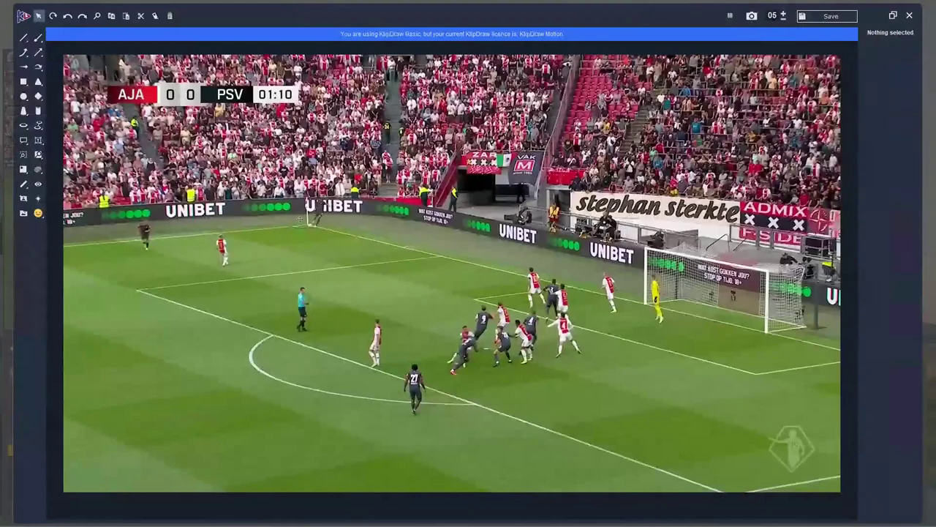
# Step: Draw a blue ring at the feet of the Ajax player nearest the corner area, and try repositioning it
pyautogui.click(24, 127)
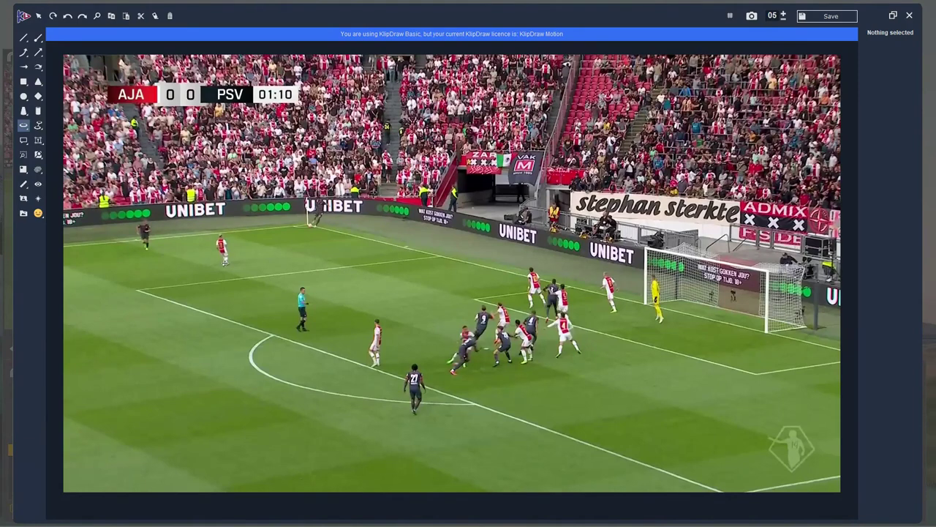
pyautogui.moveTo(225, 263); pyautogui.dragTo(243, 270)
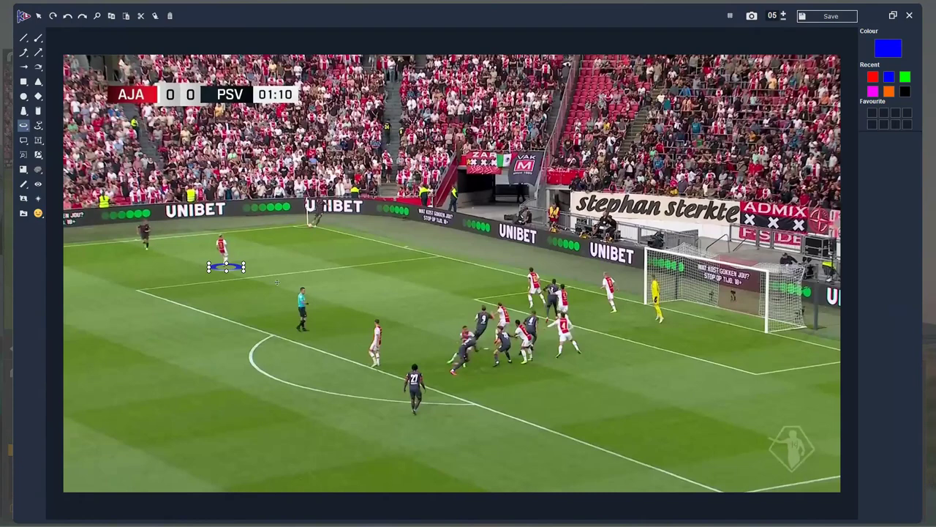
pyautogui.moveTo(226, 266); pyautogui.dragTo(237, 267)
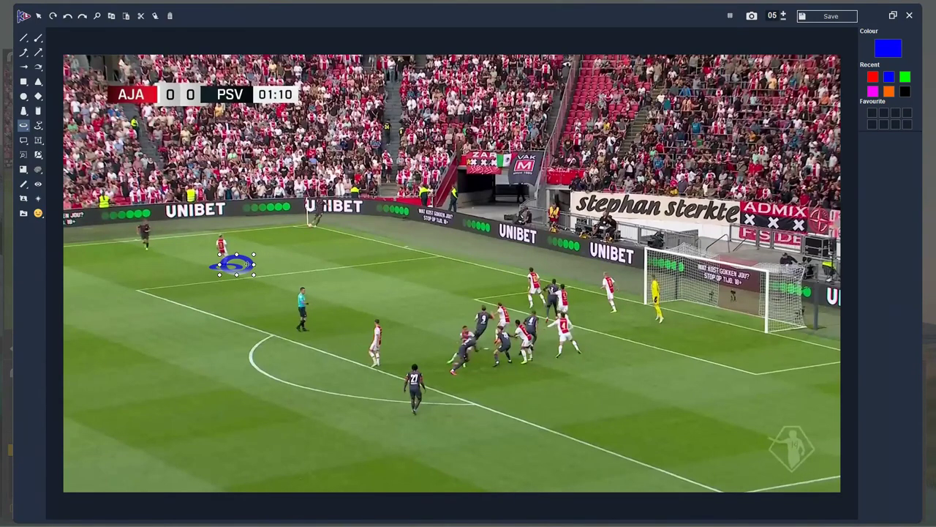
pyautogui.click(227, 253)
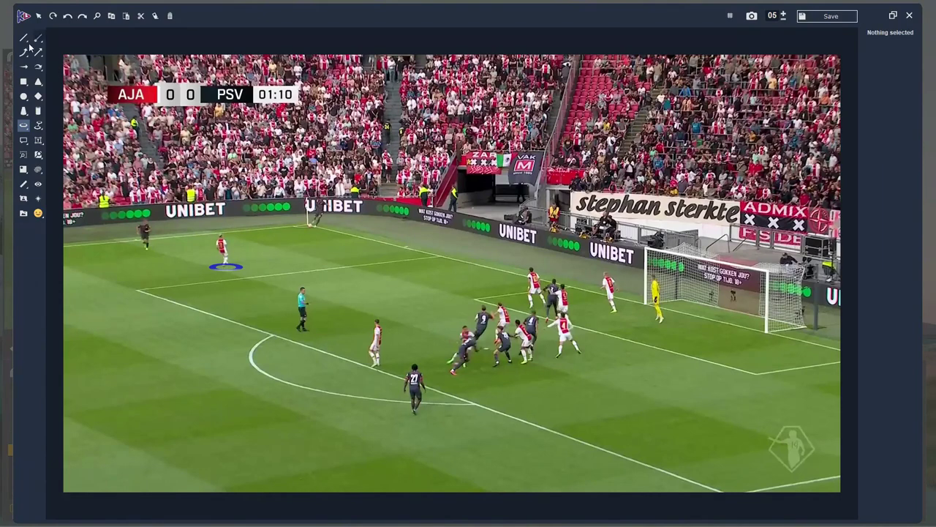
# Step: Try linked player markers from the Ajax player near the corner to the Ajax player by the penalty arc
pyautogui.click(39, 127)
pyautogui.click(40, 15)
pyautogui.click(39, 126)
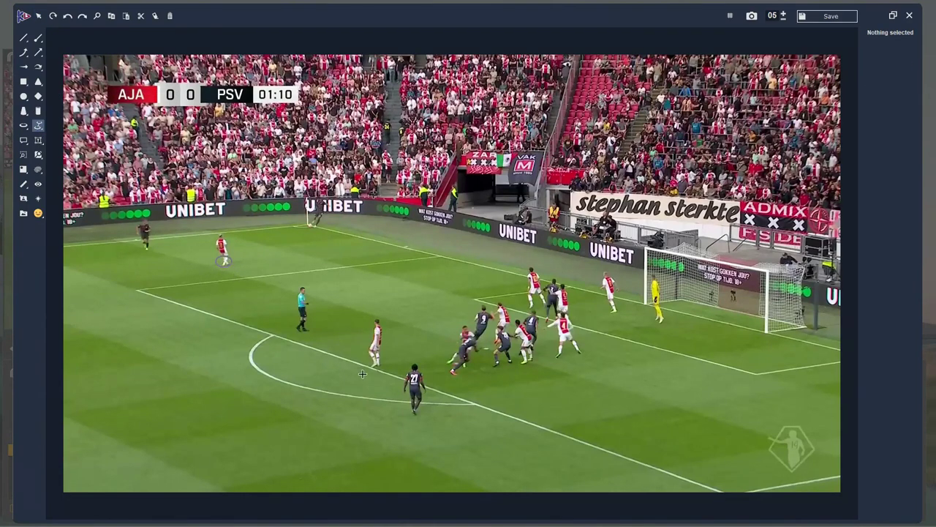
pyautogui.click(377, 363)
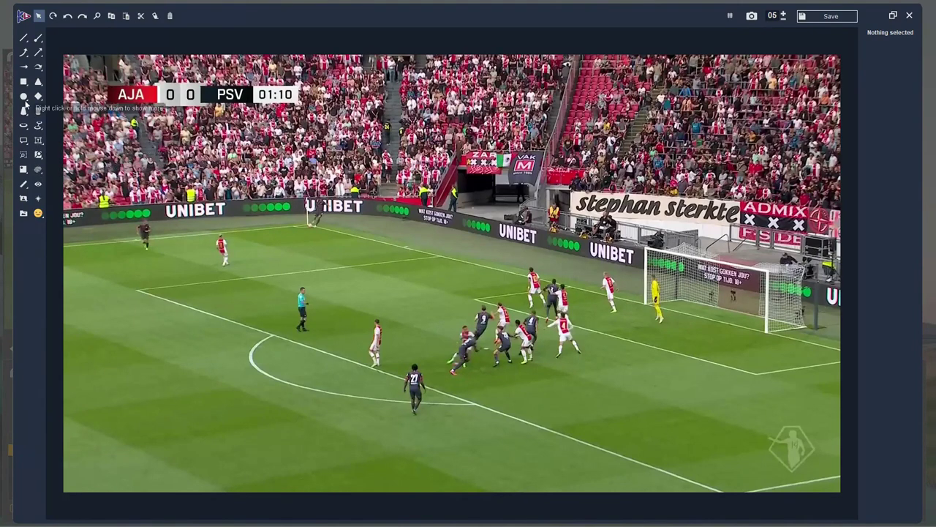
# Step: Draw a green curved arrow from the corner flag to the space in front of goal, and a green hatched ellipse around its tip
pyautogui.click(38, 67)
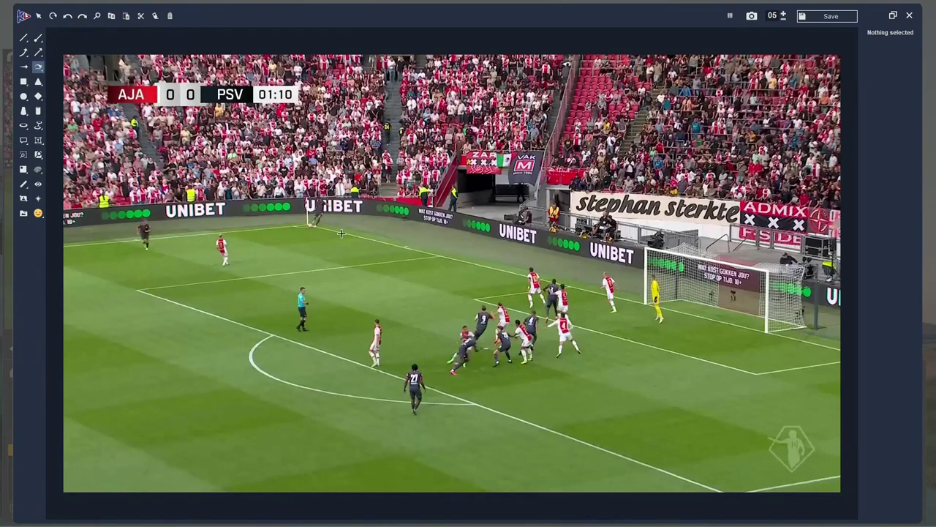
pyautogui.moveTo(312, 223); pyautogui.dragTo(646, 340)
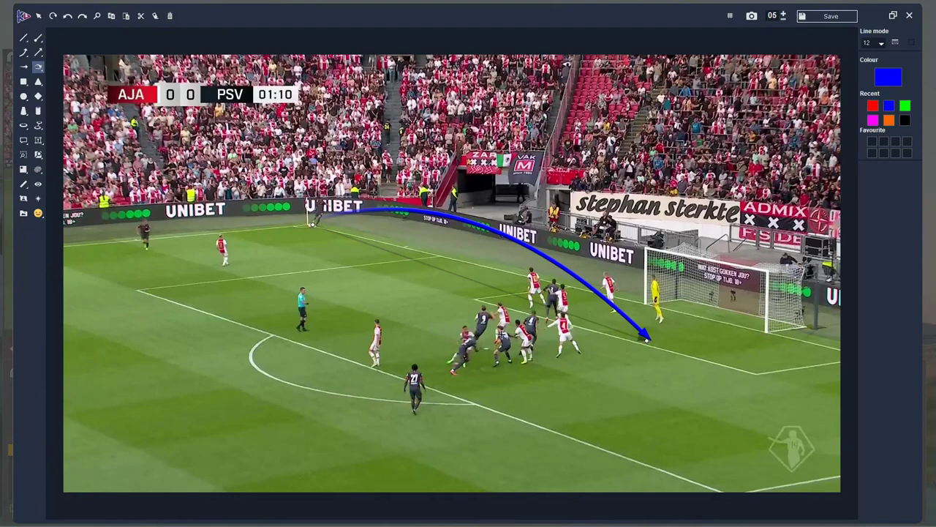
pyautogui.click(39, 170)
pyautogui.click(905, 106)
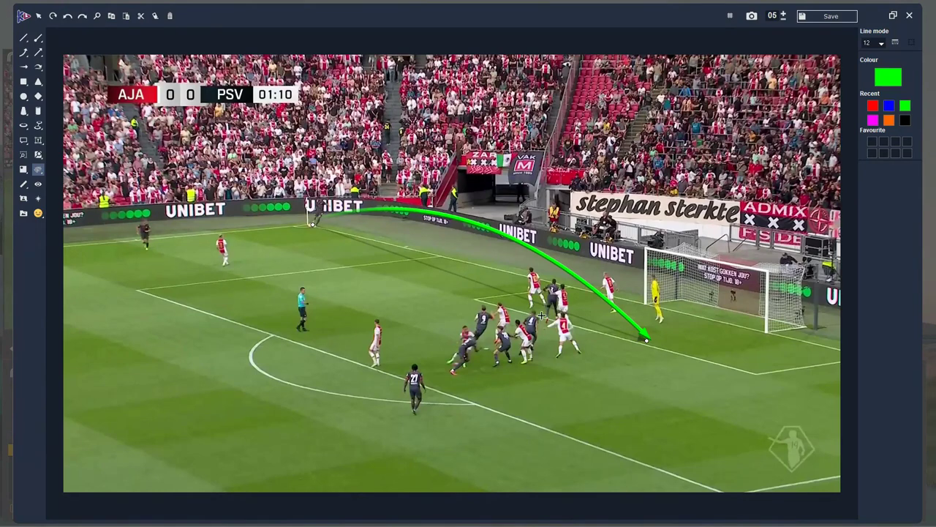
pyautogui.moveTo(603, 320); pyautogui.dragTo(696, 367)
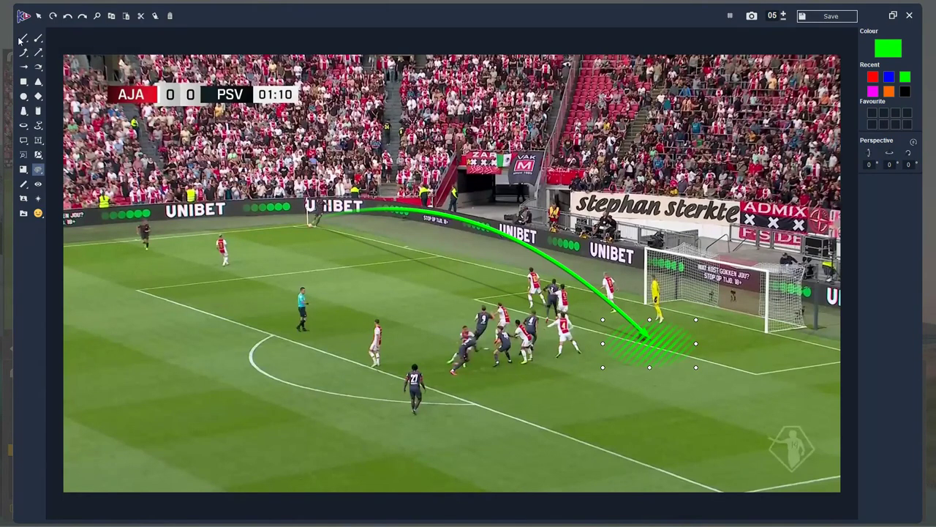
# Step: Recolour the curved arrow blue and the hatched ellipse orange, and slightly shift the ellipse in front of the goal
pyautogui.click(40, 16)
pyautogui.click(568, 272)
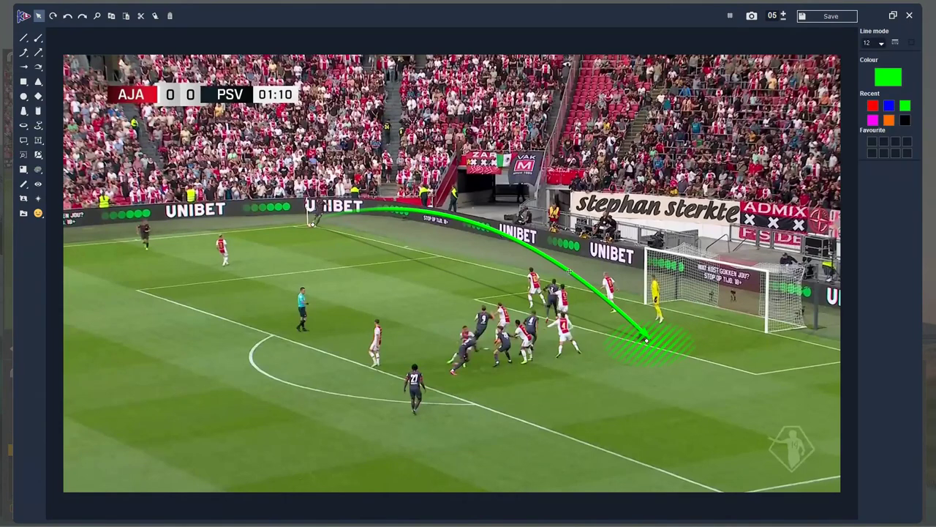
pyautogui.click(889, 106)
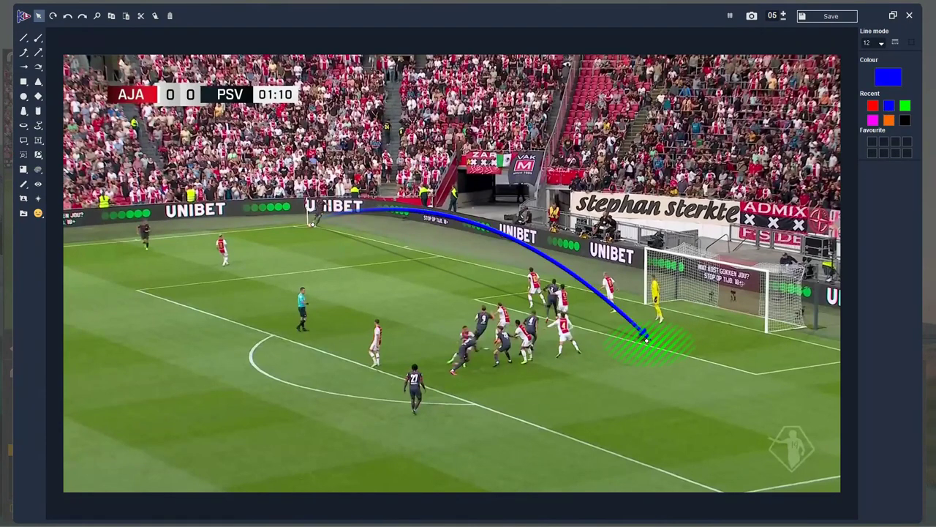
pyautogui.moveTo(675, 343); pyautogui.dragTo(689, 346)
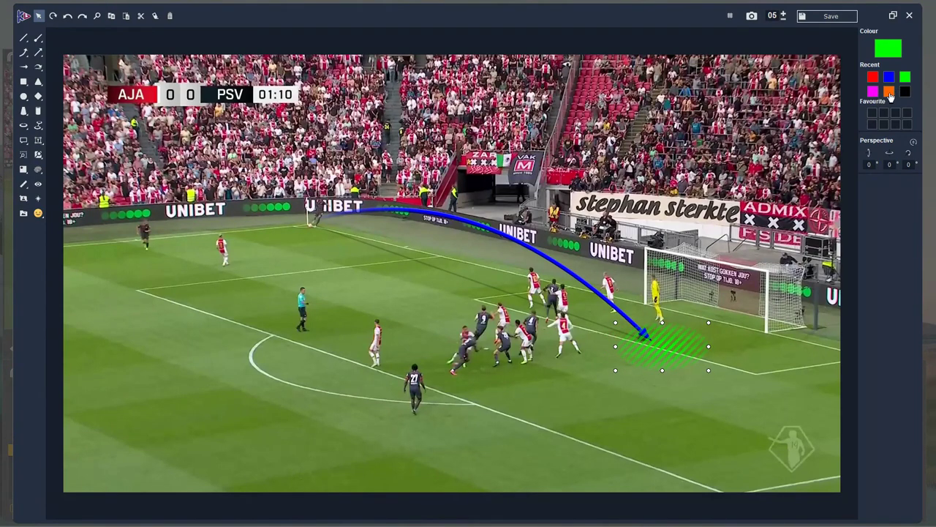
pyautogui.click(888, 92)
pyautogui.moveTo(686, 341); pyautogui.dragTo(678, 344)
pyautogui.click(704, 425)
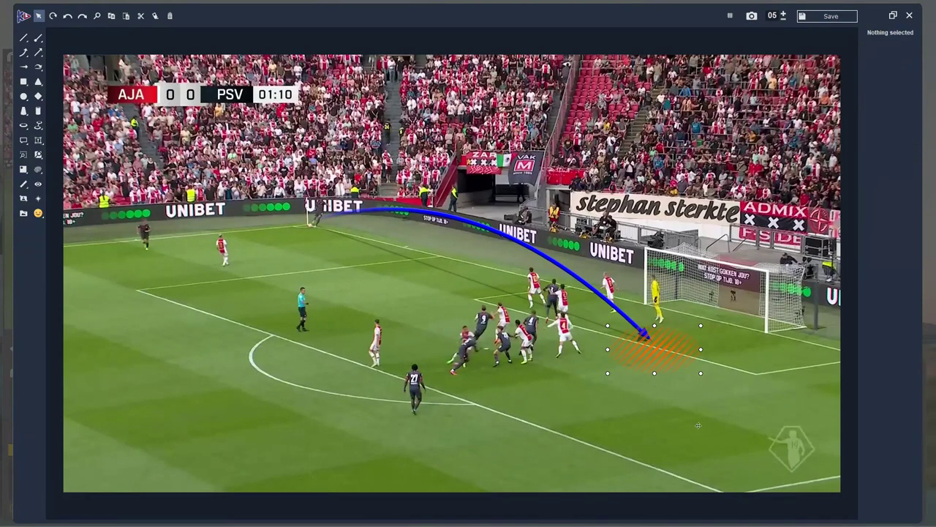
# Step: Pull the curved arrow's tip back to just outside the orange ellipse, near the goalkeeper
pyautogui.click(606, 300)
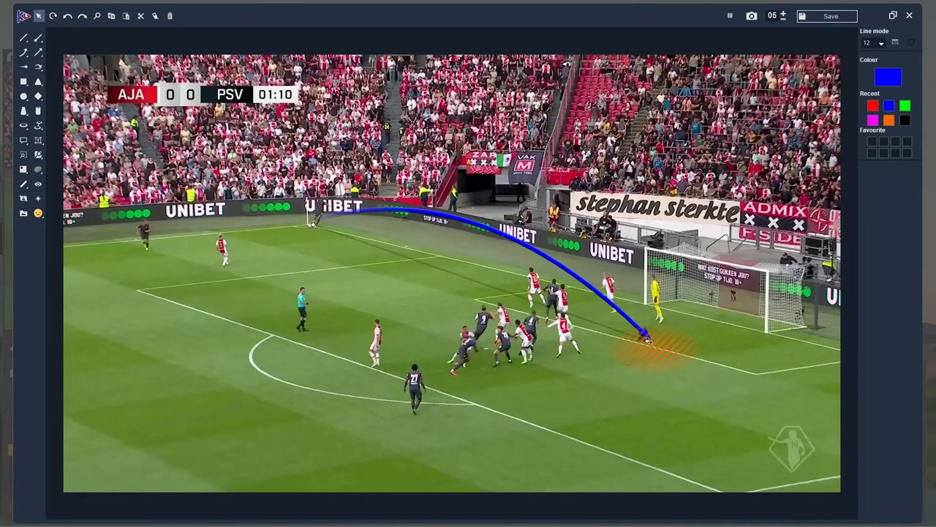
pyautogui.moveTo(642, 335); pyautogui.dragTo(632, 324)
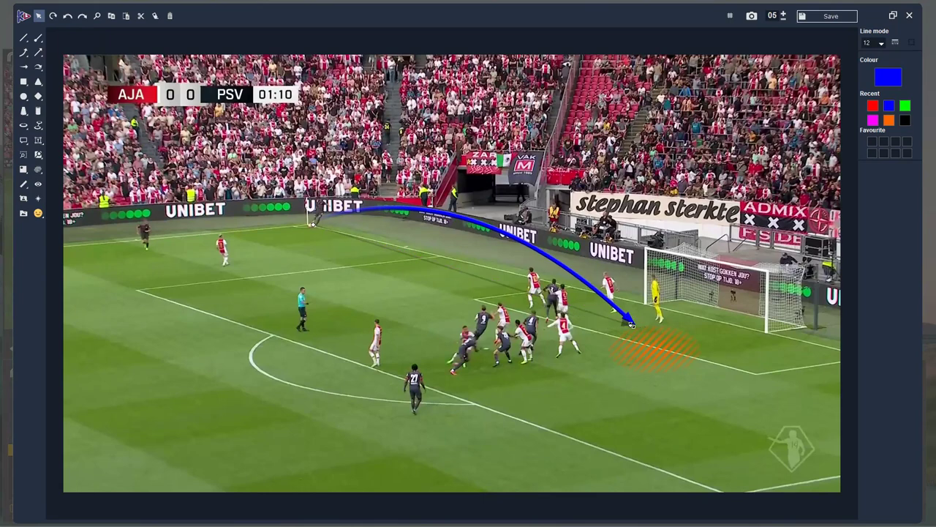
pyautogui.click(526, 401)
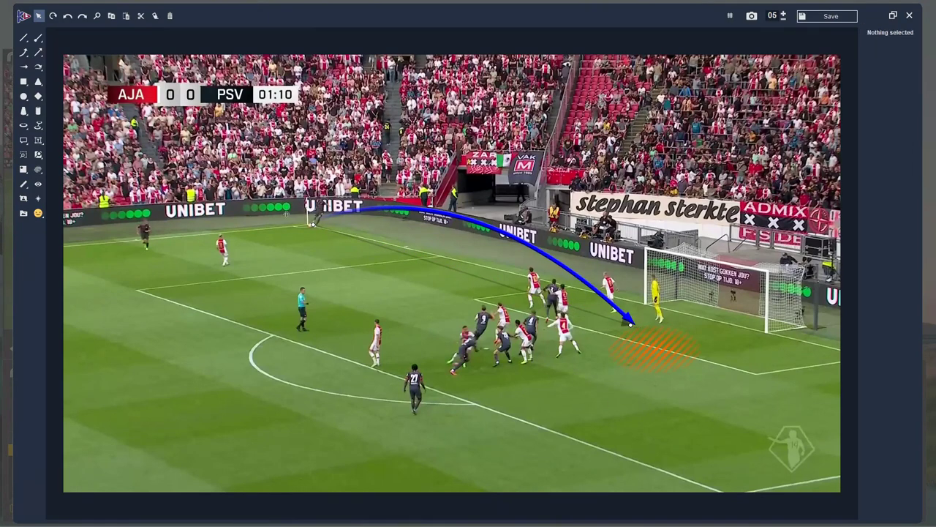
# Step: Draw a straight green arrow from the corner flag towards the group of players, and close the editor, saving the drawing
pyautogui.click(38, 52)
pyautogui.moveTo(414, 311); pyautogui.dragTo(448, 308)
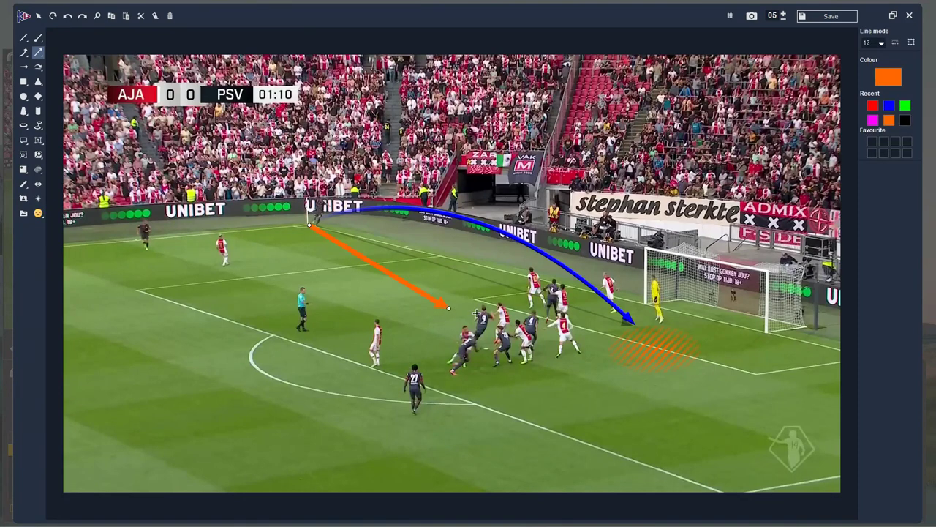
pyautogui.click(906, 106)
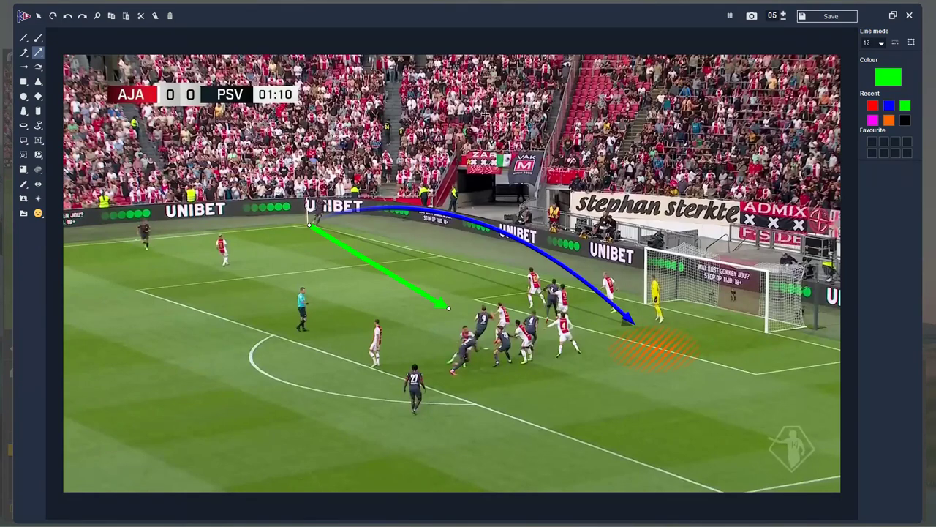
pyautogui.click(909, 15)
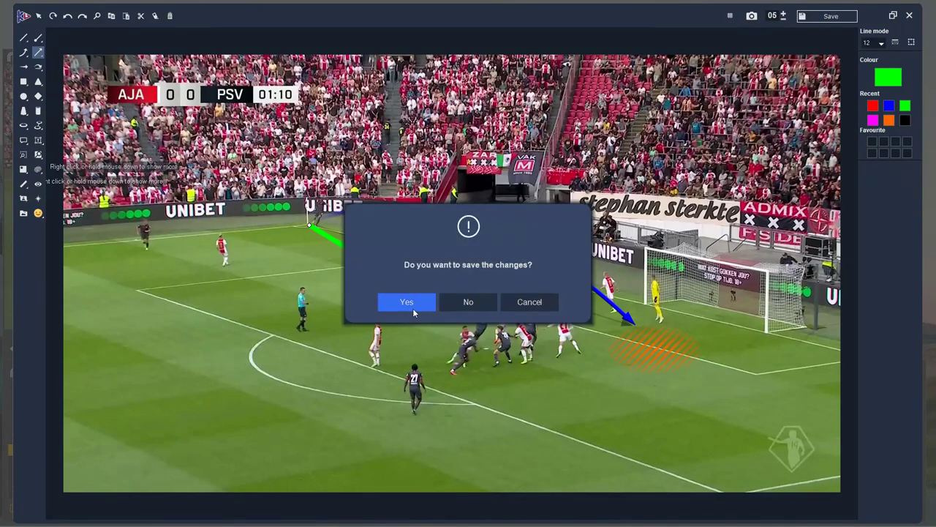
pyautogui.click(412, 307)
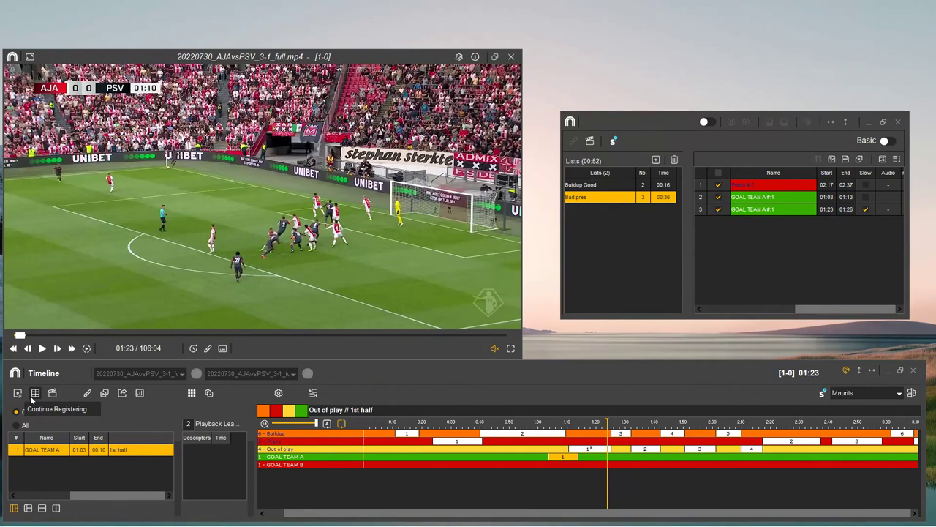
pyautogui.click(16, 394)
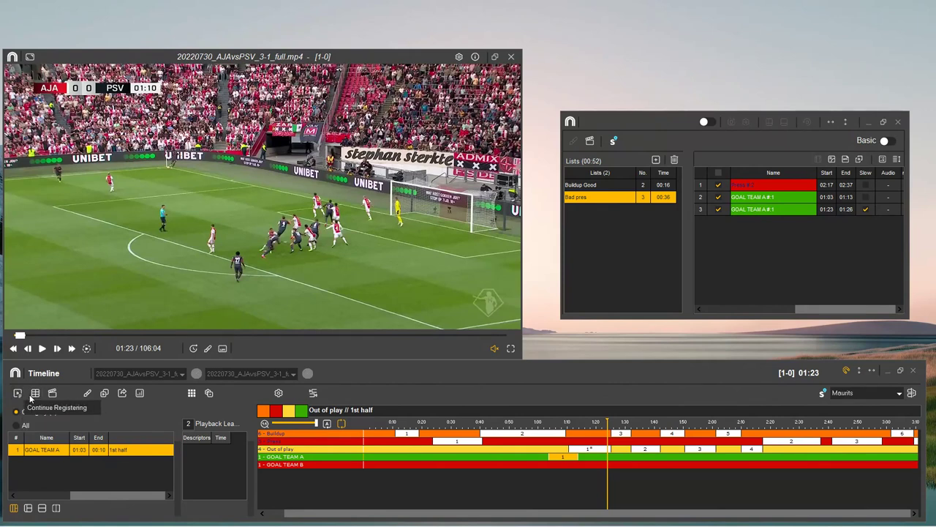
pyautogui.click(18, 395)
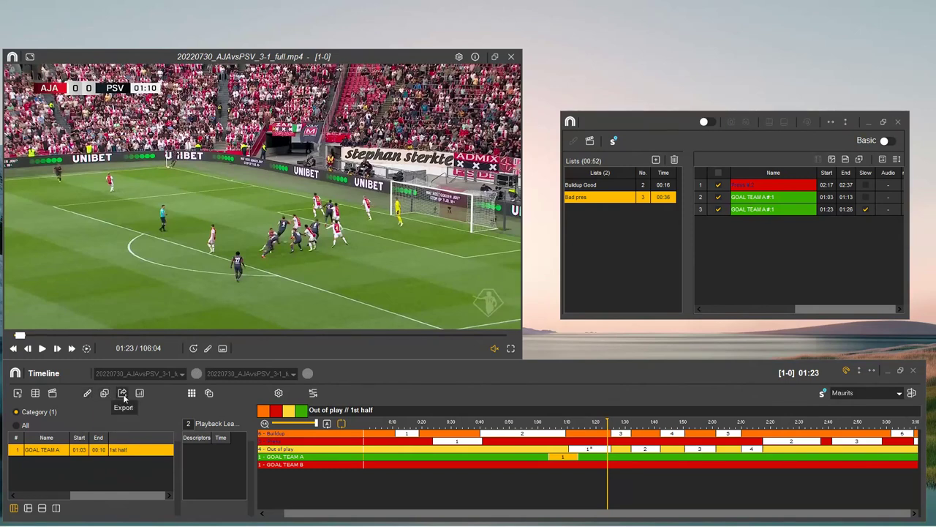
pyautogui.moveTo(139, 394)
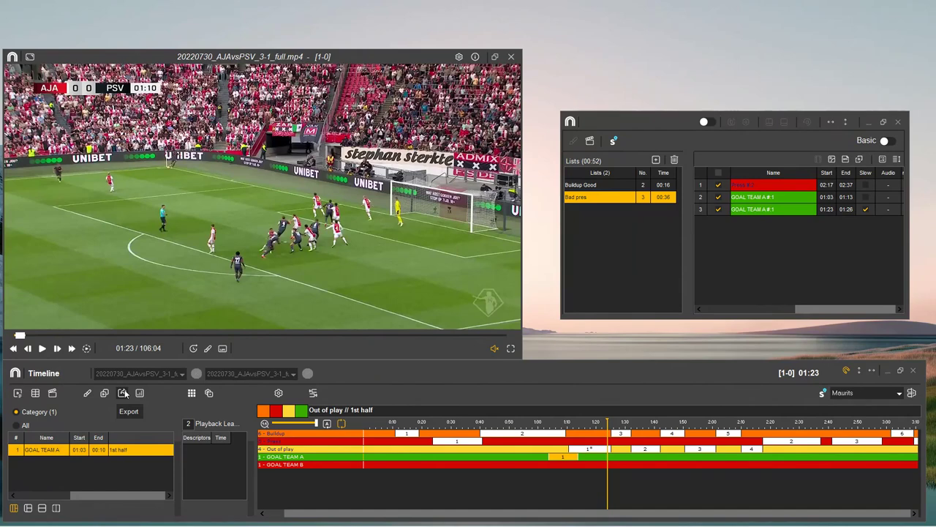
pyautogui.click(124, 394)
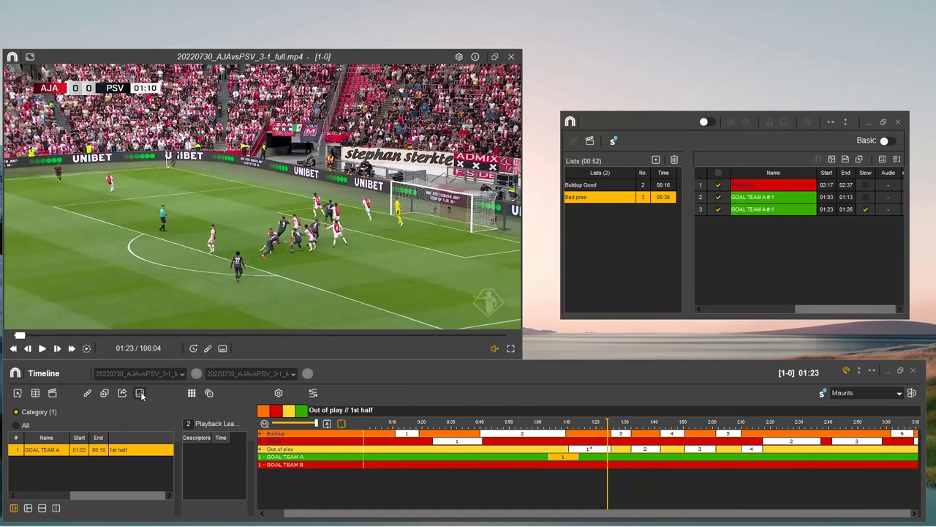
# Step: View the VOETBAL - Basic+ dashboard from the existing dashboards and close it
pyautogui.click(140, 393)
pyautogui.moveTo(247, 308); pyautogui.dragTo(250, 187)
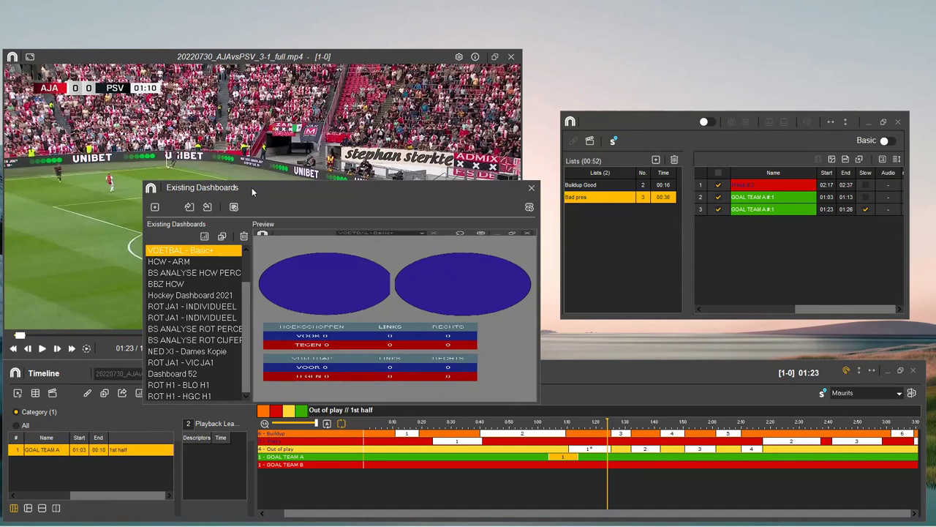
pyautogui.click(197, 273)
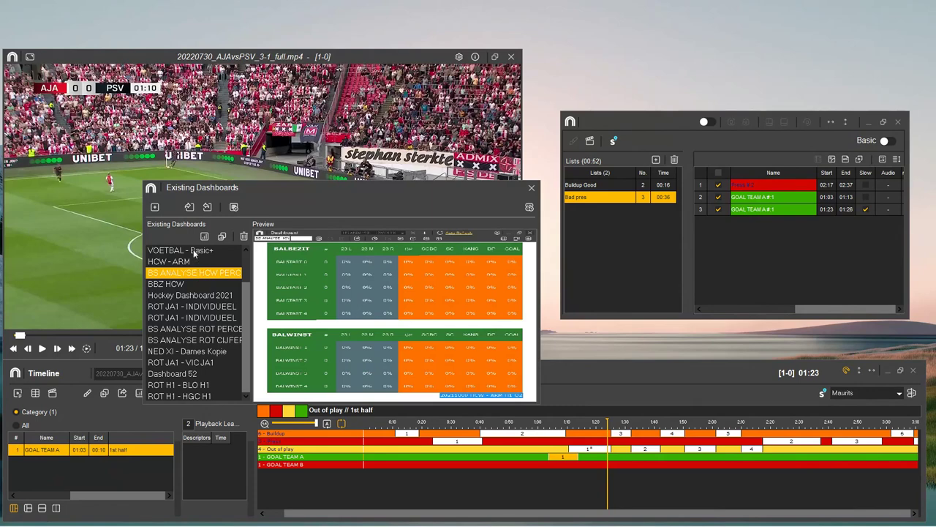
pyautogui.click(194, 252)
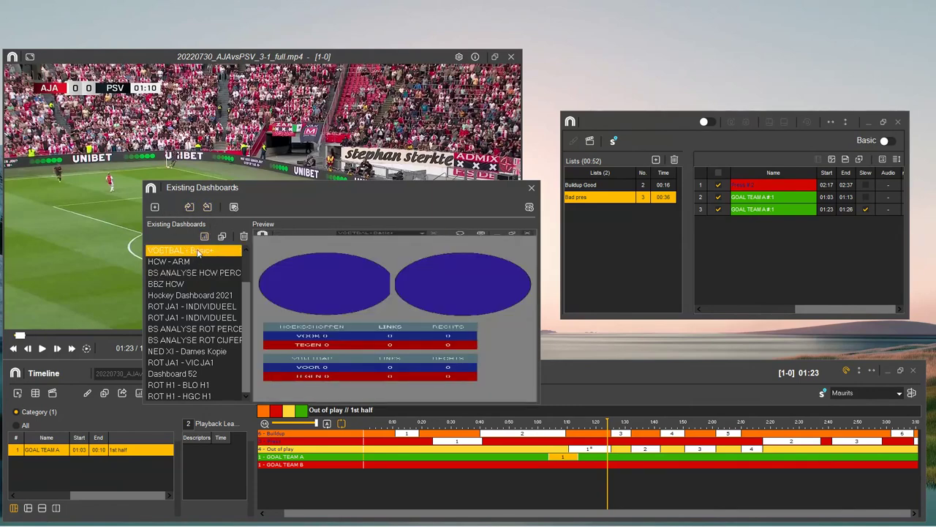
pyautogui.doubleClick(194, 251)
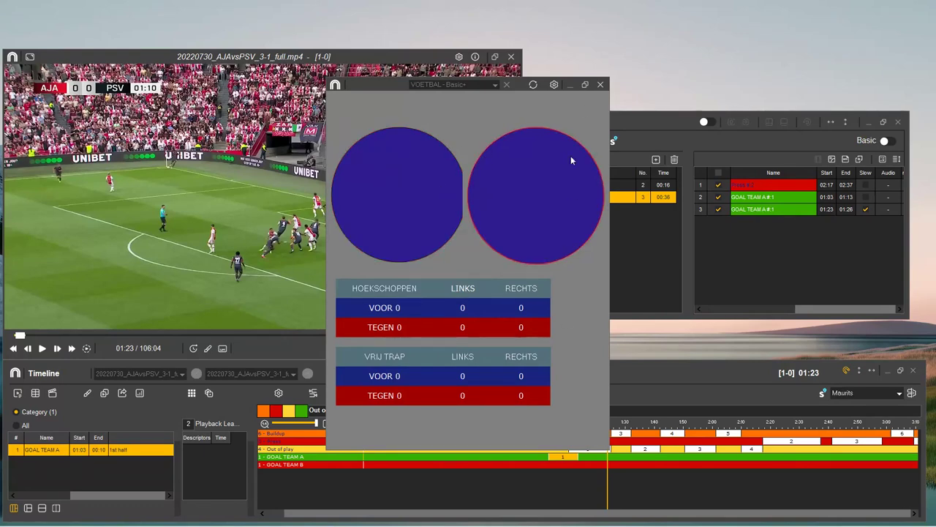
pyautogui.click(600, 84)
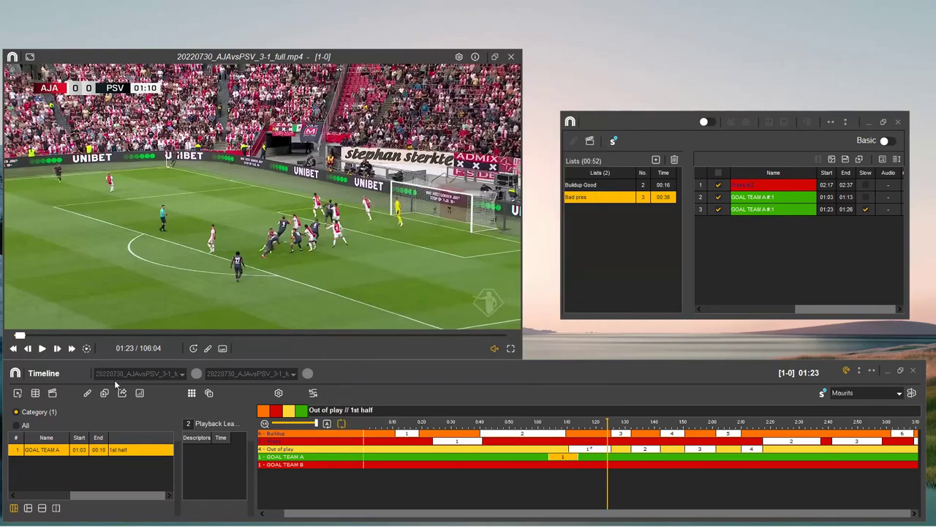
# Step: View the Hockey Dashboard 2021 with its pitch charts and score table, and close it
pyautogui.click(140, 392)
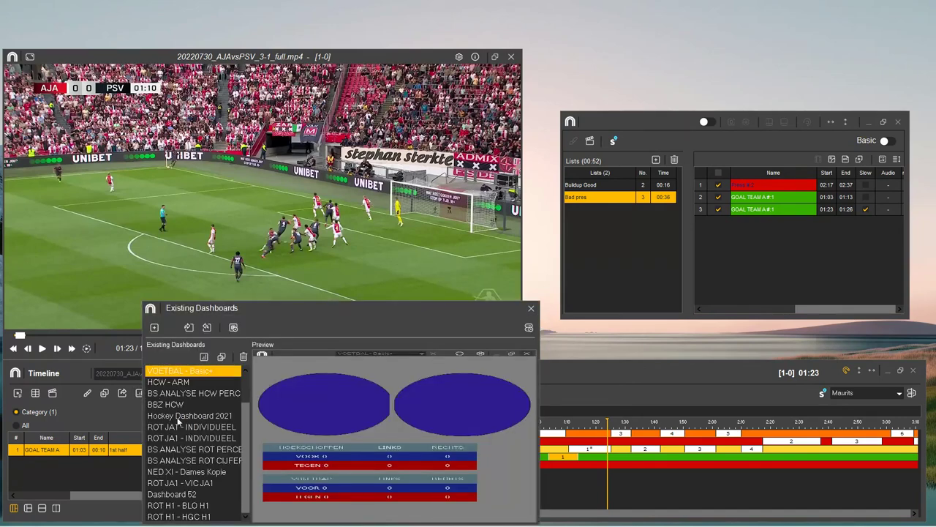
pyautogui.scroll(-1, 178, 422)
pyautogui.click(214, 386)
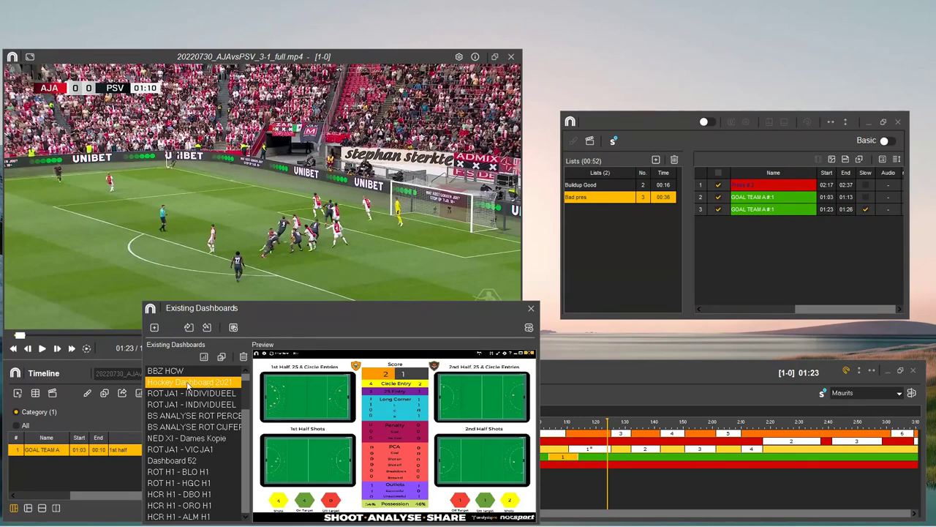
pyautogui.doubleClick(207, 383)
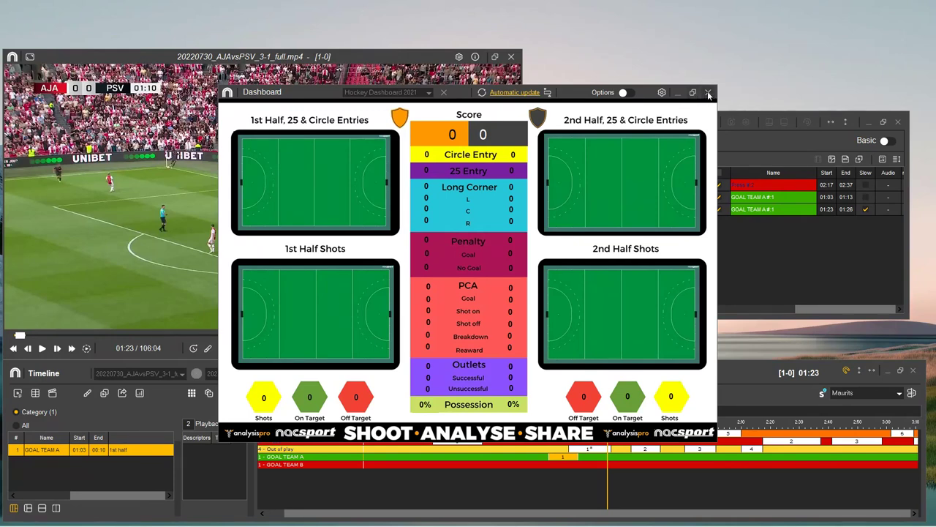
pyautogui.click(708, 94)
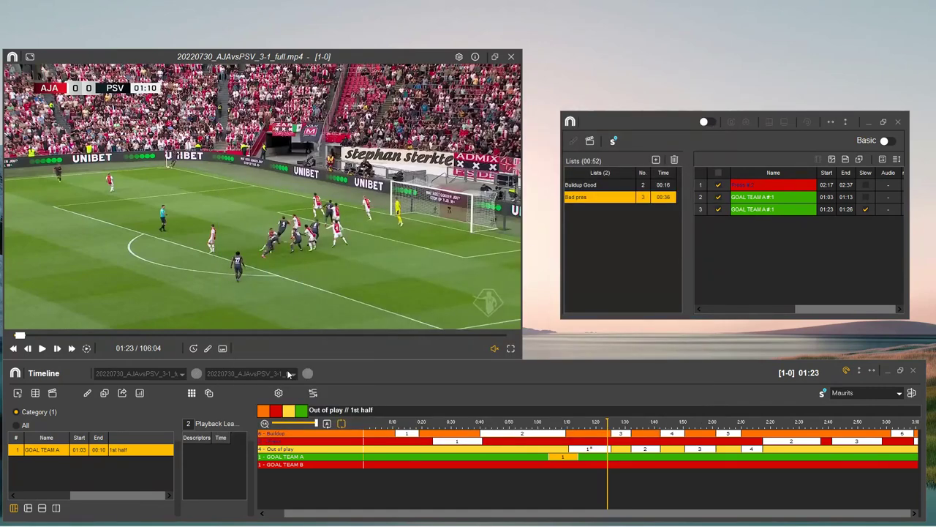
# Step: Open the Data Matrix beside the match video and place the 2nd half column directly after 1st half
pyautogui.click(193, 394)
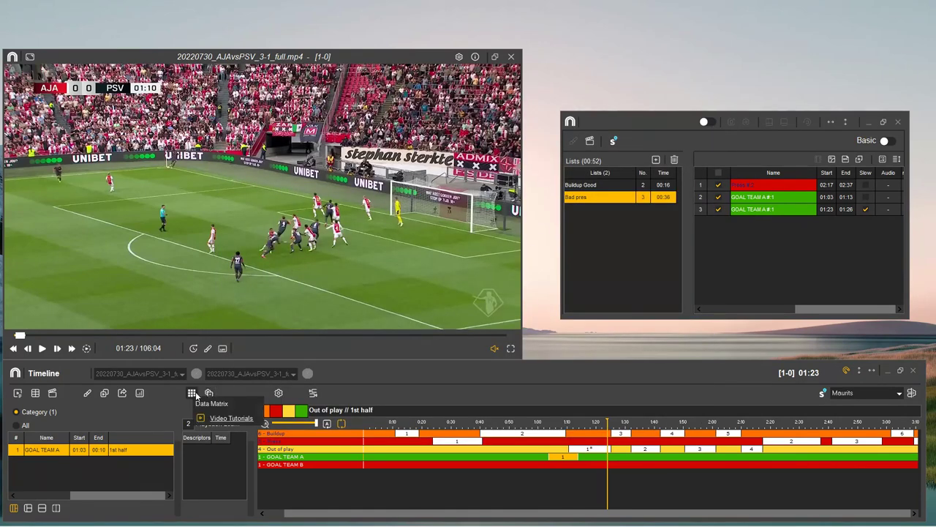
pyautogui.click(196, 401)
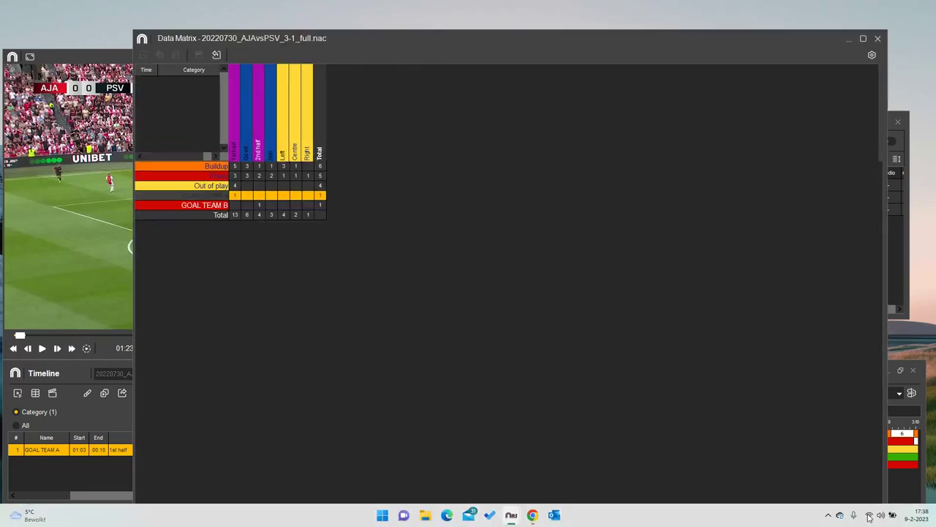
pyautogui.moveTo(347, 49); pyautogui.dragTo(751, 158)
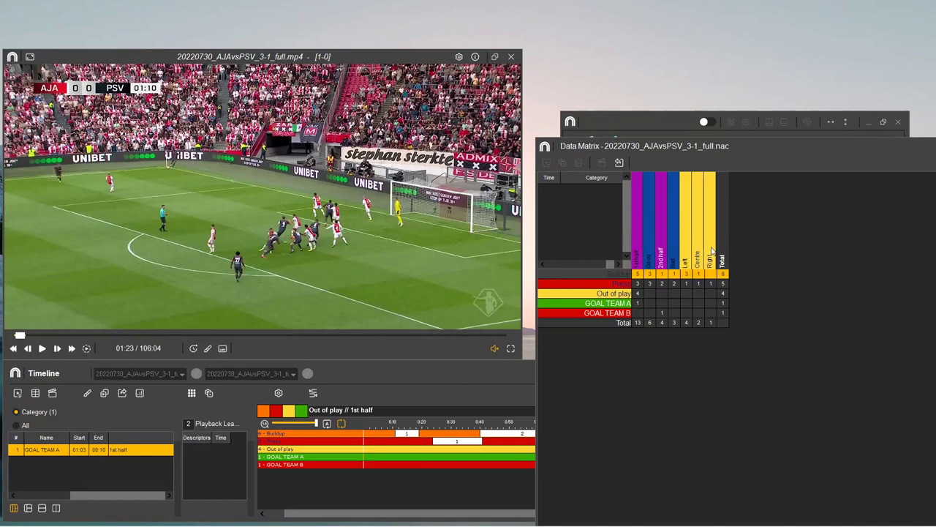
pyautogui.moveTo(653, 255); pyautogui.dragTo(662, 278)
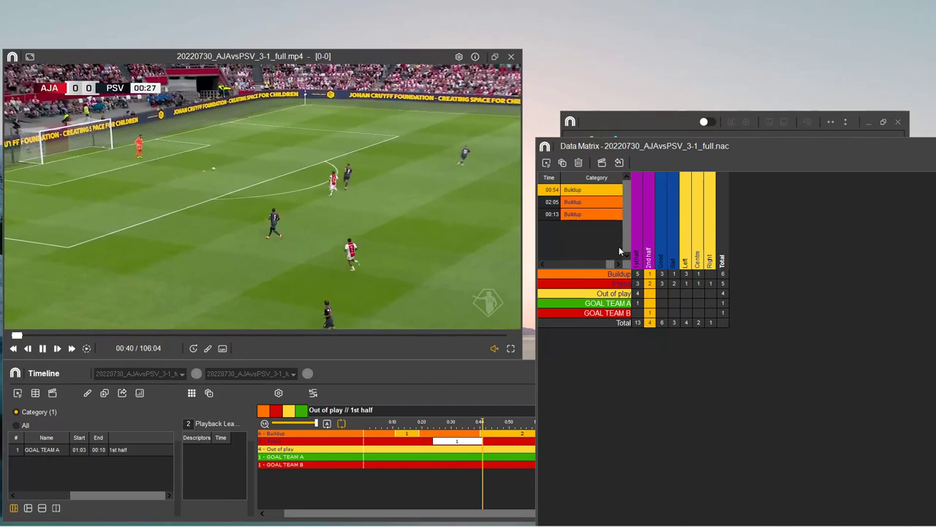
# Step: Add the second Buildup register from the Data Matrix to the Bad pres list and close the matrix
pyautogui.click(662, 274)
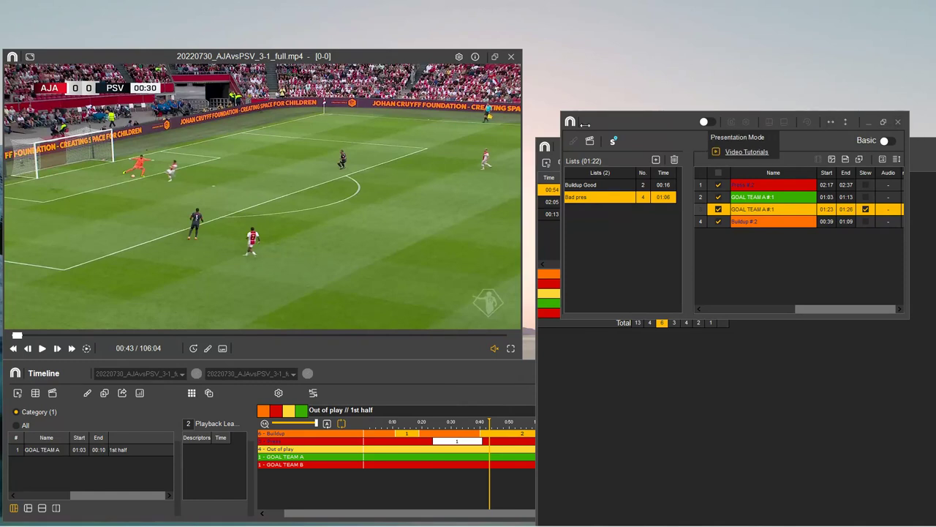
pyautogui.click(545, 151)
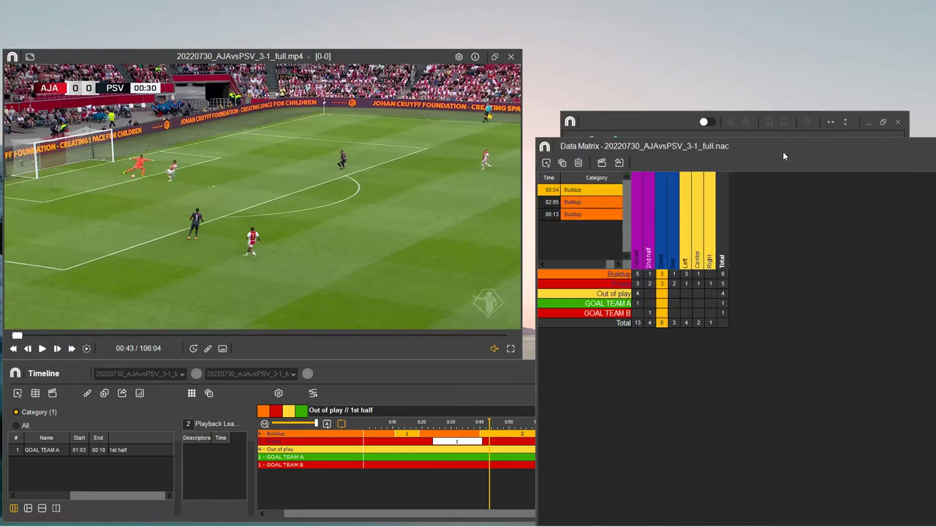
pyautogui.moveTo(795, 144); pyautogui.dragTo(799, 110)
pyautogui.click(627, 289)
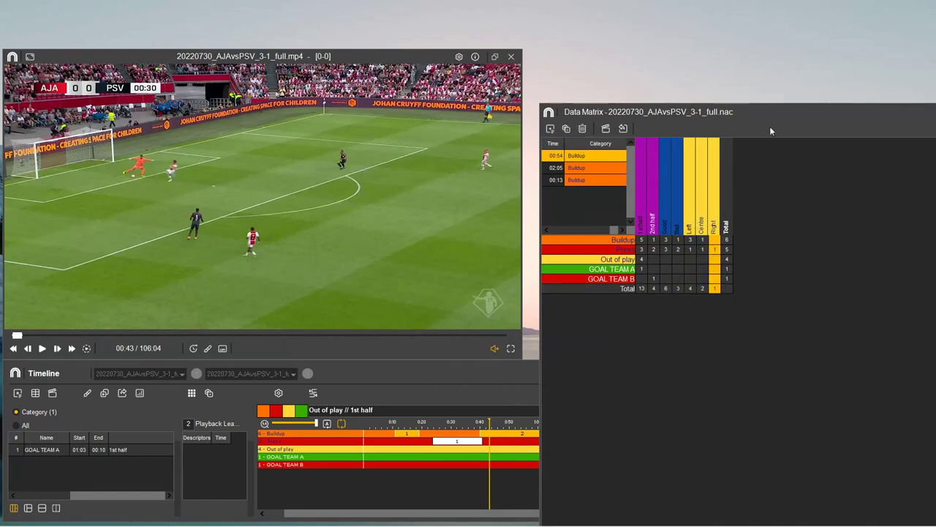
pyautogui.moveTo(777, 110); pyautogui.dragTo(364, 98)
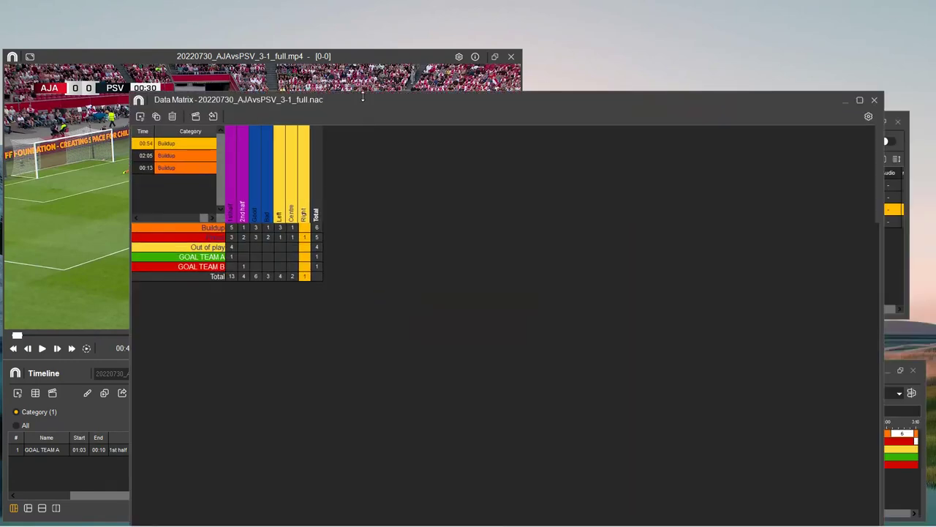
pyautogui.click(873, 100)
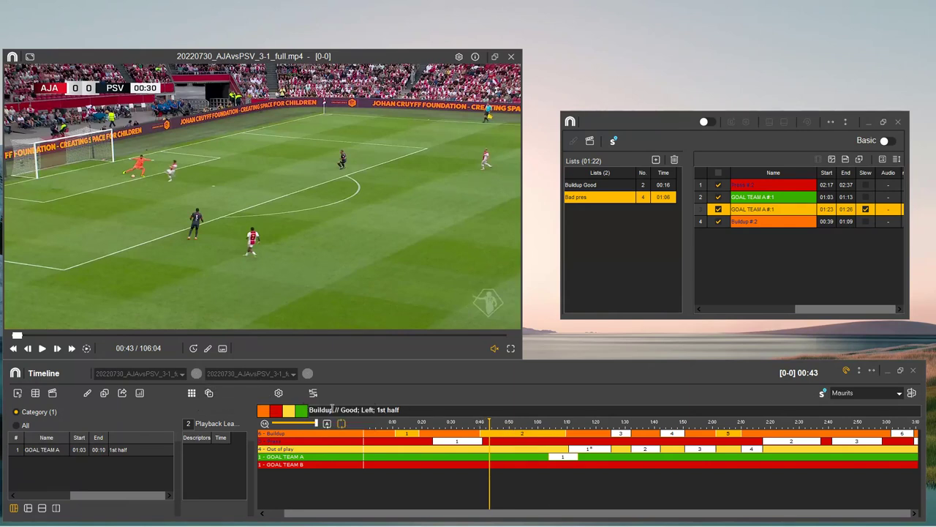
# Step: Inspect the second Buildup register's descriptors and the form for adding more, and close the properties and lists windows
pyautogui.click(209, 395)
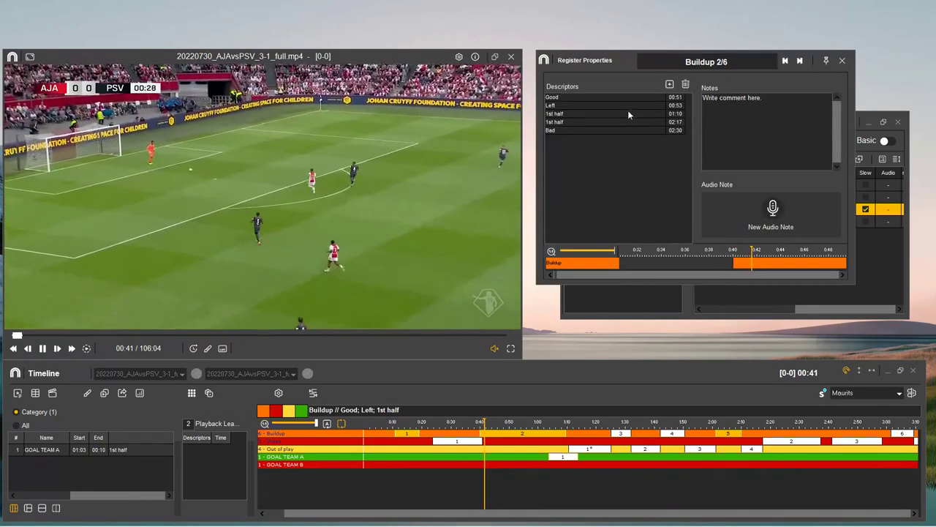
pyautogui.click(601, 122)
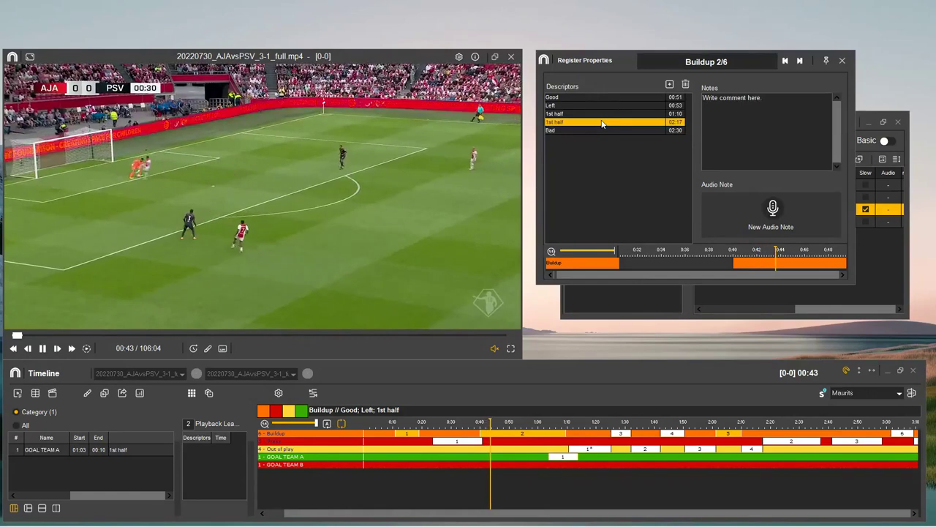
pyautogui.click(668, 84)
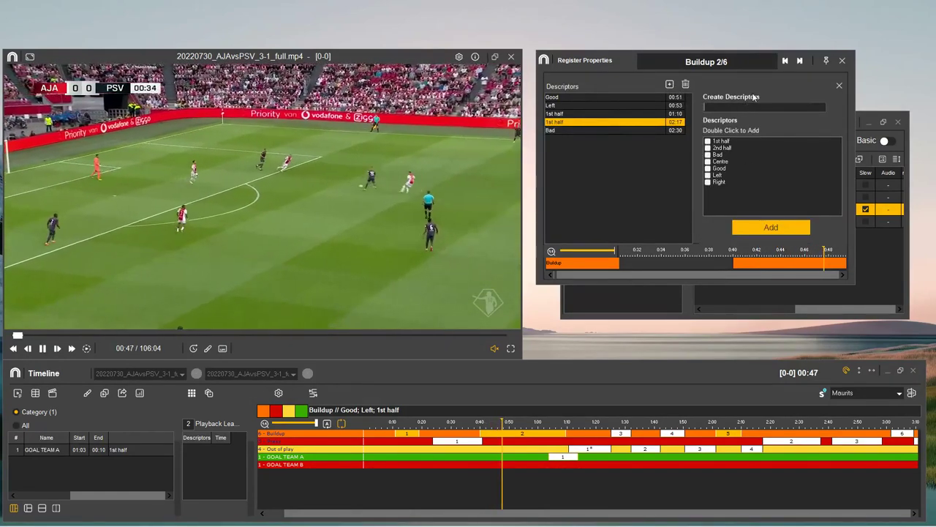
pyautogui.click(839, 85)
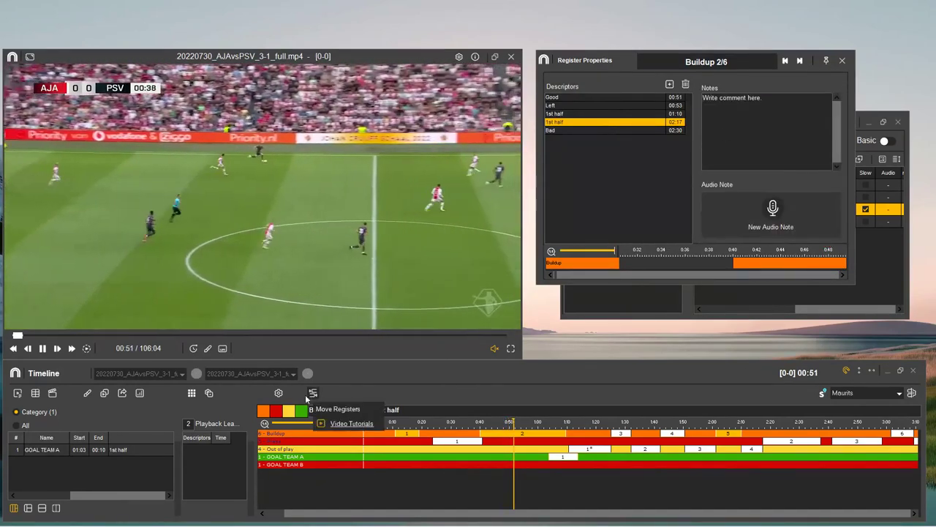
pyautogui.click(344, 231)
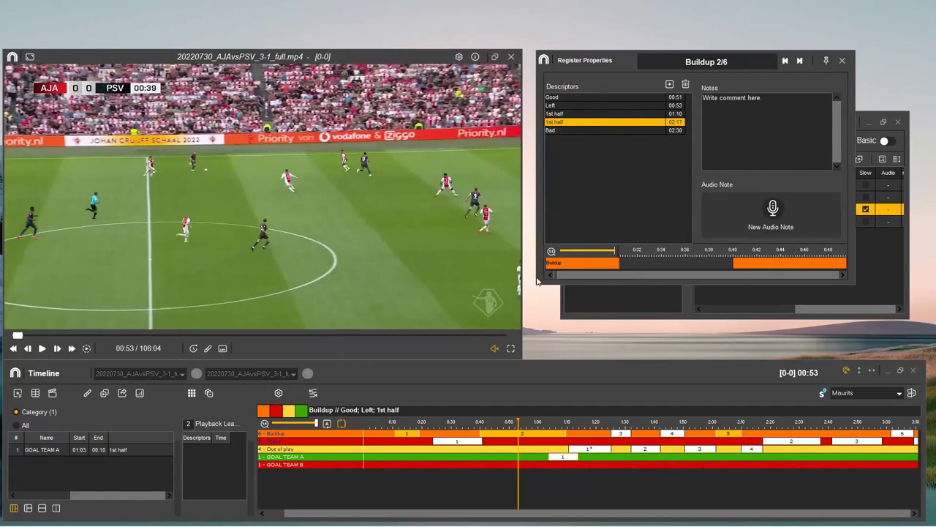
pyautogui.click(842, 60)
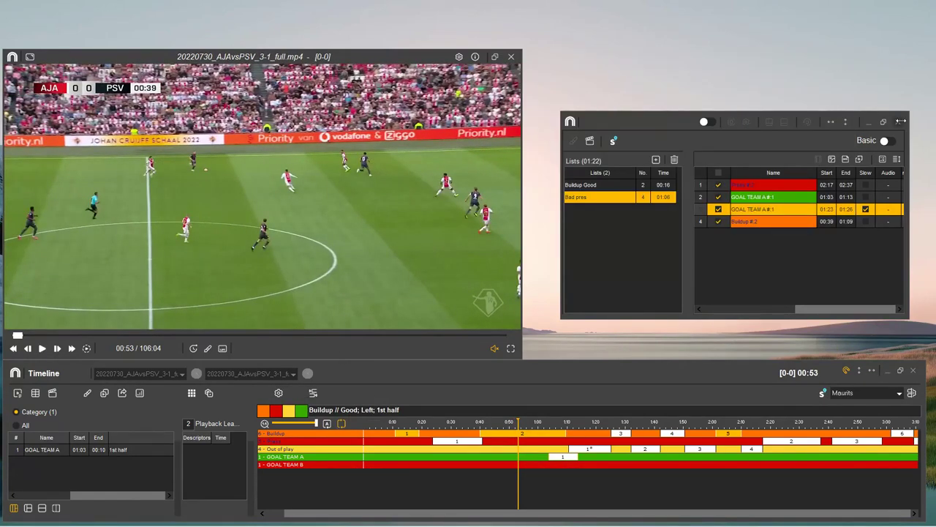
pyautogui.click(899, 121)
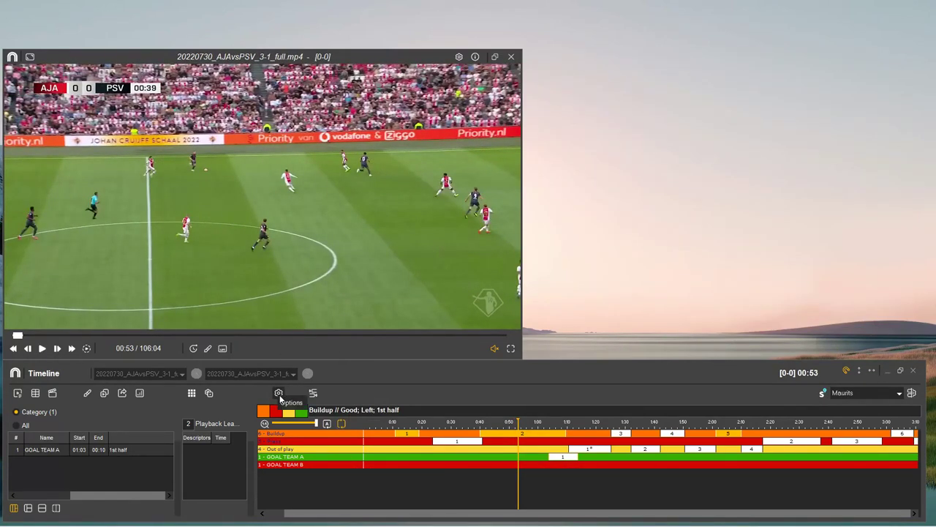
# Step: Examine the timeline's score and category row options, and close the match video
pyautogui.click(278, 395)
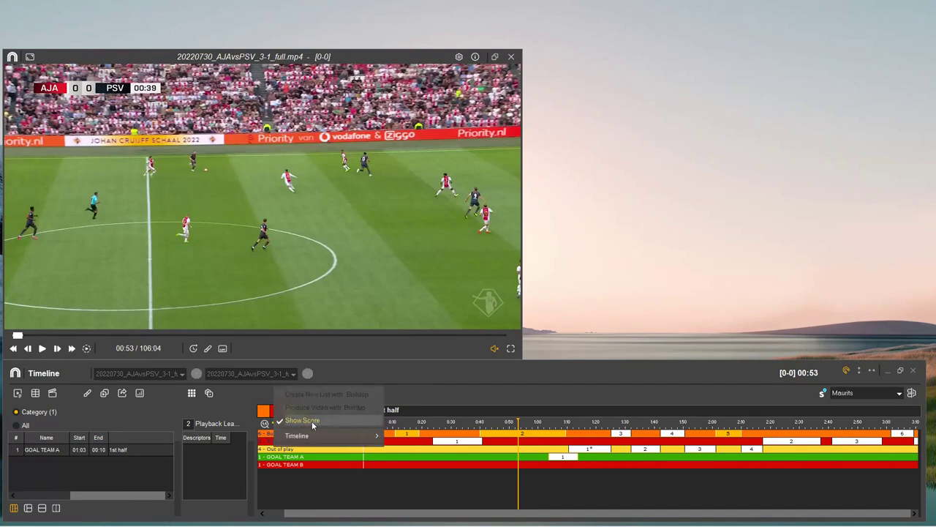
pyautogui.click(753, 410)
pyautogui.click(313, 393)
pyautogui.click(286, 384)
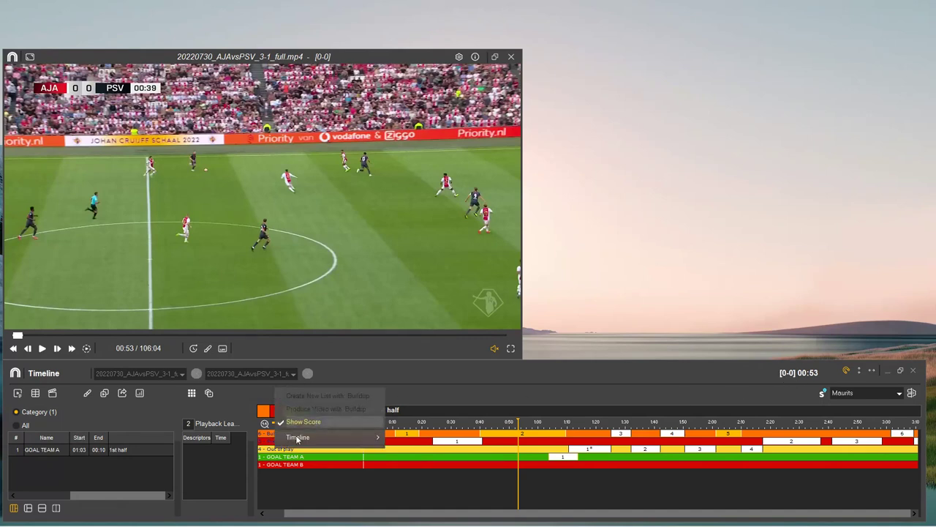
pyautogui.rightClick(274, 390)
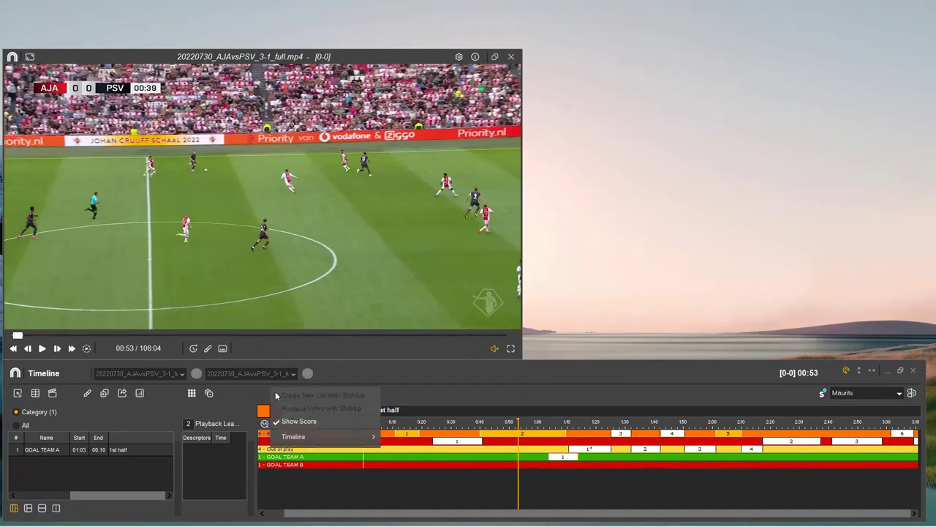
pyautogui.moveTo(325, 439)
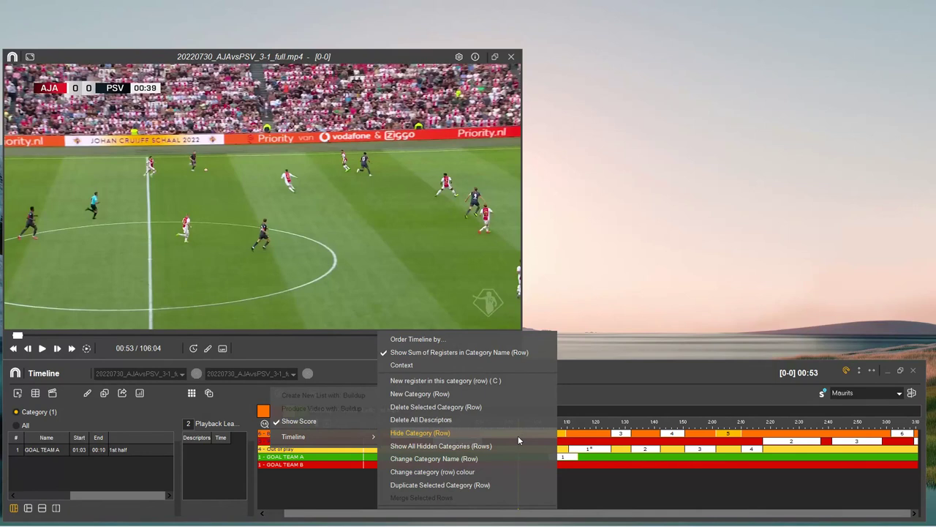
pyautogui.click(343, 352)
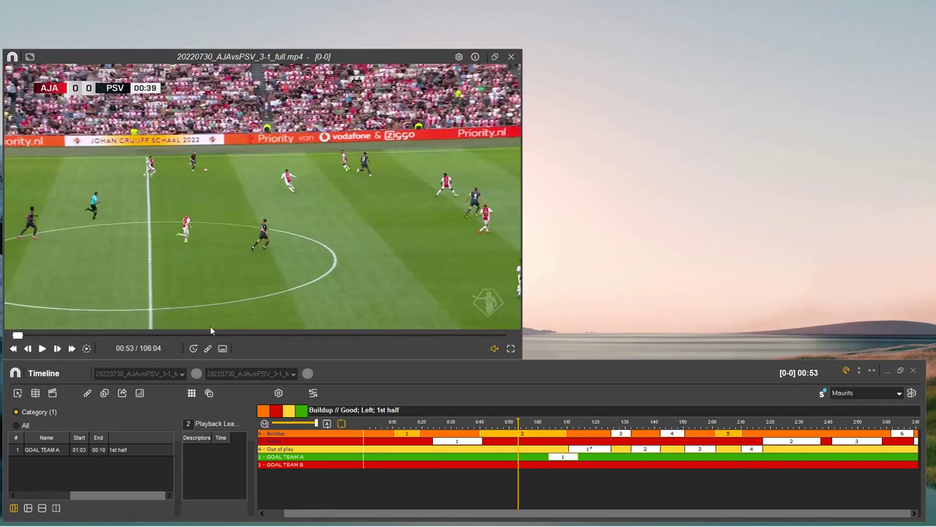
pyautogui.click(511, 56)
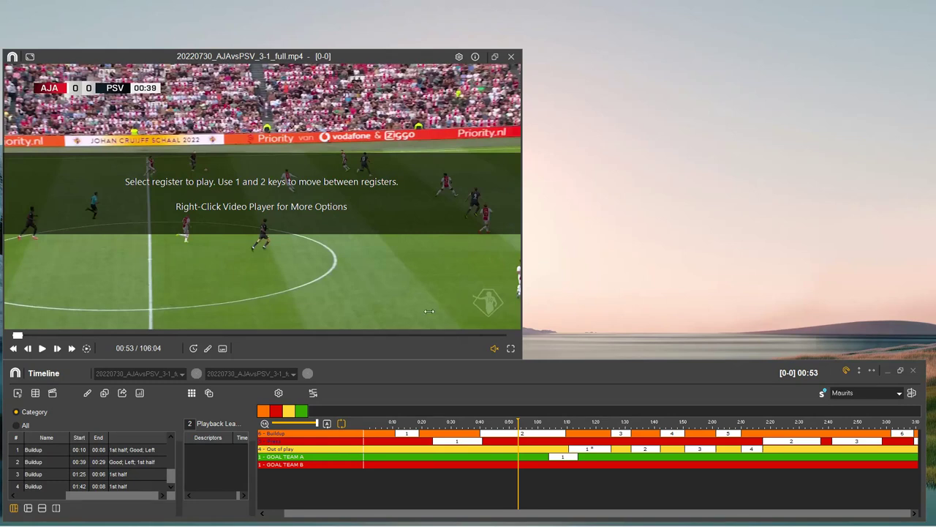
# Step: Open Hockey Dashboard 2021 from the existing dashboards and check its settings options
pyautogui.click(140, 393)
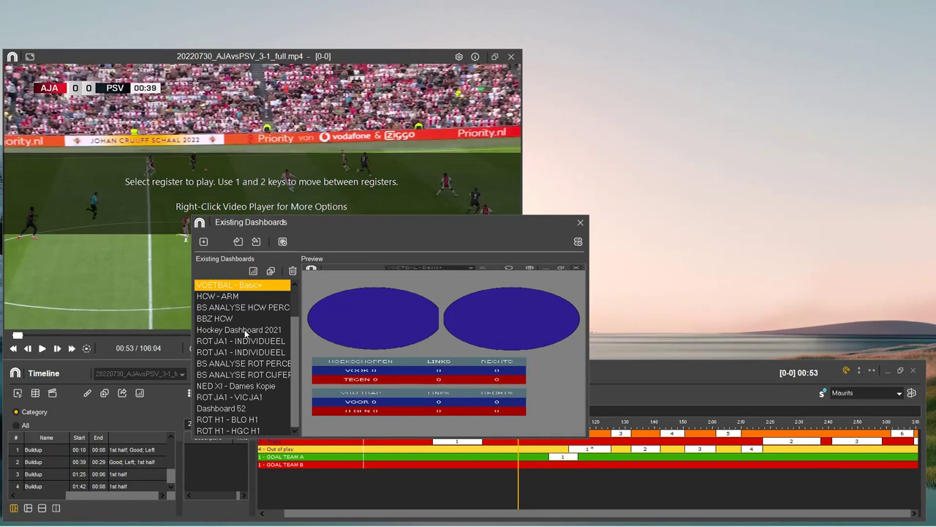
pyautogui.click(246, 333)
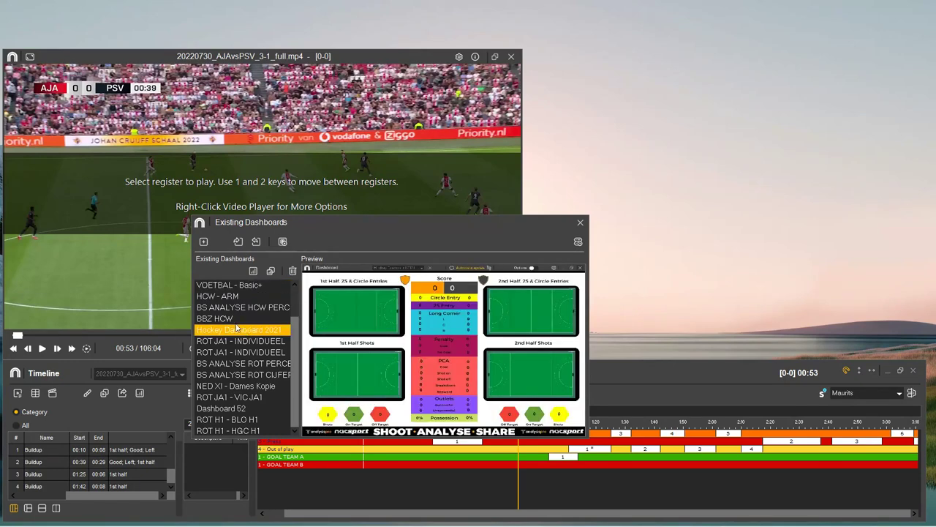
pyautogui.doubleClick(237, 329)
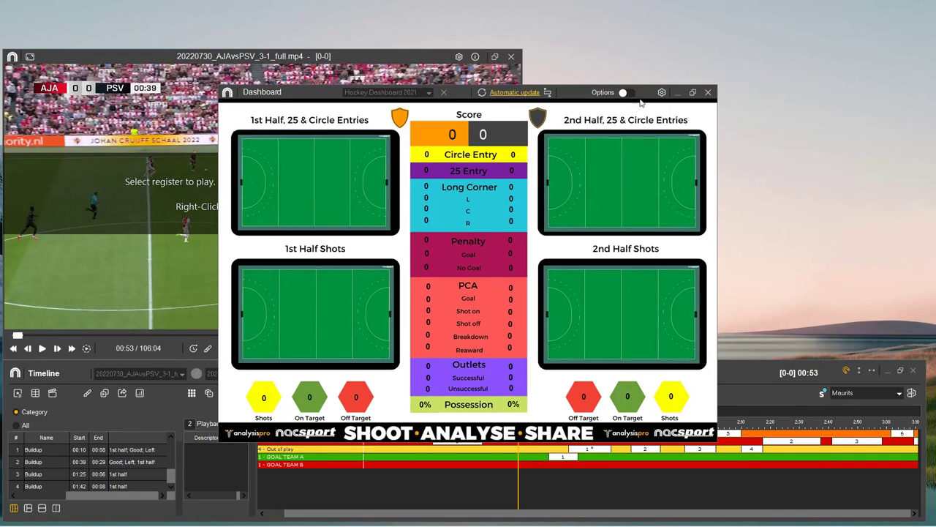
pyautogui.click(661, 92)
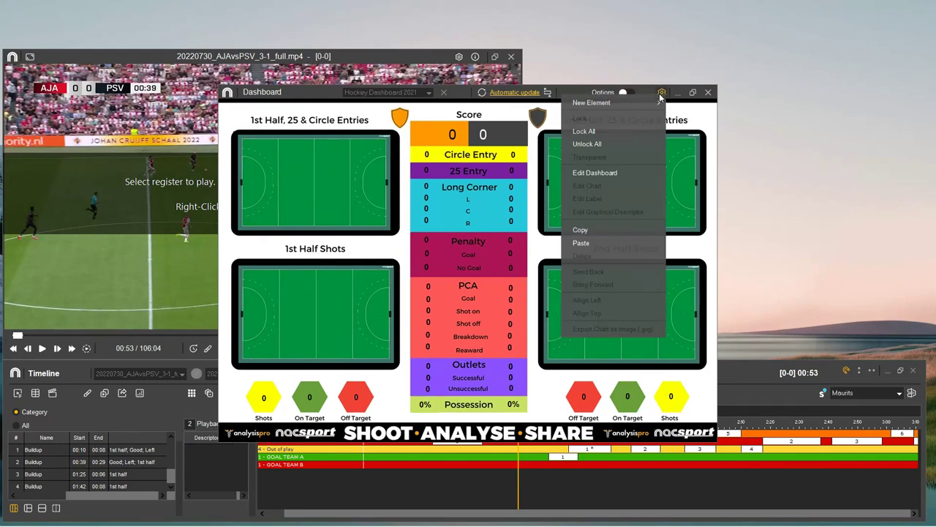
# Step: Export Hockey Dashboard 2021 as a .jpg image to the Video's folder and close the dashboard
pyautogui.click(627, 92)
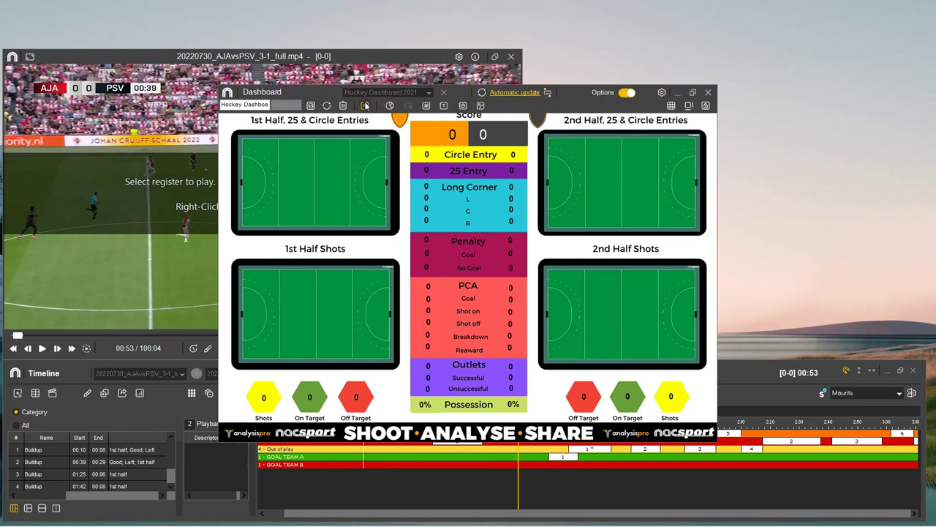
pyautogui.click(366, 107)
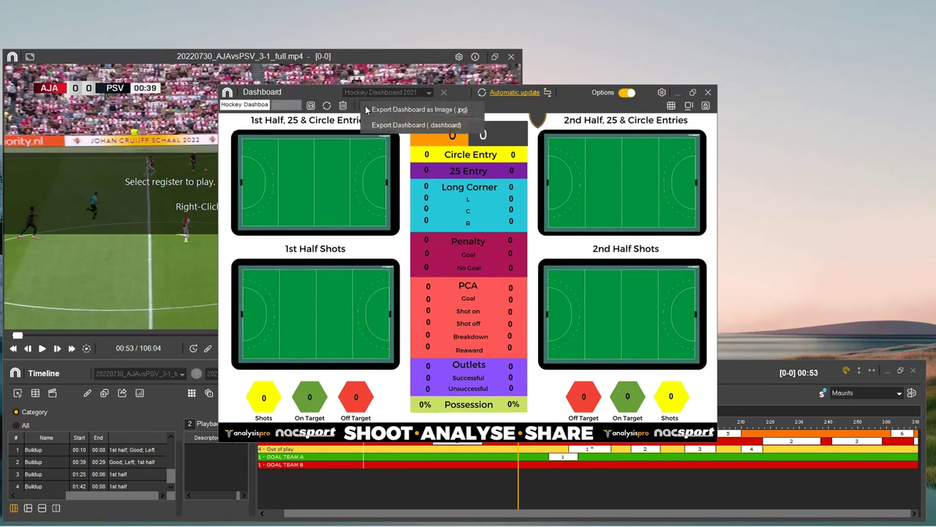
pyautogui.click(410, 109)
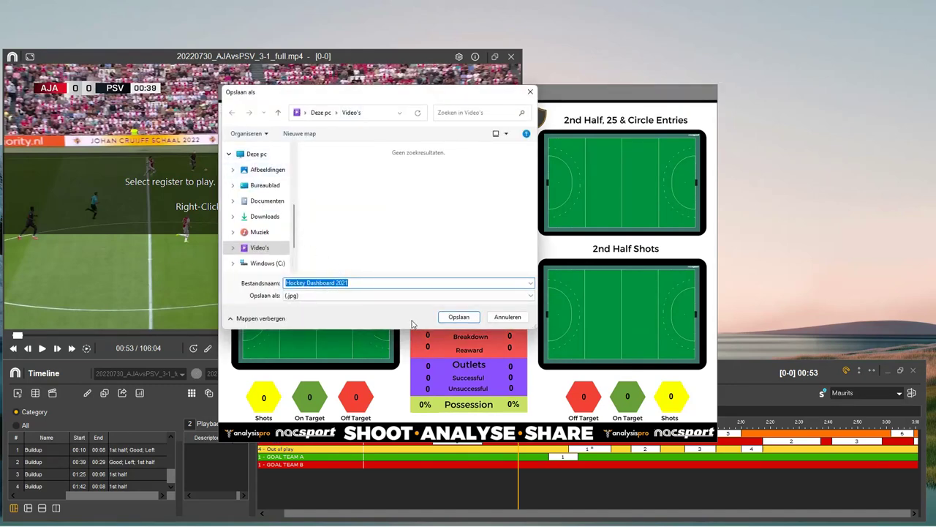
pyautogui.click(462, 319)
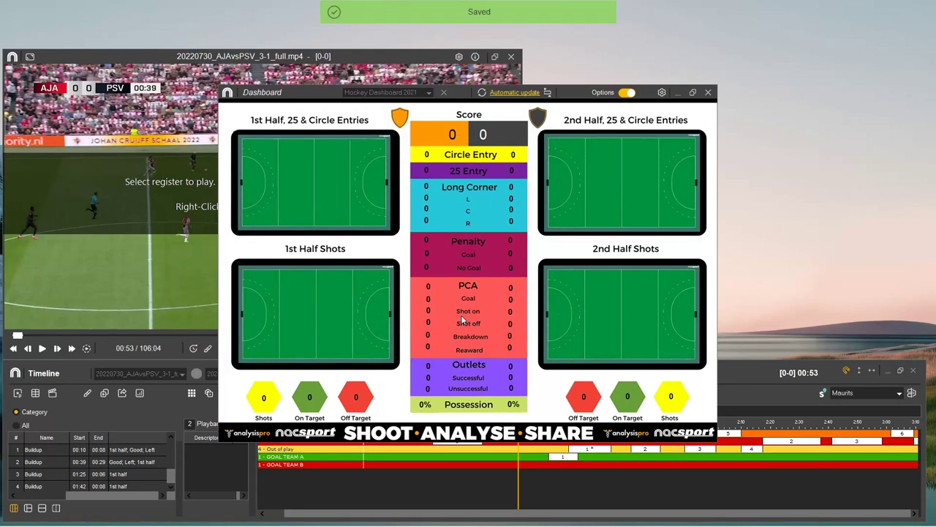
pyautogui.click(707, 93)
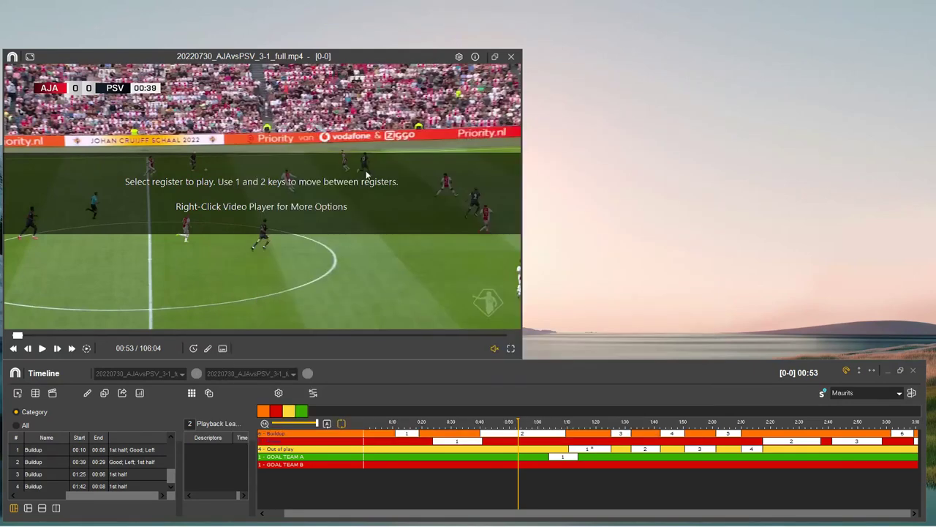
# Step: Open the lists window and try to insert the Hockey Dashboard 2021 image from the Video's folder
pyautogui.click(16, 393)
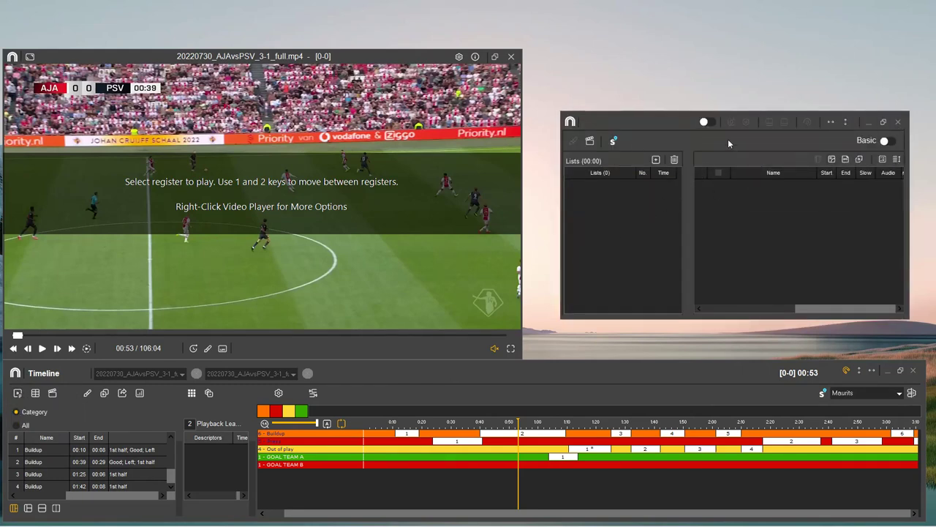
pyautogui.click(832, 160)
pyautogui.scroll(-2, 619, 271)
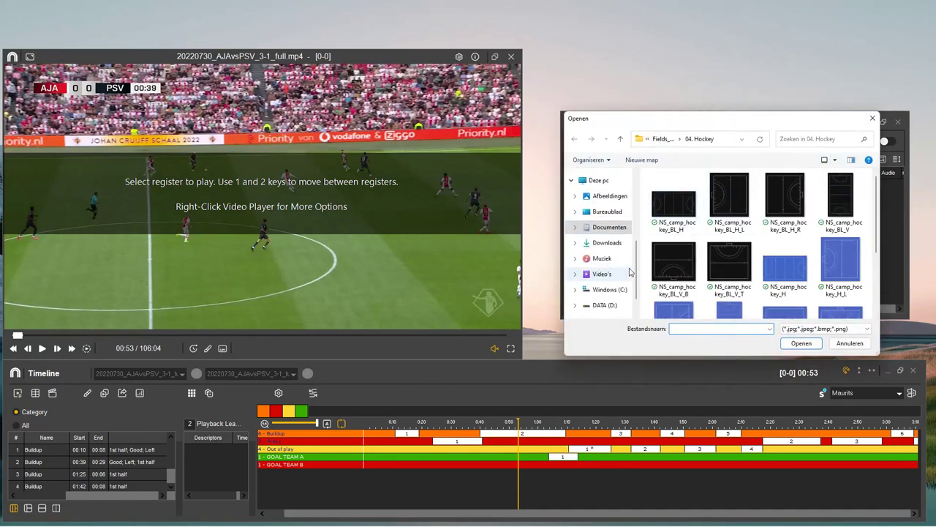
pyautogui.click(607, 274)
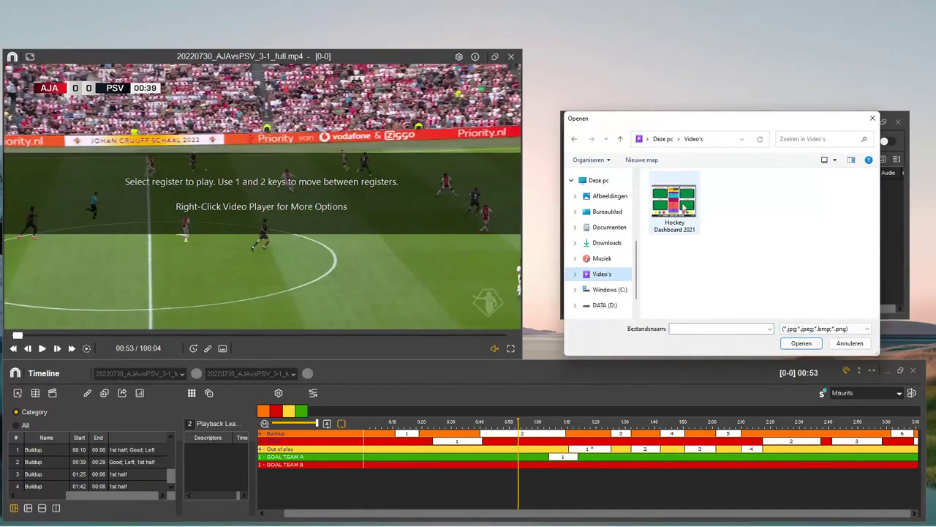
pyautogui.click(684, 208)
pyautogui.click(801, 343)
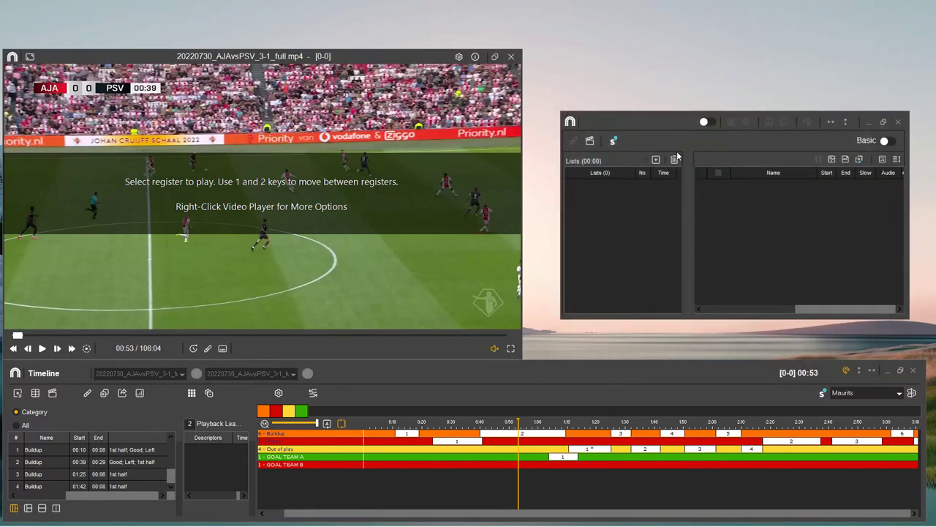
# Step: Close the lists window and the match timeline to return to the start screen
pyautogui.moveTo(667, 132); pyautogui.dragTo(627, 132)
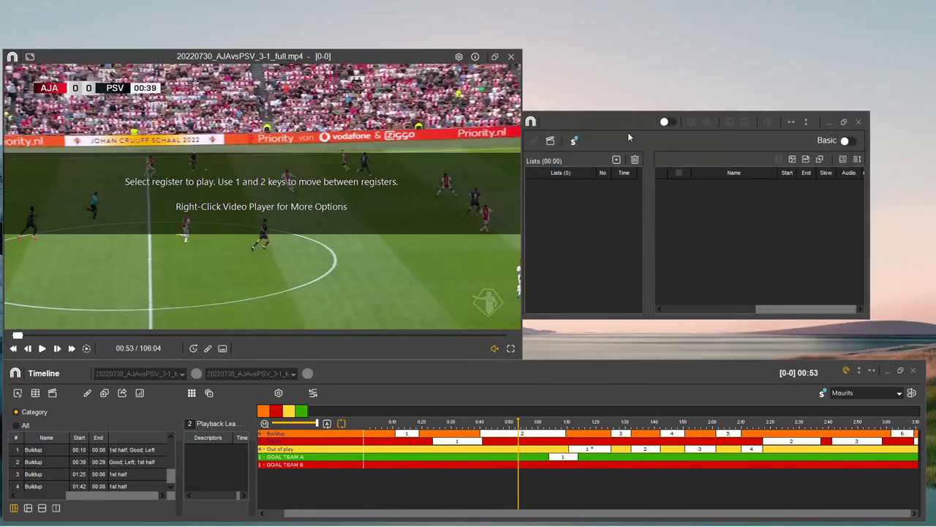
pyautogui.click(859, 121)
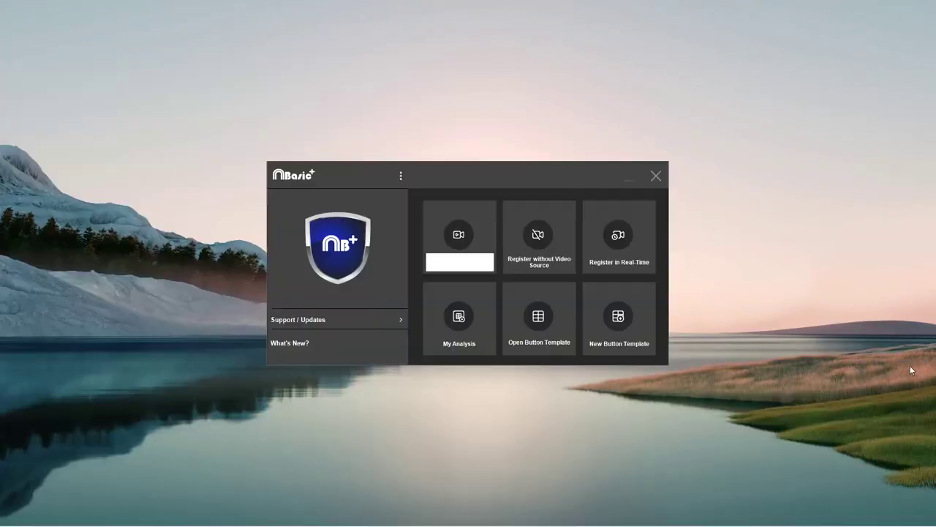
pyautogui.click(913, 370)
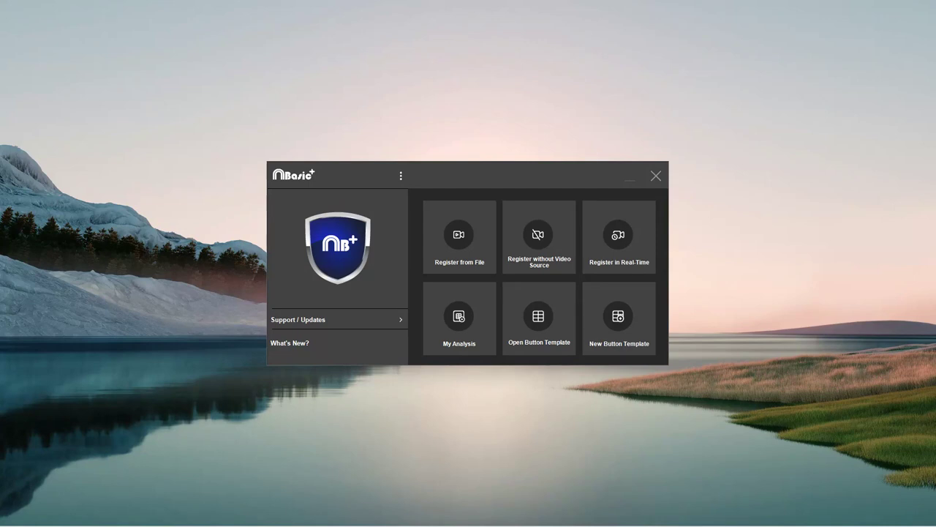
# Step: View the file naming dialog for a new Register in Real-Time video capture and cancel it
pyautogui.click(627, 245)
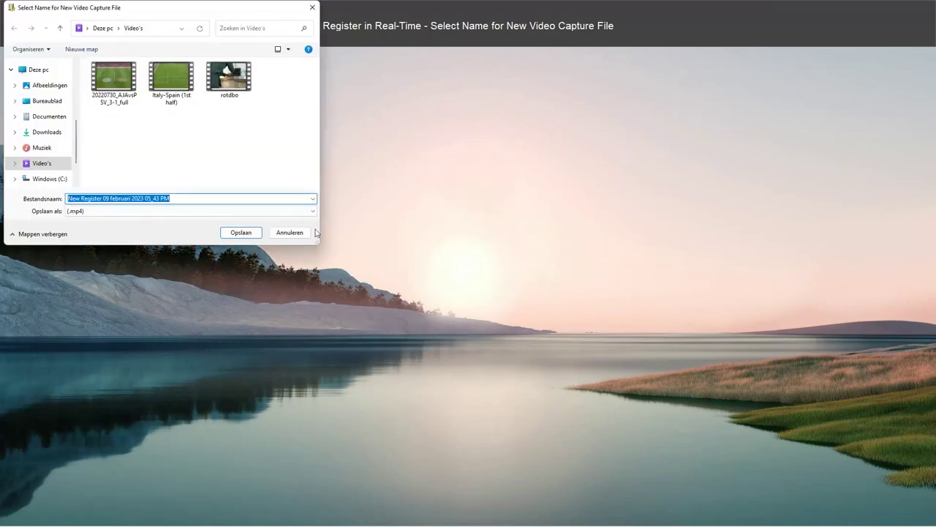
pyautogui.click(289, 232)
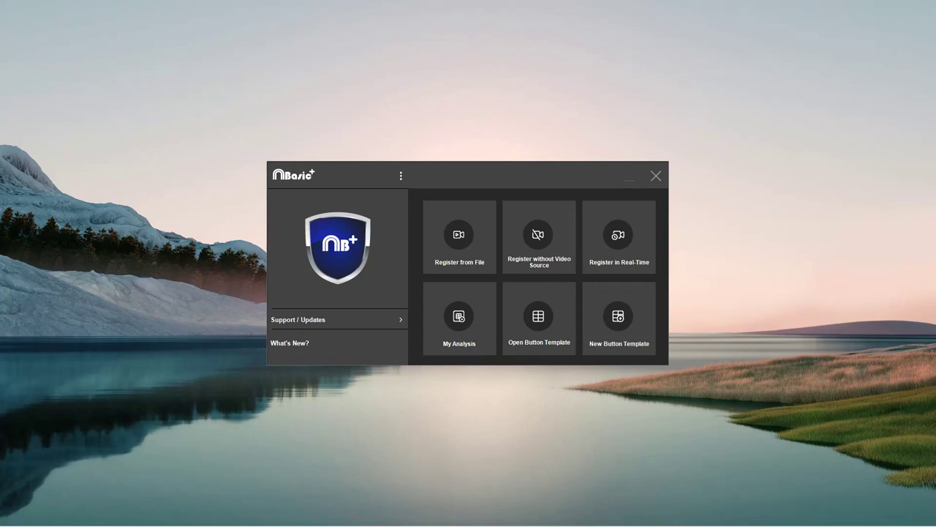
# Step: Switch to the web browser, maximize it and show the header of Nacsport's Free Sample Downloads page
pyautogui.hotkey('alt', 'Tab')
pyautogui.hotkey('alt', 'Tab')
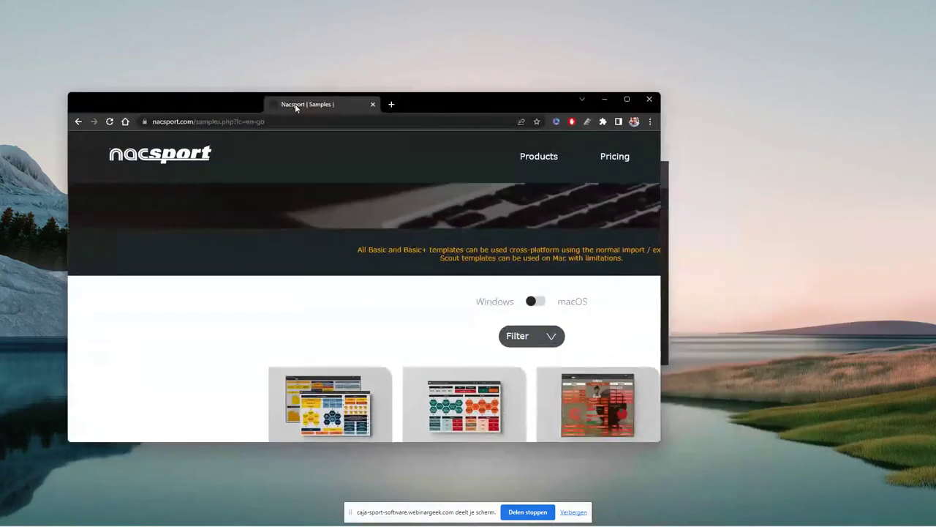
pyautogui.doubleClick(320, 100)
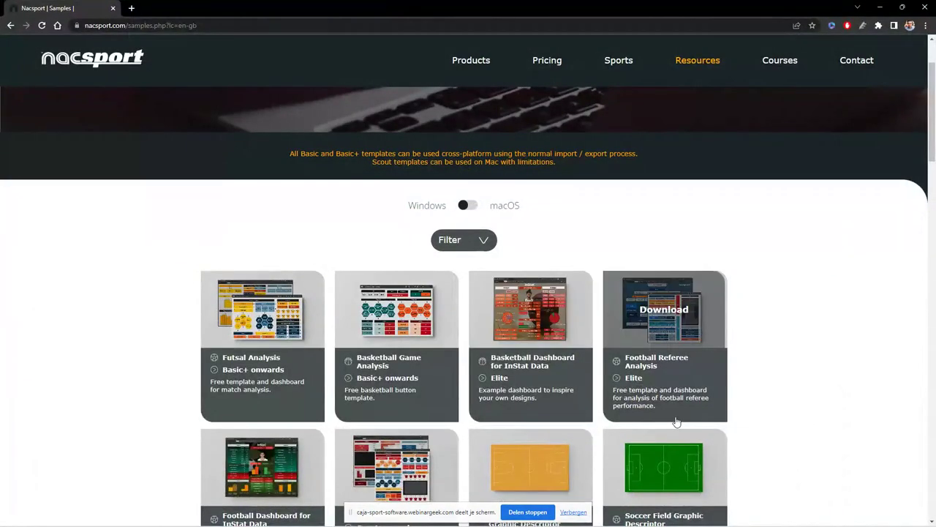
pyautogui.scroll(-2, 707, 410)
pyautogui.scroll(1, 699, 364)
pyautogui.scroll(2, 699, 364)
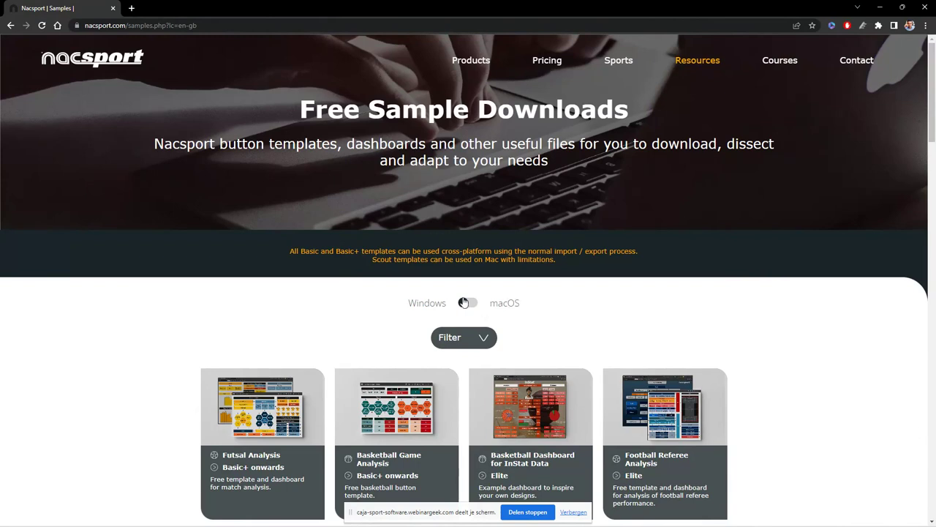
# Step: Preview the macOS samples, return to the Windows samples and look through the field and court graphic descriptors
pyautogui.click(471, 304)
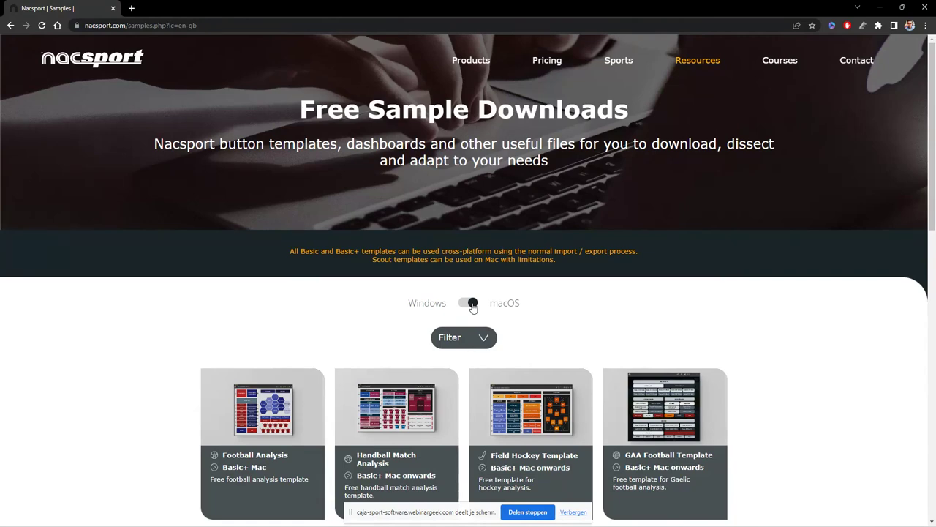
pyautogui.click(473, 305)
pyautogui.scroll(-2, 659, 320)
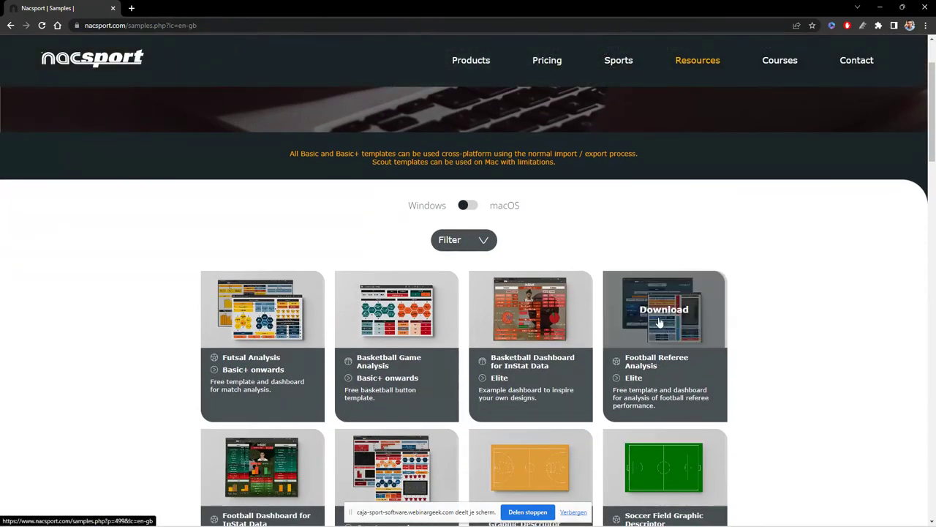
pyautogui.scroll(-3, 825, 345)
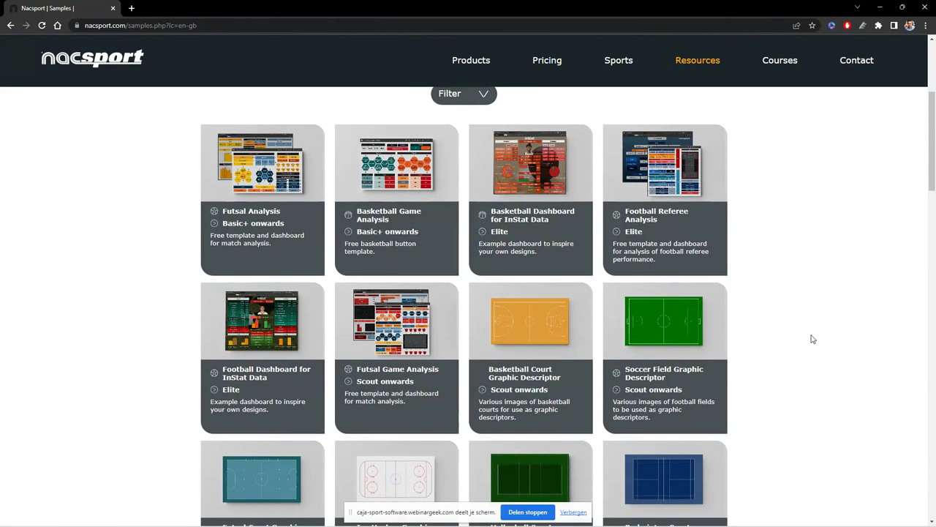
pyautogui.scroll(-2, 776, 331)
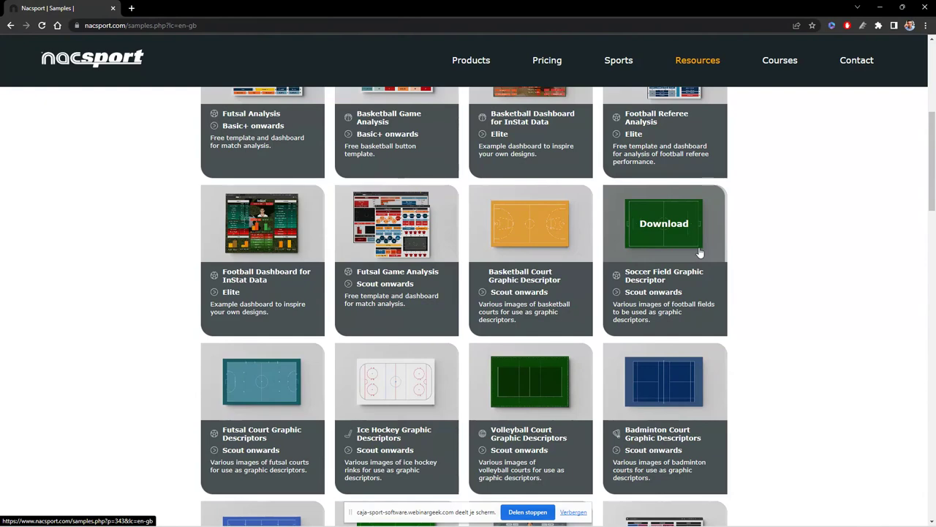
pyautogui.scroll(-2, 702, 256)
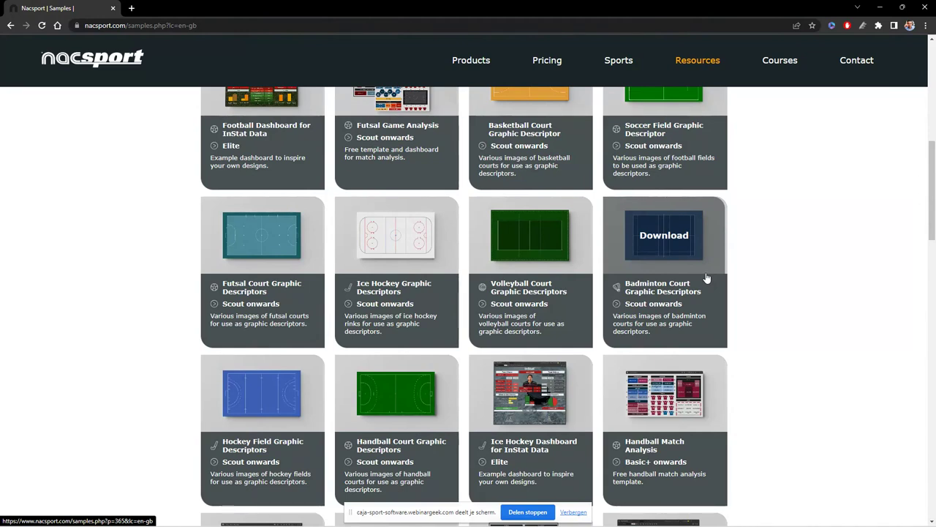
pyautogui.scroll(-1, 707, 278)
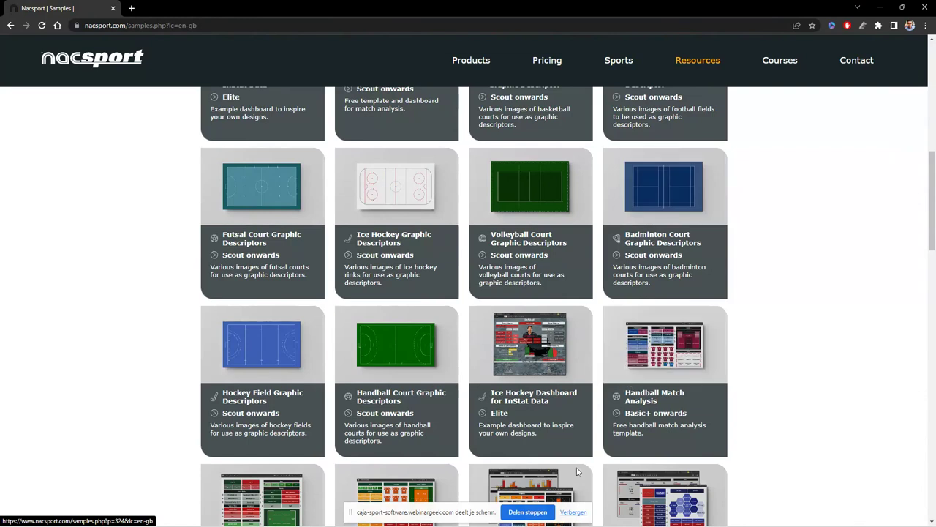
# Step: Hide the screen-sharing notice and examine the button templates and dashboards offered for each sport and Nacsport version
pyautogui.click(573, 513)
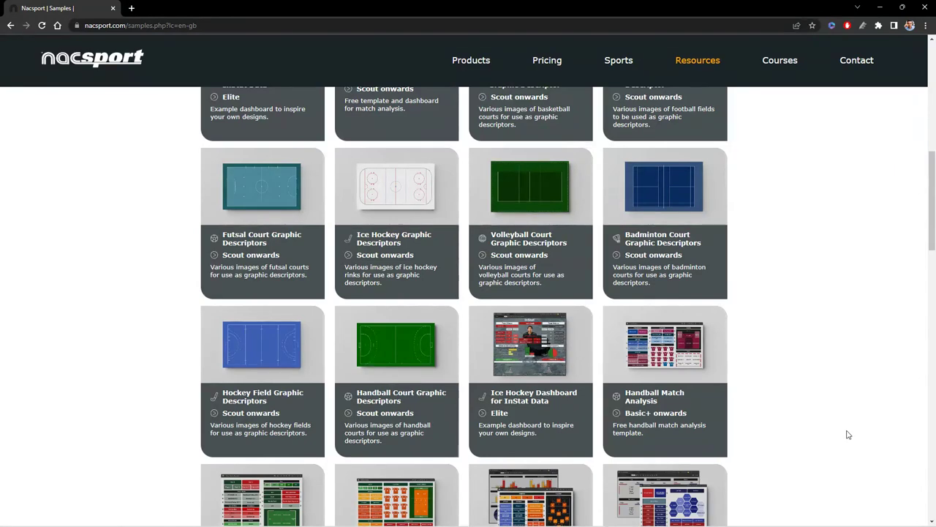
pyautogui.scroll(-1, 801, 393)
pyautogui.scroll(1, 800, 393)
pyautogui.scroll(-1, 776, 373)
pyautogui.scroll(-2, 776, 373)
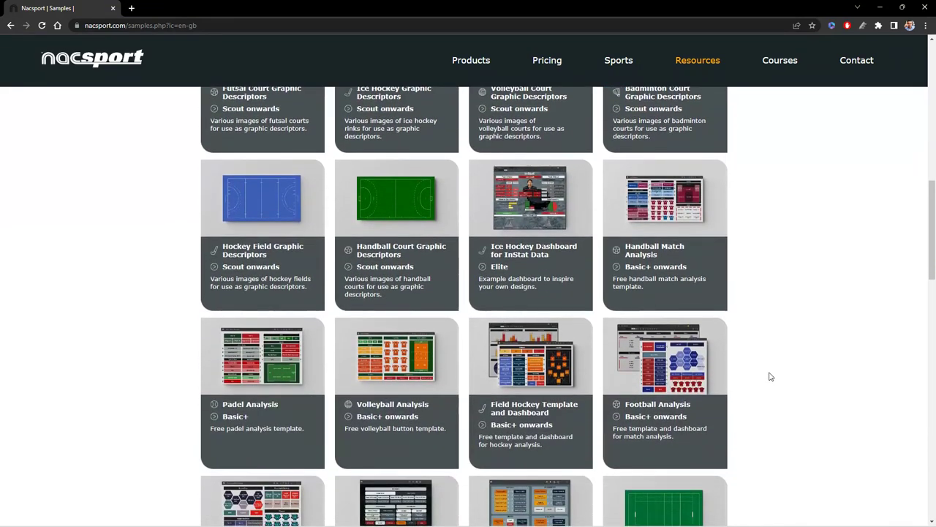
pyautogui.moveTo(492, 382)
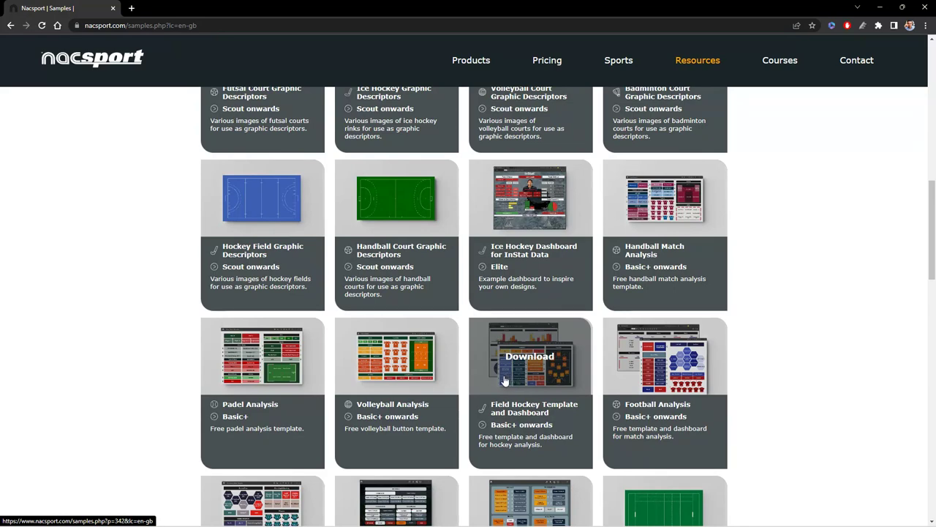
pyautogui.scroll(-2, 527, 366)
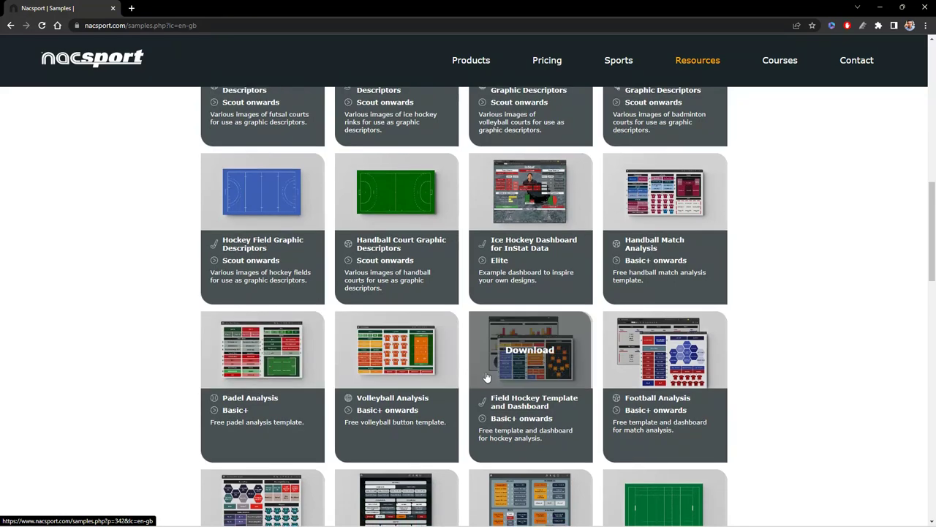
pyautogui.scroll(-2, 871, 381)
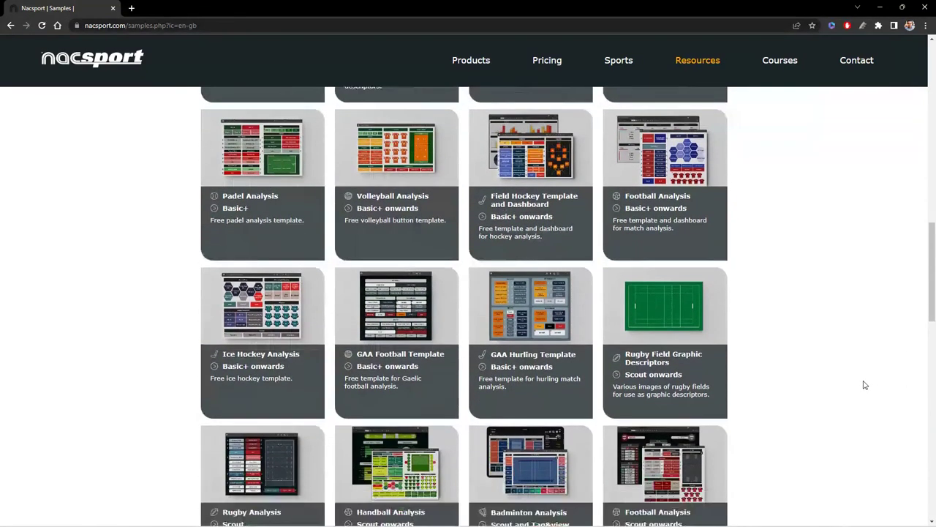
pyautogui.scroll(-1, 861, 383)
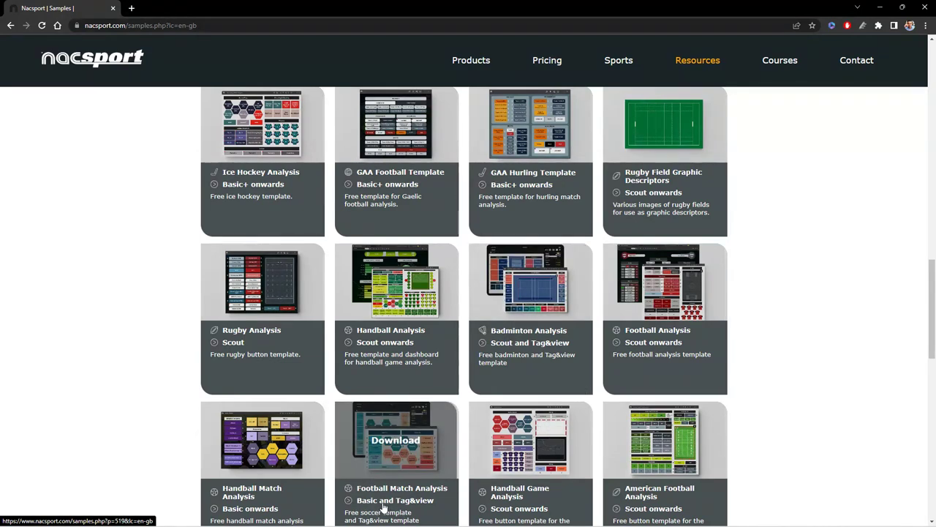
pyautogui.scroll(-3, 367, 517)
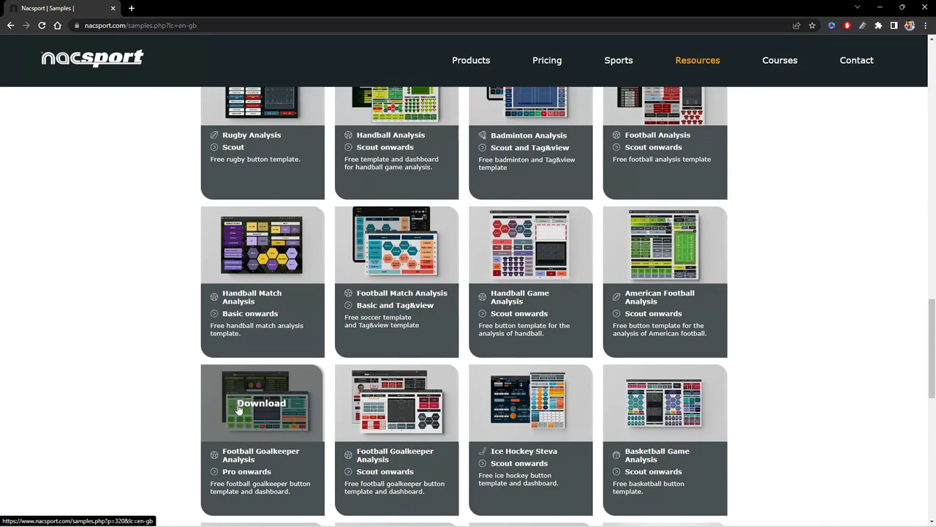
pyautogui.scroll(-1, 232, 410)
pyautogui.scroll(-3, 127, 399)
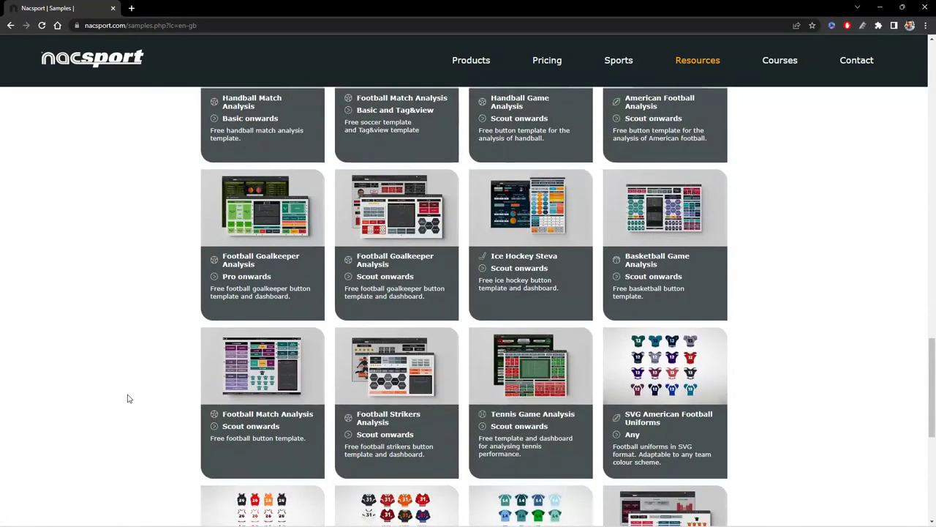
# Step: Look through the remaining free templates and SVG uniforms on the samples page and close the browser
pyautogui.scroll(-2, 127, 399)
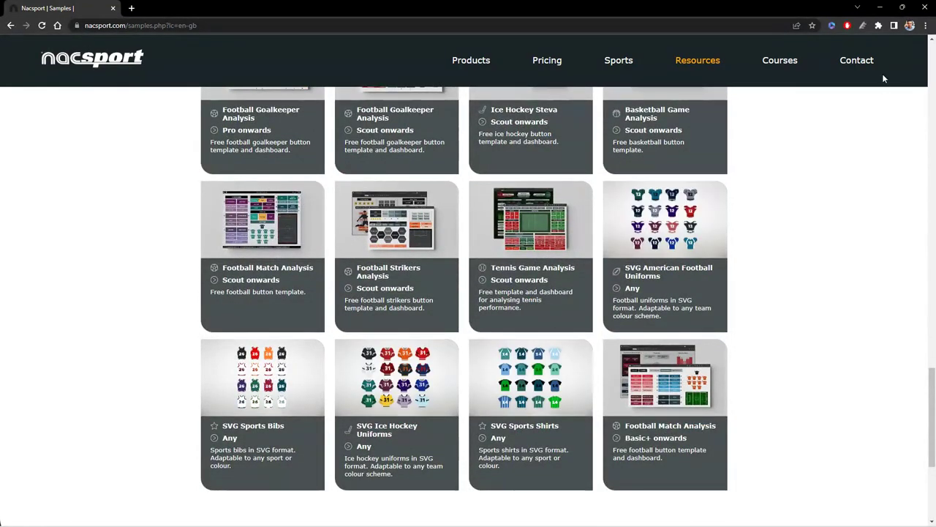
pyautogui.click(924, 9)
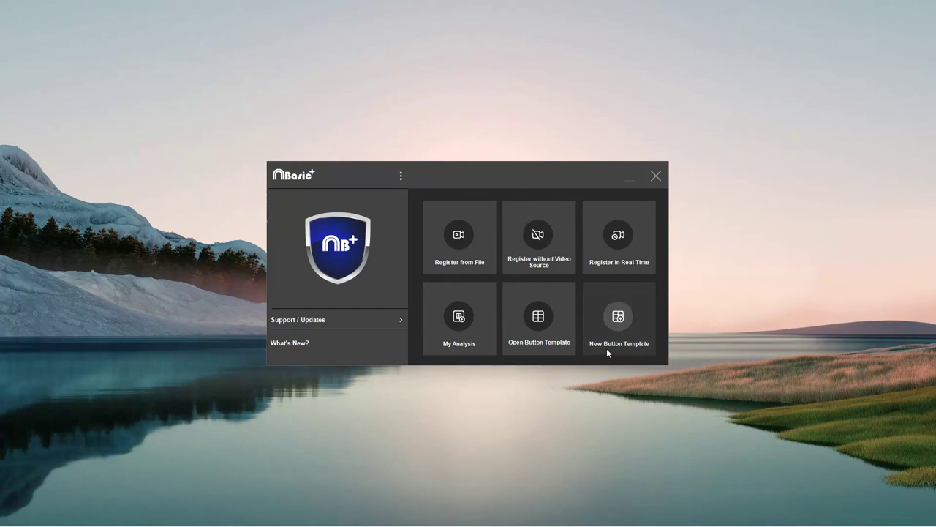
# Step: Open the NS WEB button template and place its button window and the Buttons properties window side by side
pyautogui.click(547, 318)
pyautogui.scroll(-5, 507, 384)
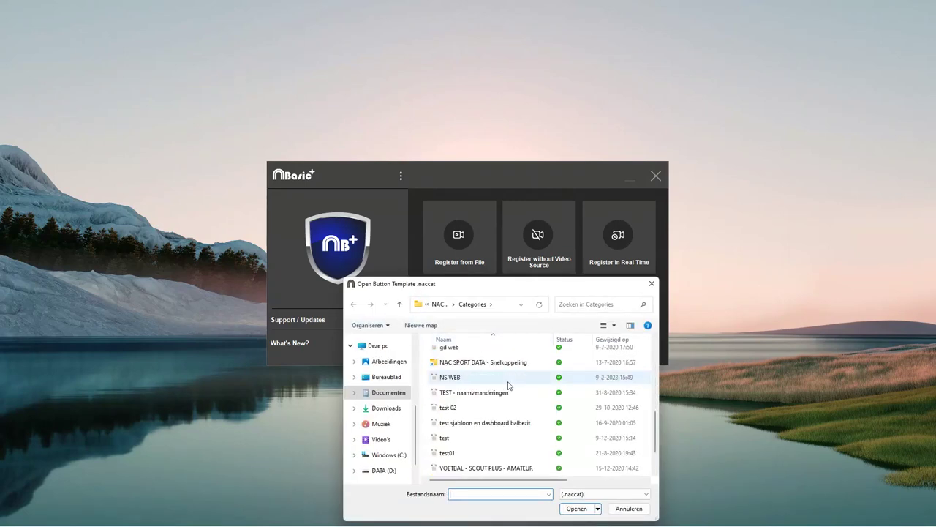
pyautogui.scroll(2, 509, 385)
pyautogui.scroll(-5, 509, 386)
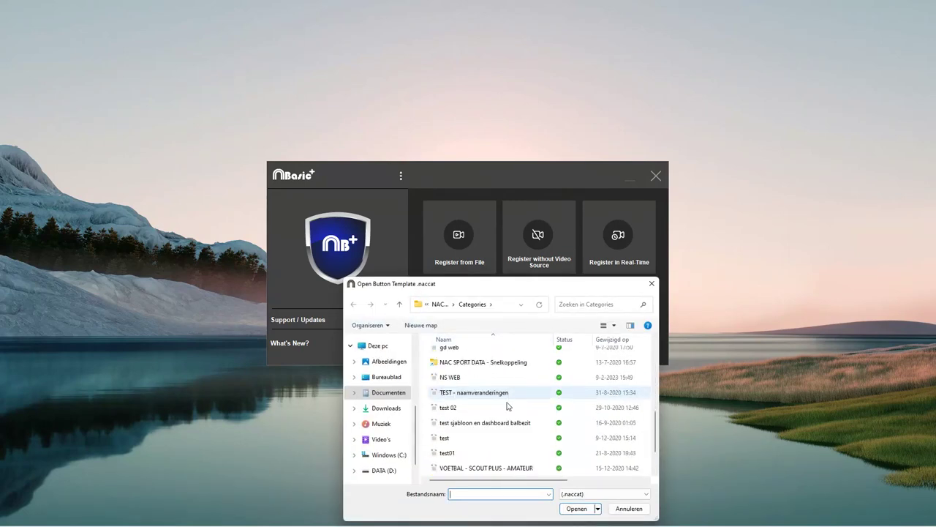
pyautogui.moveTo(490, 295); pyautogui.dragTo(935, 263)
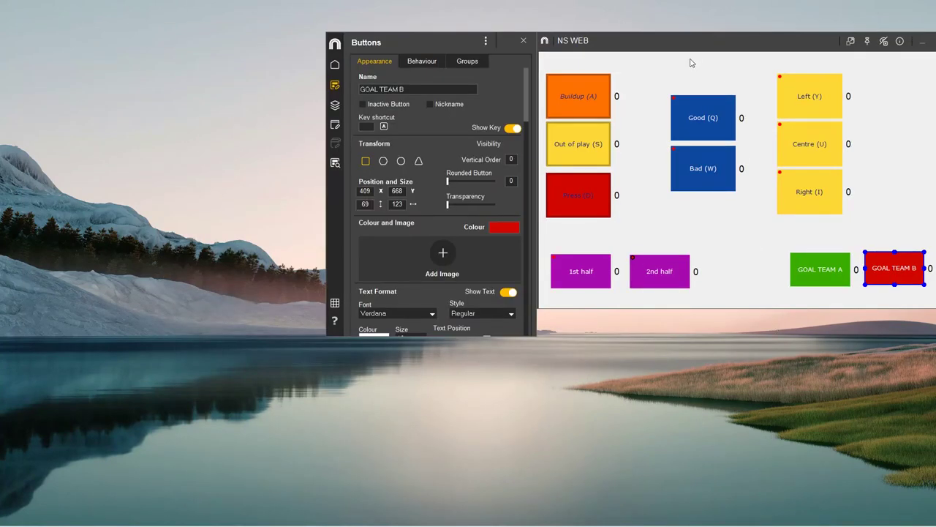
pyautogui.moveTo(680, 43); pyautogui.dragTo(583, 64)
pyautogui.moveTo(475, 49); pyautogui.dragTo(326, 67)
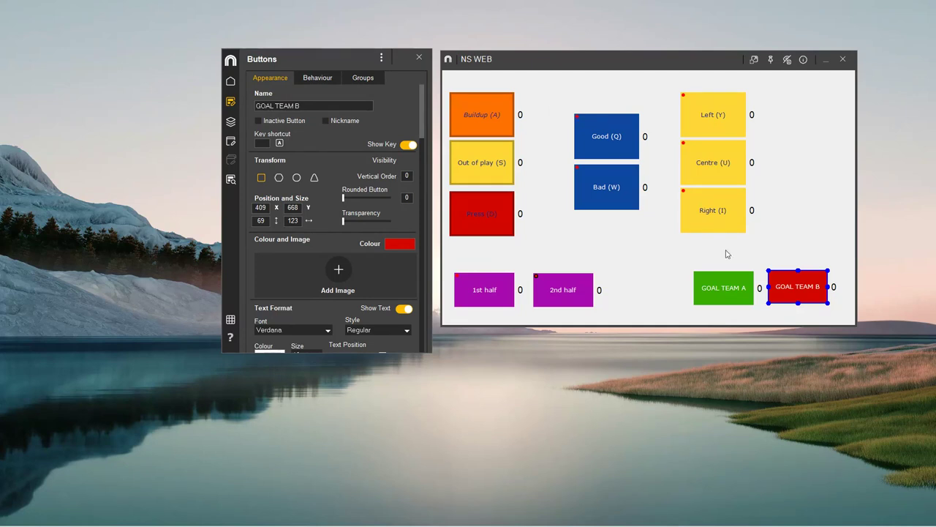
# Step: Set the GOAL TEAM A button's category times to PRE 30 seconds and POST 0 seconds
pyautogui.click(730, 288)
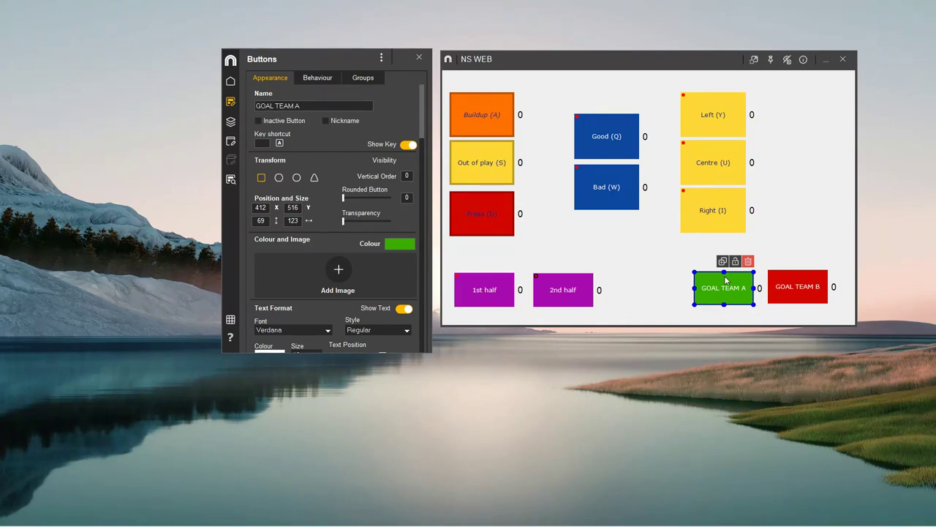
pyautogui.click(317, 78)
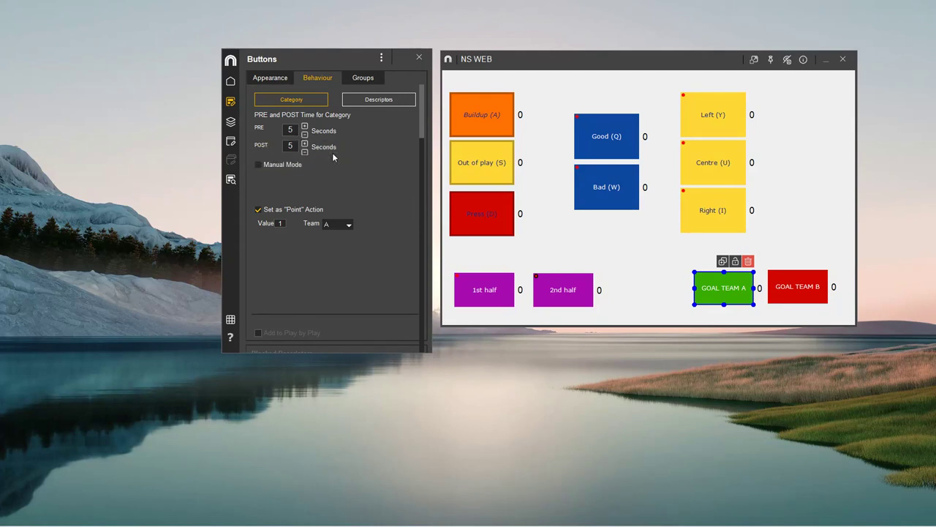
pyautogui.doubleClick(291, 130)
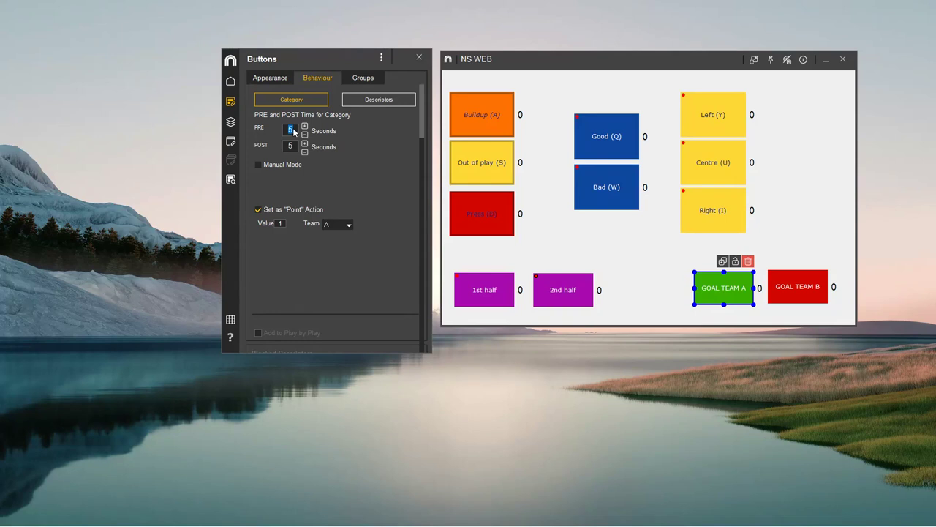
pyautogui.write('30')
pyautogui.doubleClick(298, 147)
pyautogui.write('0')
pyautogui.click(617, 245)
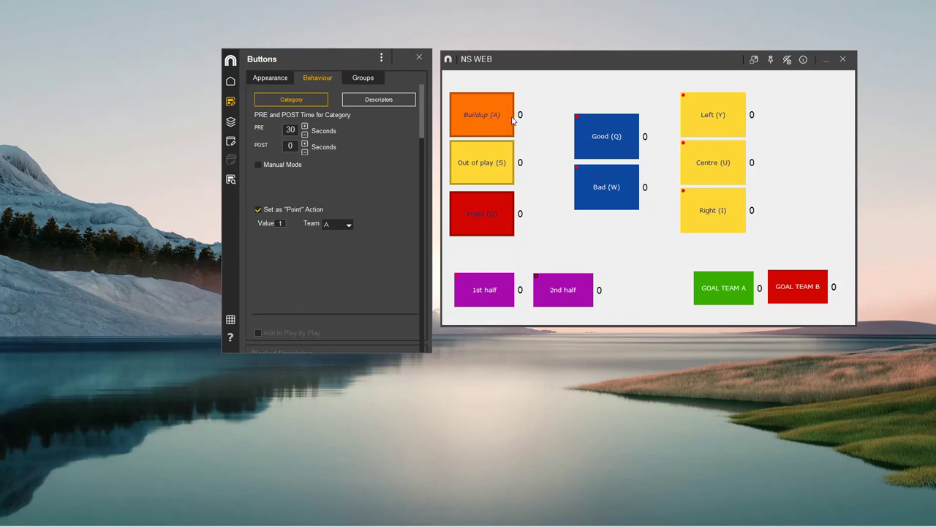
# Step: Examine the Buildup button's behaviour settings, including its Manual Mode option and Excluding Buttons list
pyautogui.click(490, 118)
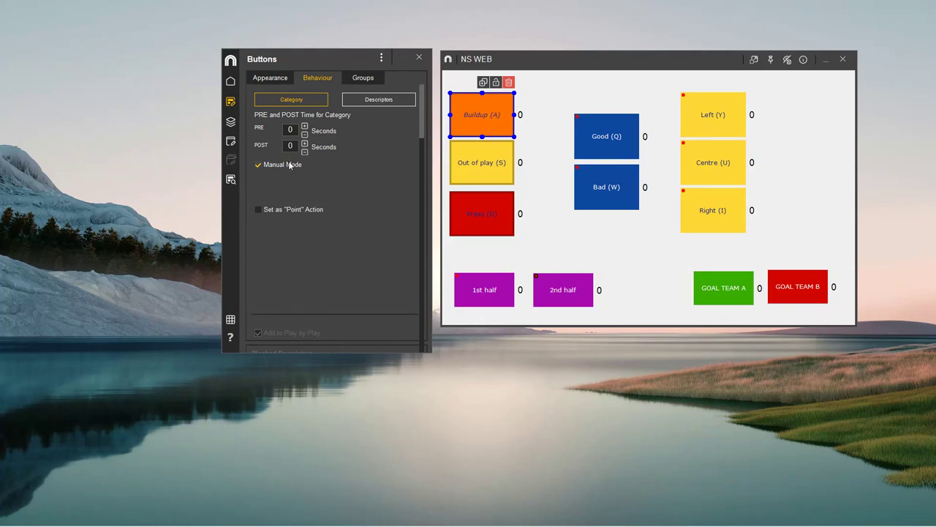
pyautogui.scroll(-3, 289, 172)
pyautogui.scroll(-1, 289, 179)
pyautogui.click(291, 337)
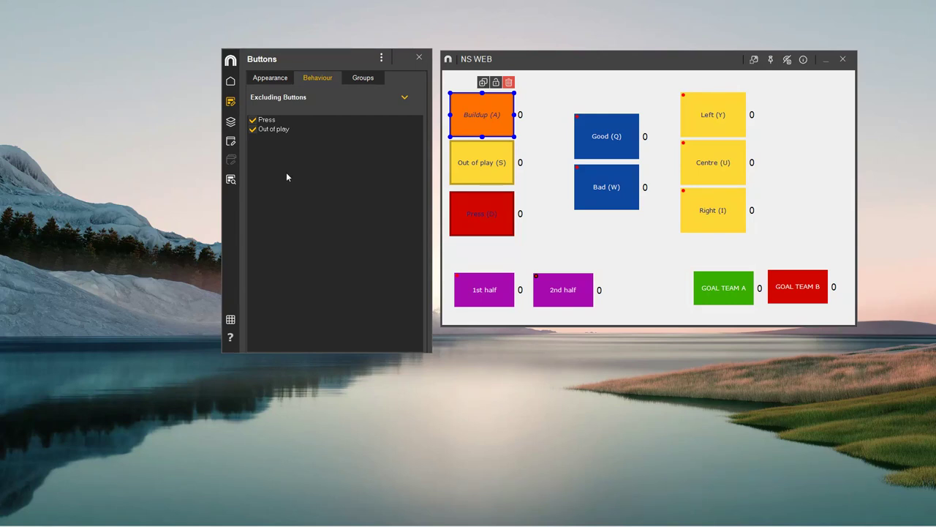
# Step: Close the template editor, restart Nacsport and reopen the NS WEB button template
pyautogui.hotkey('alt', 'F4')
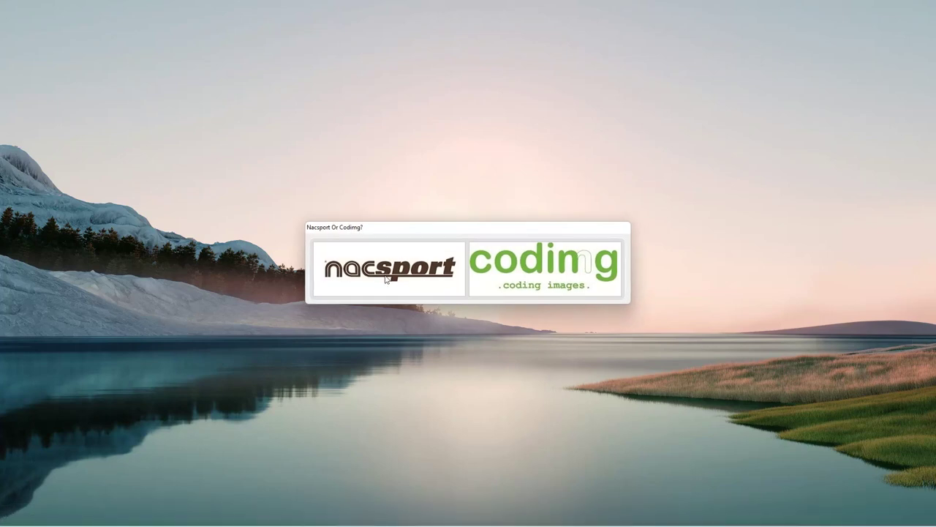
pyautogui.click(385, 279)
pyautogui.click(515, 320)
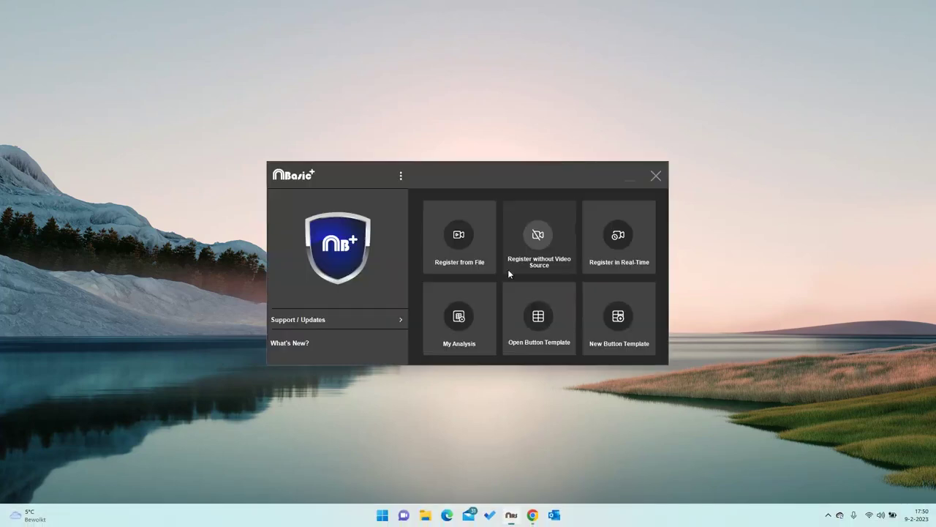
pyautogui.click(539, 304)
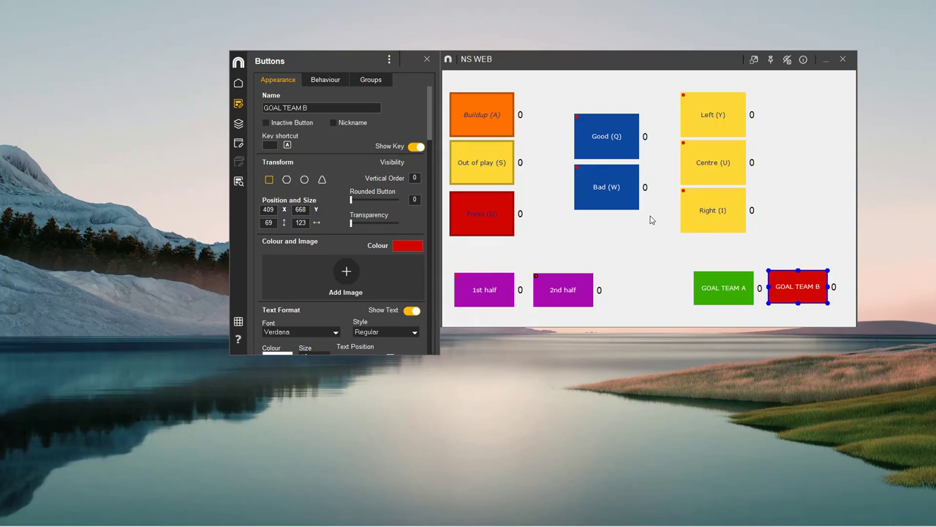
# Step: Examine the Good button's descriptor behaviour options and the appearance settings of the Good and Buildup buttons
pyautogui.click(616, 135)
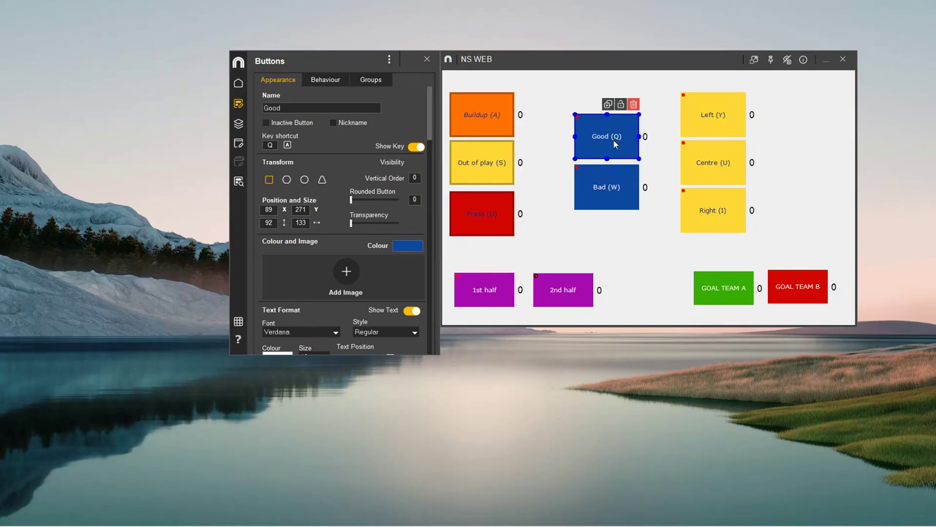
pyautogui.click(326, 79)
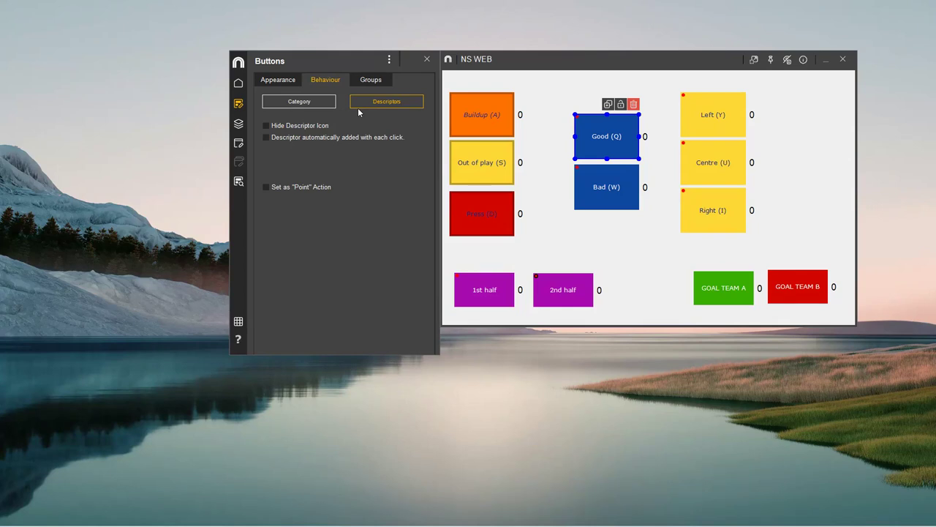
pyautogui.click(578, 223)
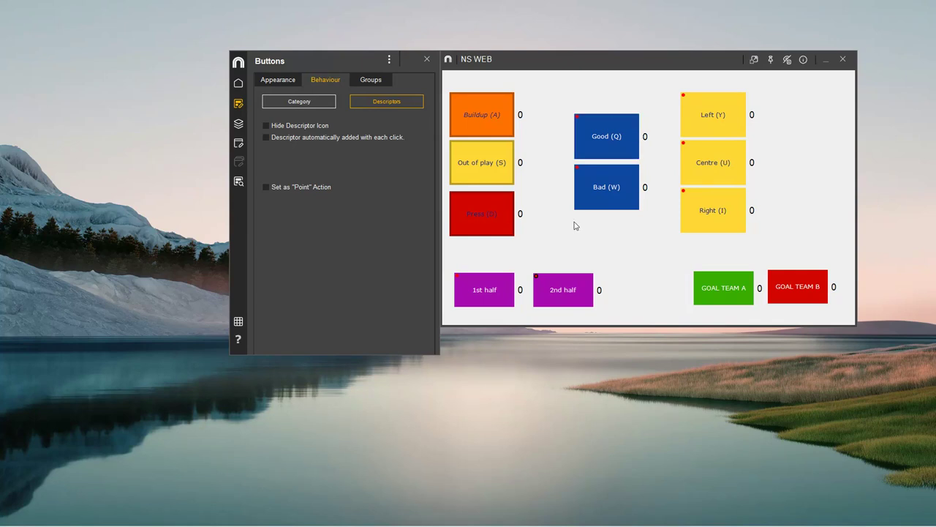
pyautogui.click(278, 79)
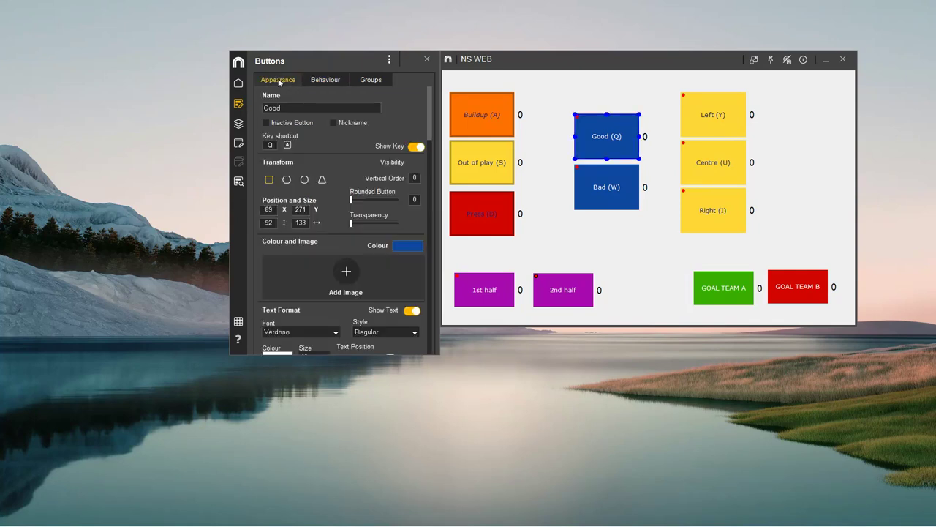
pyautogui.click(483, 114)
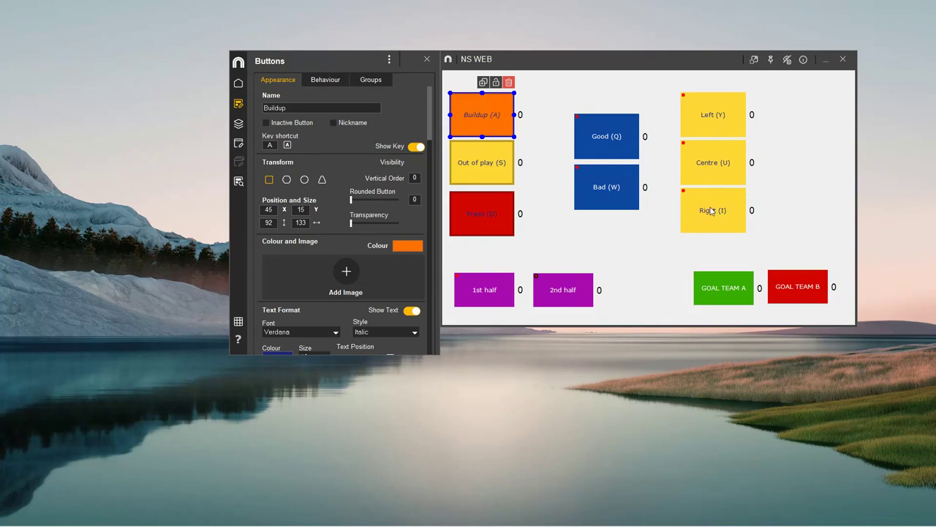
# Step: Change the shape of the Good and Bad buttons to circles, one after the other
pyautogui.click(605, 137)
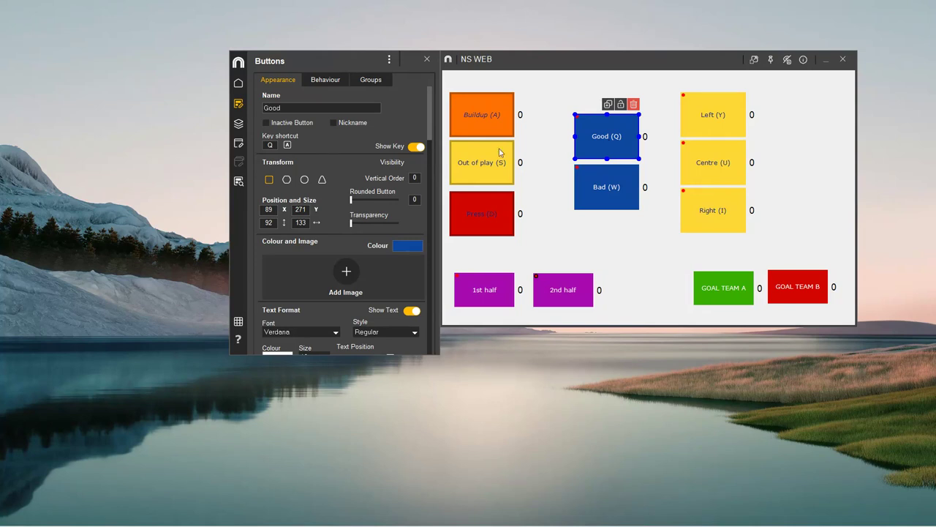
pyautogui.click(304, 180)
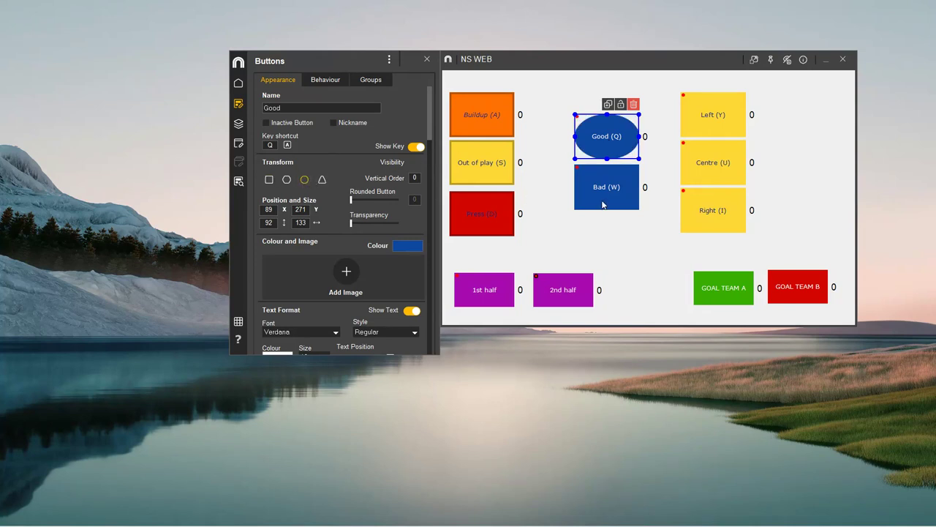
pyautogui.click(605, 188)
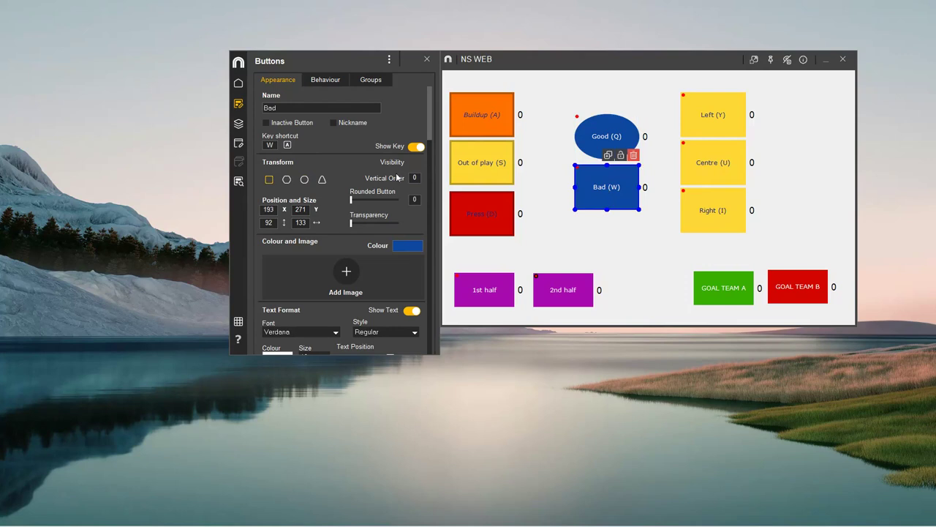
pyautogui.click(303, 180)
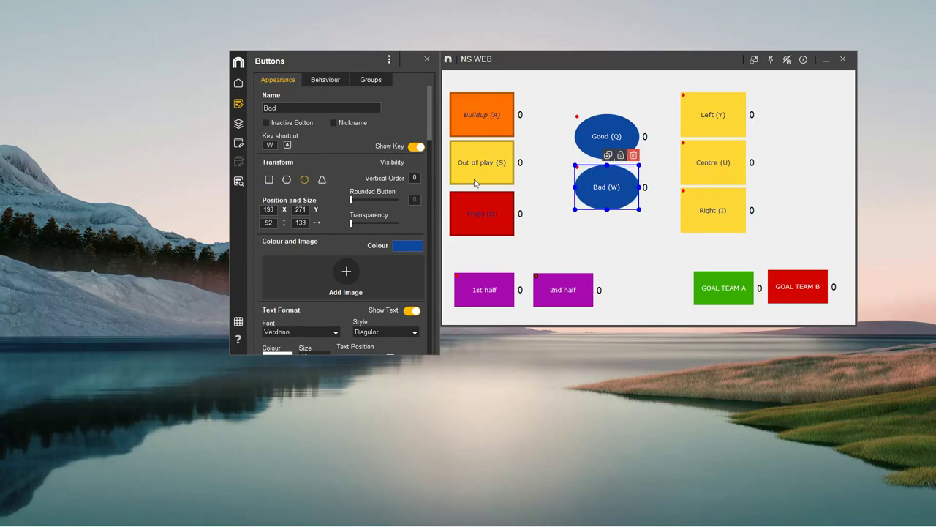
pyautogui.click(549, 171)
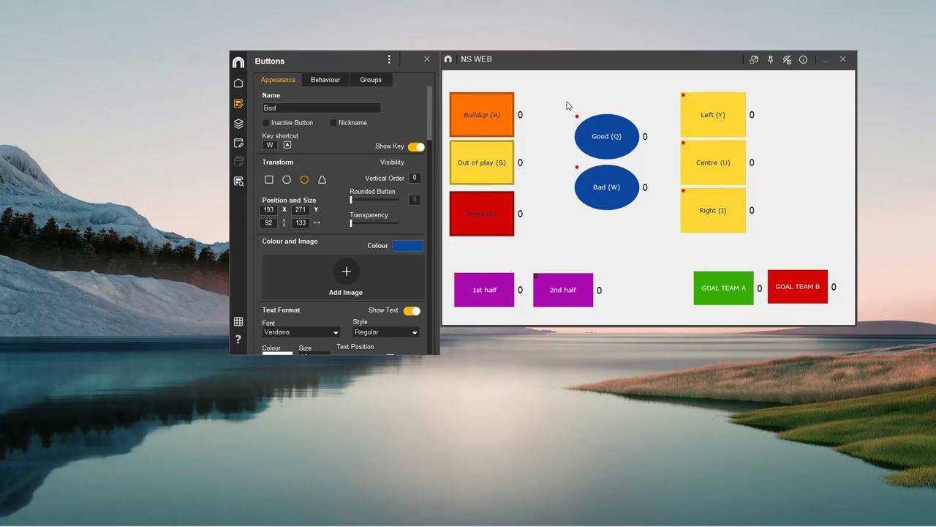
# Step: Try the triangle shape on the Good and Bad buttons together and return both to rectangles
pyautogui.moveTo(566, 102); pyautogui.dragTo(660, 231)
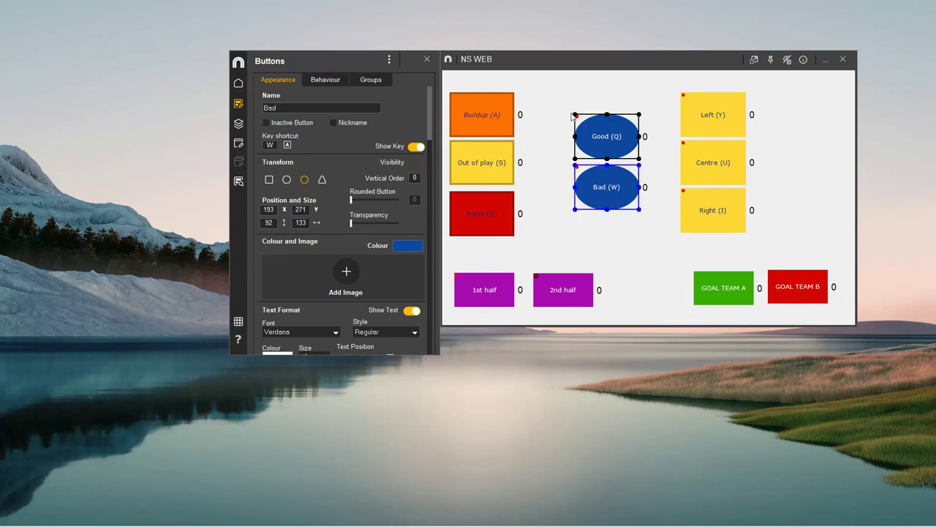
pyautogui.click(322, 181)
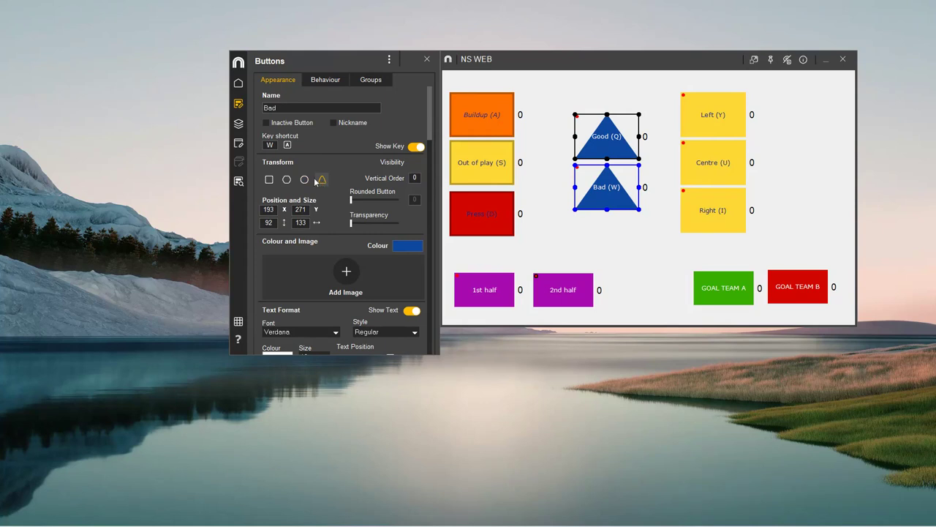
pyautogui.click(271, 180)
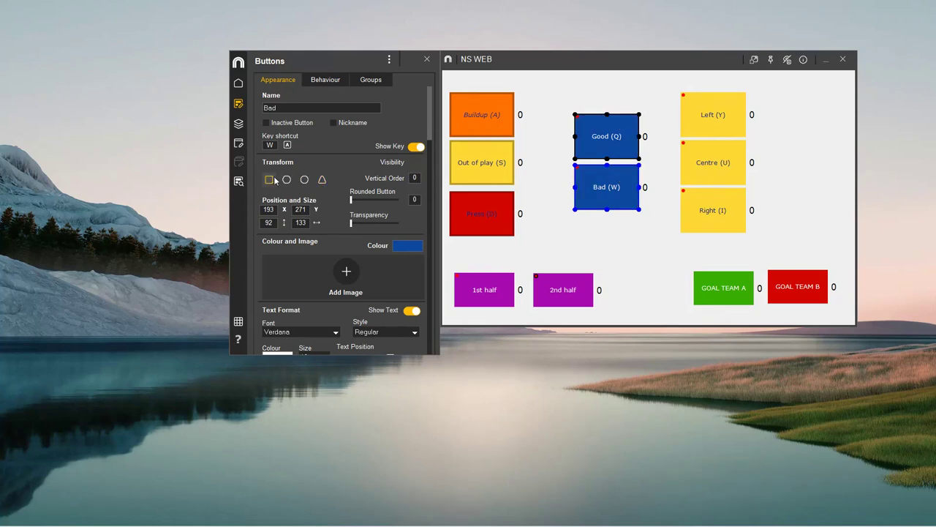
pyautogui.click(606, 246)
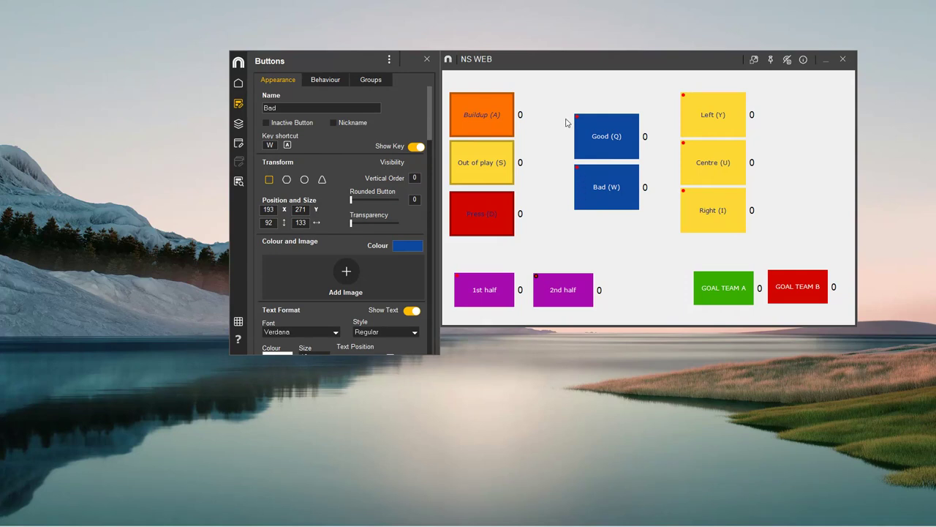
# Step: Examine the Bad button's remaining appearance settings, including image, text format, font style choices and counter options
pyautogui.press('w')
pyautogui.scroll(-2, 430, 161)
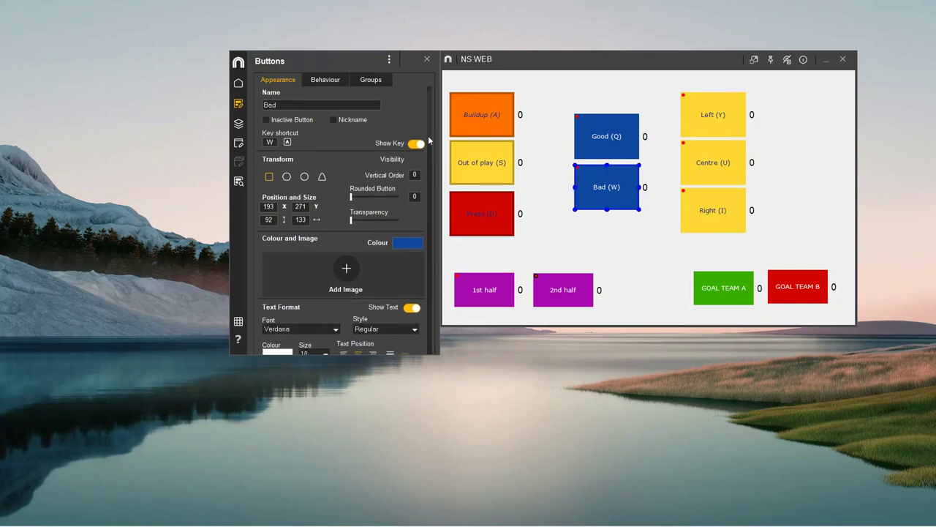
pyautogui.scroll(-4, 430, 218)
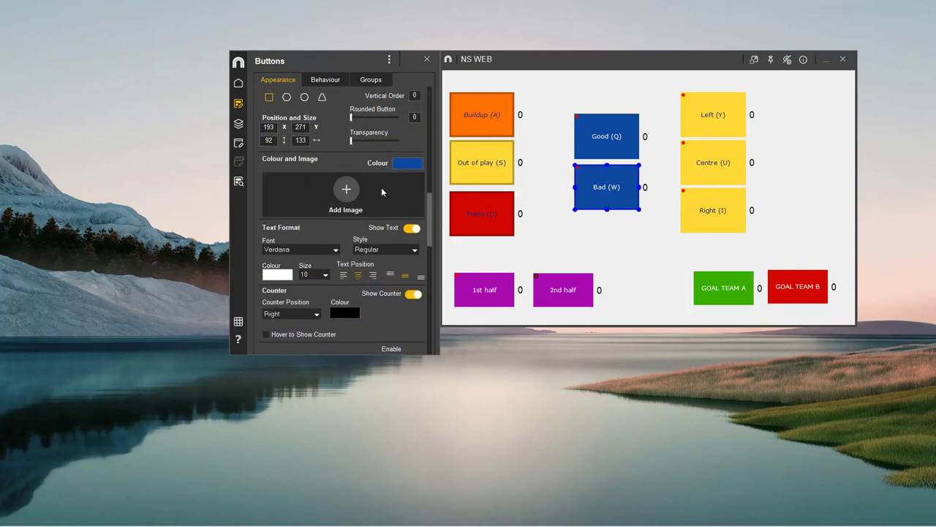
pyautogui.click(626, 231)
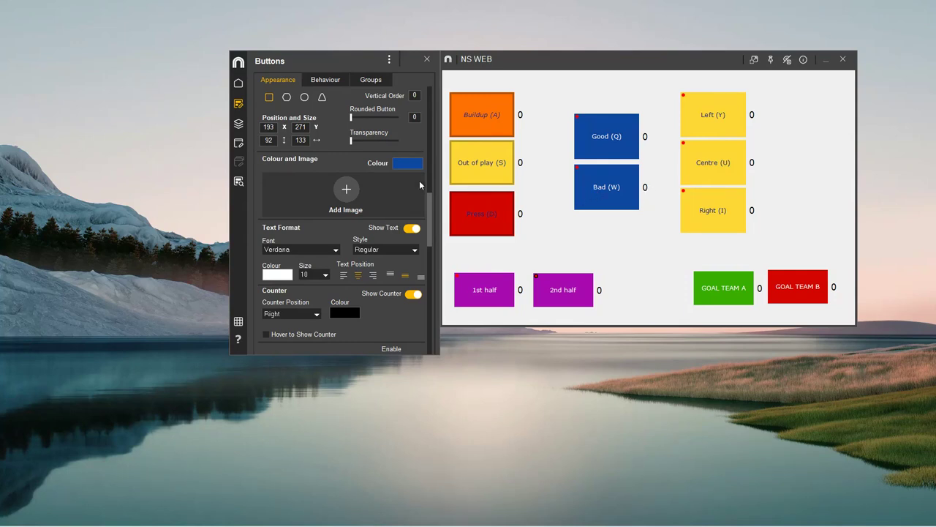
pyautogui.click(371, 253)
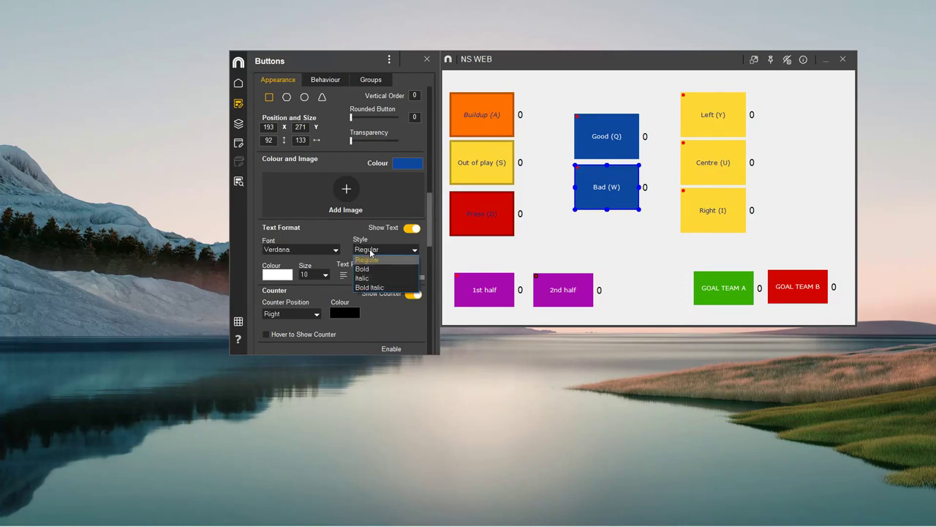
pyautogui.click(371, 252)
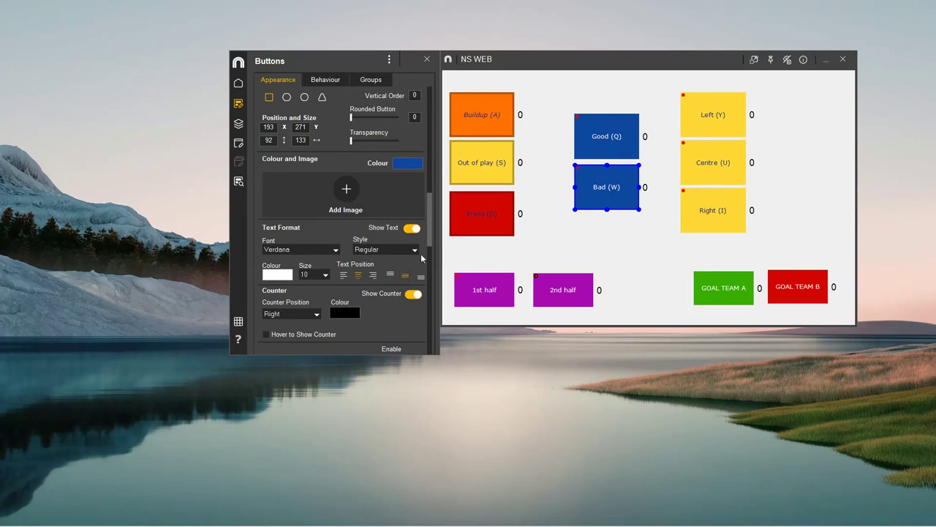
pyautogui.scroll(-1, 300, 297)
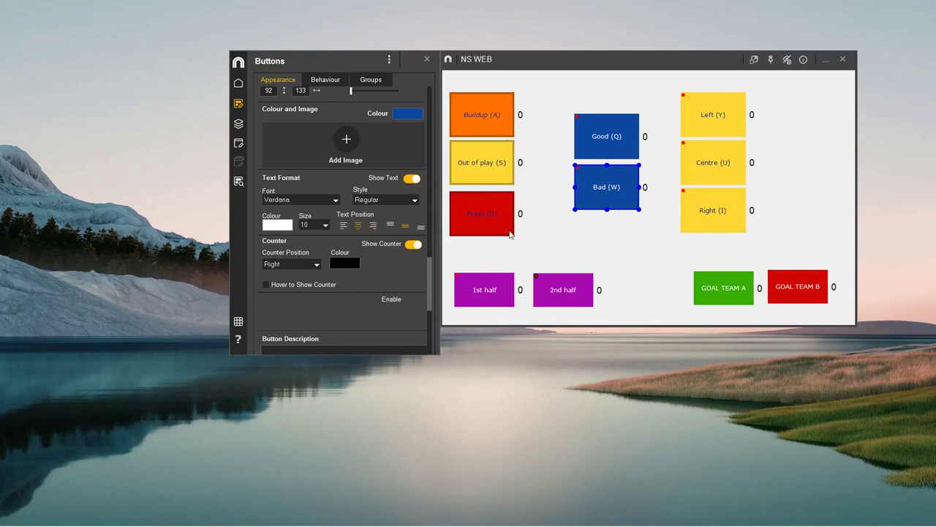
# Step: Turn off the counter display for the Bad button and the Good button
pyautogui.click(414, 246)
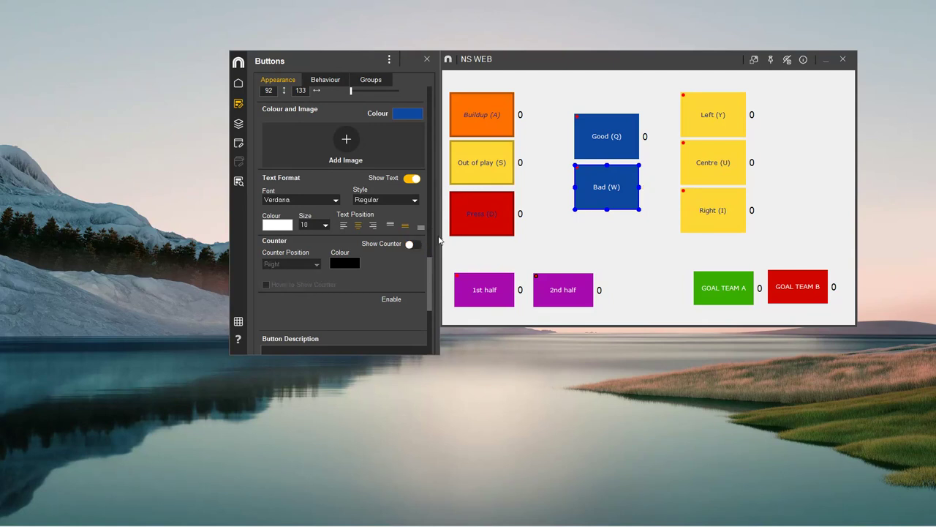
pyautogui.click(607, 138)
pyautogui.click(409, 246)
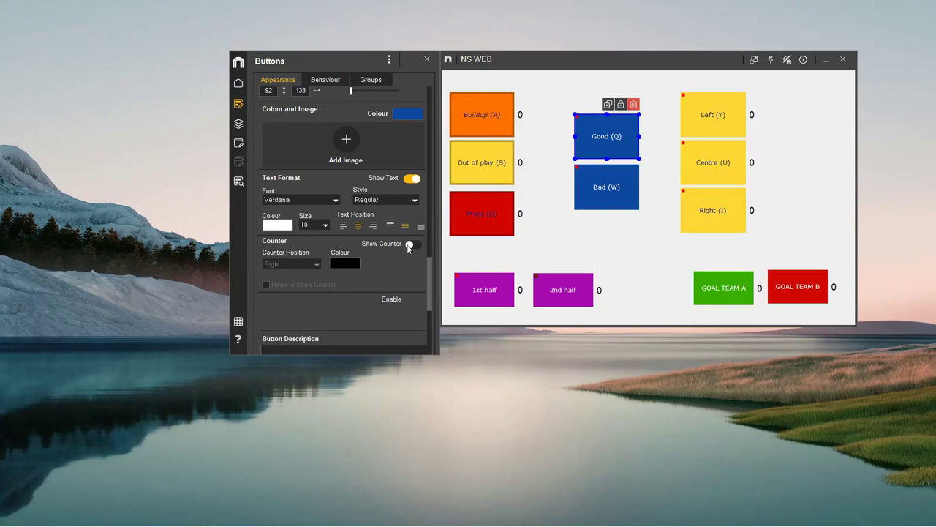
pyautogui.scroll(-1, 406, 245)
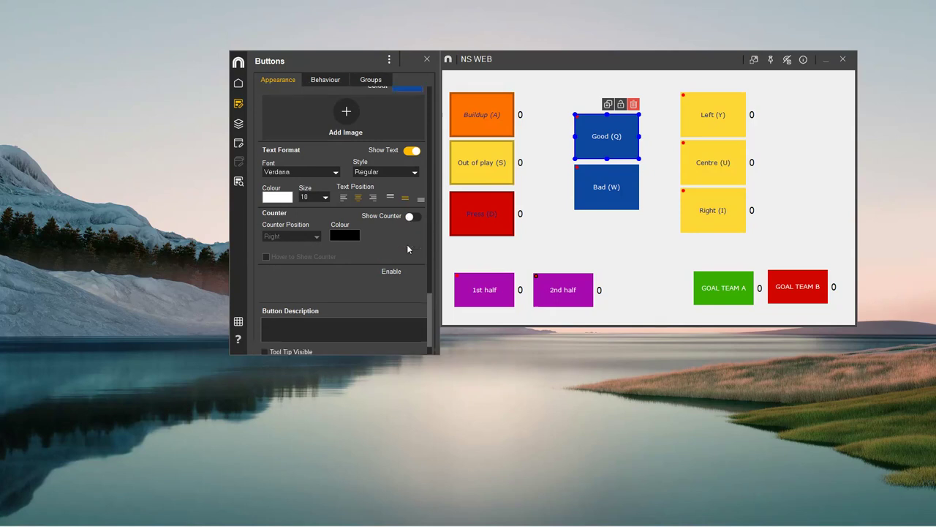
pyautogui.click(647, 220)
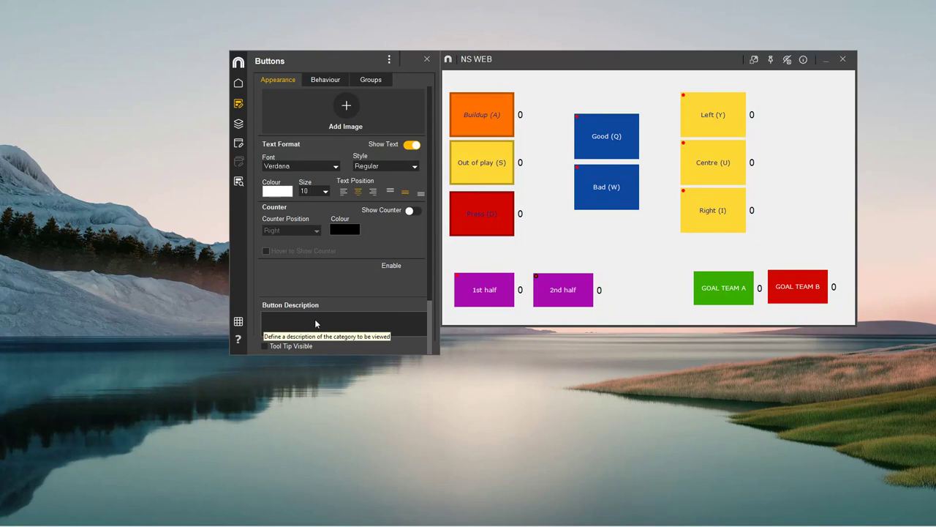
# Step: Examine the Good button's description field and its descriptor behaviour options
pyautogui.click(281, 329)
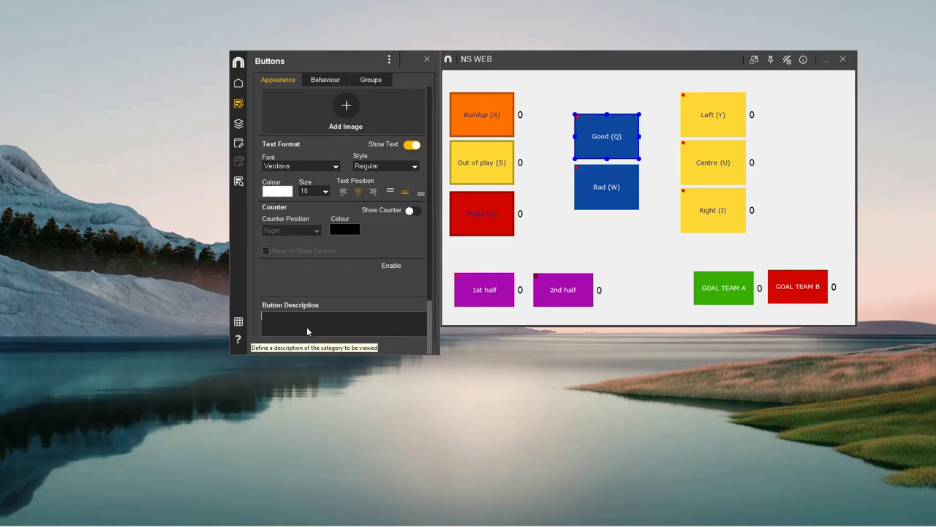
pyautogui.scroll(5, 342, 96)
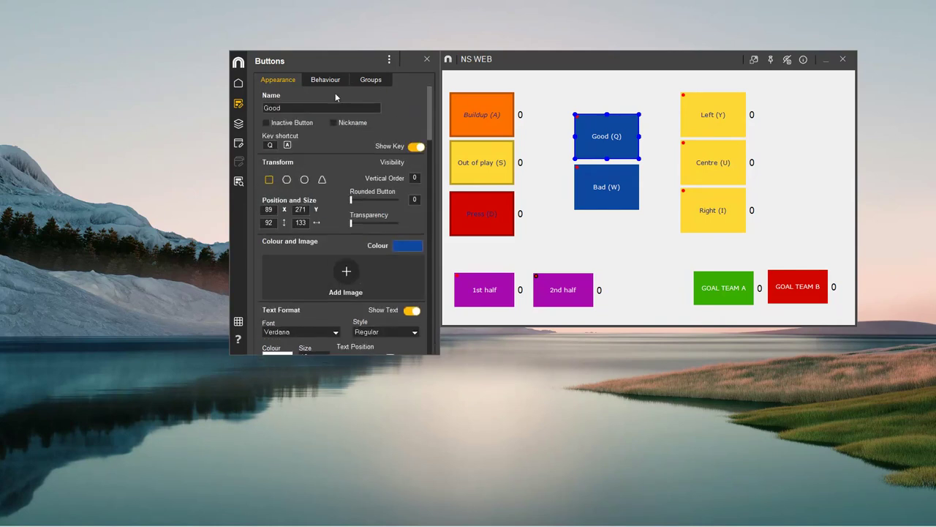
pyautogui.click(327, 79)
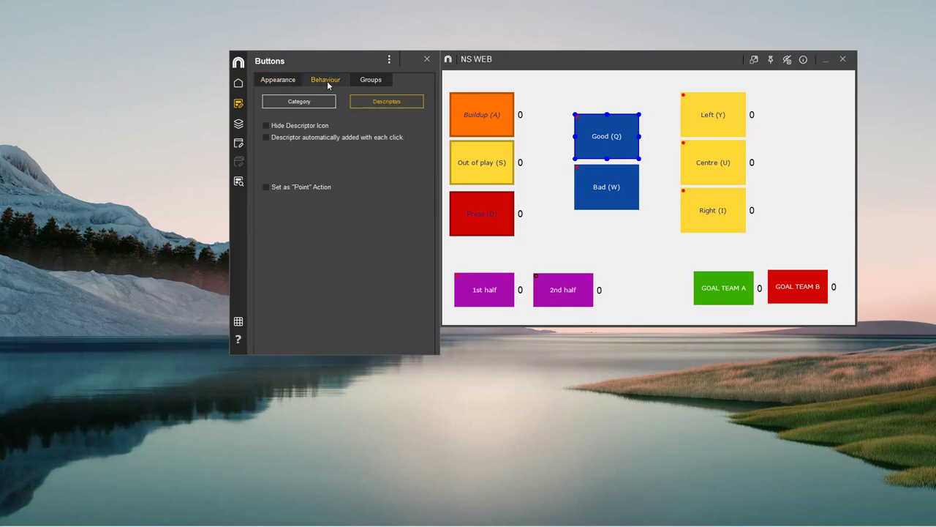
pyautogui.click(383, 103)
pyautogui.click(641, 262)
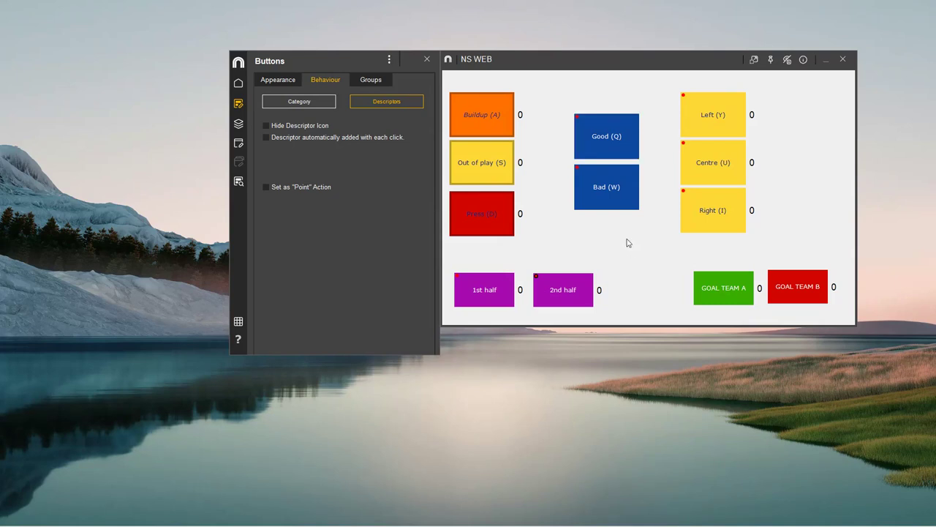
# Step: Stop adding the 2nd half descriptor automatically with each click and enable that option for 1st half instead
pyautogui.click(570, 290)
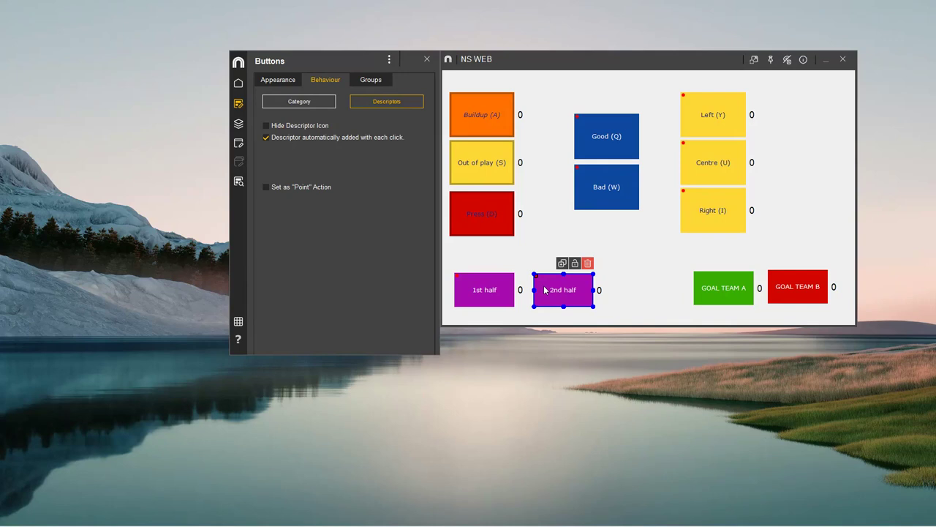
pyautogui.click(336, 135)
pyautogui.click(473, 288)
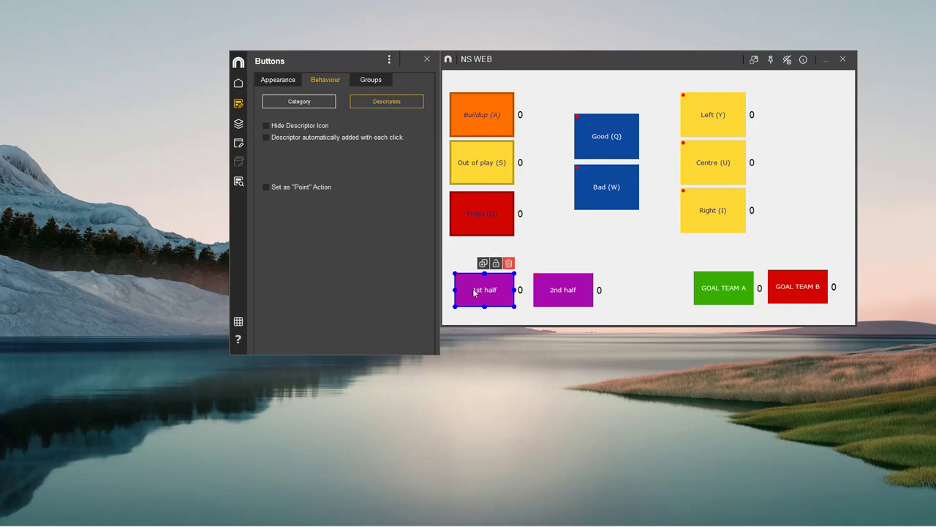
pyautogui.click(346, 136)
pyautogui.click(557, 252)
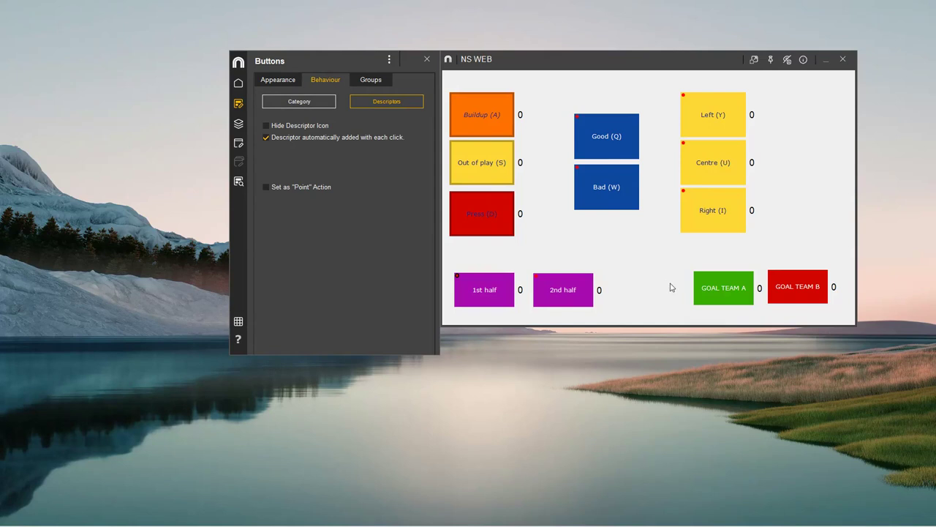
# Step: Examine the "Point" action value and team settings of the GOAL TEAM A and GOAL TEAM B buttons
pyautogui.click(714, 293)
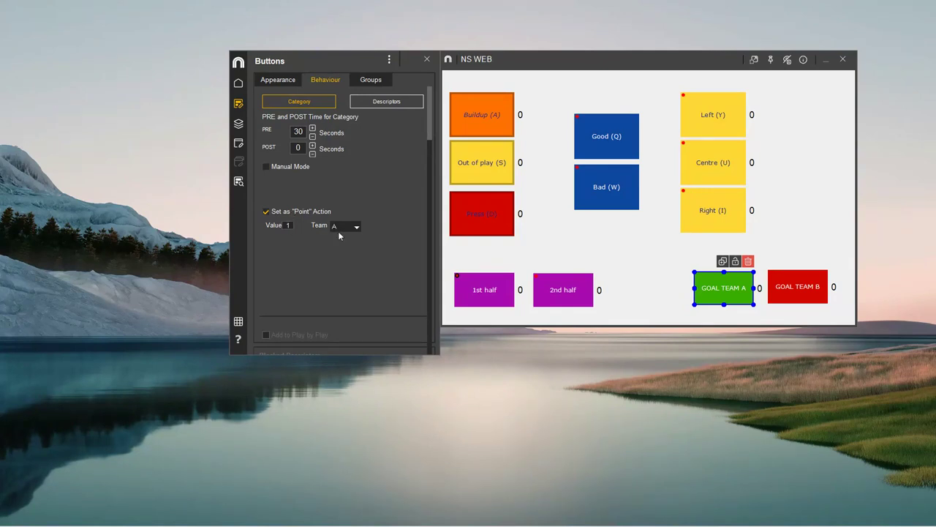
pyautogui.click(810, 292)
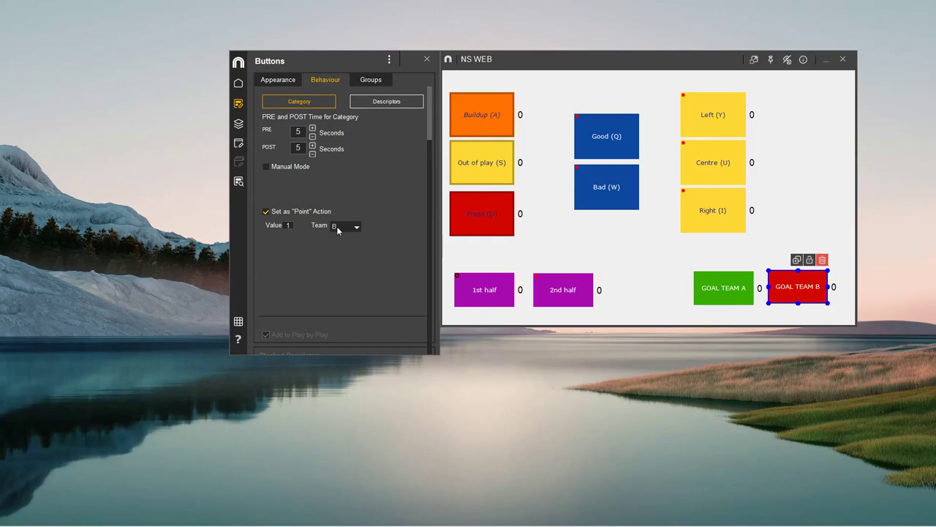
pyautogui.click(668, 285)
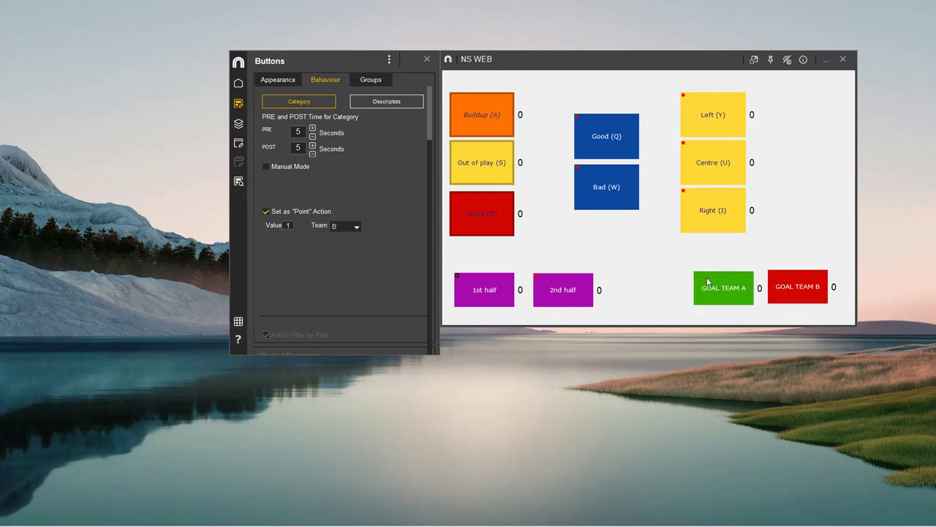
pyautogui.scroll(-2, 416, 211)
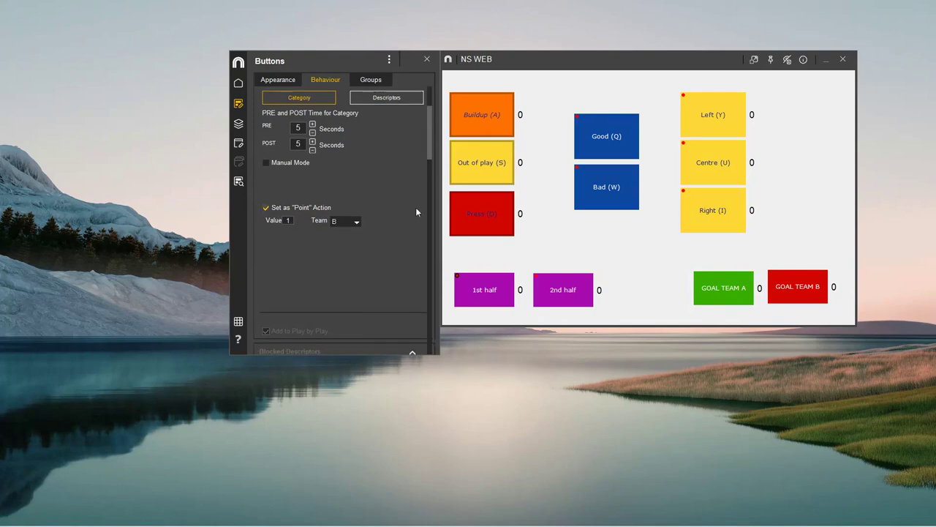
pyautogui.scroll(-2, 421, 217)
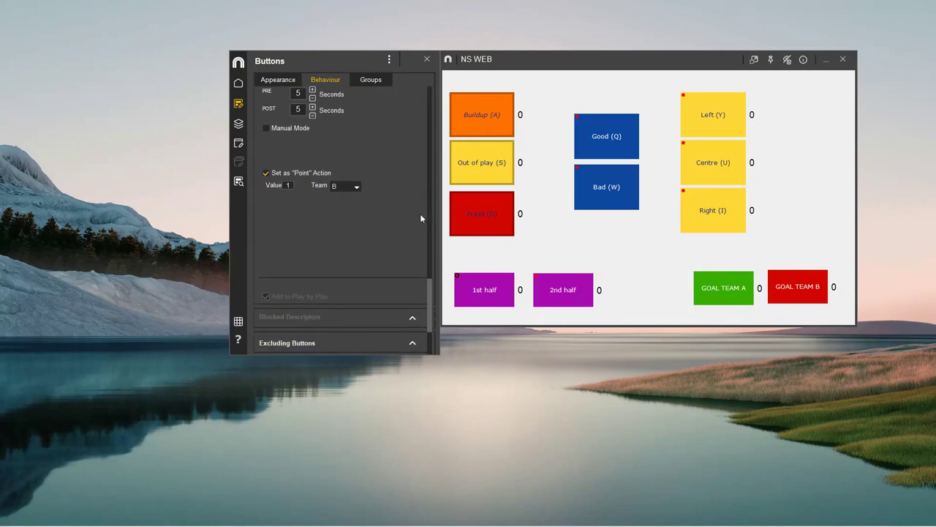
# Step: Review the groups assigned to GOAL TEAM B and the template's list of existing groups
pyautogui.click(370, 79)
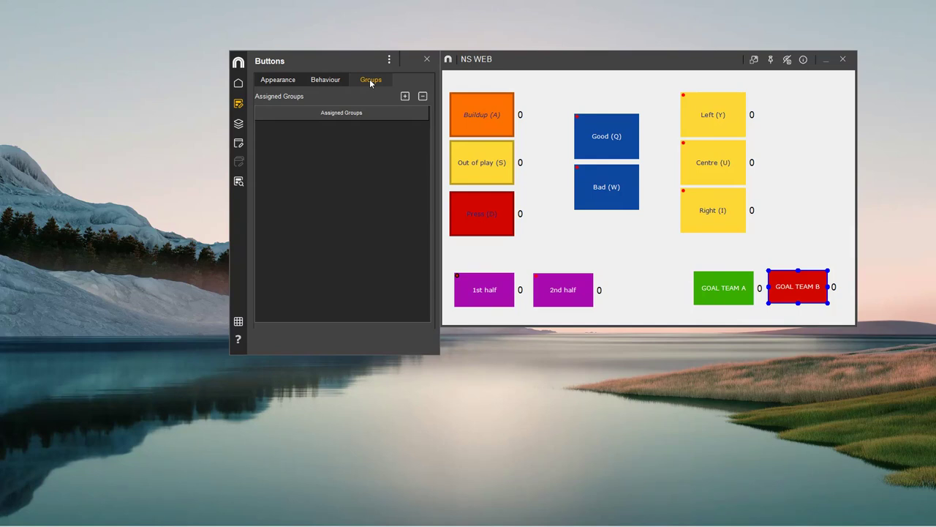
pyautogui.click(324, 81)
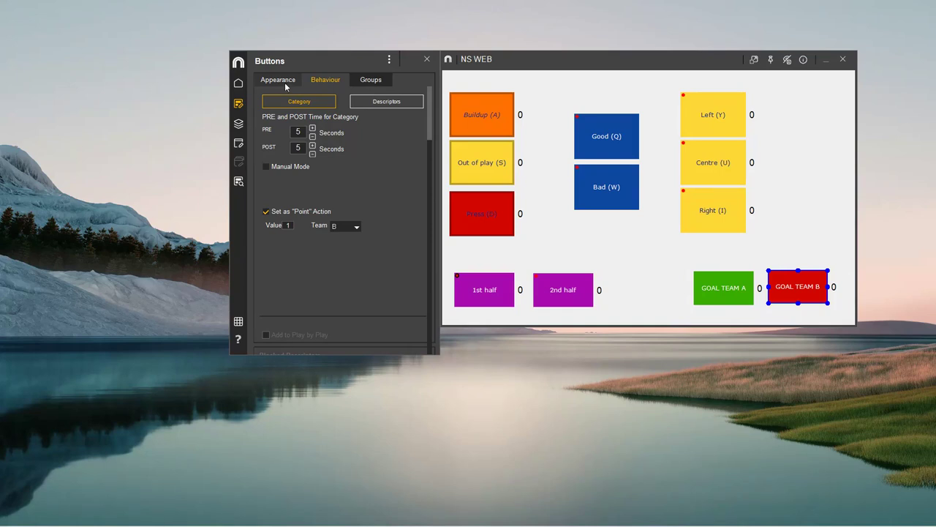
pyautogui.click(239, 126)
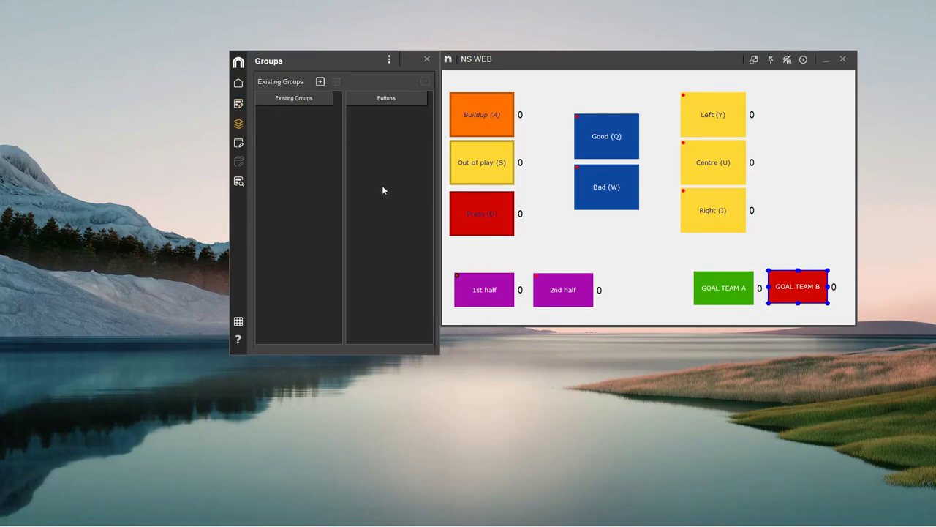
# Step: Try the Nacsport Tagview dimensions on the template window, move the settings and template windows apart, and turn the option off again
pyautogui.click(239, 145)
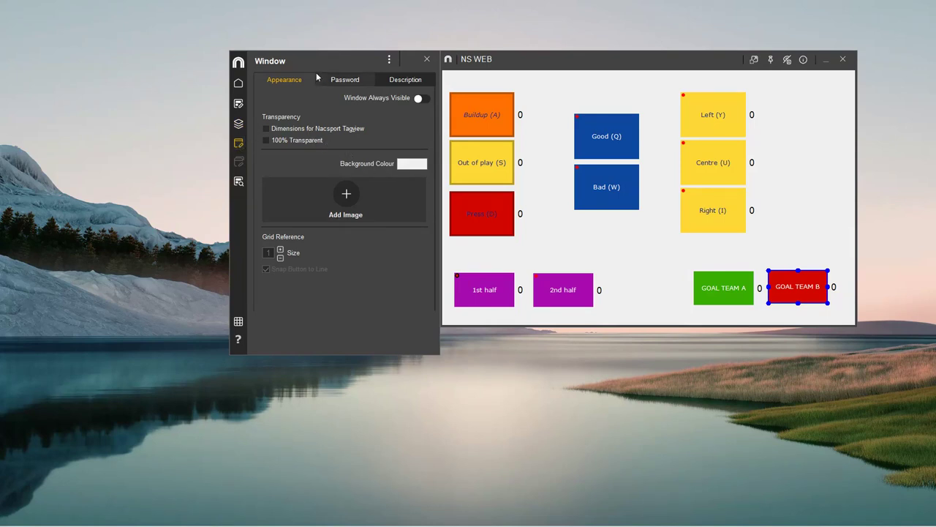
pyautogui.click(303, 132)
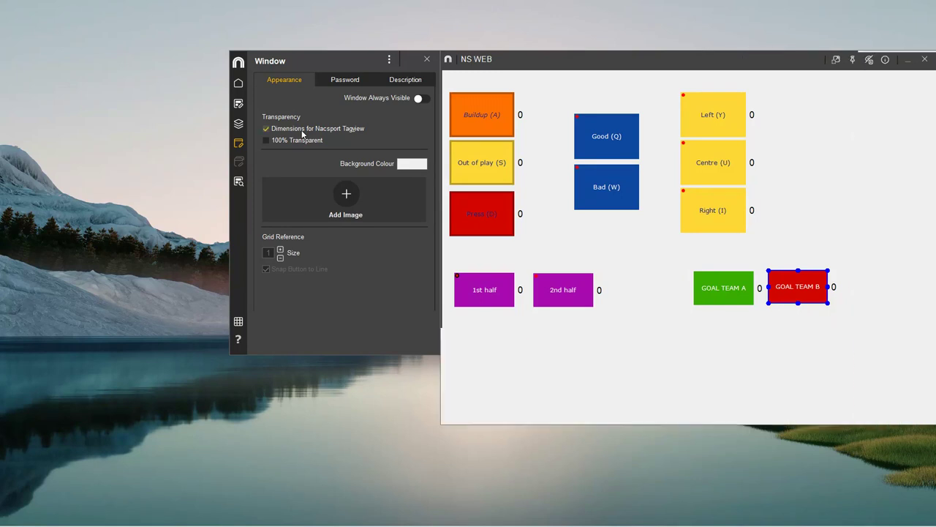
pyautogui.moveTo(319, 65); pyautogui.dragTo(141, 70)
pyautogui.moveTo(613, 64); pyautogui.dragTo(508, 81)
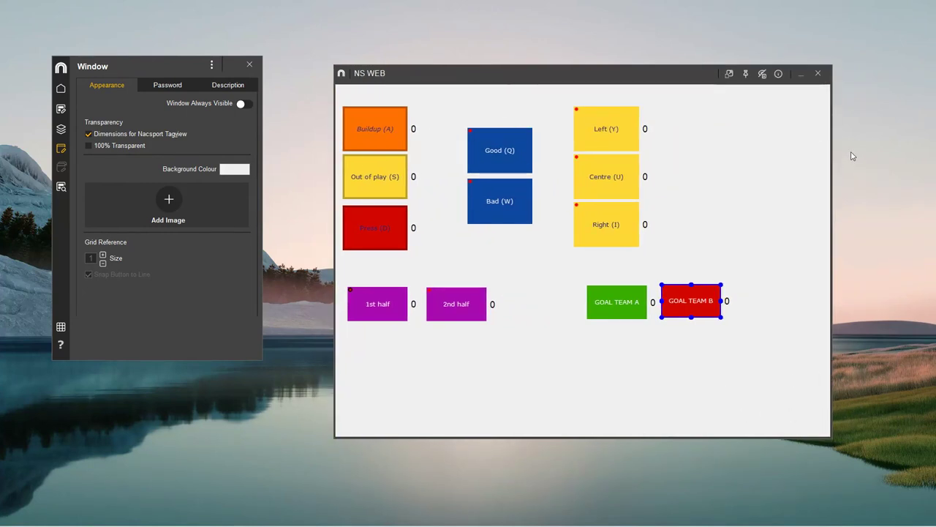
pyautogui.click(89, 134)
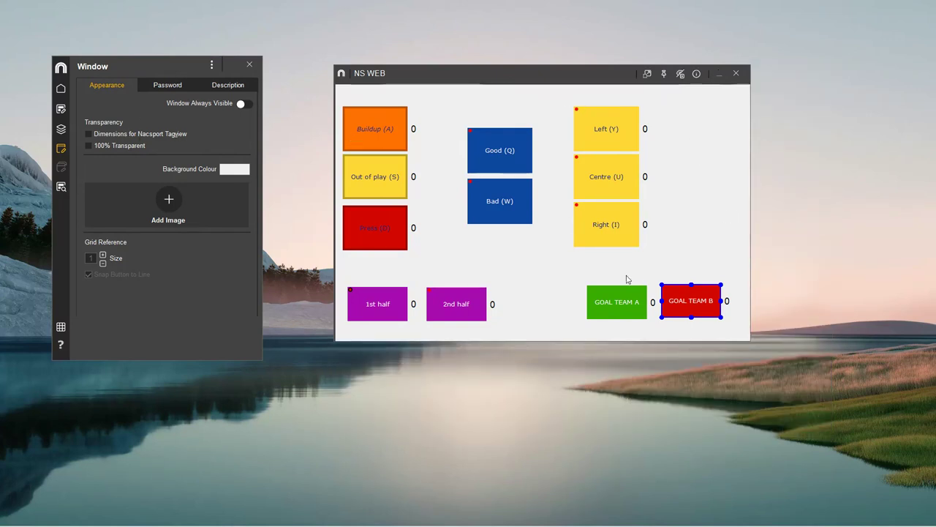
# Step: Move the GOAL TEAM A and GOAL TEAM B buttons together towards 2nd half and narrow the template window to fit
pyautogui.moveTo(613, 271); pyautogui.dragTo(691, 333)
pyautogui.moveTo(618, 312); pyautogui.dragTo(576, 312)
pyautogui.click(731, 265)
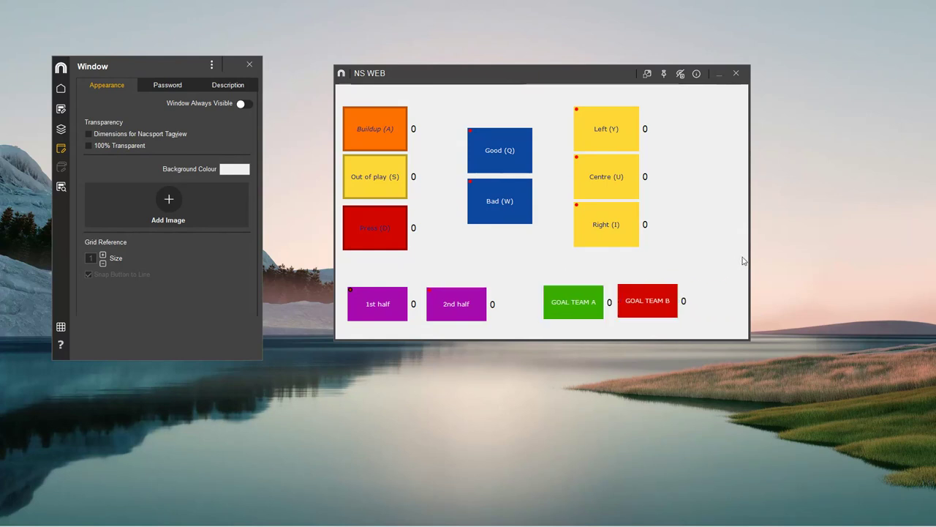
pyautogui.moveTo(746, 267); pyautogui.dragTo(707, 272)
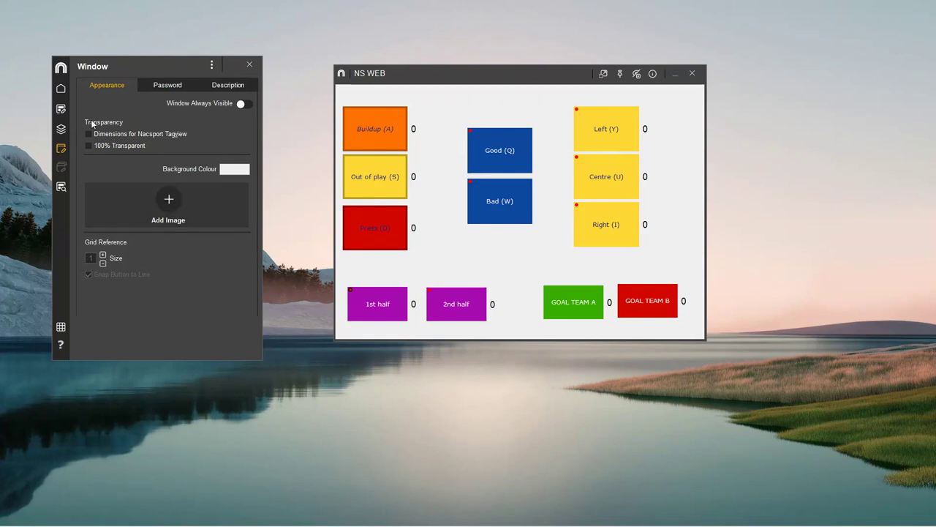
# Step: Try 100% transparency on the template window, followed by a black background and a brief grid display
pyautogui.click(108, 147)
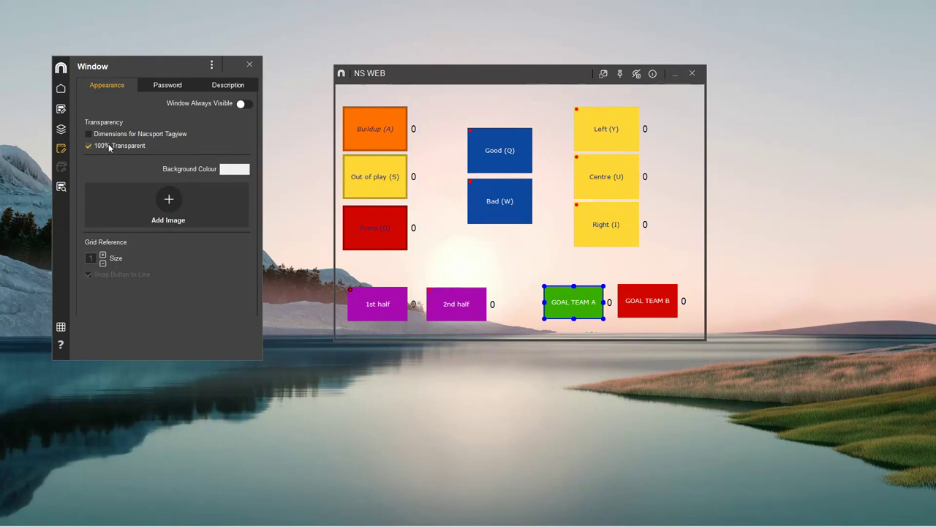
pyautogui.click(110, 147)
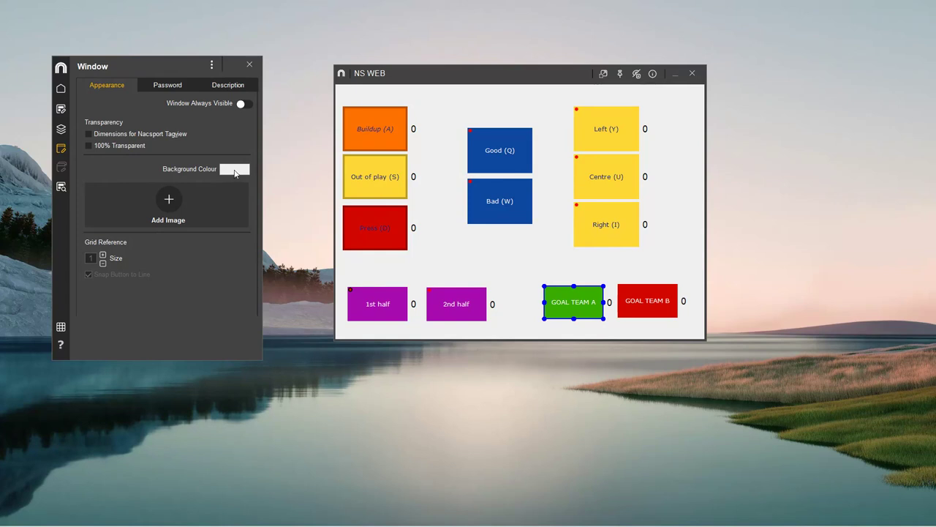
pyautogui.click(235, 171)
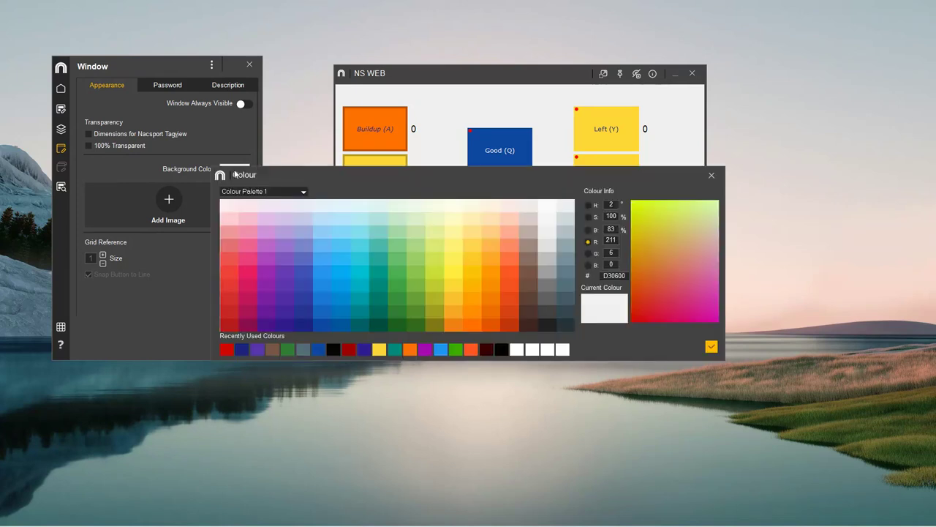
pyautogui.click(333, 350)
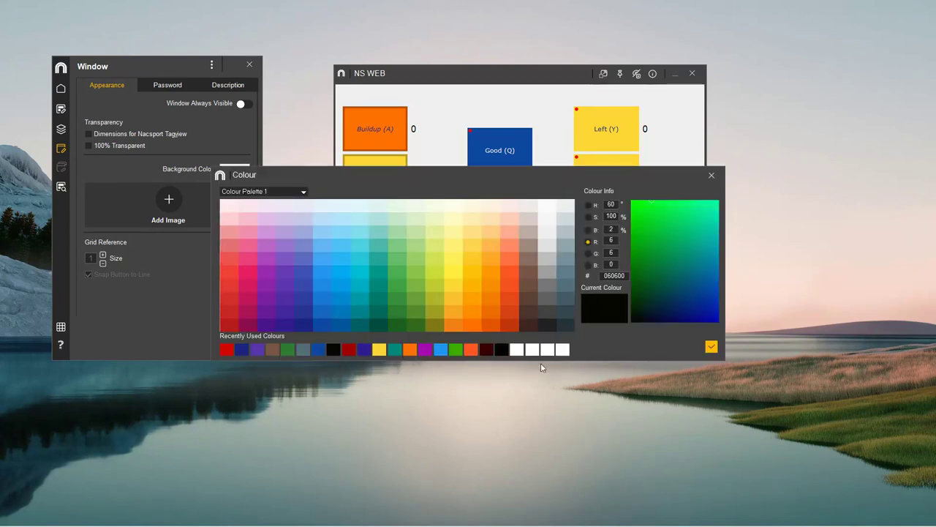
pyautogui.click(711, 346)
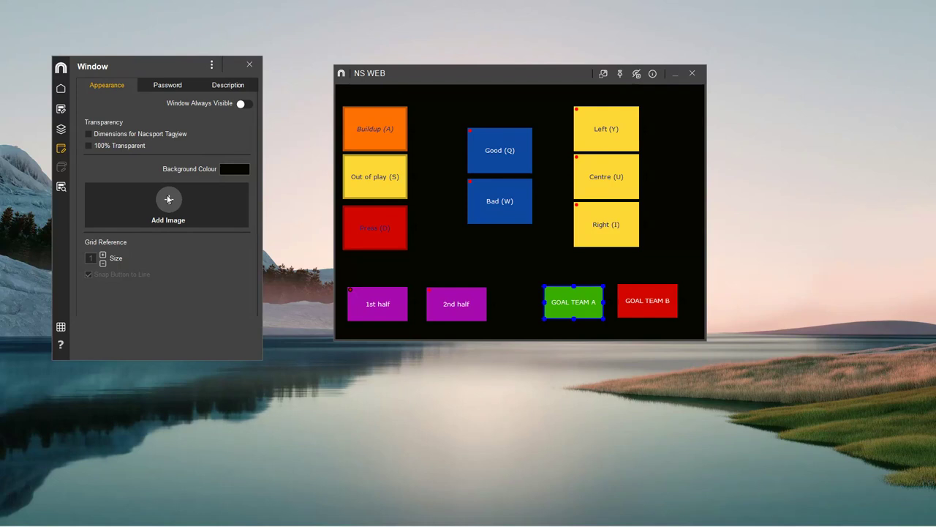
pyautogui.click(62, 328)
pyautogui.click(62, 328)
# Step: Set the template window's background colour to white (FFFFFF)
pyautogui.click(240, 170)
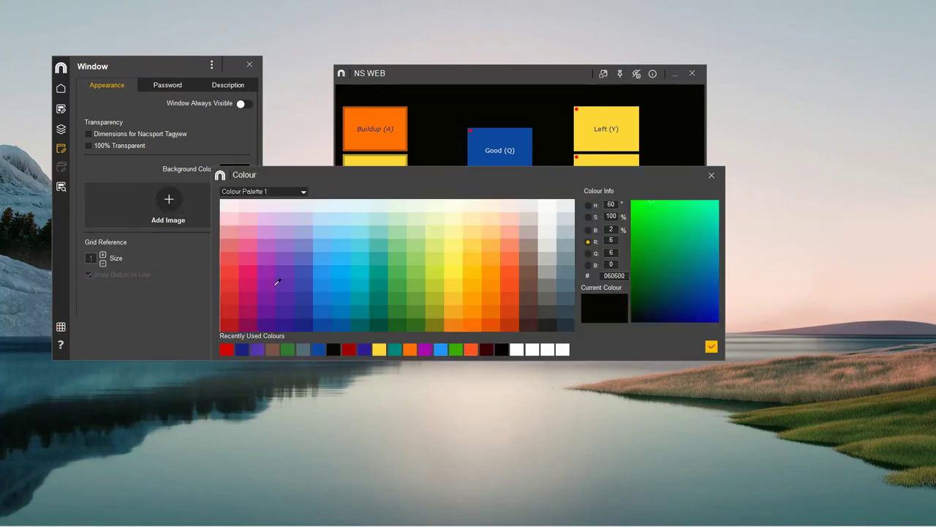
pyautogui.click(561, 350)
pyautogui.click(711, 346)
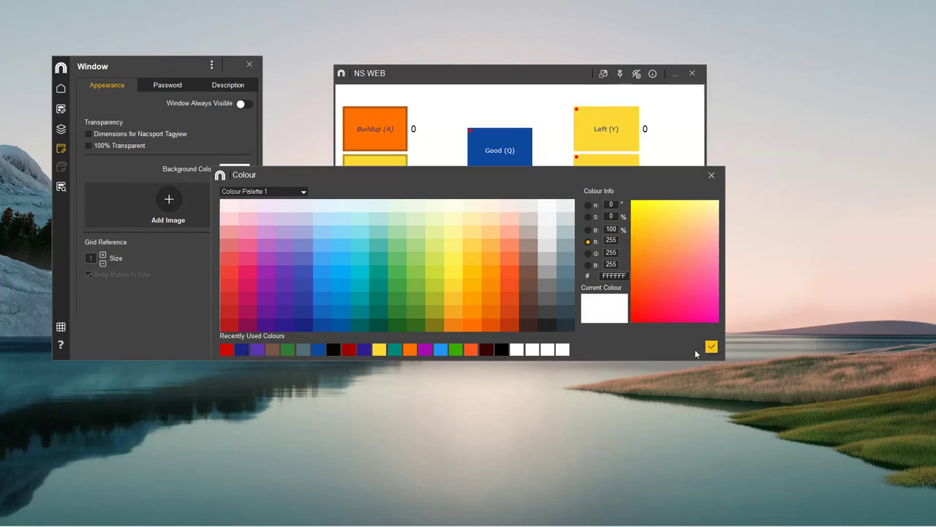
# Step: Show the alignment grid on the template window and set its size to 4
pyautogui.click(60, 329)
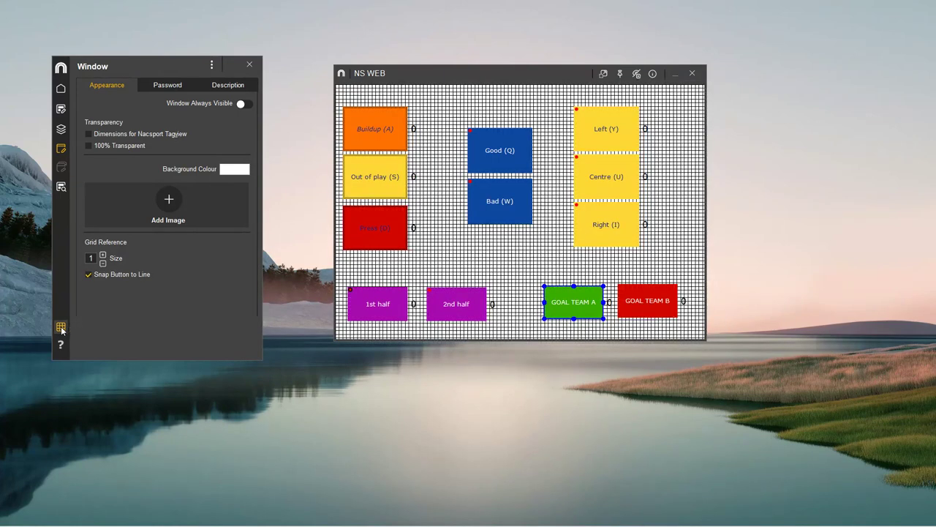
pyautogui.click(102, 255)
pyautogui.click(103, 255)
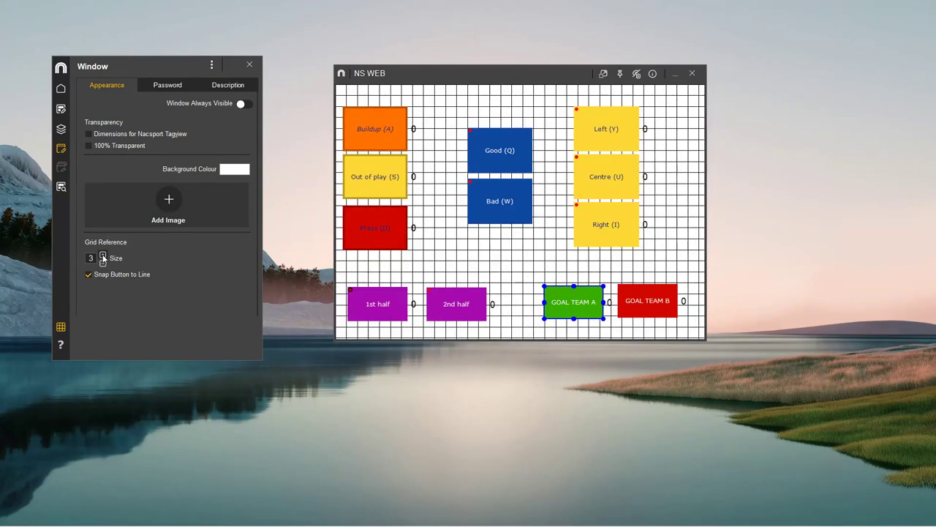
pyautogui.click(103, 254)
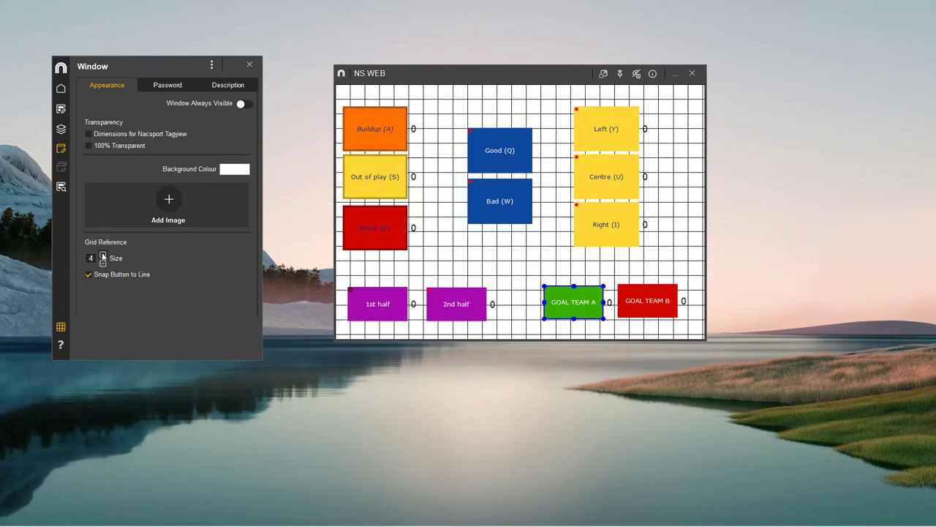
# Step: Set the grid size to 5 and snap the Buildup, Out of play and Press buttons into an evenly spaced column on the grid lines
pyautogui.click(102, 254)
pyautogui.click(103, 265)
pyautogui.click(103, 254)
pyautogui.moveTo(387, 129); pyautogui.dragTo(399, 125)
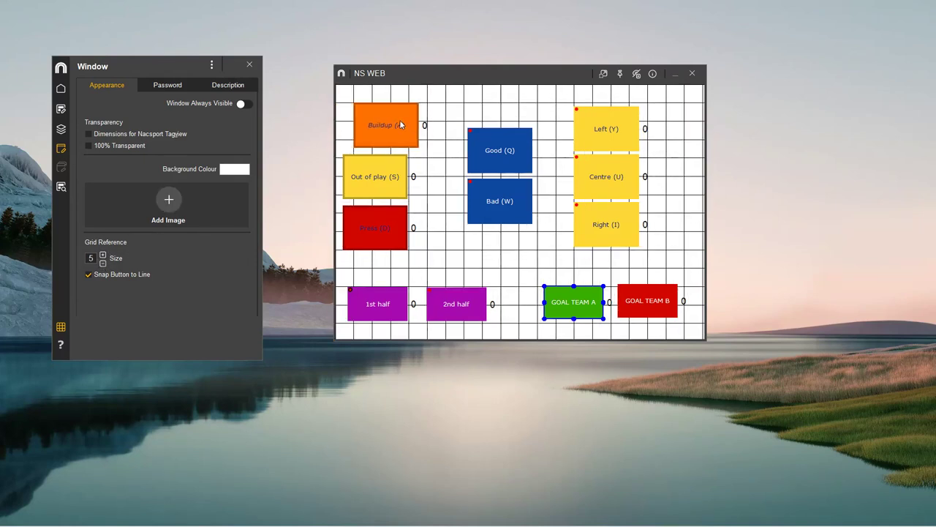
pyautogui.moveTo(378, 189); pyautogui.dragTo(388, 192)
pyautogui.moveTo(373, 237)
pyautogui.mouseDown()
pyautogui.moveTo(386, 244)
pyautogui.moveTo(379, 239)
pyautogui.moveTo(392, 236)
pyautogui.mouseUp()
# Step: Snap the Good and Bad buttons and the Left, Centre and Right buttons to the grid lines as two evenly spaced columns
pyautogui.moveTo(489, 198); pyautogui.dragTo(485, 195)
pyautogui.moveTo(495, 152); pyautogui.dragTo(491, 144)
pyautogui.moveTo(612, 128); pyautogui.dragTo(613, 124)
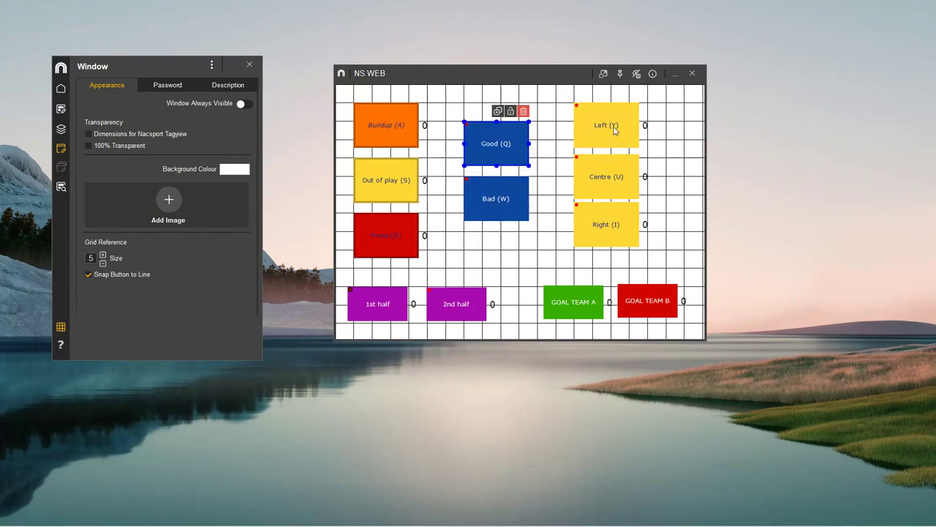
pyautogui.moveTo(594, 177)
pyautogui.mouseDown()
pyautogui.moveTo(595, 199)
pyautogui.moveTo(594, 189)
pyautogui.mouseUp()
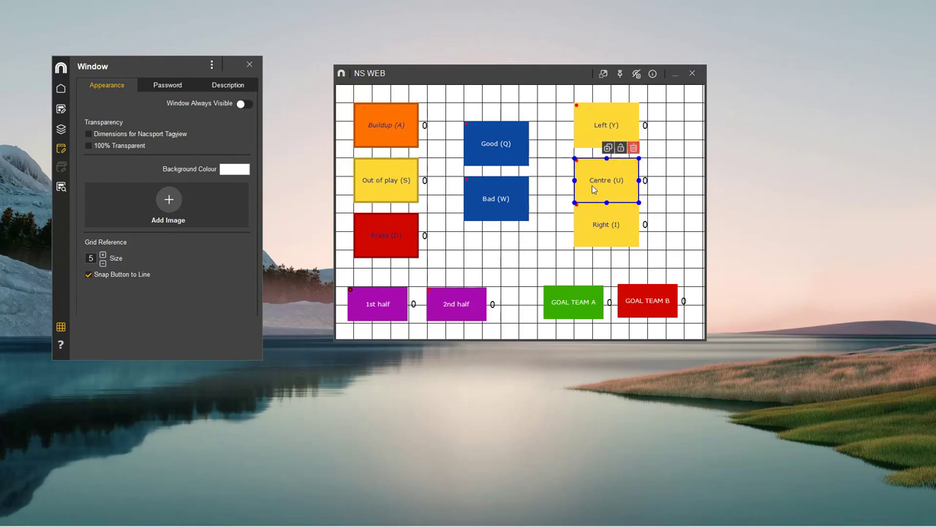
pyautogui.moveTo(597, 227); pyautogui.dragTo(600, 239)
pyautogui.click(469, 279)
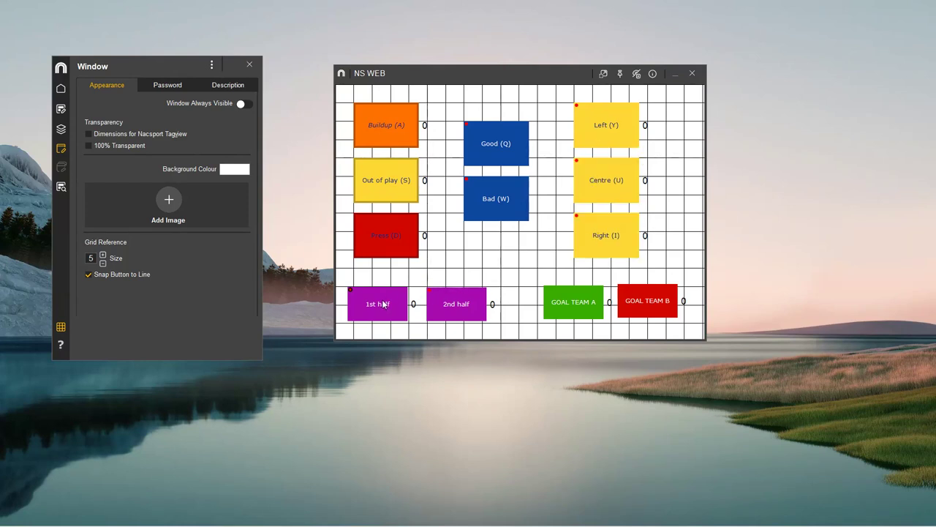
# Step: Snap the 1st half, 2nd half, GOAL TEAM A and GOAL TEAM B buttons into one row and hide the grid
pyautogui.moveTo(385, 305); pyautogui.dragTo(391, 304)
pyautogui.click(449, 303)
pyautogui.moveTo(564, 308); pyautogui.dragTo(560, 307)
pyautogui.moveTo(638, 310); pyautogui.dragTo(633, 310)
pyautogui.click(551, 271)
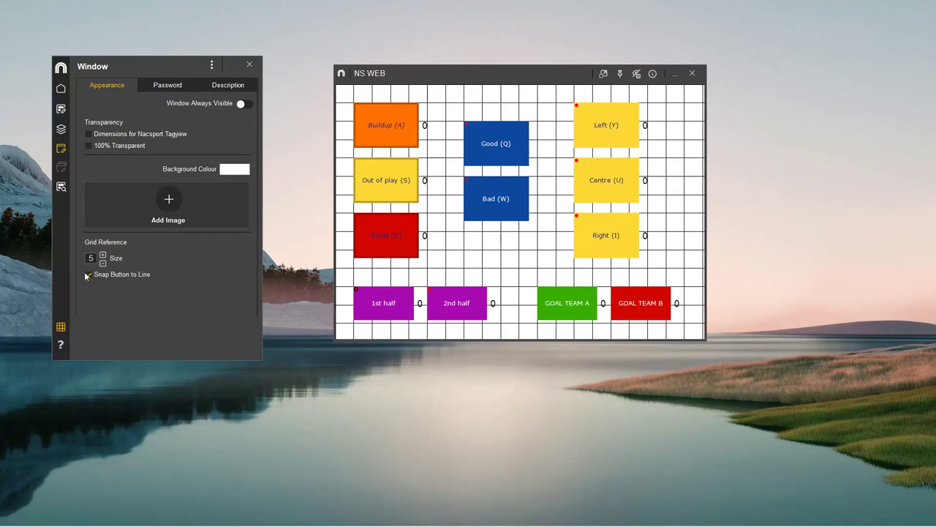
pyautogui.click(61, 326)
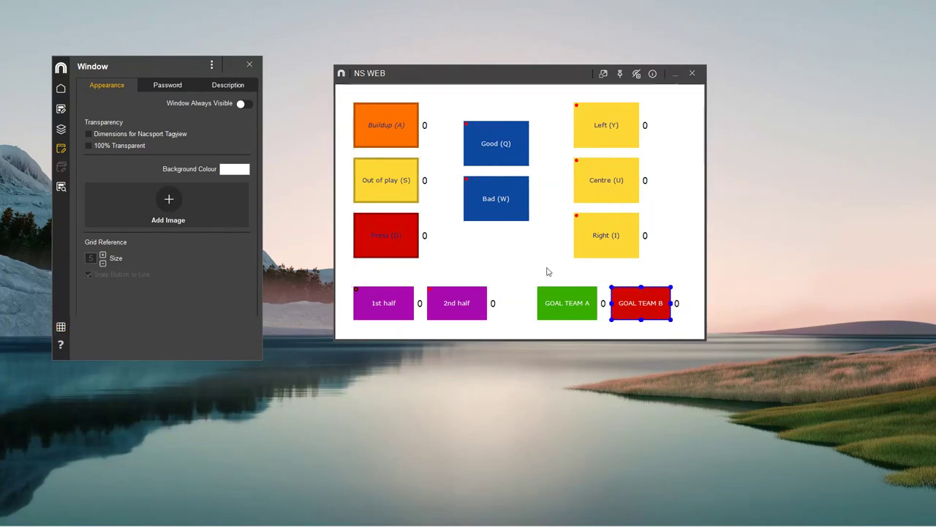
# Step: Review the template window's password protection and description settings, plus the properties of the GOAL TEAM B button
pyautogui.click(169, 85)
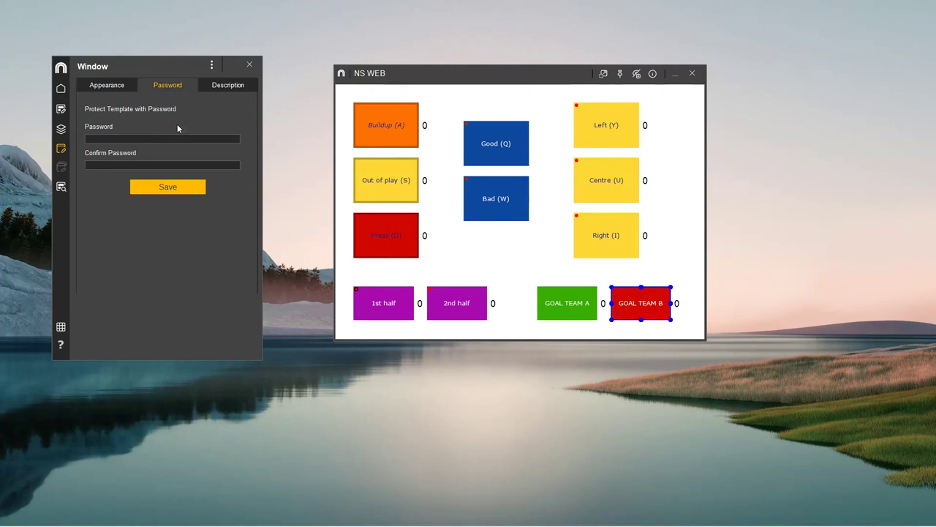
pyautogui.click(217, 88)
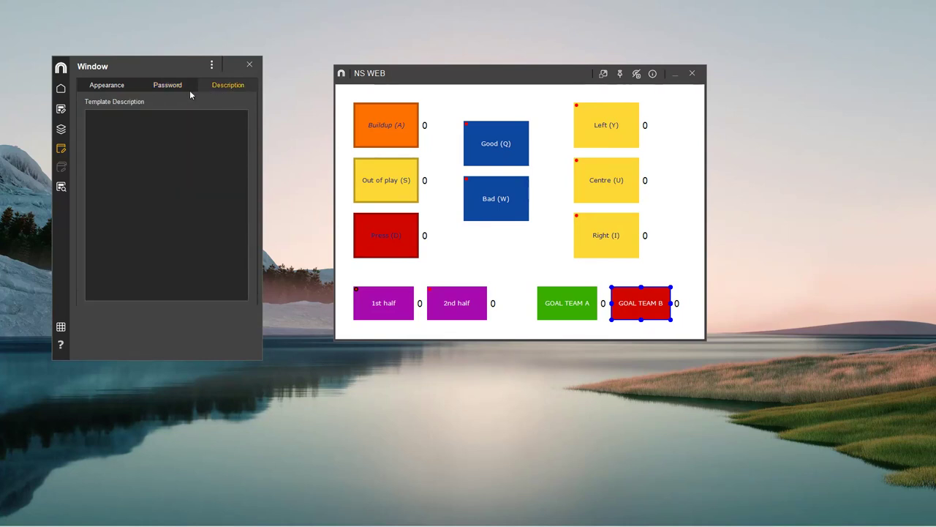
pyautogui.click(169, 86)
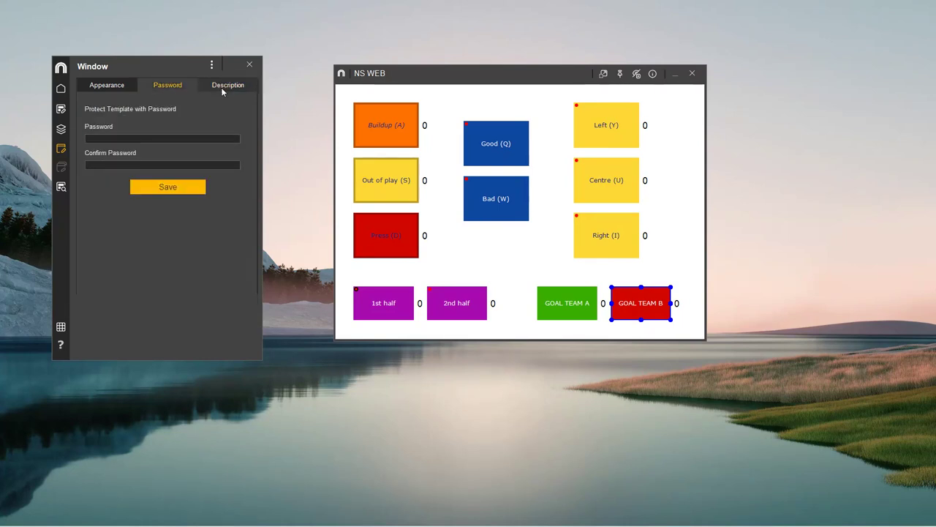
pyautogui.click(221, 88)
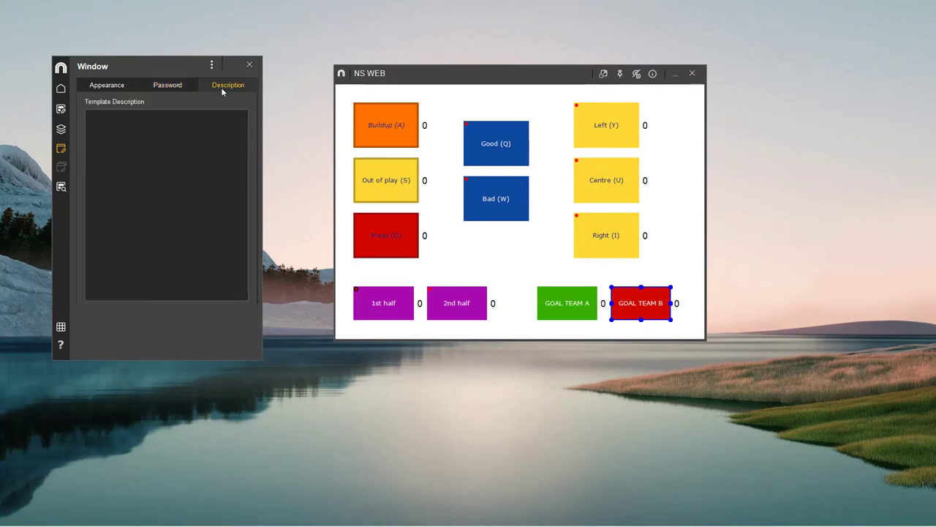
pyautogui.click(163, 130)
pyautogui.click(103, 85)
pyautogui.click(61, 88)
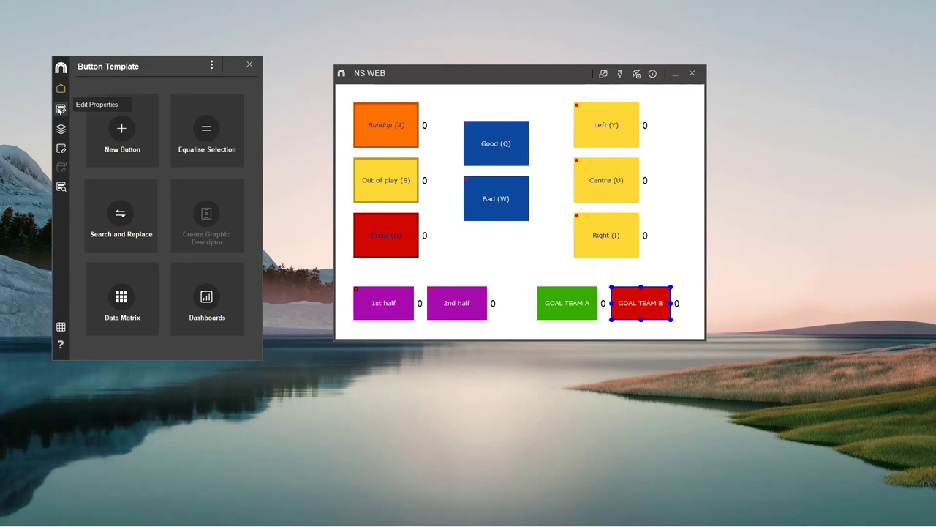
pyautogui.click(61, 109)
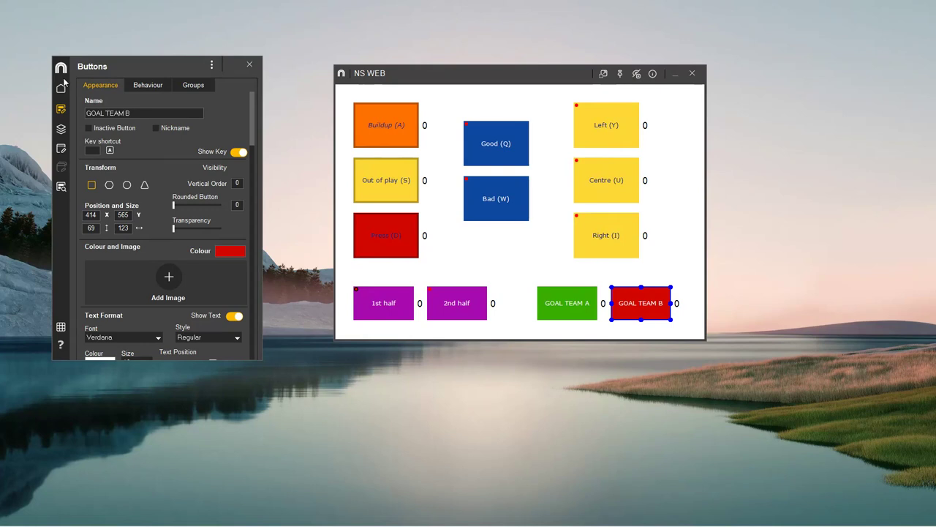
# Step: Reorder the Data Matrix descriptors so Good and Bad come first, followed by 1st half and 2nd half
pyautogui.click(61, 89)
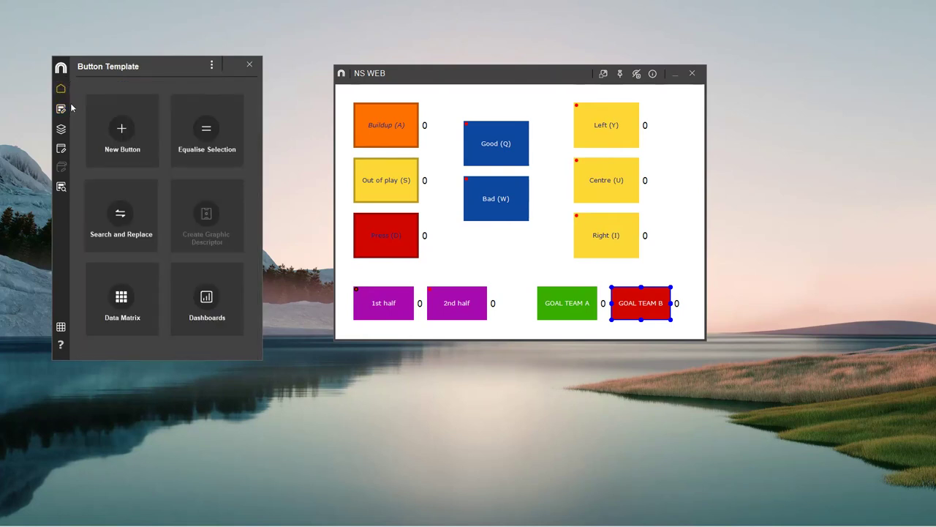
pyautogui.click(130, 306)
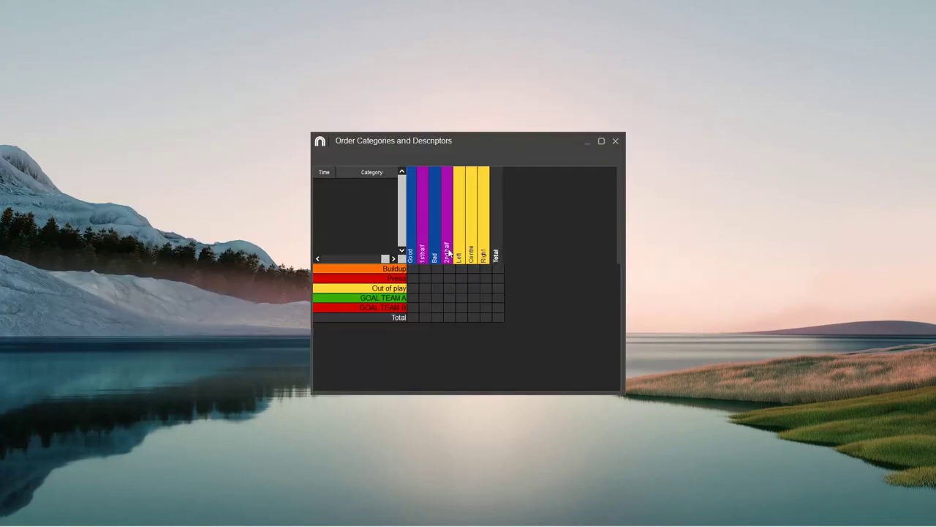
pyautogui.moveTo(448, 253); pyautogui.dragTo(413, 262)
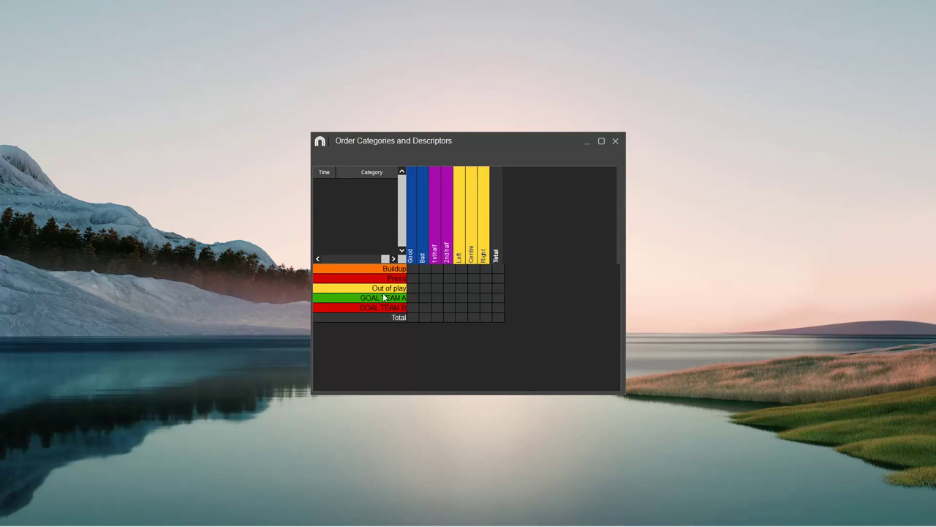
pyautogui.click(616, 141)
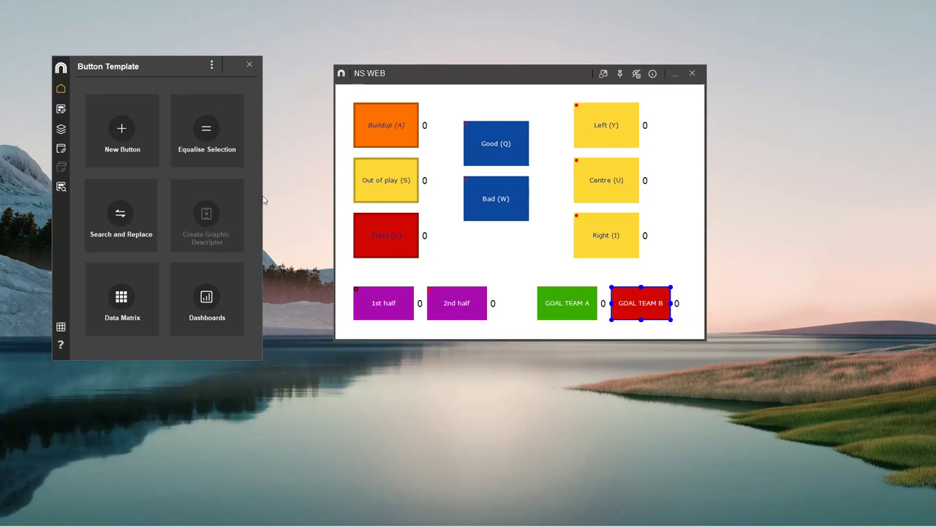
# Step: Use Search and Replace to change TEAM A to TEAM C in the button names
pyautogui.click(122, 214)
pyautogui.moveTo(465, 146); pyautogui.dragTo(198, 130)
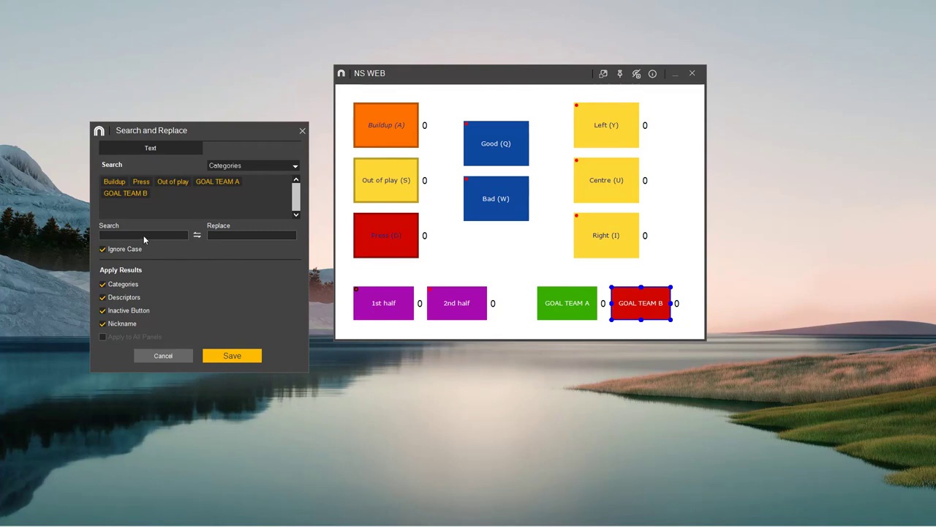
pyautogui.write('TRS')
pyautogui.press('BackSpace')
pyautogui.write('EAM A')
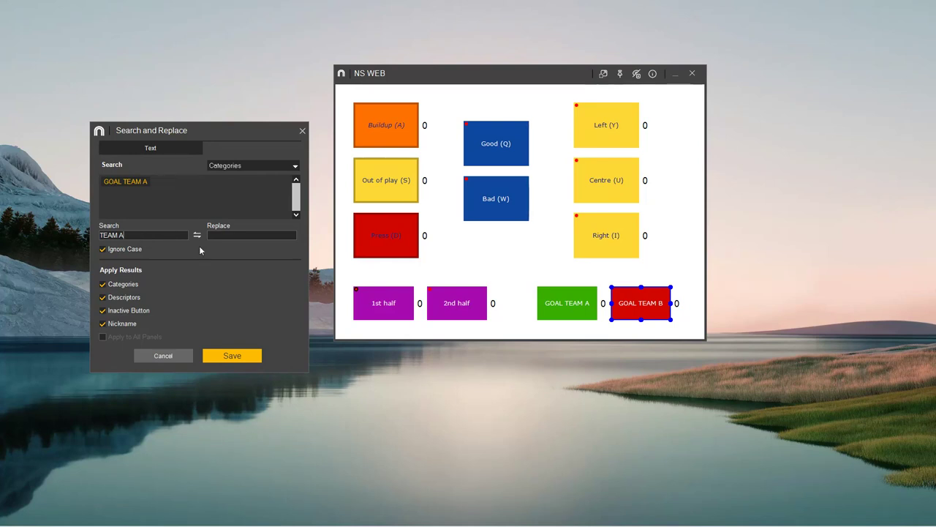
pyautogui.click(239, 235)
pyautogui.write('TEAM C')
pyautogui.click(235, 356)
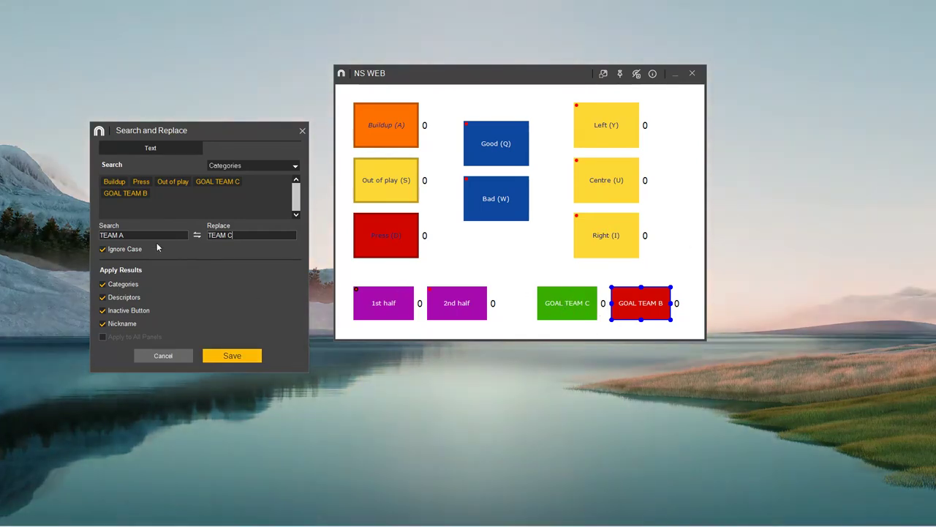
# Step: Replace TEAM B with TEAM D in the button names
pyautogui.press('BackSpace')
pyautogui.press('BackSpace')
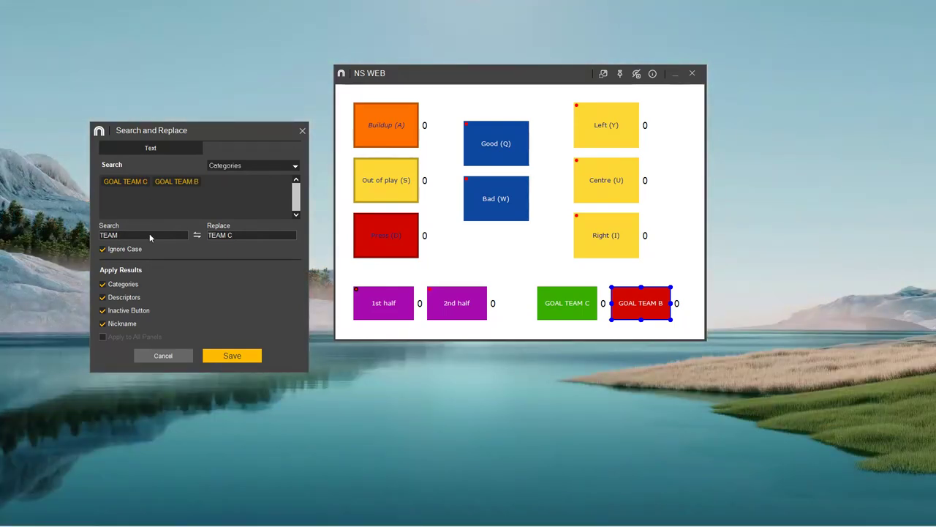
pyautogui.write('B')
pyautogui.click(272, 235)
pyautogui.press('BackSpace')
pyautogui.write('D')
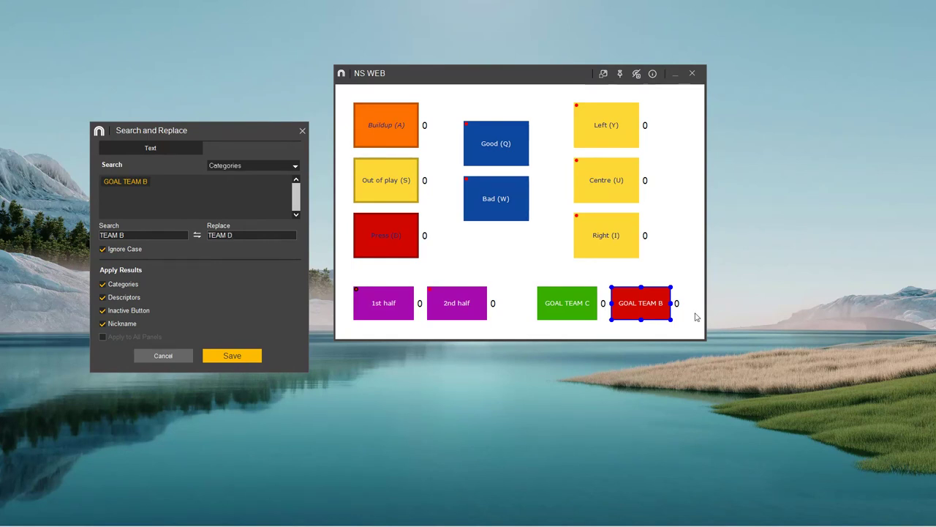
pyautogui.click(233, 355)
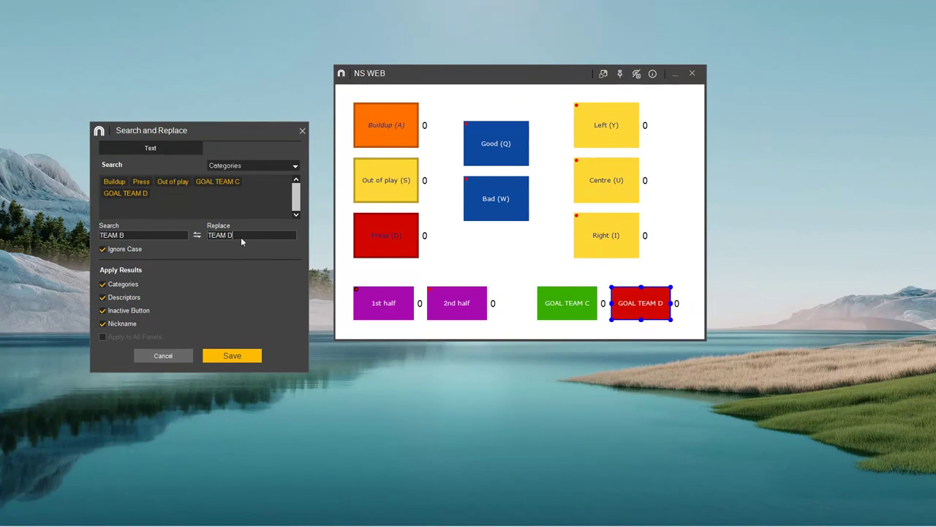
# Step: Replace TEAM D with TEAM B in the button names
pyautogui.press('BackSpace')
pyautogui.write('B')
pyautogui.click(172, 231)
pyautogui.press('BackSpace')
pyautogui.write('A')
pyautogui.press('BackSpace')
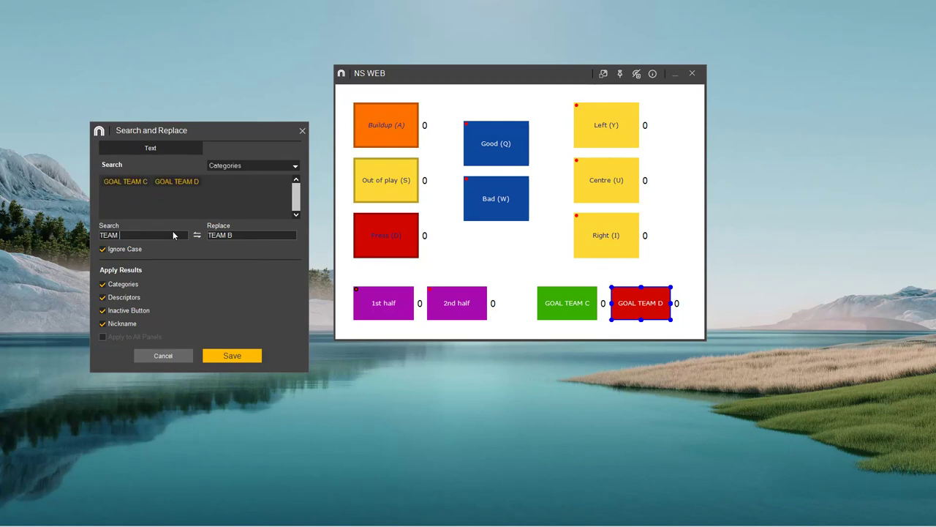
pyautogui.write('D')
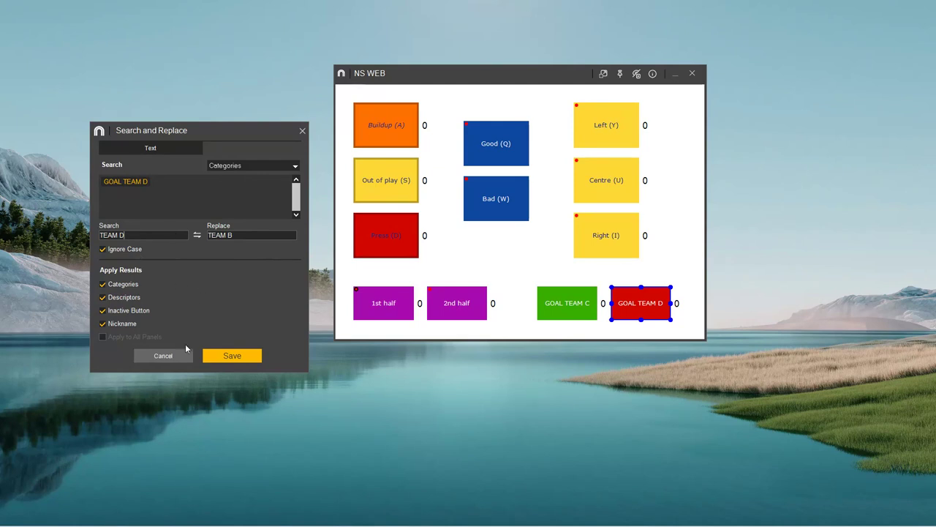
pyautogui.click(247, 358)
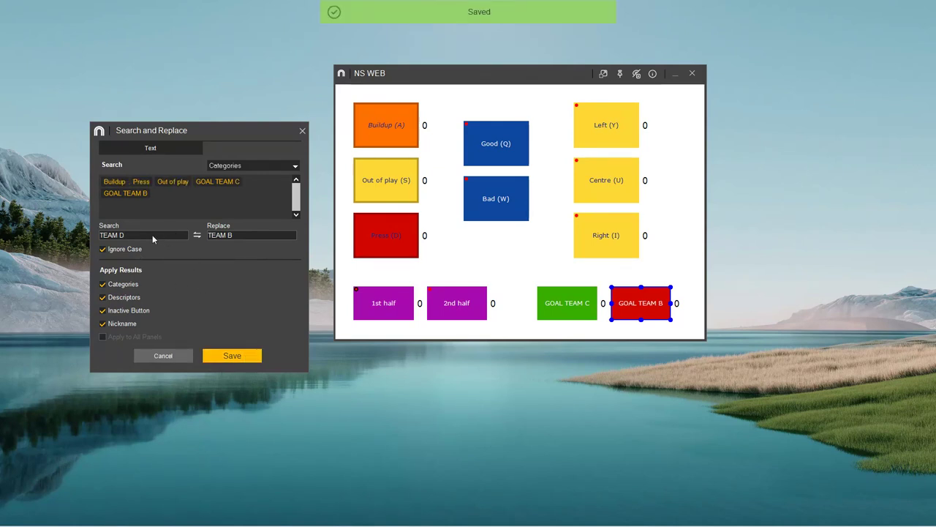
# Step: Replace TEAM C with TEAM A in the button names and close Search and Replace
pyautogui.press('BackSpace')
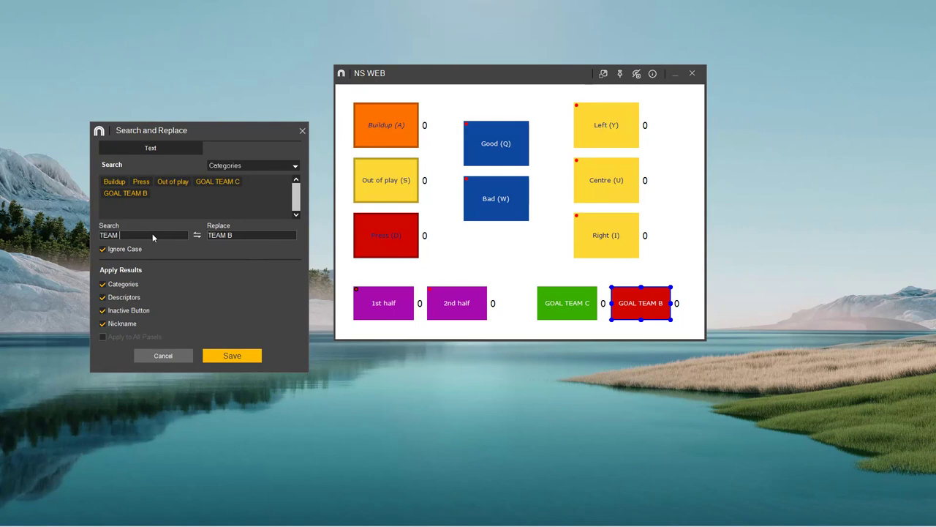
pyautogui.write('C')
pyautogui.press('BackSpace')
pyautogui.write('C')
pyautogui.press('BackSpace')
pyautogui.write('A')
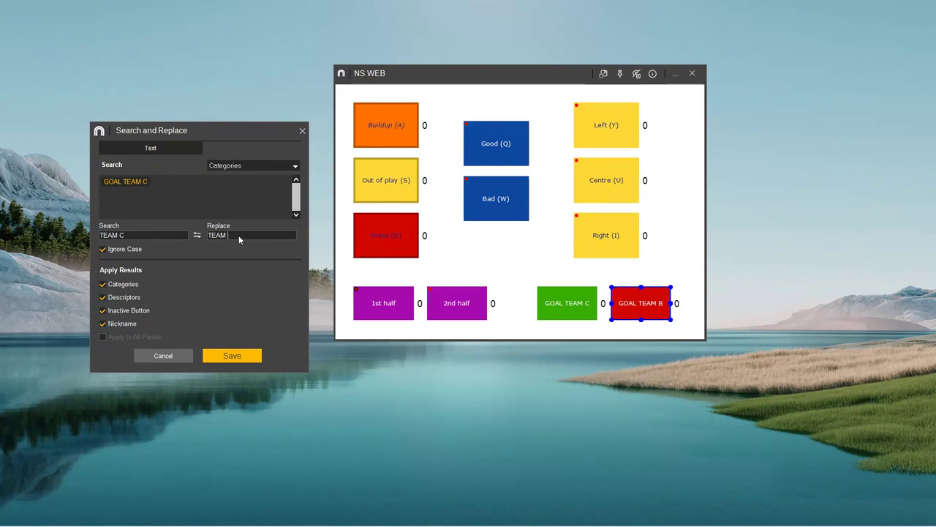
pyautogui.click(237, 357)
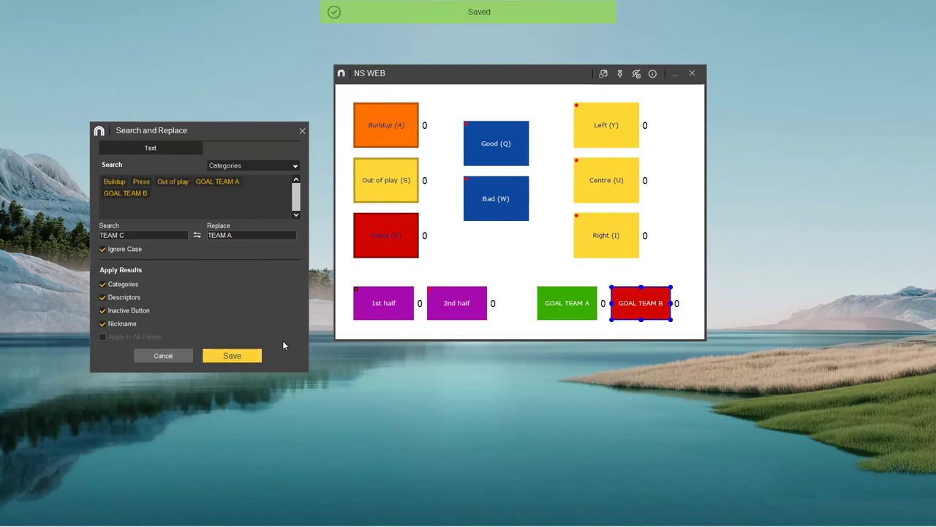
pyautogui.click(303, 131)
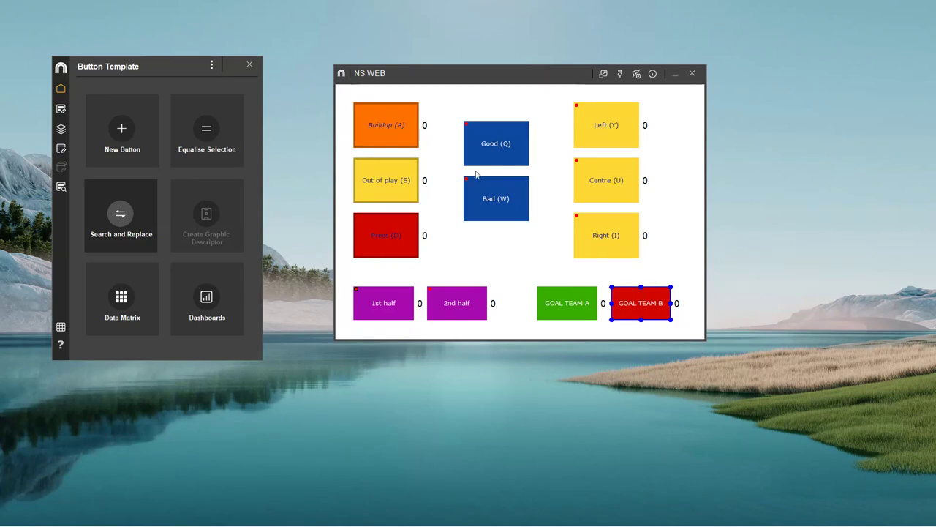
# Step: Examine the button template's open, save and export options
pyautogui.click(211, 65)
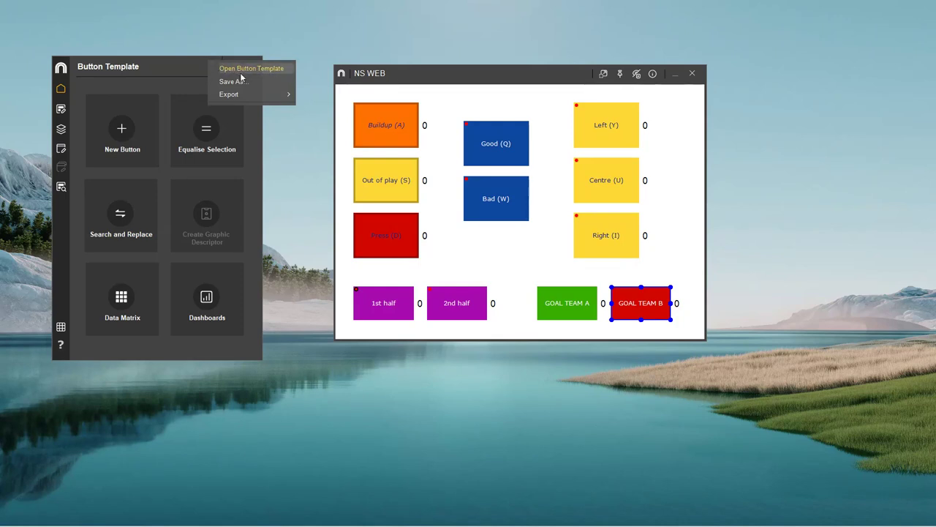
pyautogui.moveTo(248, 94)
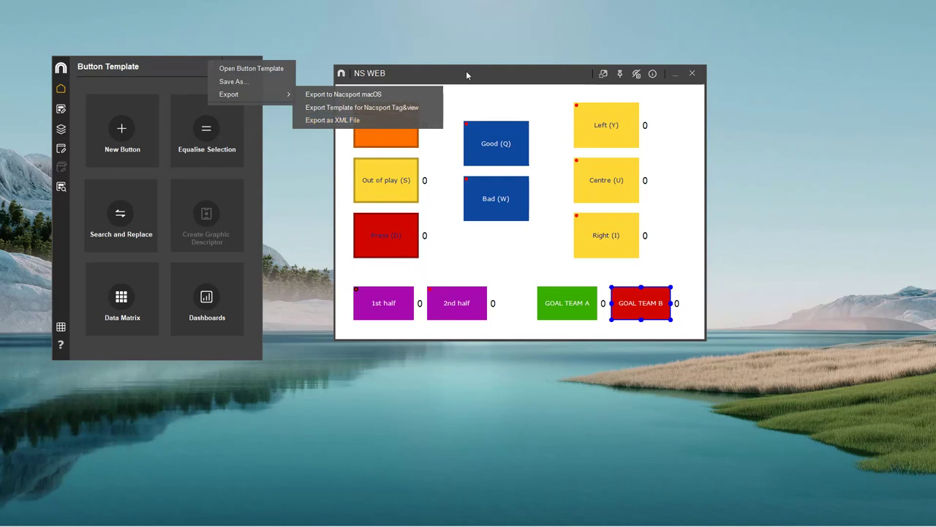
pyautogui.press('Escape')
pyautogui.press('Escape')
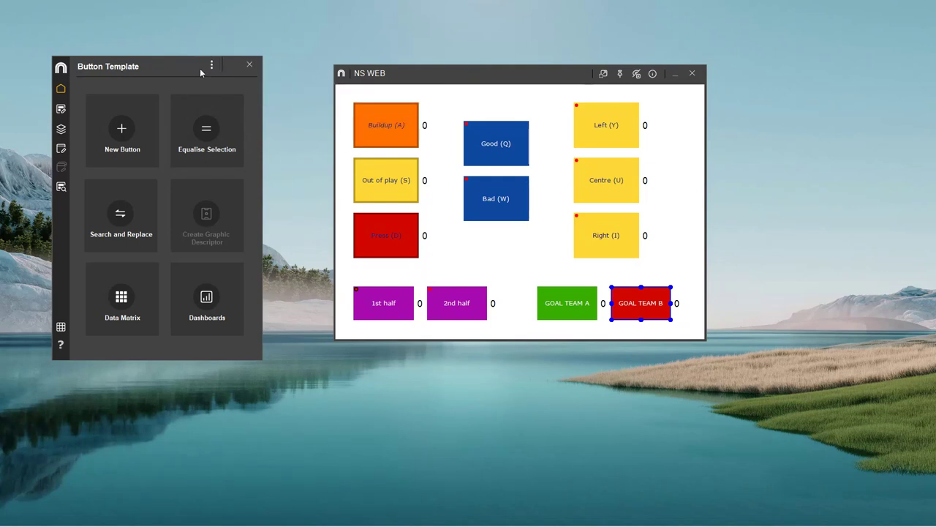
# Step: Close the NS WEB button template and start a new register from the Italy-Spain (1st half) video file
pyautogui.click(249, 66)
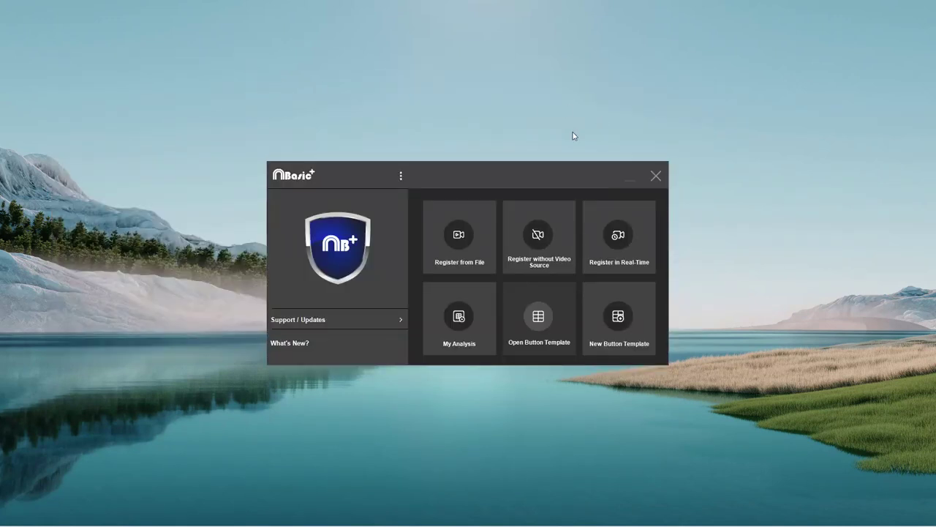
pyautogui.click(470, 236)
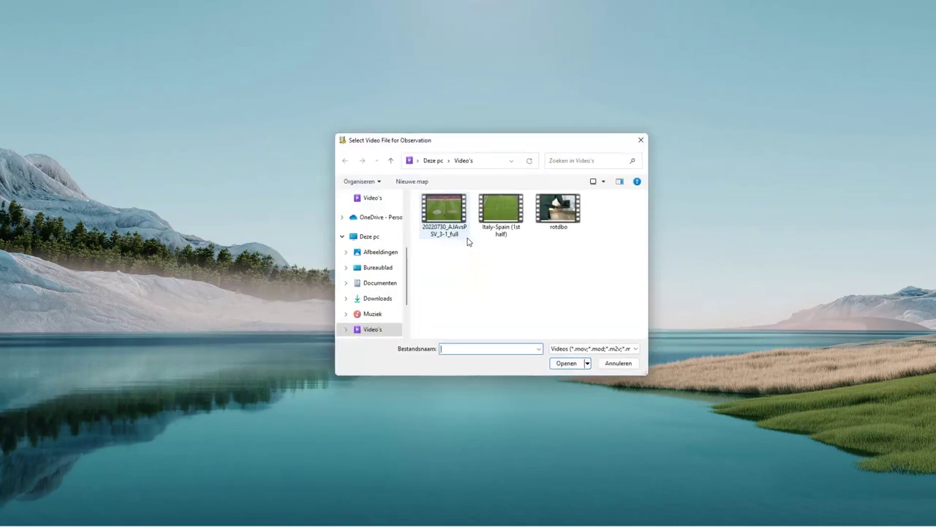
pyautogui.click(504, 202)
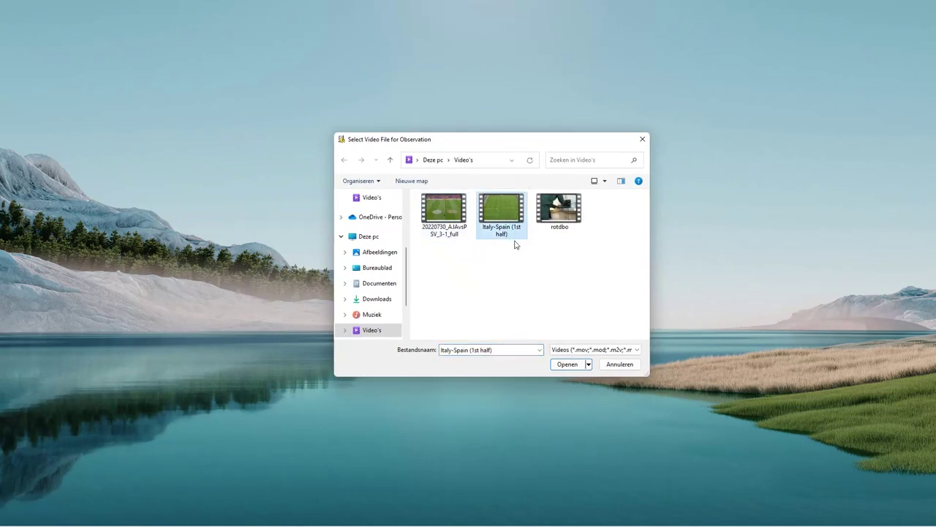
pyautogui.click(569, 364)
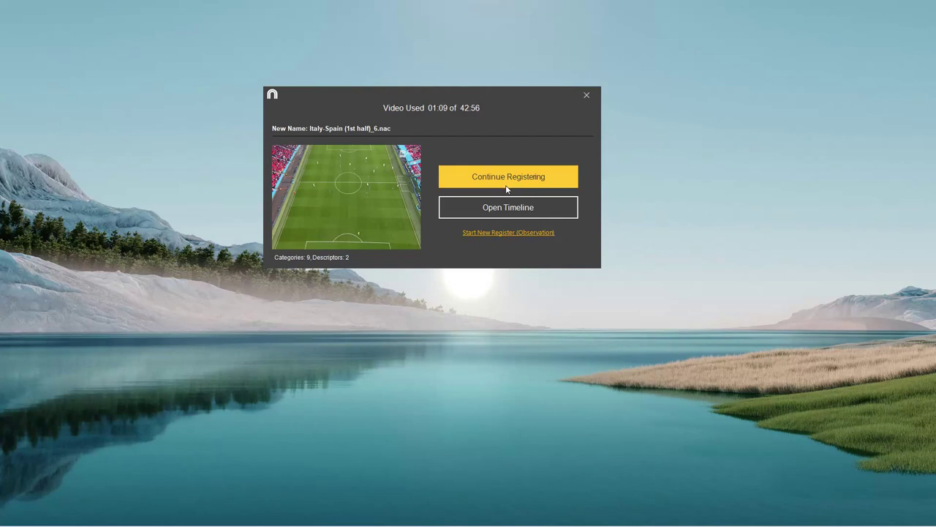
pyautogui.click(496, 232)
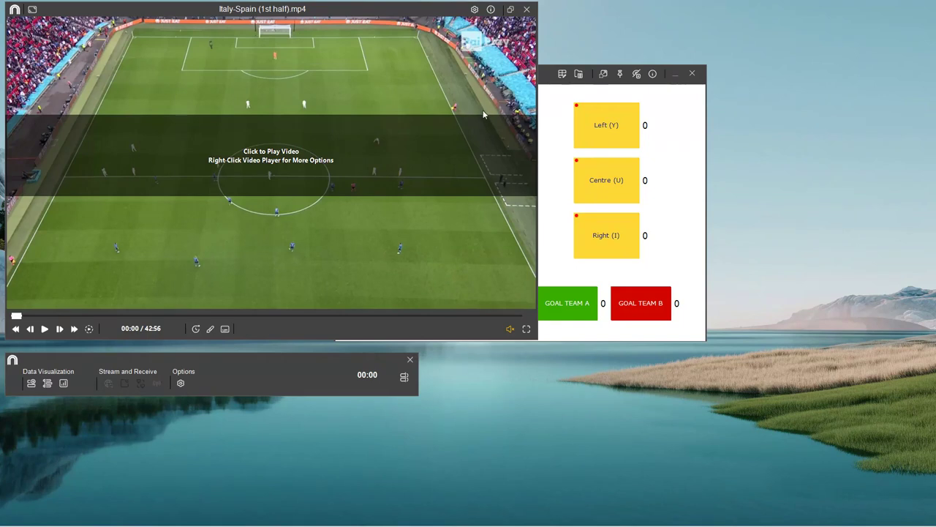
# Step: Place the NS WEB template beside the video player and show the list of registers below the video
pyautogui.click(553, 82)
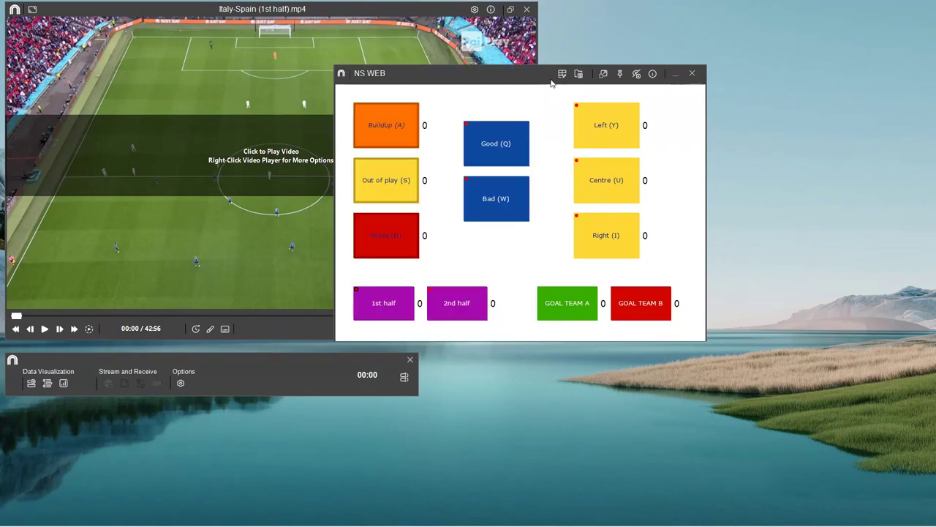
pyautogui.moveTo(523, 79); pyautogui.dragTo(735, 41)
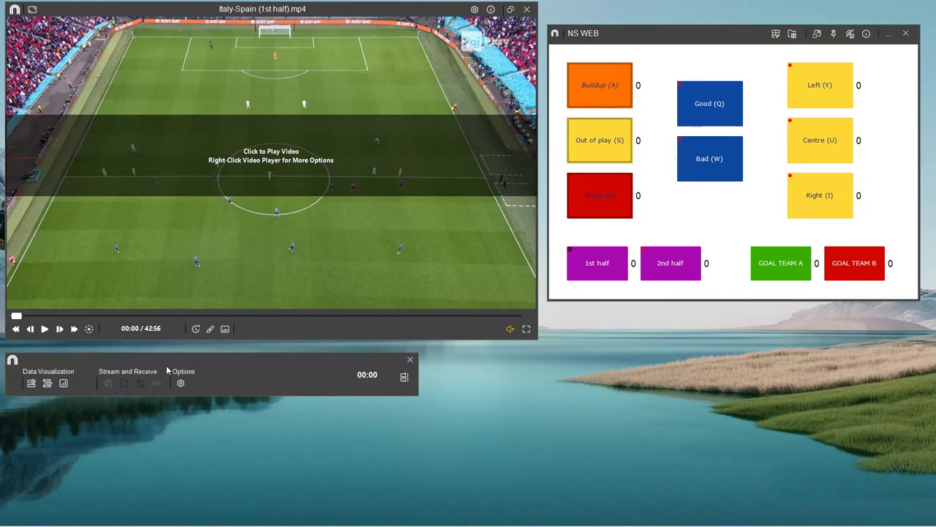
pyautogui.click(30, 384)
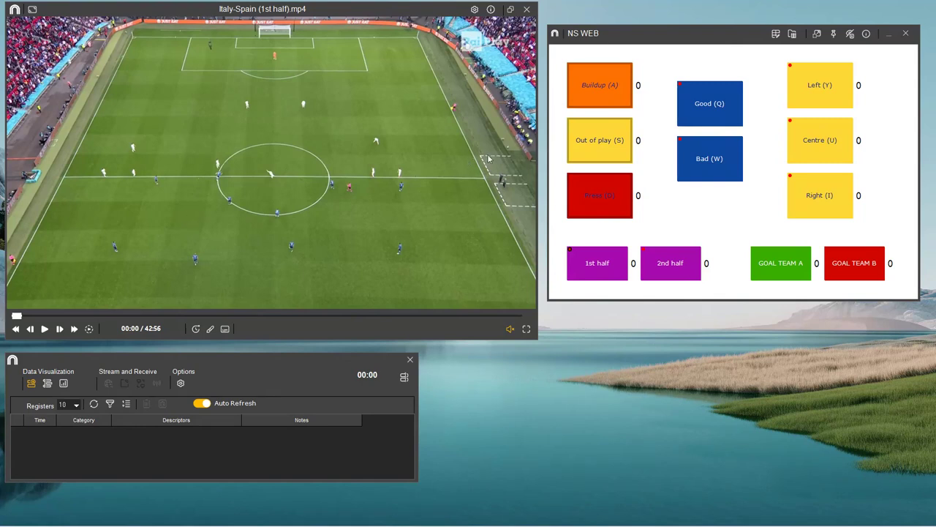
# Step: Play the video and register Buildup, Out of play, Press and another Buildup in sequence
pyautogui.press('space')
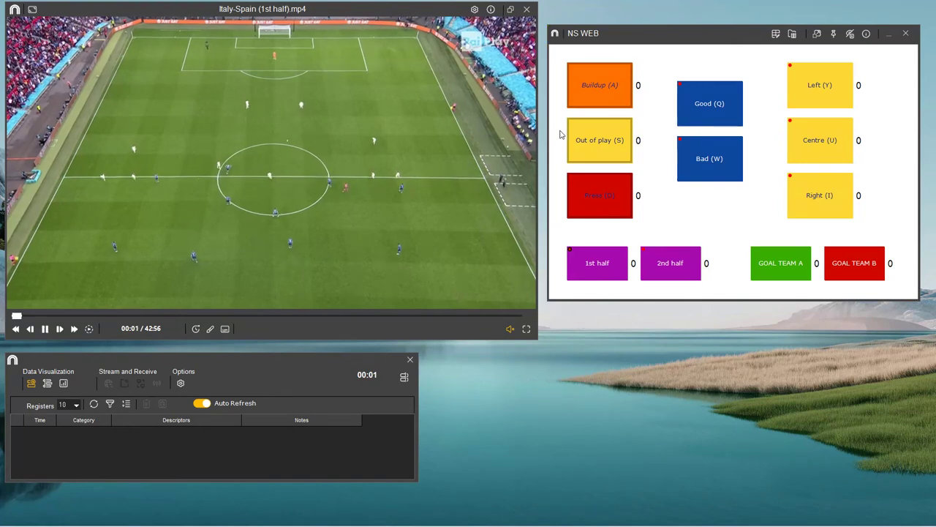
pyautogui.press('a')
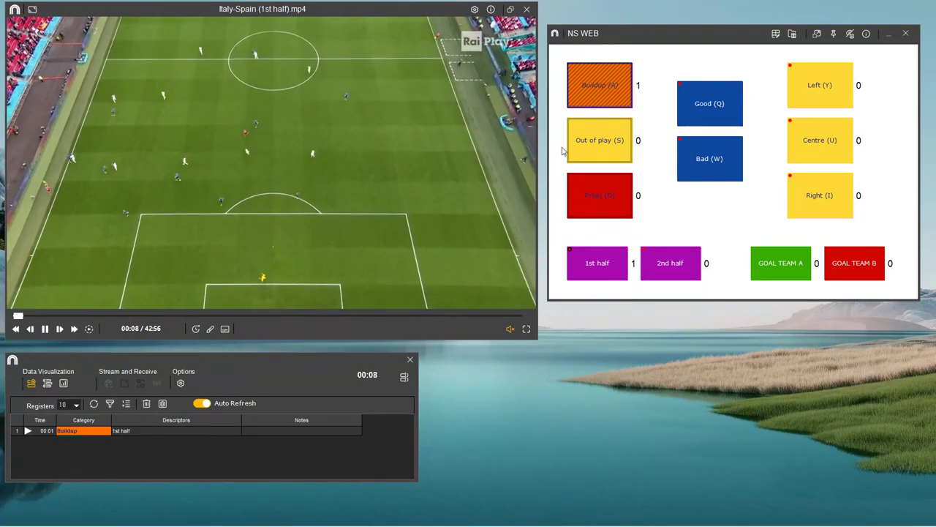
pyautogui.click(621, 156)
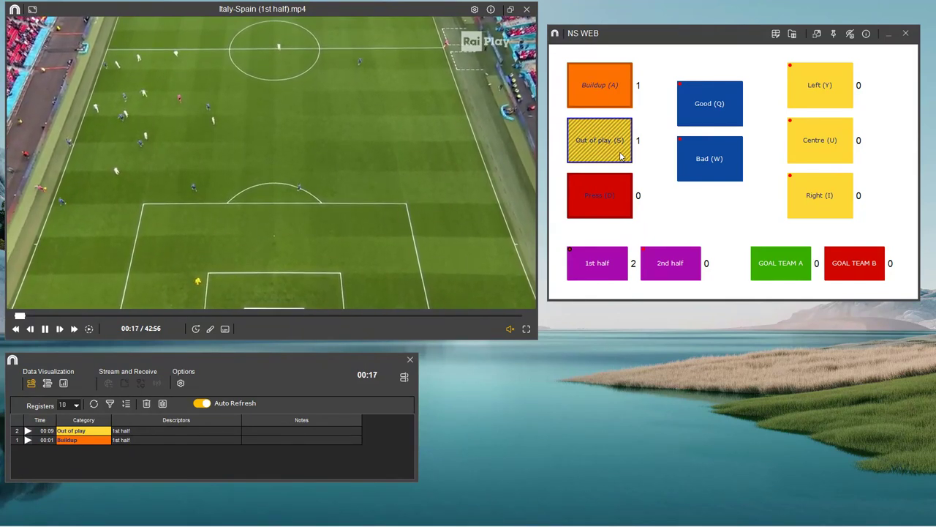
pyautogui.press('d')
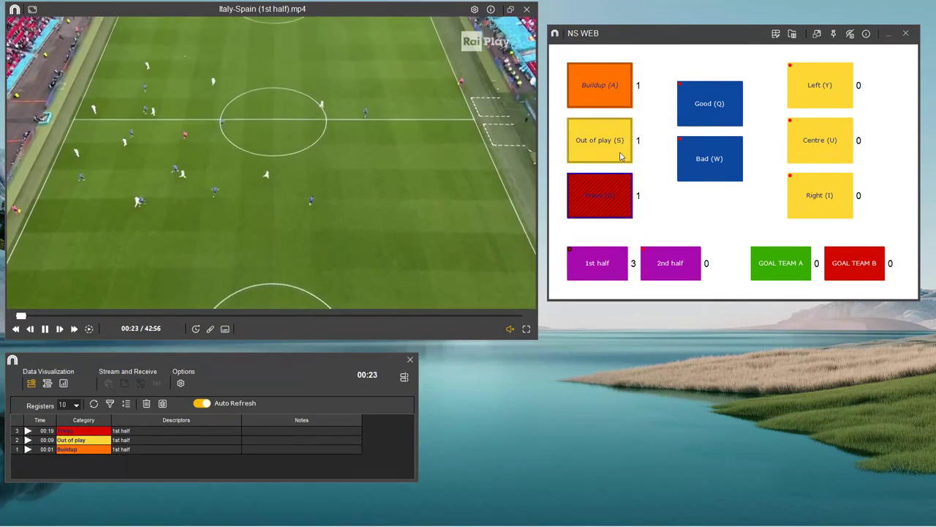
pyautogui.press('a')
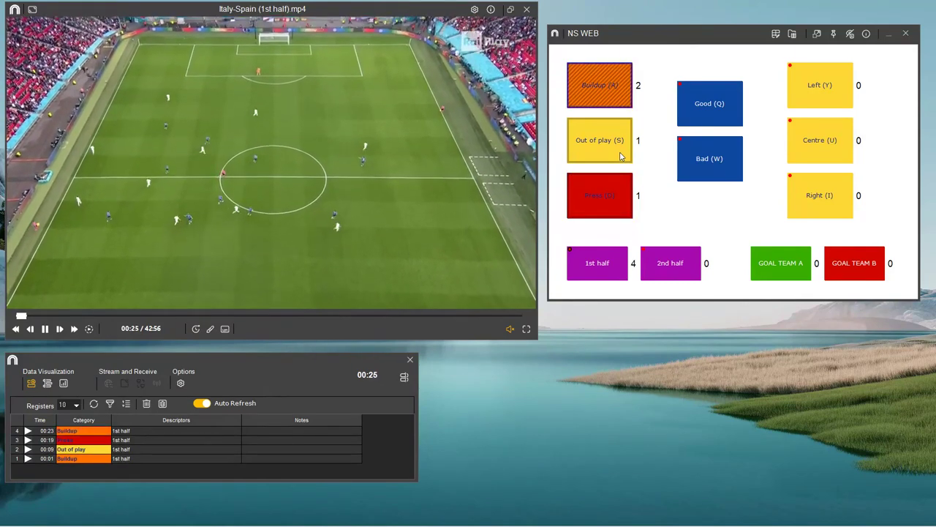
# Step: Pause the video at 00:35 and add the Centre and Bad descriptors to the active Buildup
pyautogui.press('space')
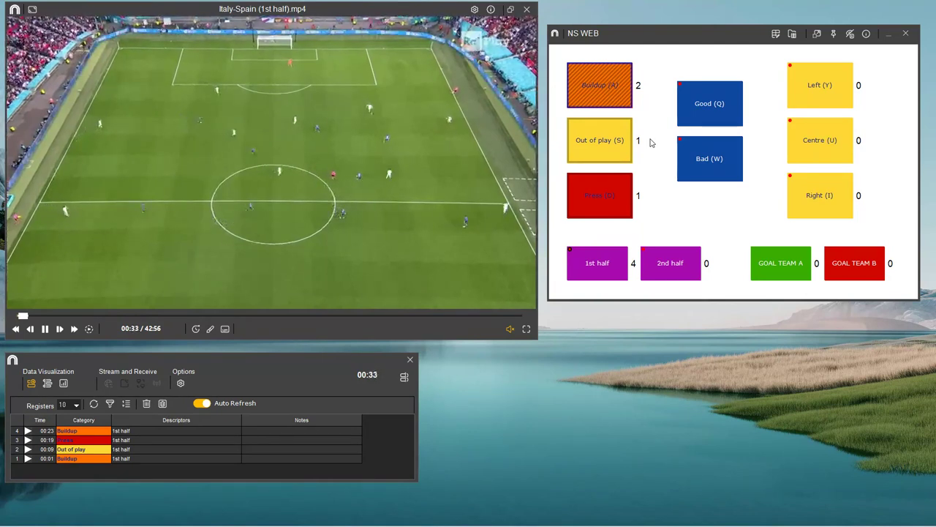
pyautogui.press('space')
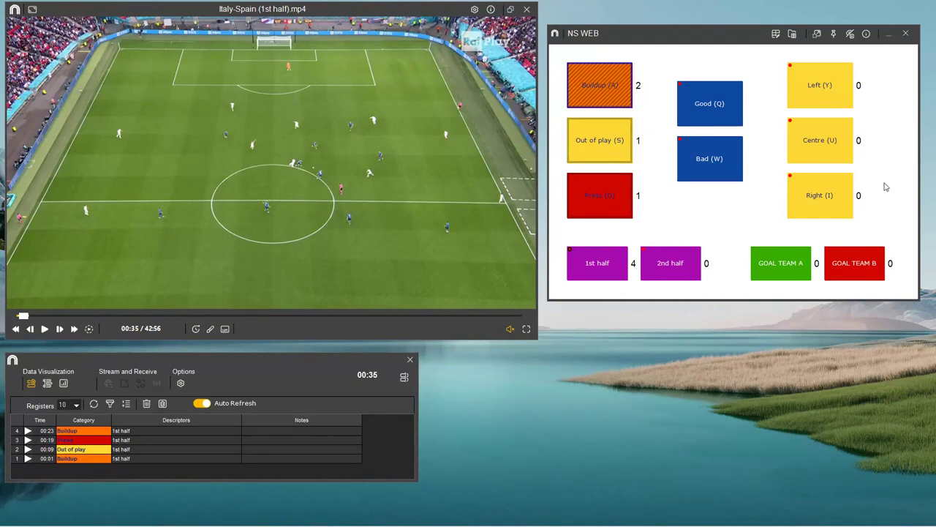
pyautogui.click(820, 142)
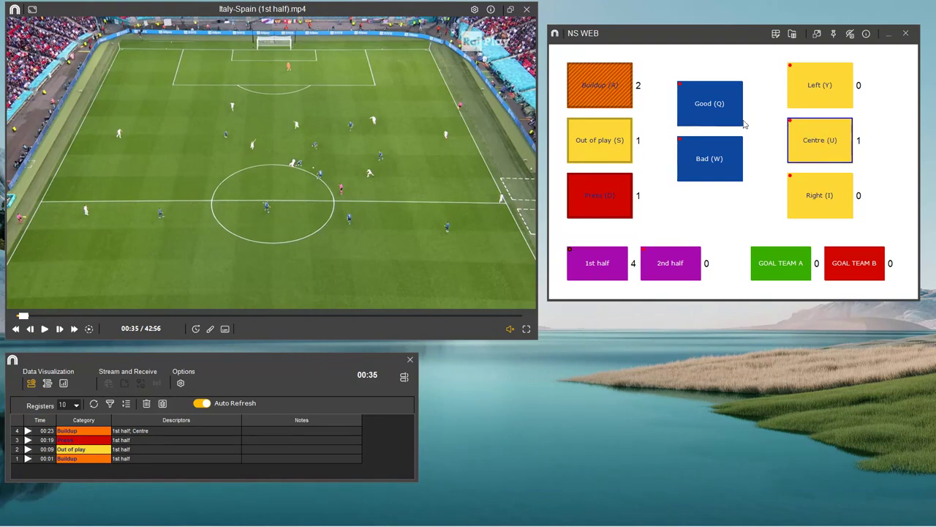
pyautogui.click(725, 161)
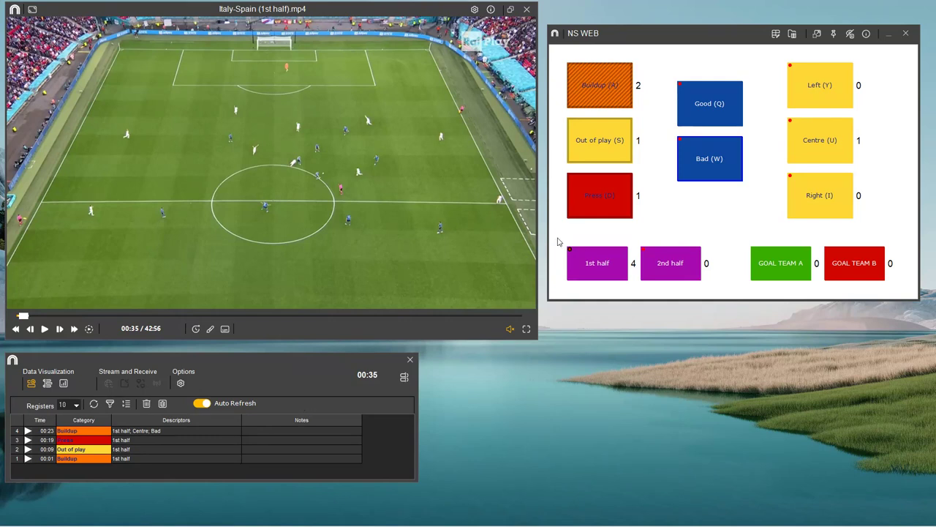
# Step: Register a Press at 00:35, an Out of play at 00:39 and a Buildup at 00:47 while playing the video
pyautogui.press('d')
pyautogui.press('space')
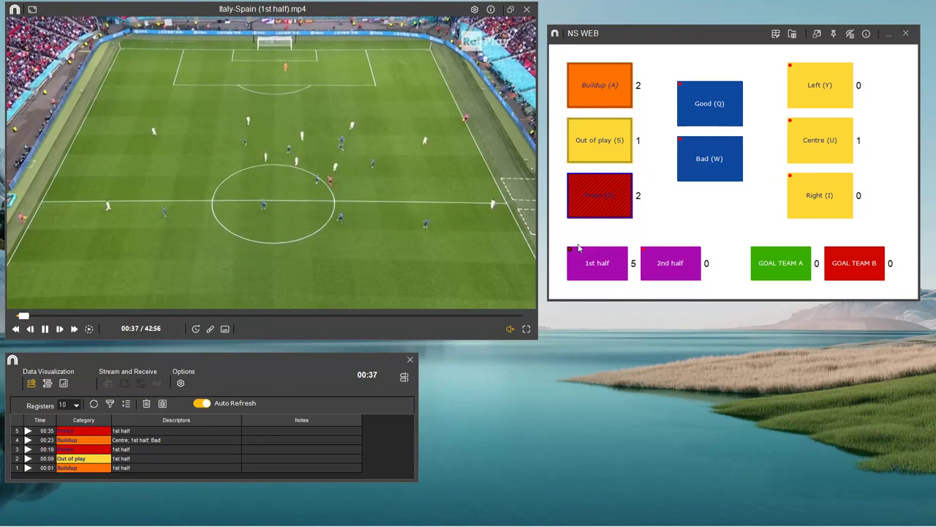
pyautogui.press('space')
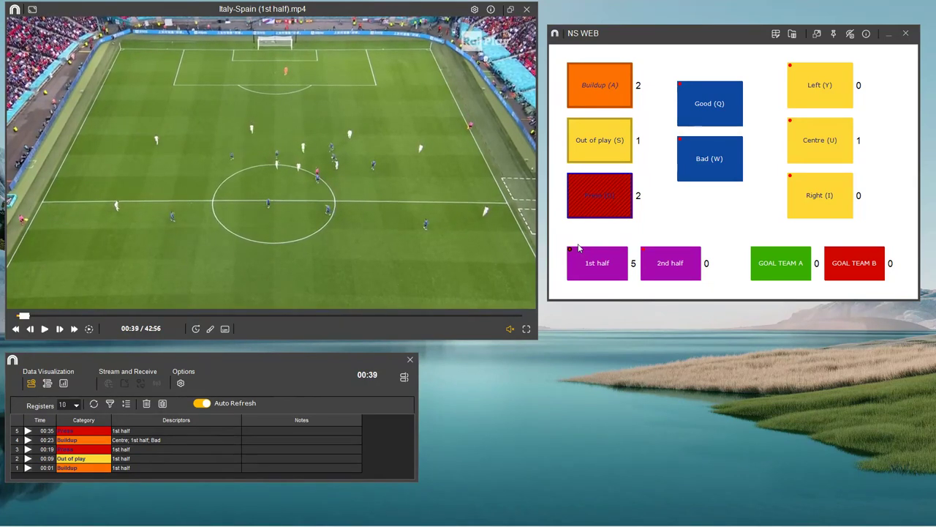
pyautogui.press('s')
pyautogui.press('space')
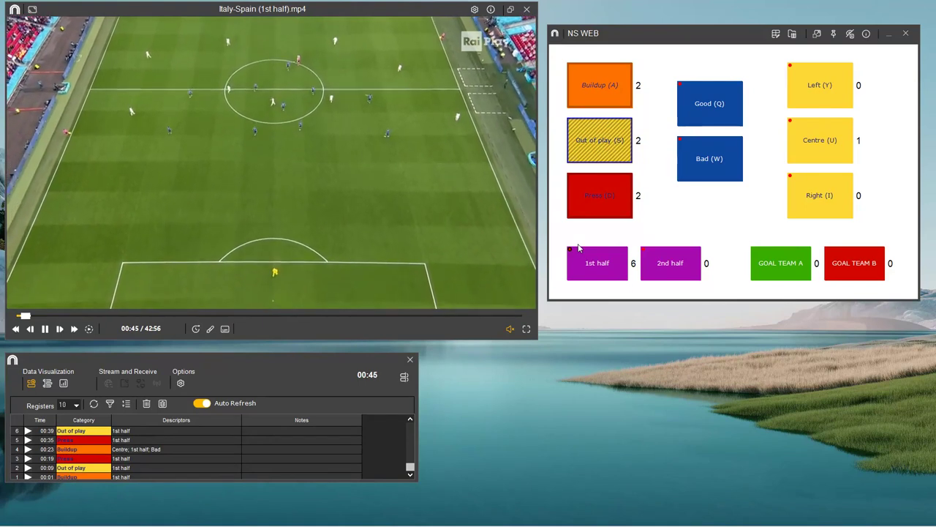
pyautogui.press('a')
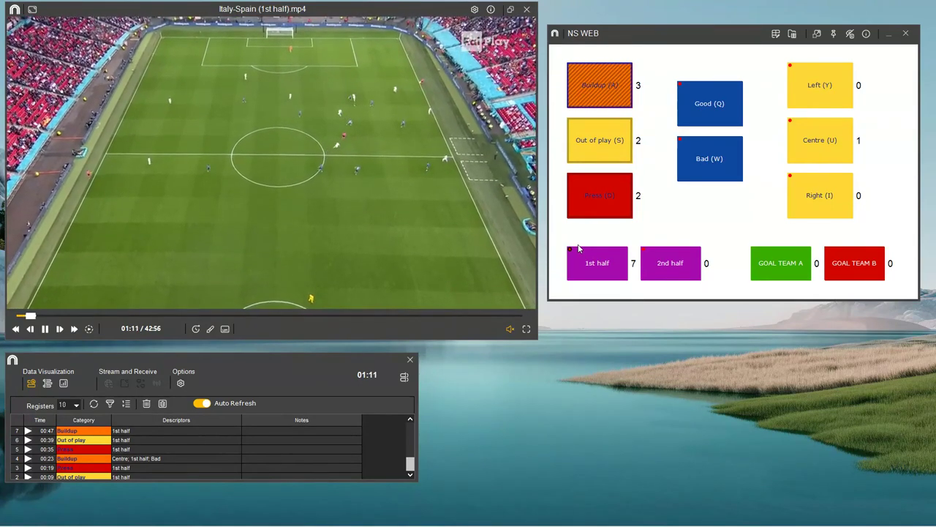
# Step: Pause the video at 01:12 and add the Left and Bad descriptors to the active Buildup
pyautogui.press('space')
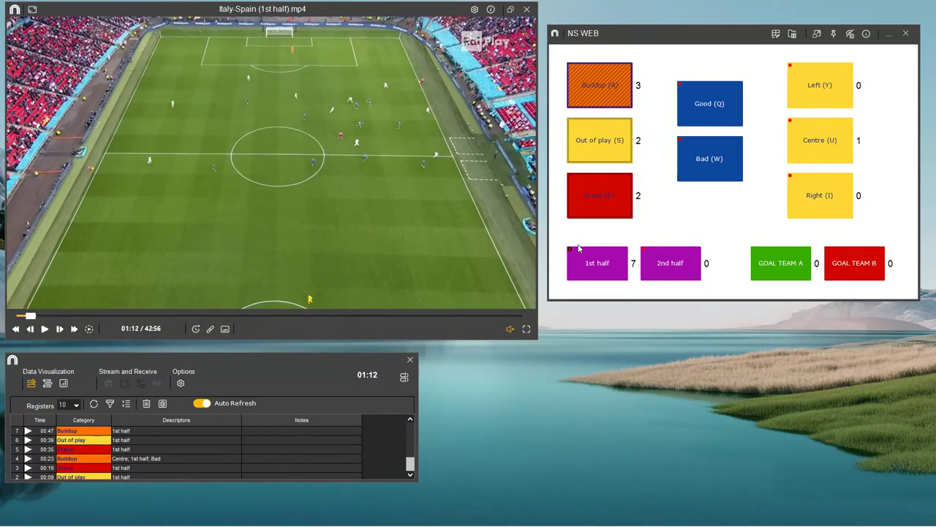
pyautogui.press('y')
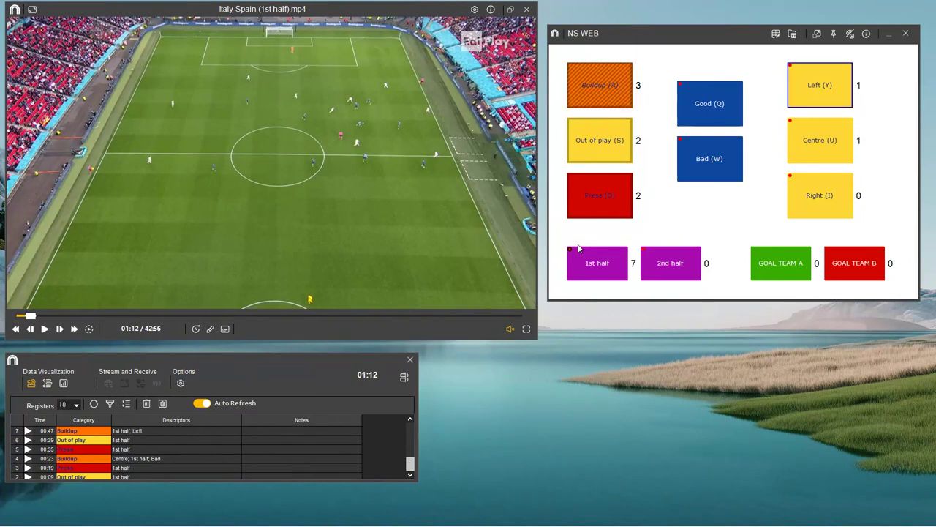
pyautogui.press('w')
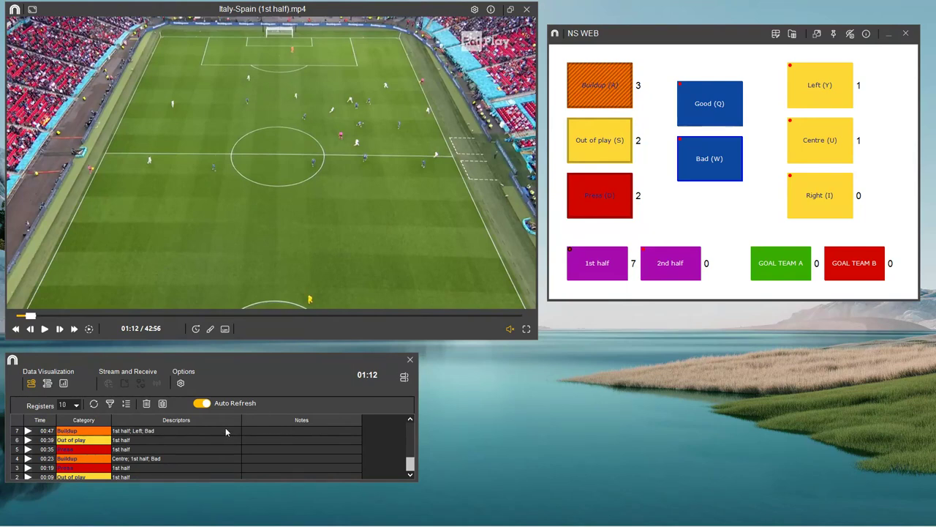
# Step: Enlarge the register list, play the Press register at 00:35 and delete that register
pyautogui.moveTo(102, 486); pyautogui.dragTo(102, 503)
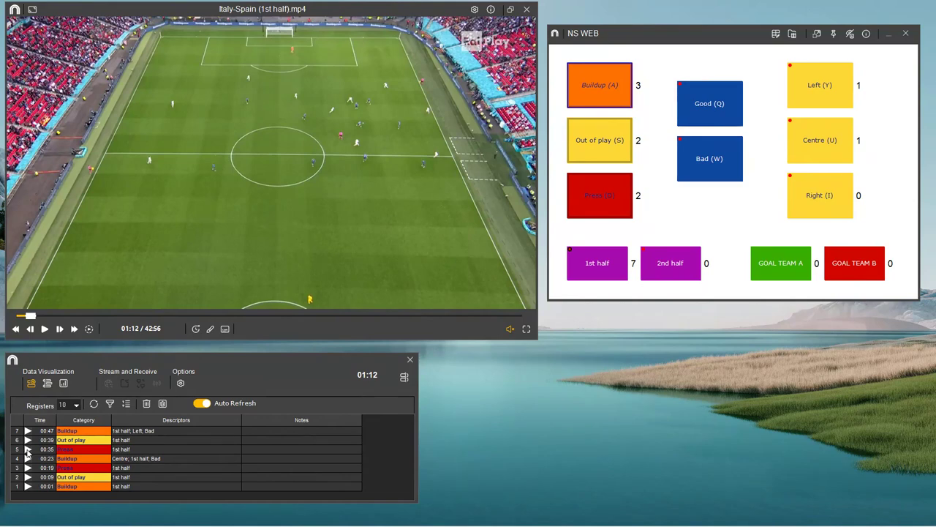
pyautogui.click(28, 450)
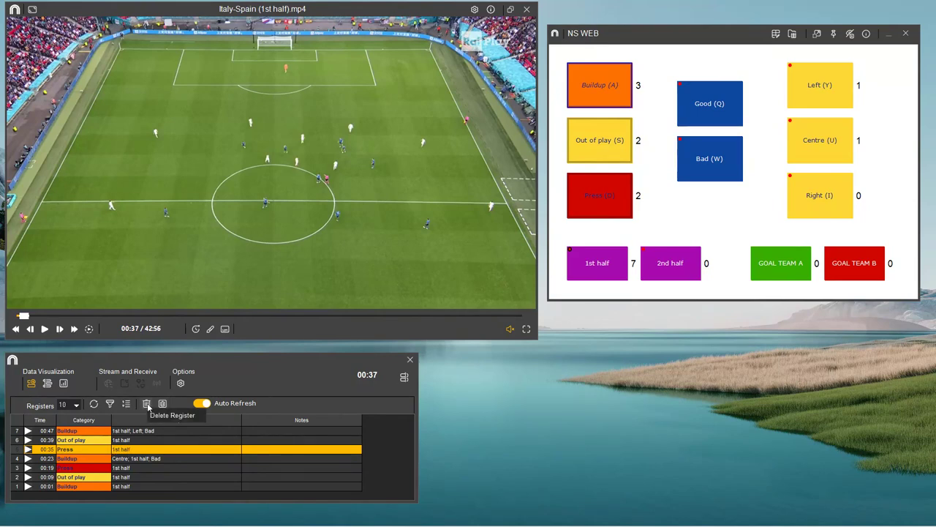
pyautogui.click(147, 405)
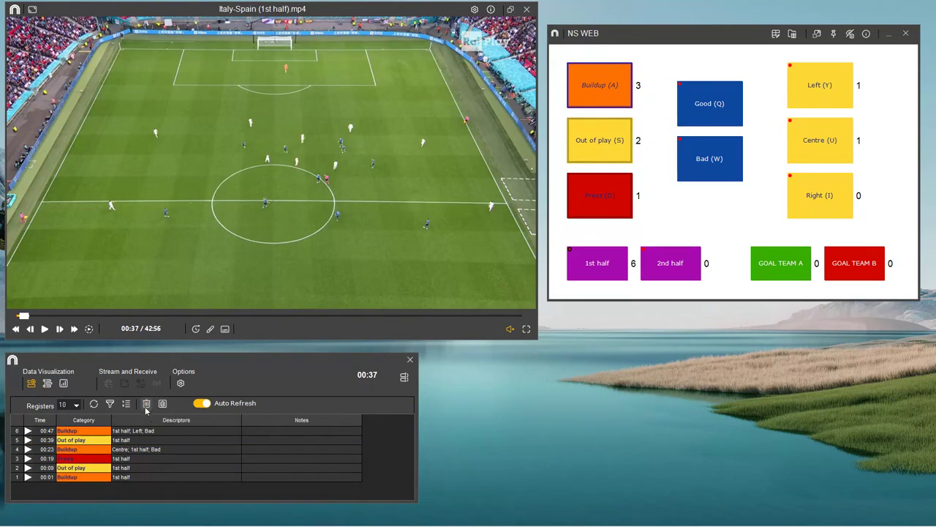
# Step: Play the Press register at 00:19 and inspect its editable descriptors
pyautogui.click(28, 458)
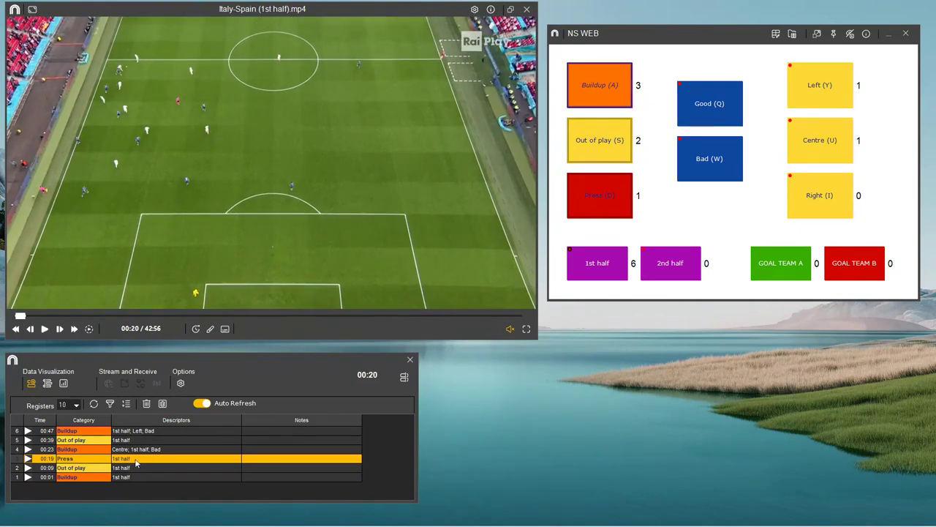
pyautogui.doubleClick(135, 463)
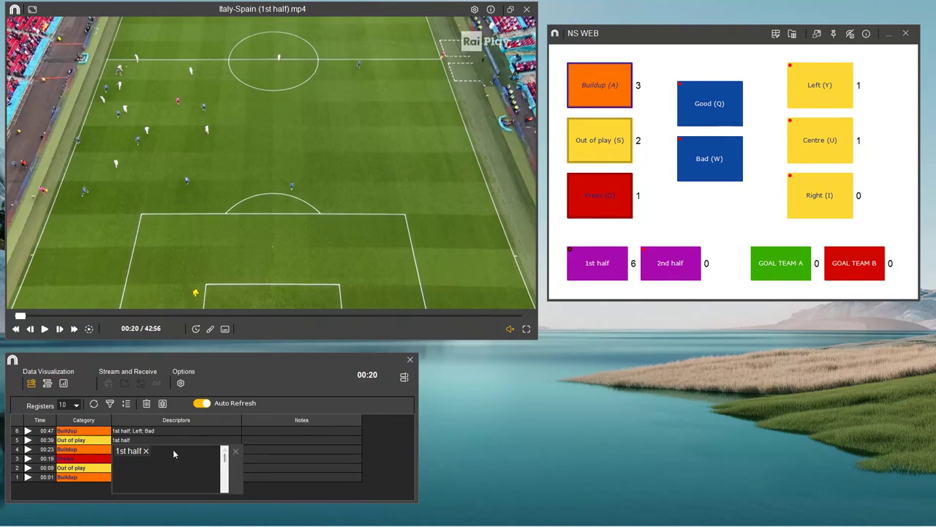
pyautogui.click(235, 451)
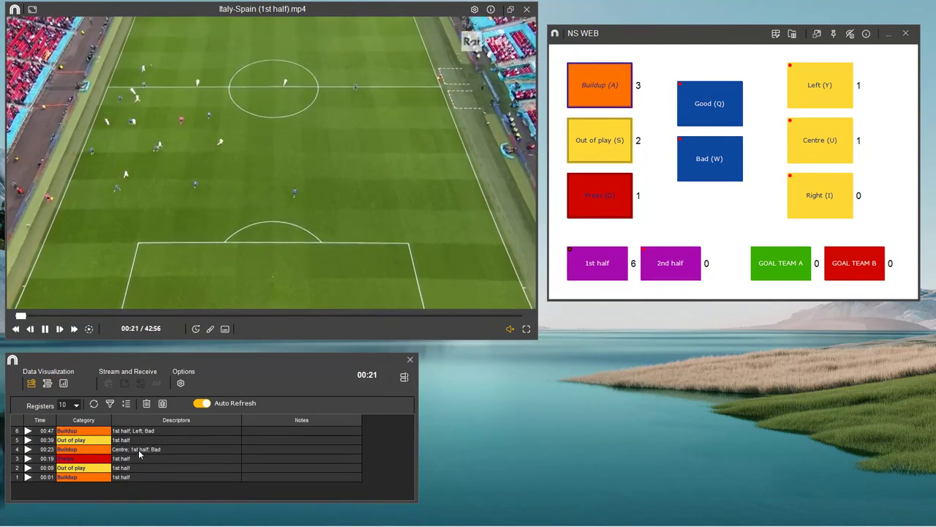
# Step: Examine the category options for the 00:19 register and keep Press as its category
pyautogui.click(85, 459)
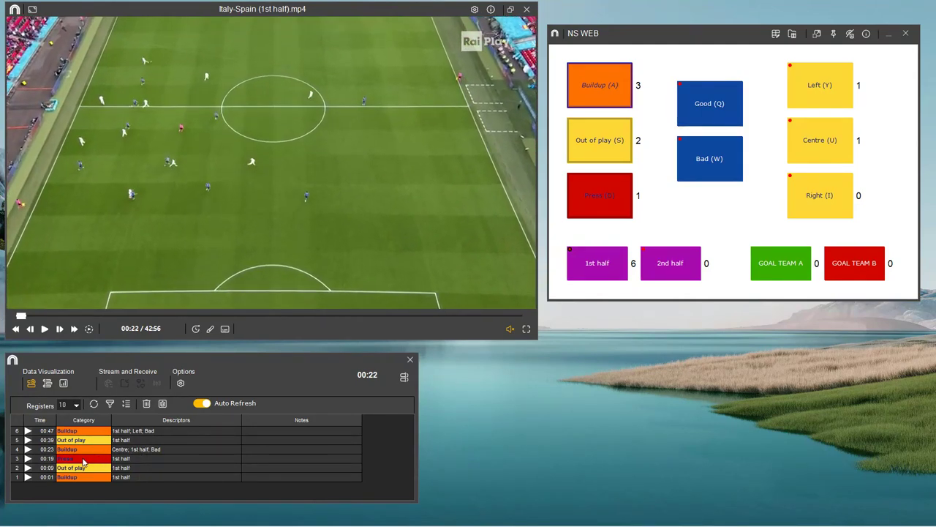
pyautogui.doubleClick(84, 461)
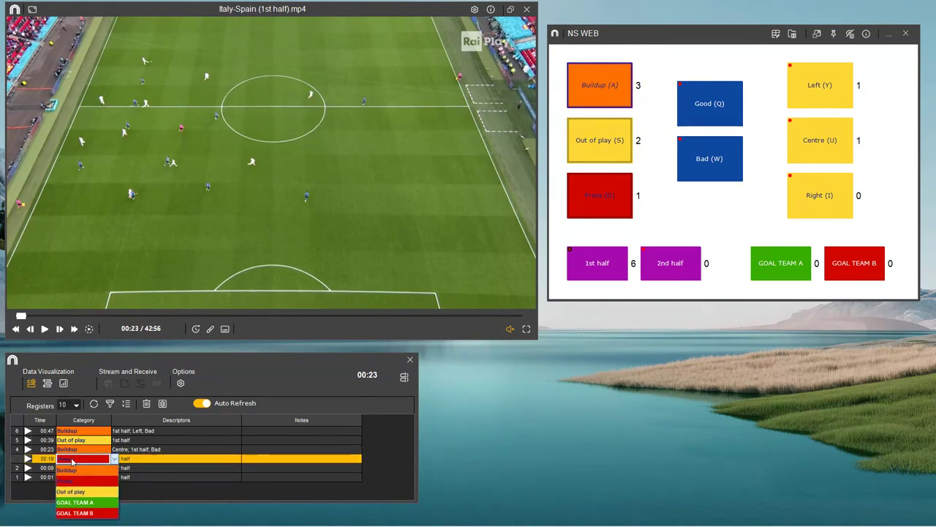
pyautogui.click(115, 458)
pyautogui.click(115, 459)
pyautogui.click(115, 459)
pyautogui.click(115, 458)
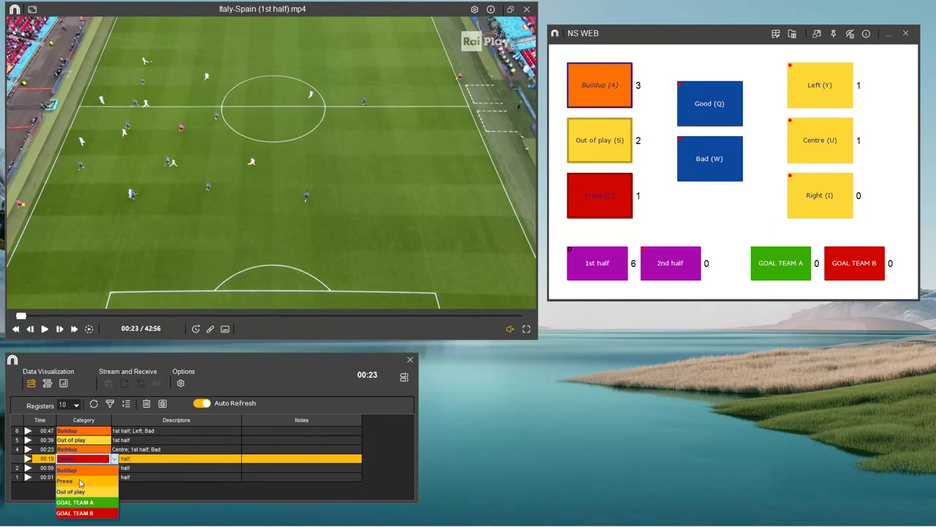
pyautogui.click(86, 479)
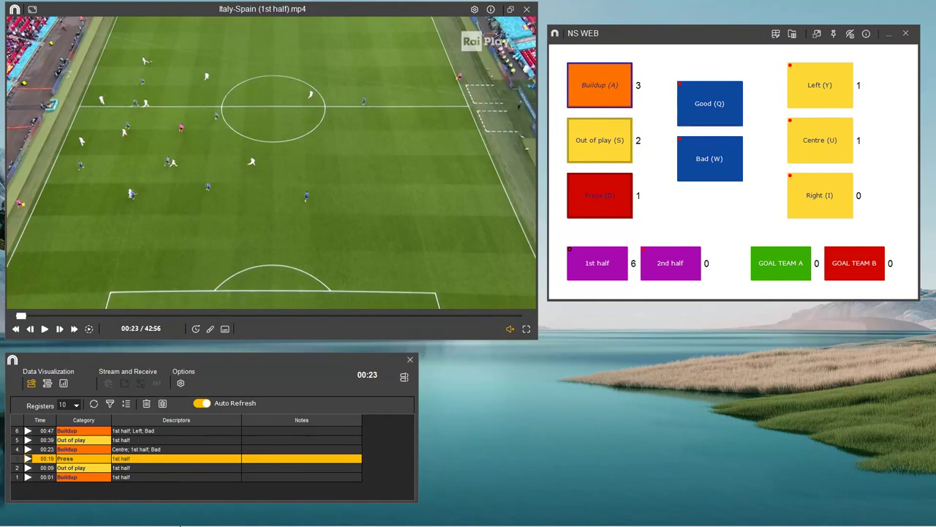
# Step: Examine the editing options for the descriptors and notes of the Press register at 00:19
pyautogui.rightClick(277, 464)
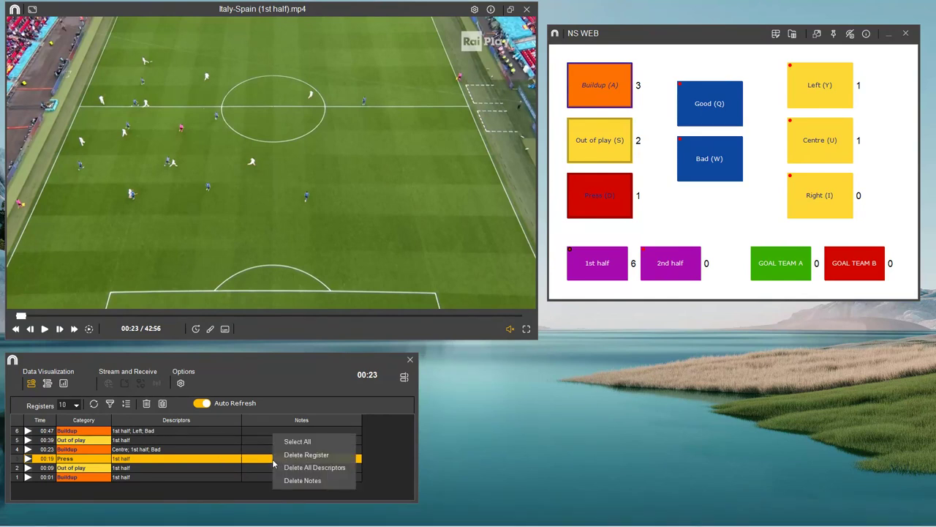
pyautogui.click(266, 463)
pyautogui.rightClick(265, 464)
pyautogui.click(256, 463)
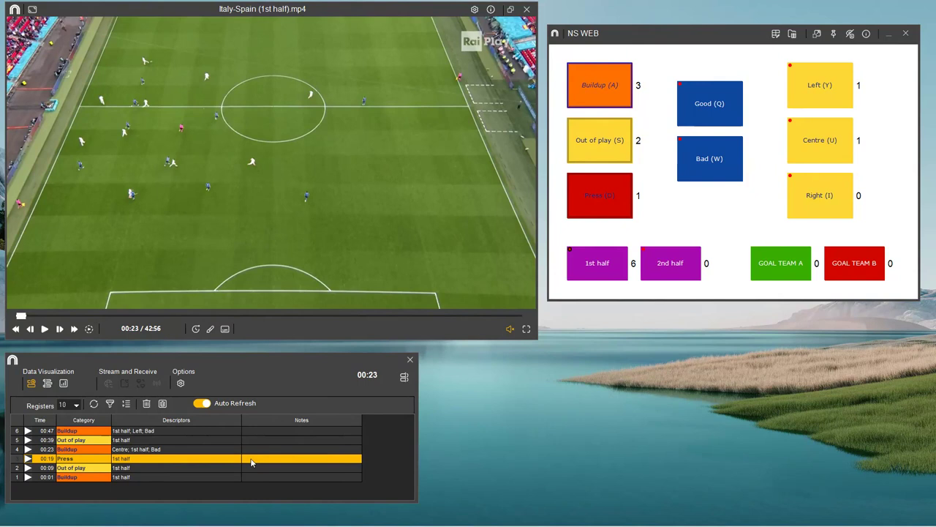
pyautogui.rightClick(251, 462)
pyautogui.click(251, 462)
# Step: Open the properties of the Press register at 00:19 and add the note "Nice press"
pyautogui.doubleClick(49, 461)
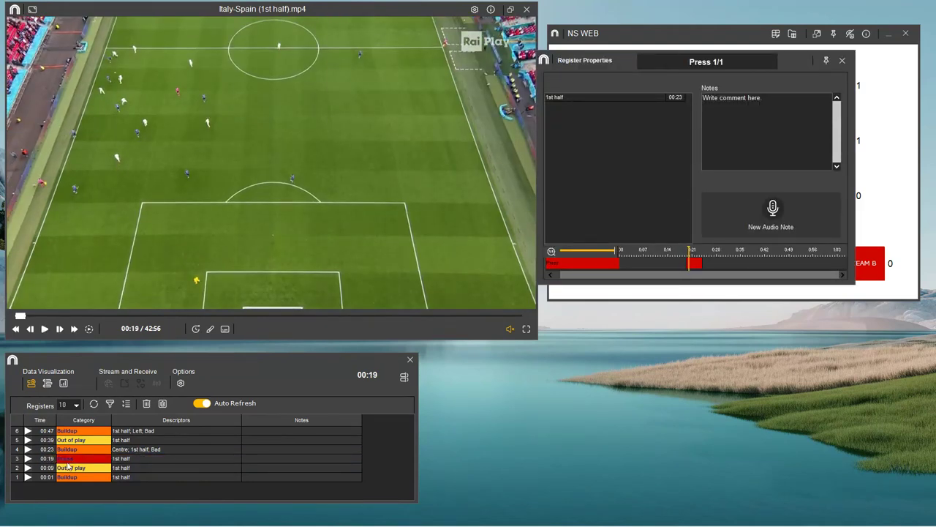
pyautogui.moveTo(599, 60); pyautogui.dragTo(253, 276)
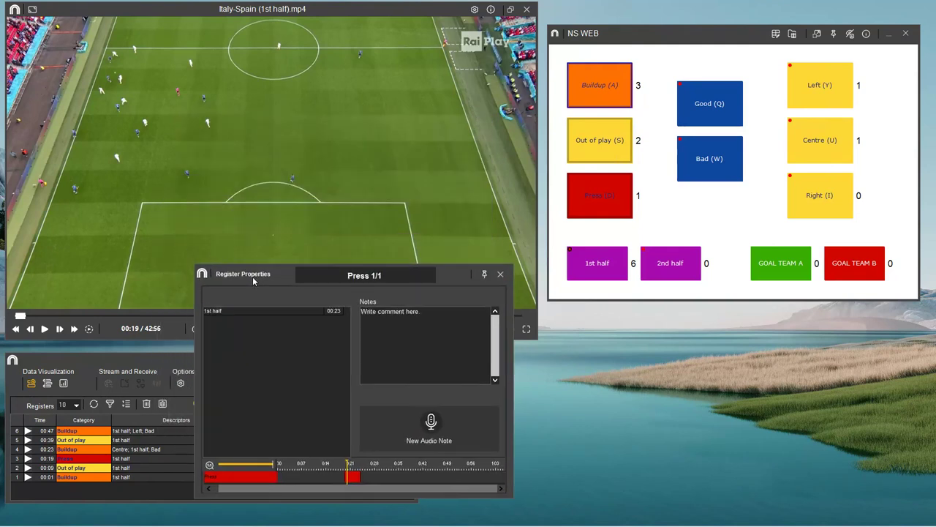
pyautogui.click(418, 326)
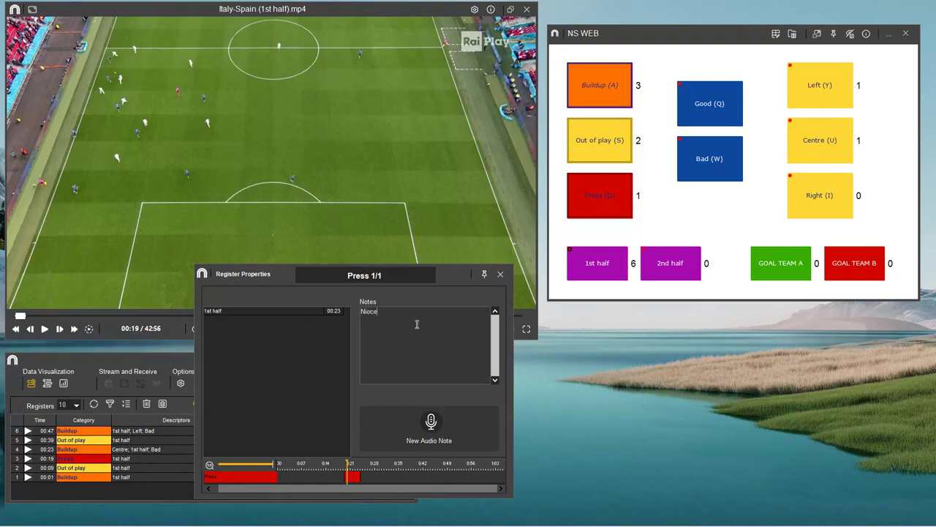
pyautogui.write('Nice press')
pyautogui.click(500, 275)
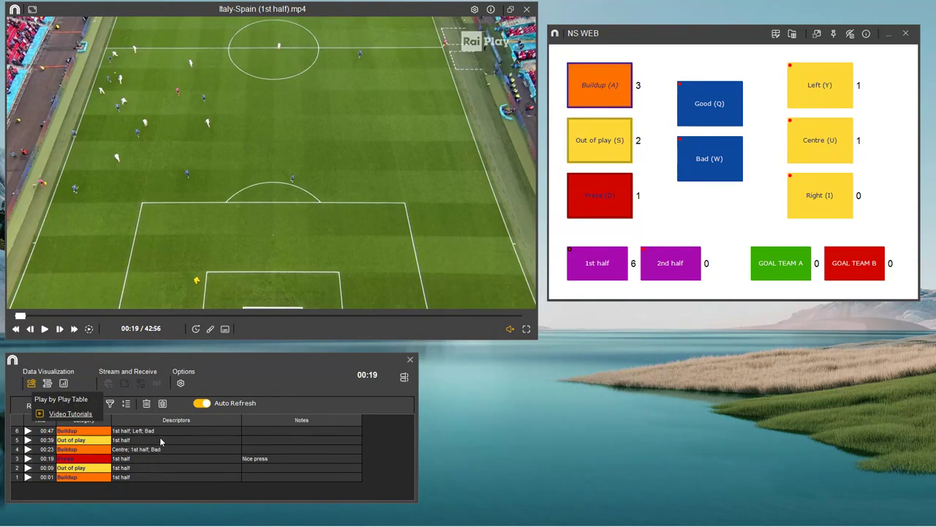
# Step: View the registers as a timeline and return to the play-by-play table
pyautogui.click(47, 384)
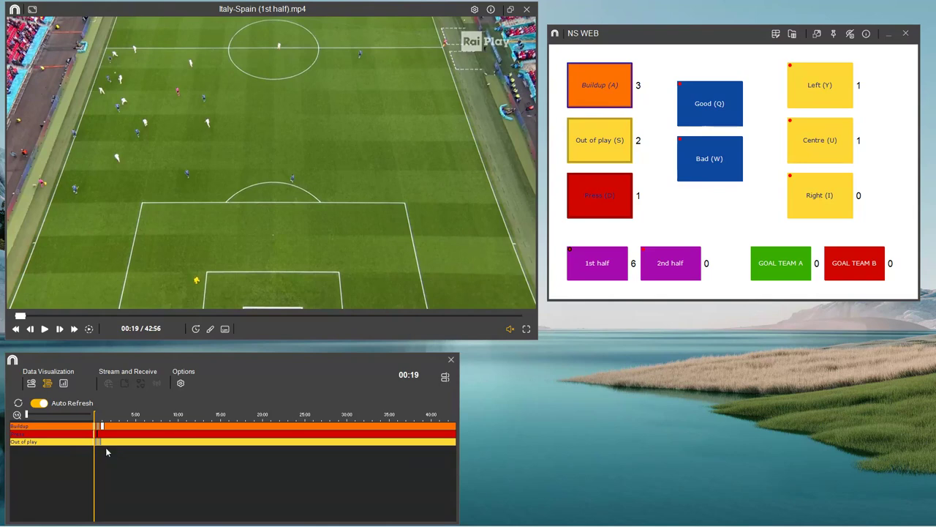
pyautogui.click(64, 384)
pyautogui.click(181, 384)
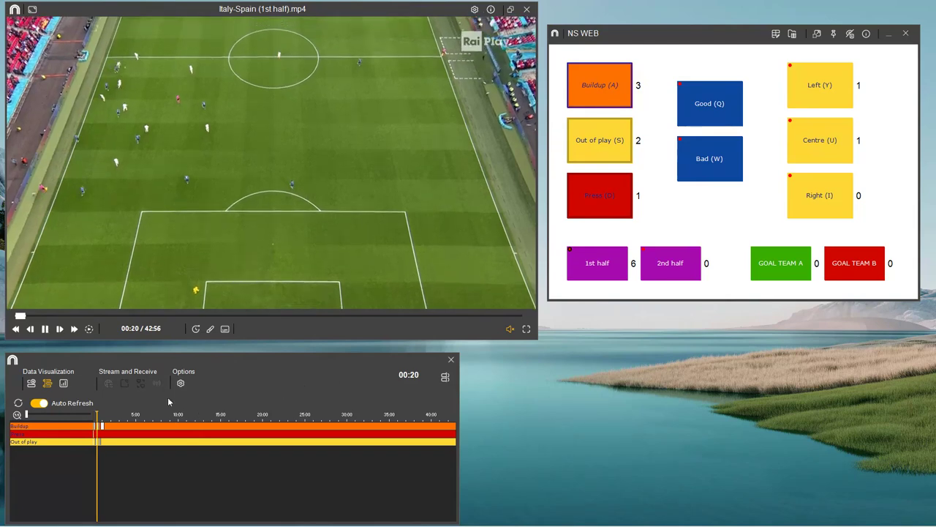
pyautogui.click(35, 386)
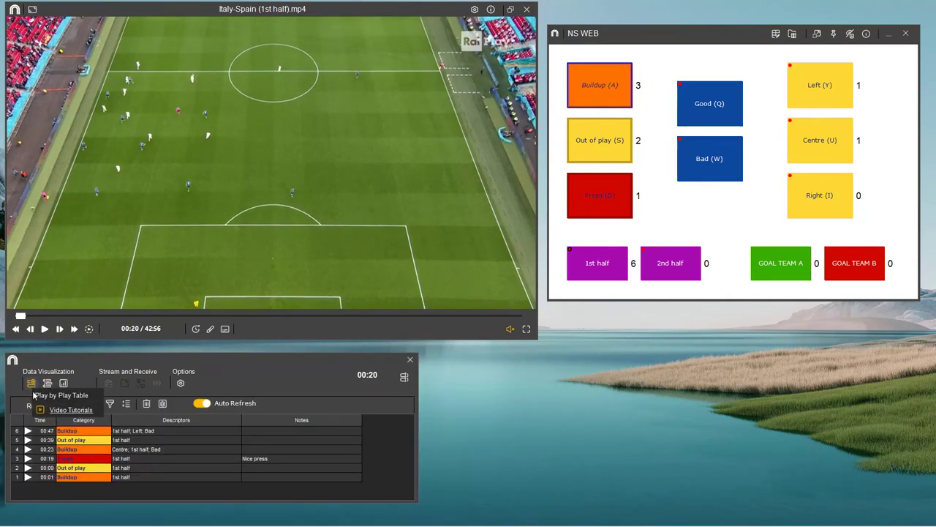
# Step: Play the 00:47 Buildup register, pause near 00:58, and switch the auto-added descriptor from 1st half to 2nd half
pyautogui.click(28, 431)
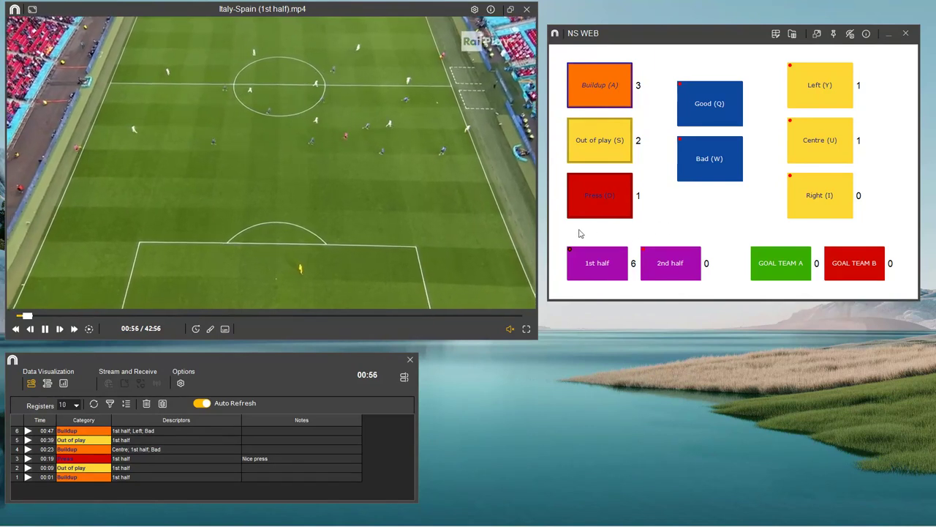
pyautogui.click(399, 275)
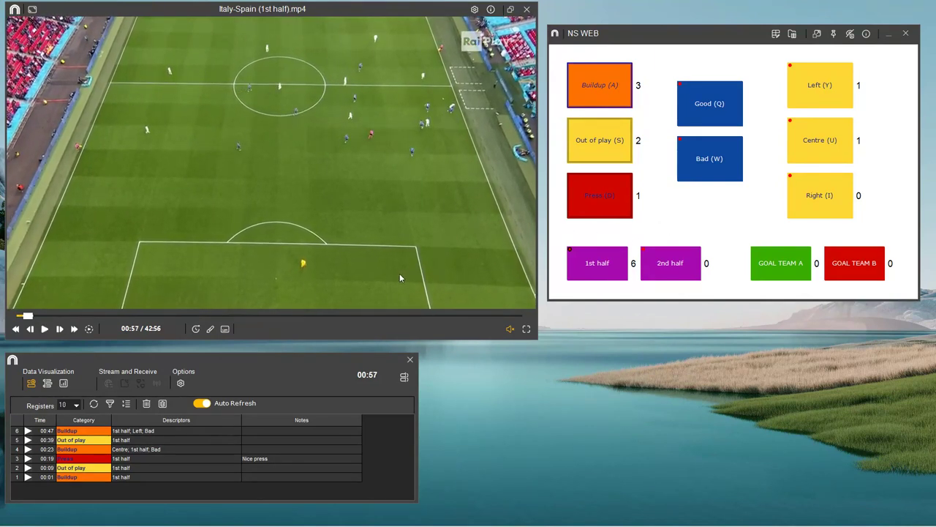
pyautogui.rightClick(597, 268)
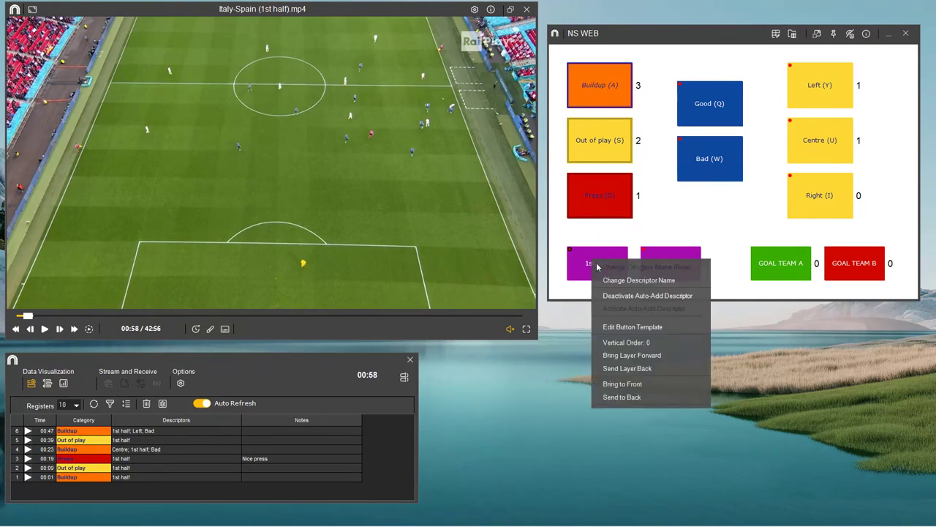
pyautogui.click(630, 296)
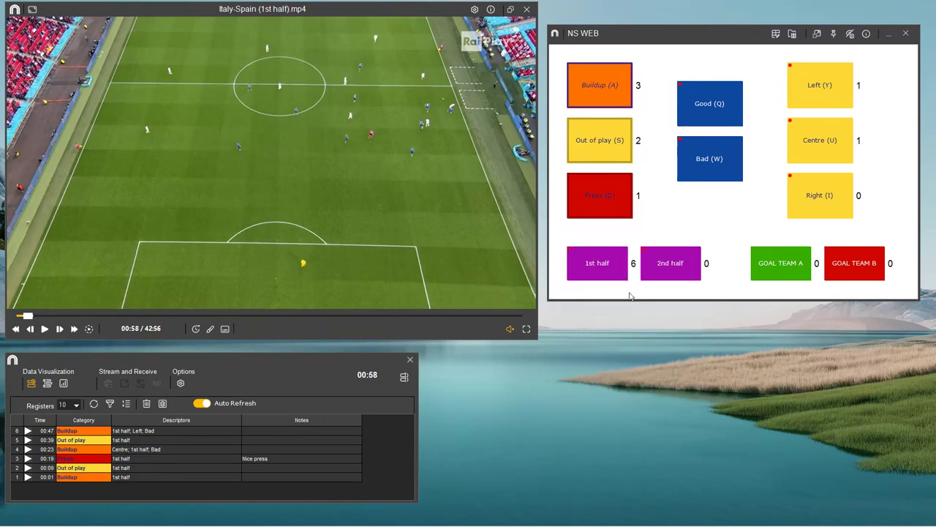
pyautogui.rightClick(670, 269)
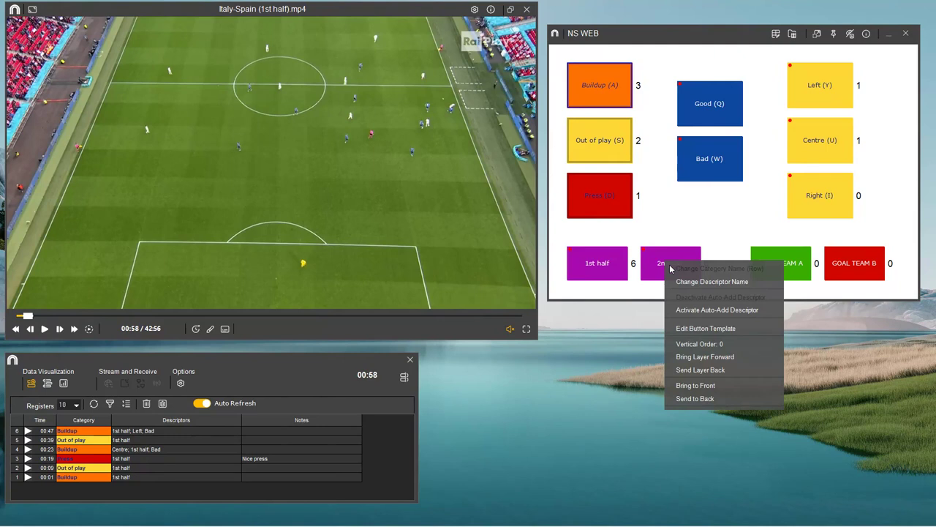
pyautogui.click(701, 313)
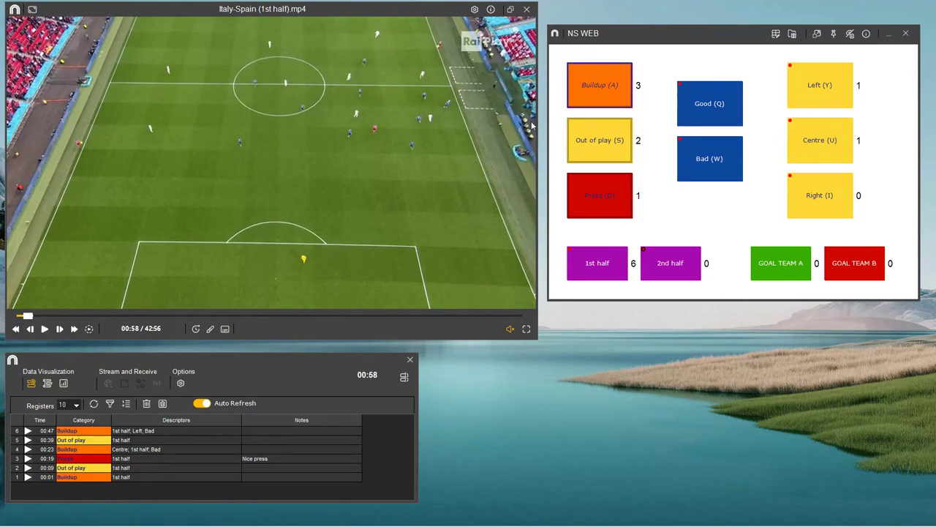
# Step: Resume the video, register a Buildup at 00:59 and add the Good and Right descriptors to it, pausing at 01:25
pyautogui.press('space')
pyautogui.click(599, 86)
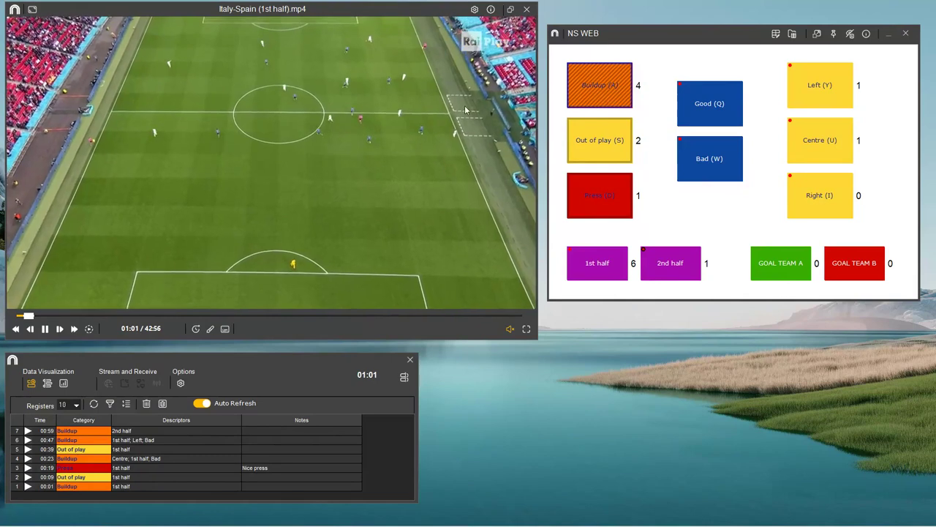
pyautogui.press('space')
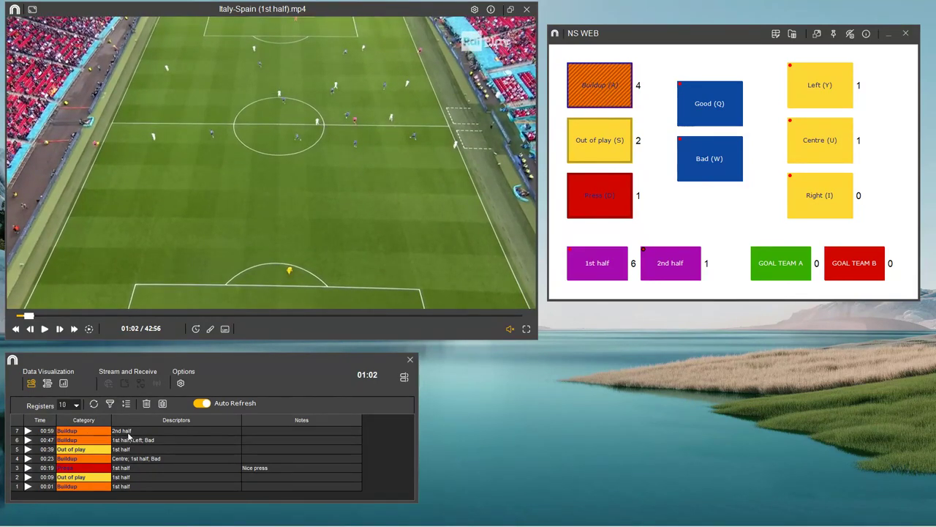
pyautogui.press('space')
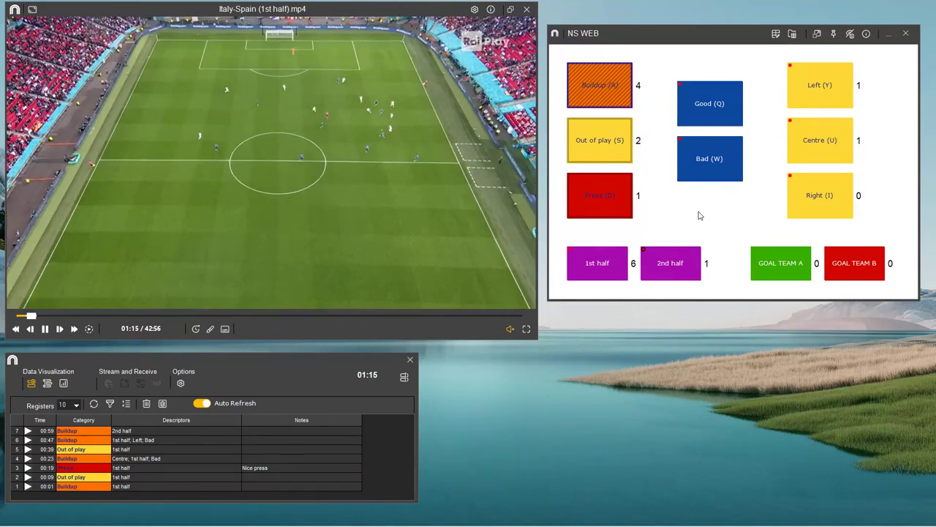
pyautogui.press('q')
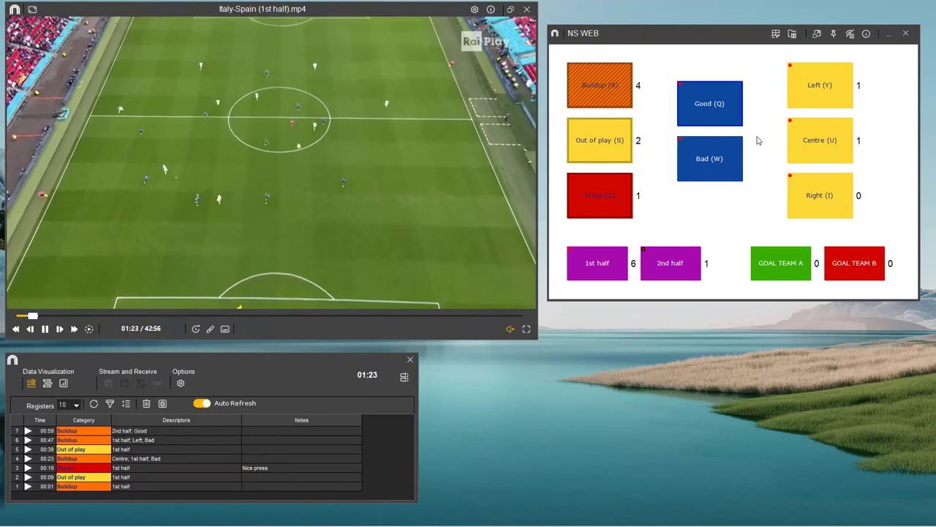
pyautogui.press('i')
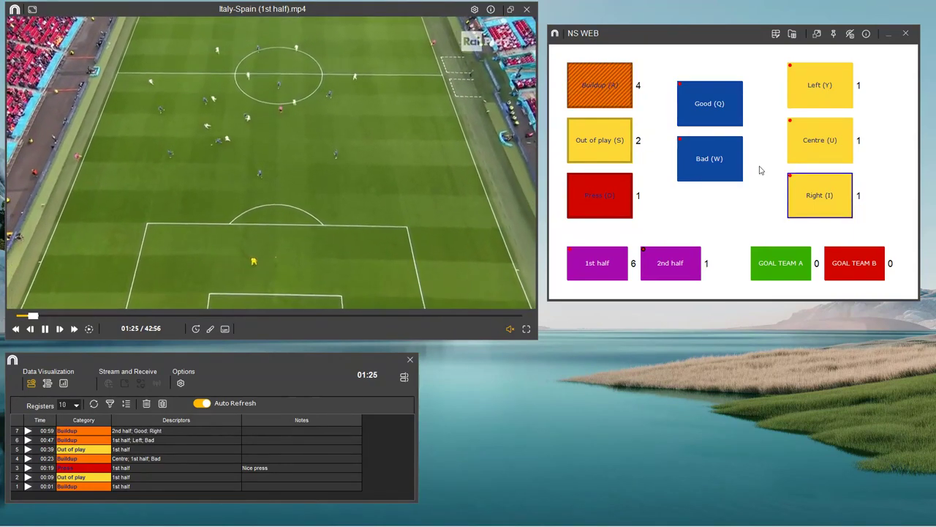
pyautogui.press('space')
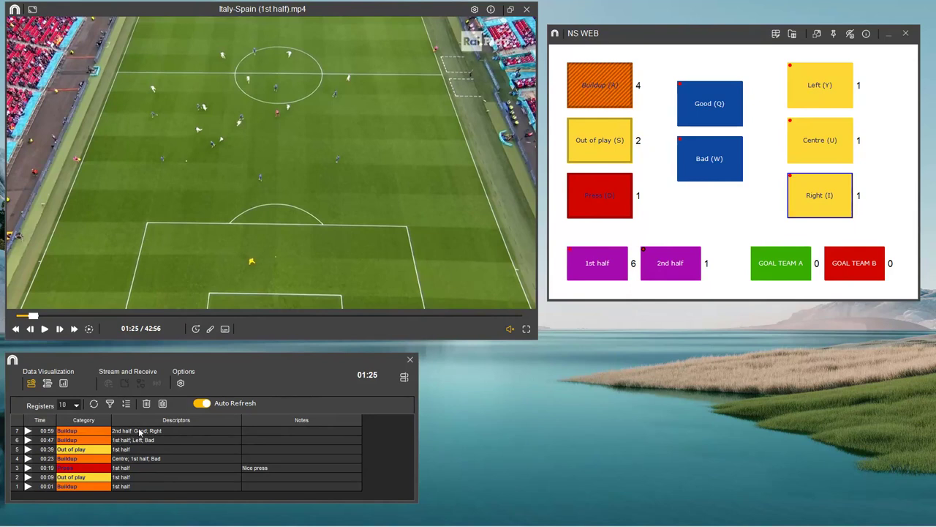
# Step: Resume the video, register a Press at 01:29 and a GOAL TEAM B at 01:38 with the video paused
pyautogui.press('space')
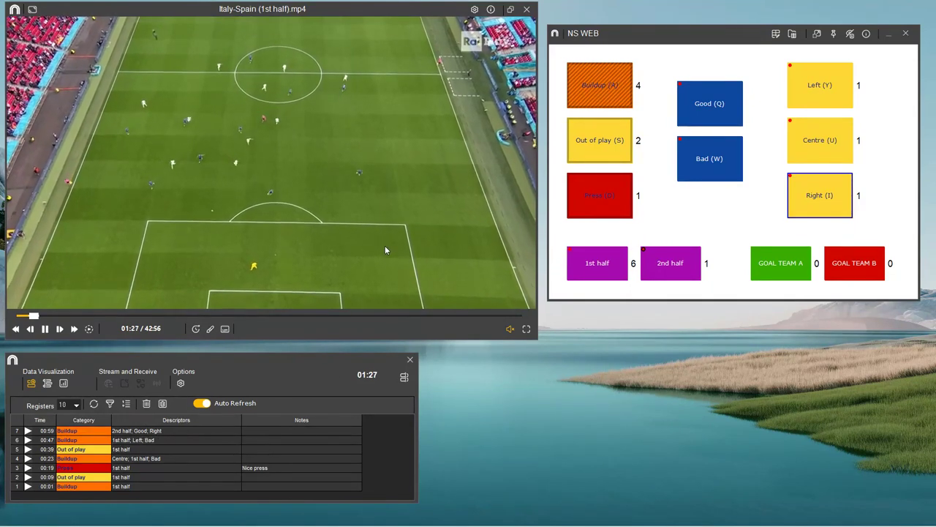
pyautogui.press('d')
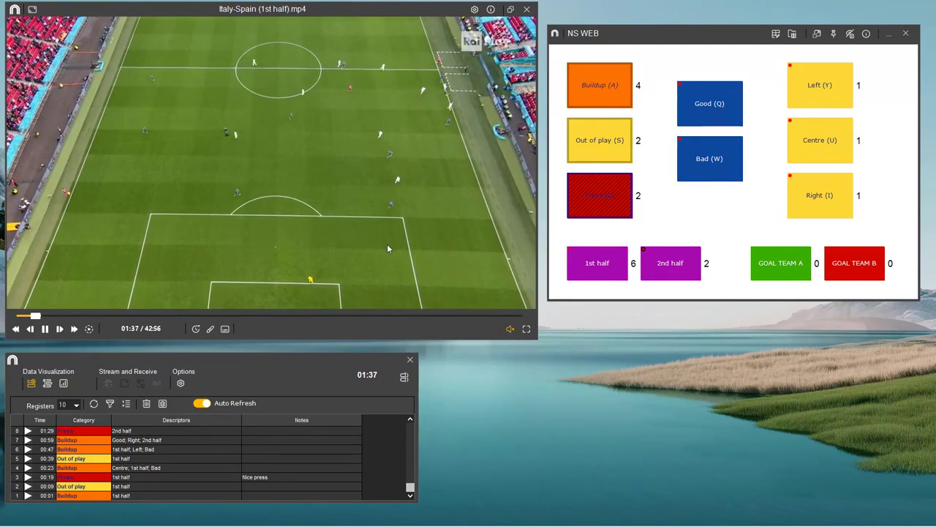
pyautogui.press('space')
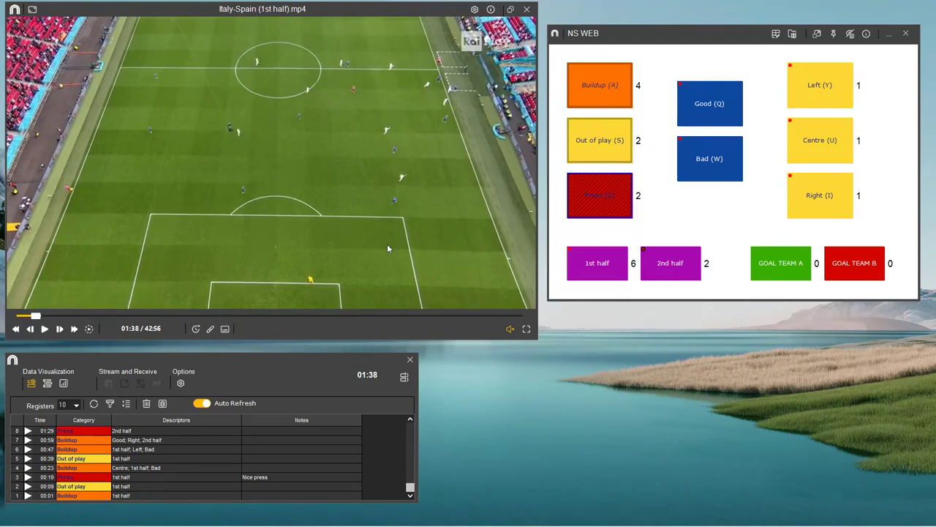
pyautogui.click(842, 263)
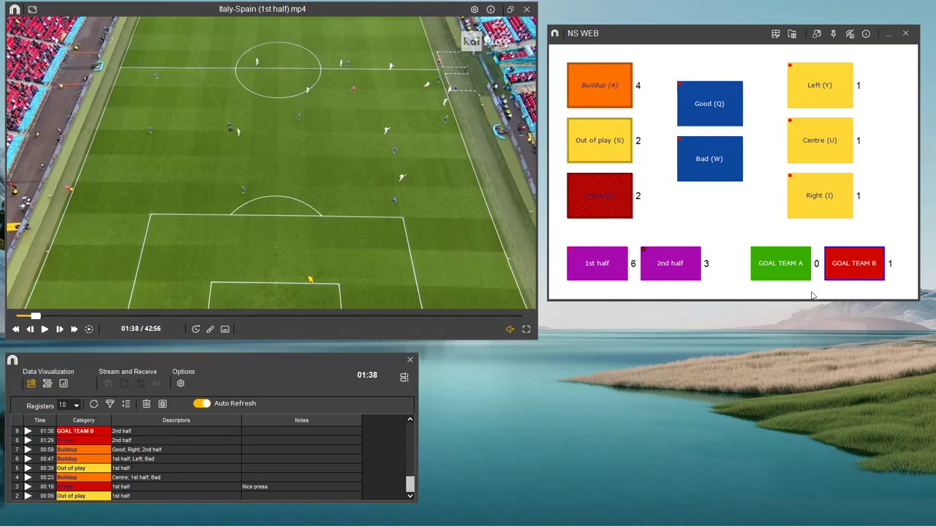
# Step: Resume the video, register an Out of play at 01:41 and pause at 01:49
pyautogui.press('space')
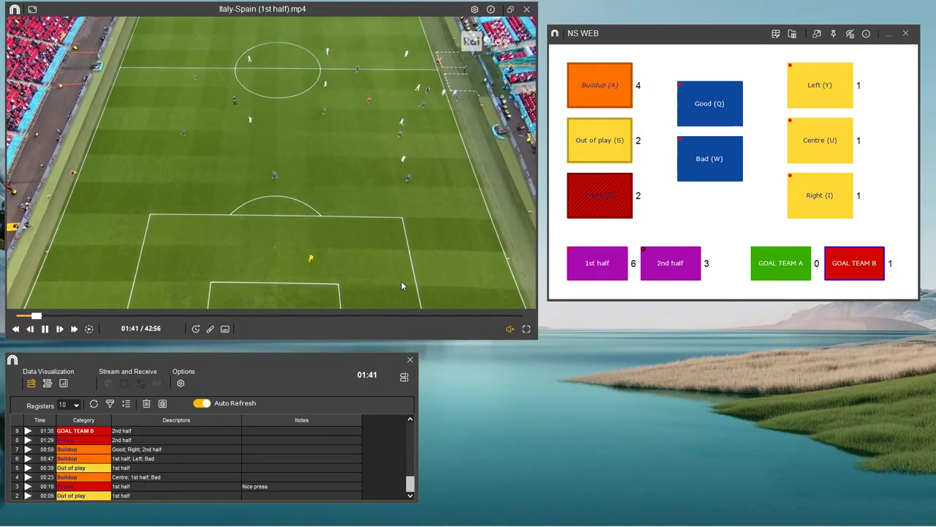
pyautogui.press('s')
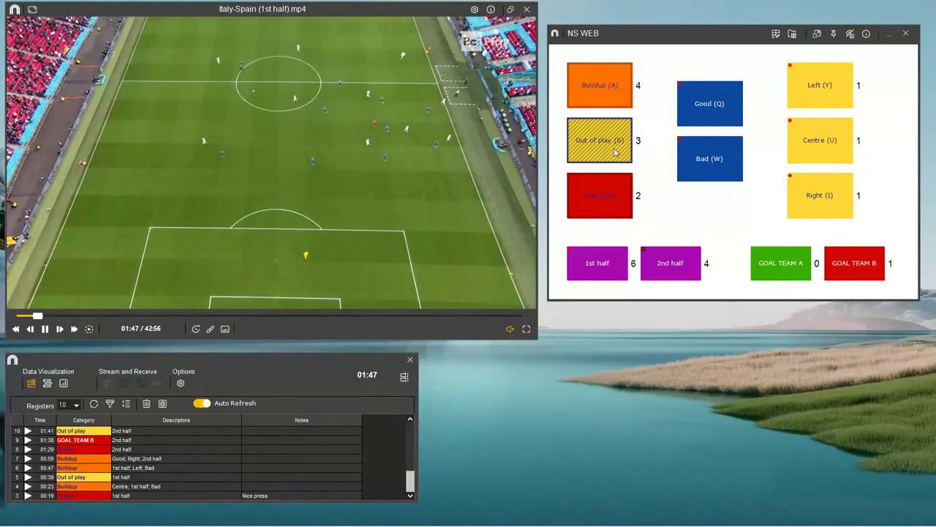
pyautogui.press('space')
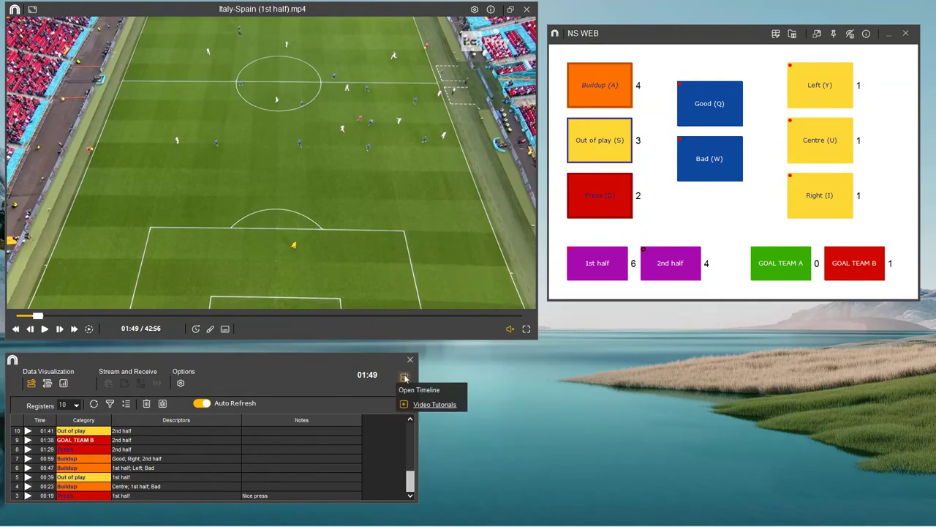
# Step: Open the Timeline for the analysis, enlarge its video player and zoom in on the registers
pyautogui.click(404, 384)
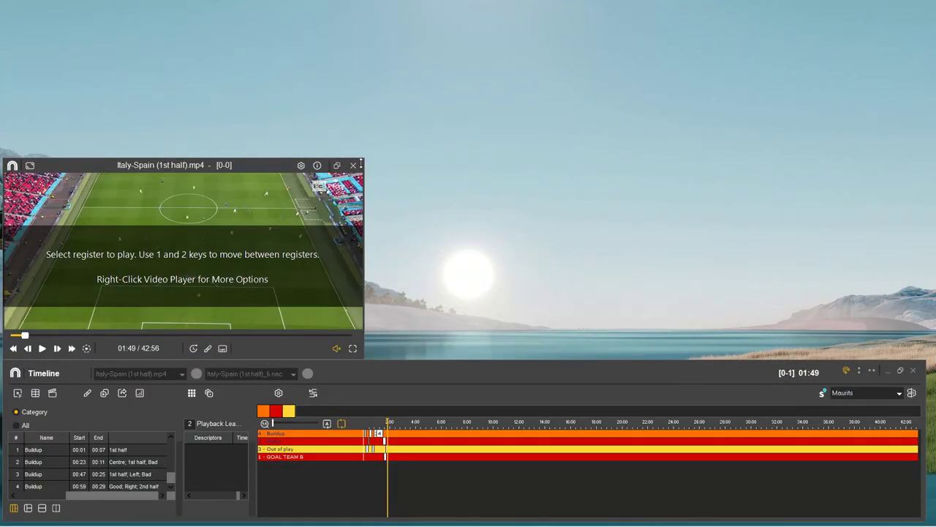
pyautogui.moveTo(365, 160); pyautogui.dragTo(554, 4)
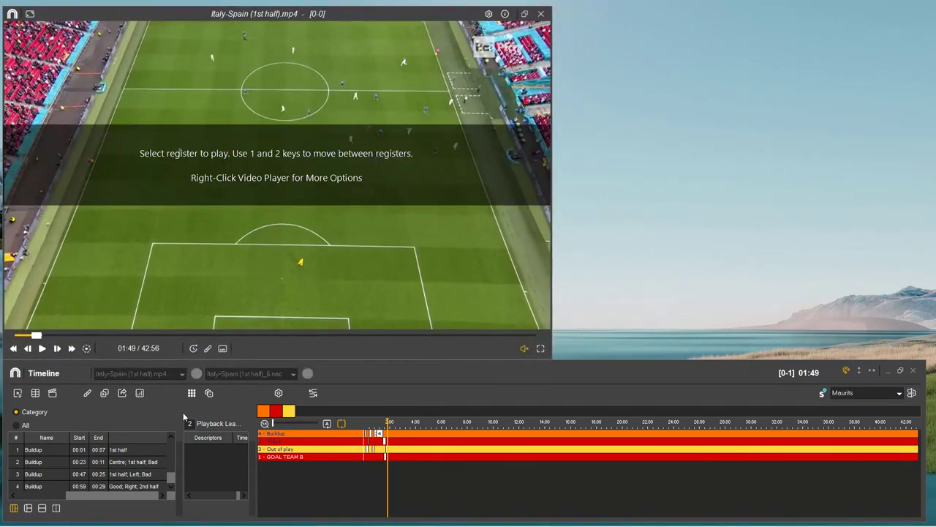
pyautogui.click(345, 289)
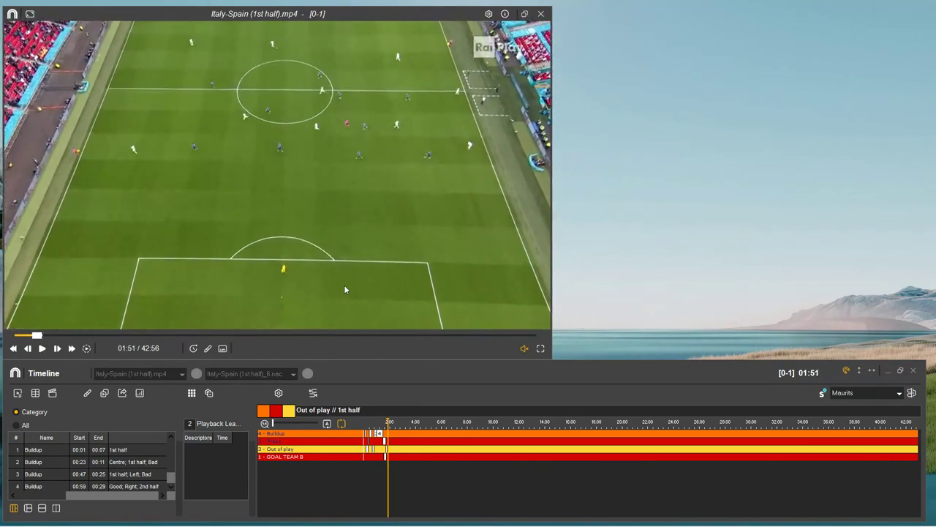
pyautogui.scroll(5, 411, 468)
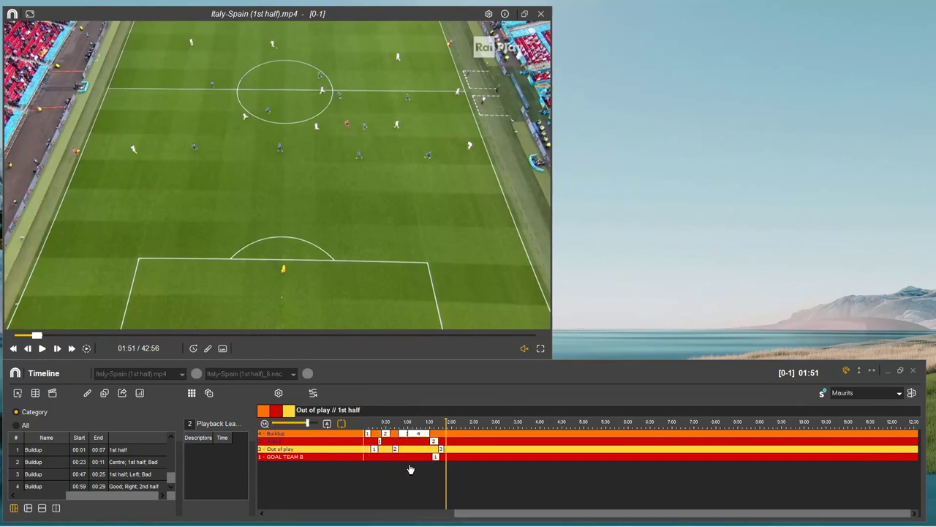
pyautogui.click(868, 395)
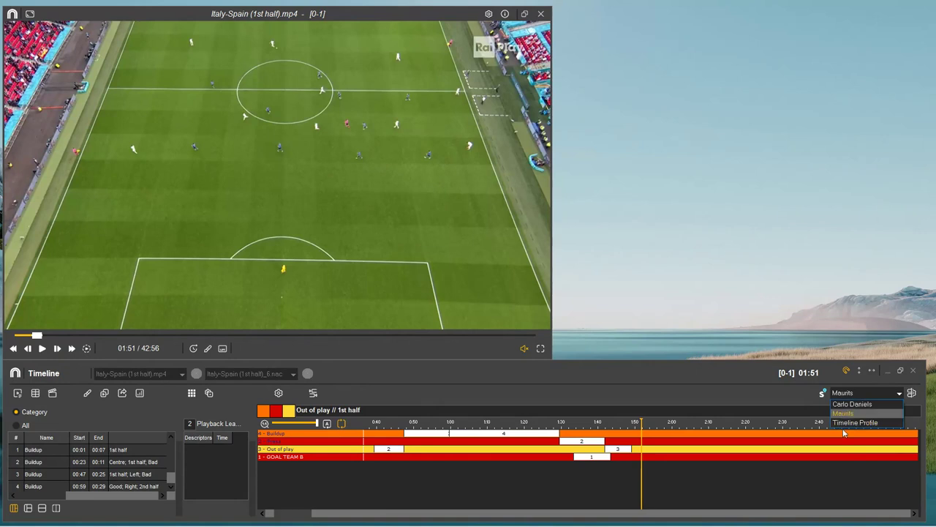
pyautogui.click(849, 394)
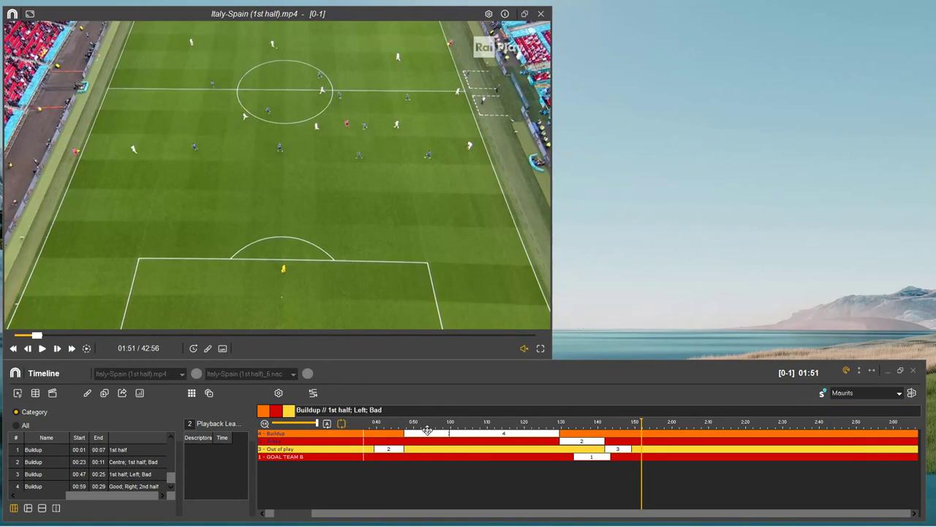
# Step: Play the match from the third Buildup near 00:53 and from the GOAL TEAM B register near 01:36
pyautogui.click(428, 428)
pyautogui.press('space')
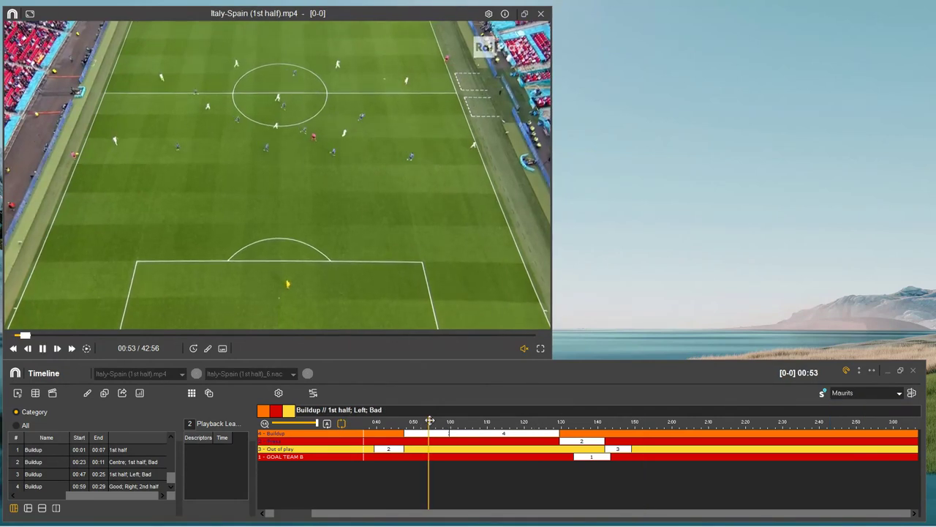
pyautogui.press('space')
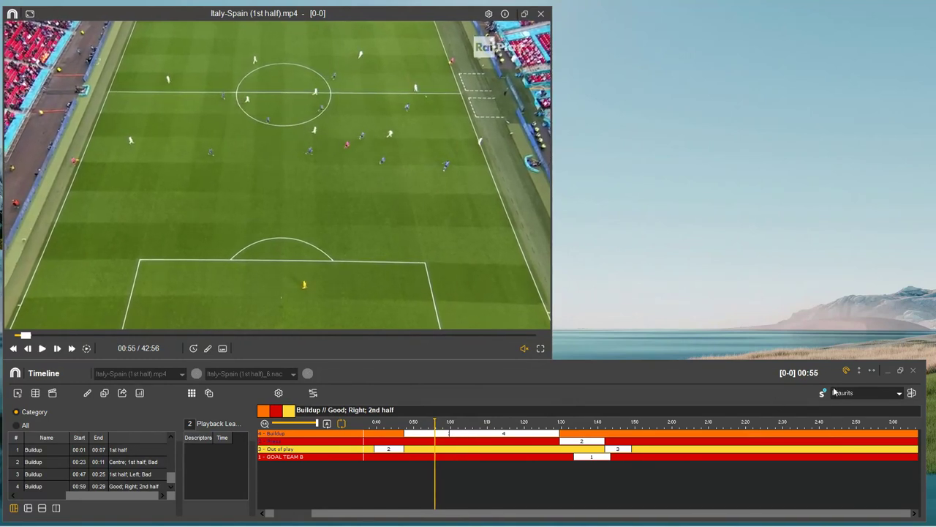
pyautogui.click(580, 424)
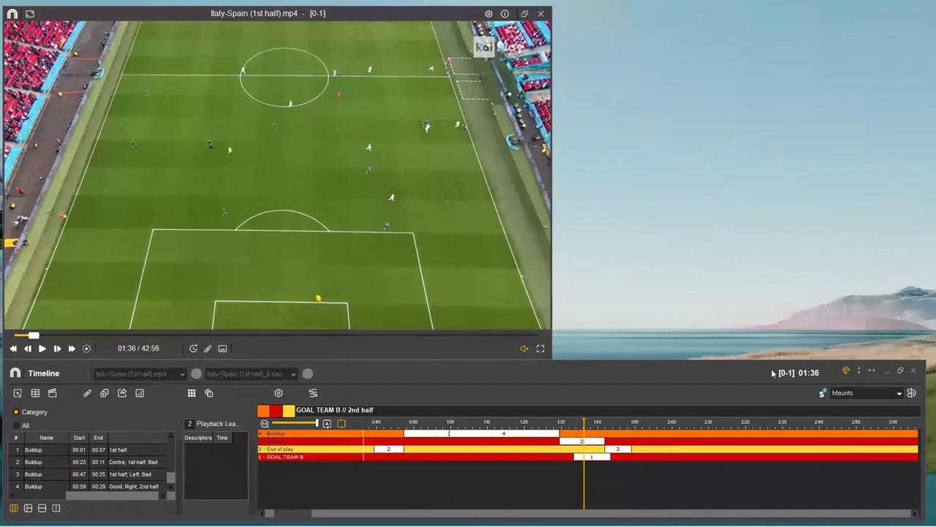
pyautogui.press('space')
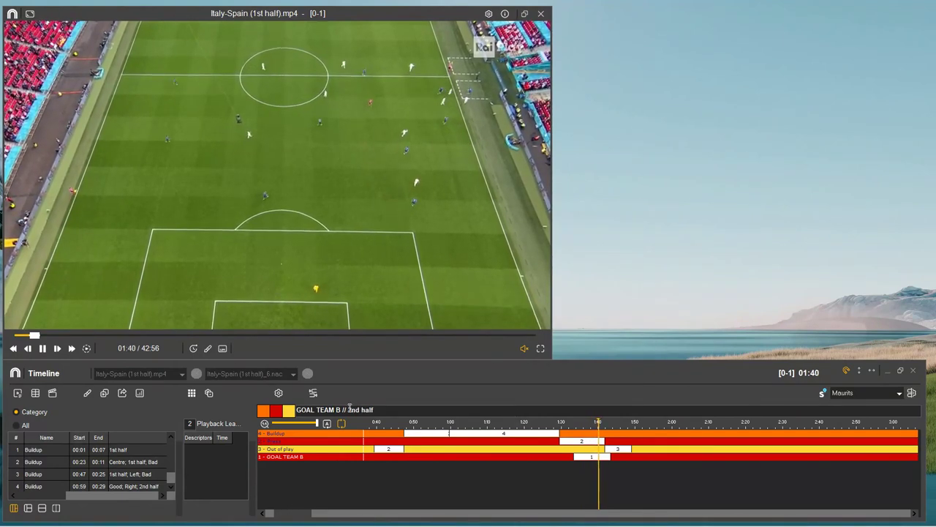
pyautogui.press('space')
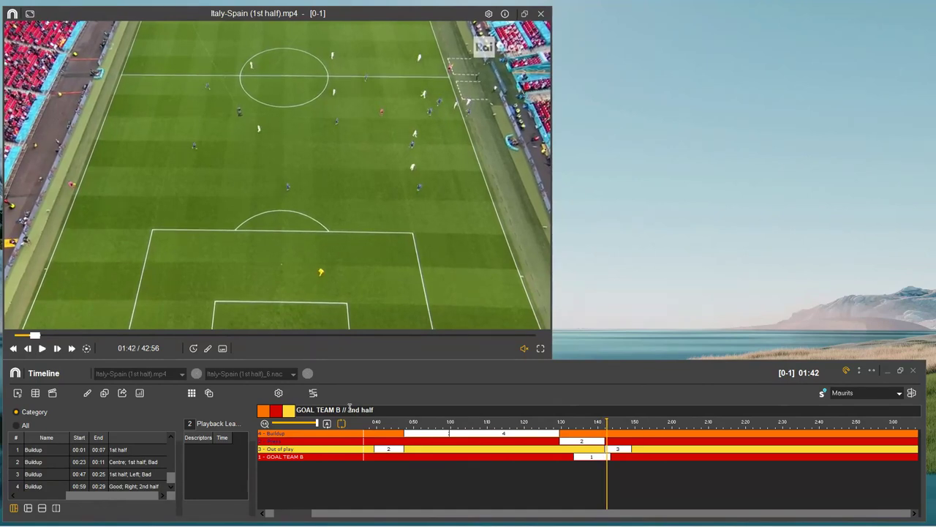